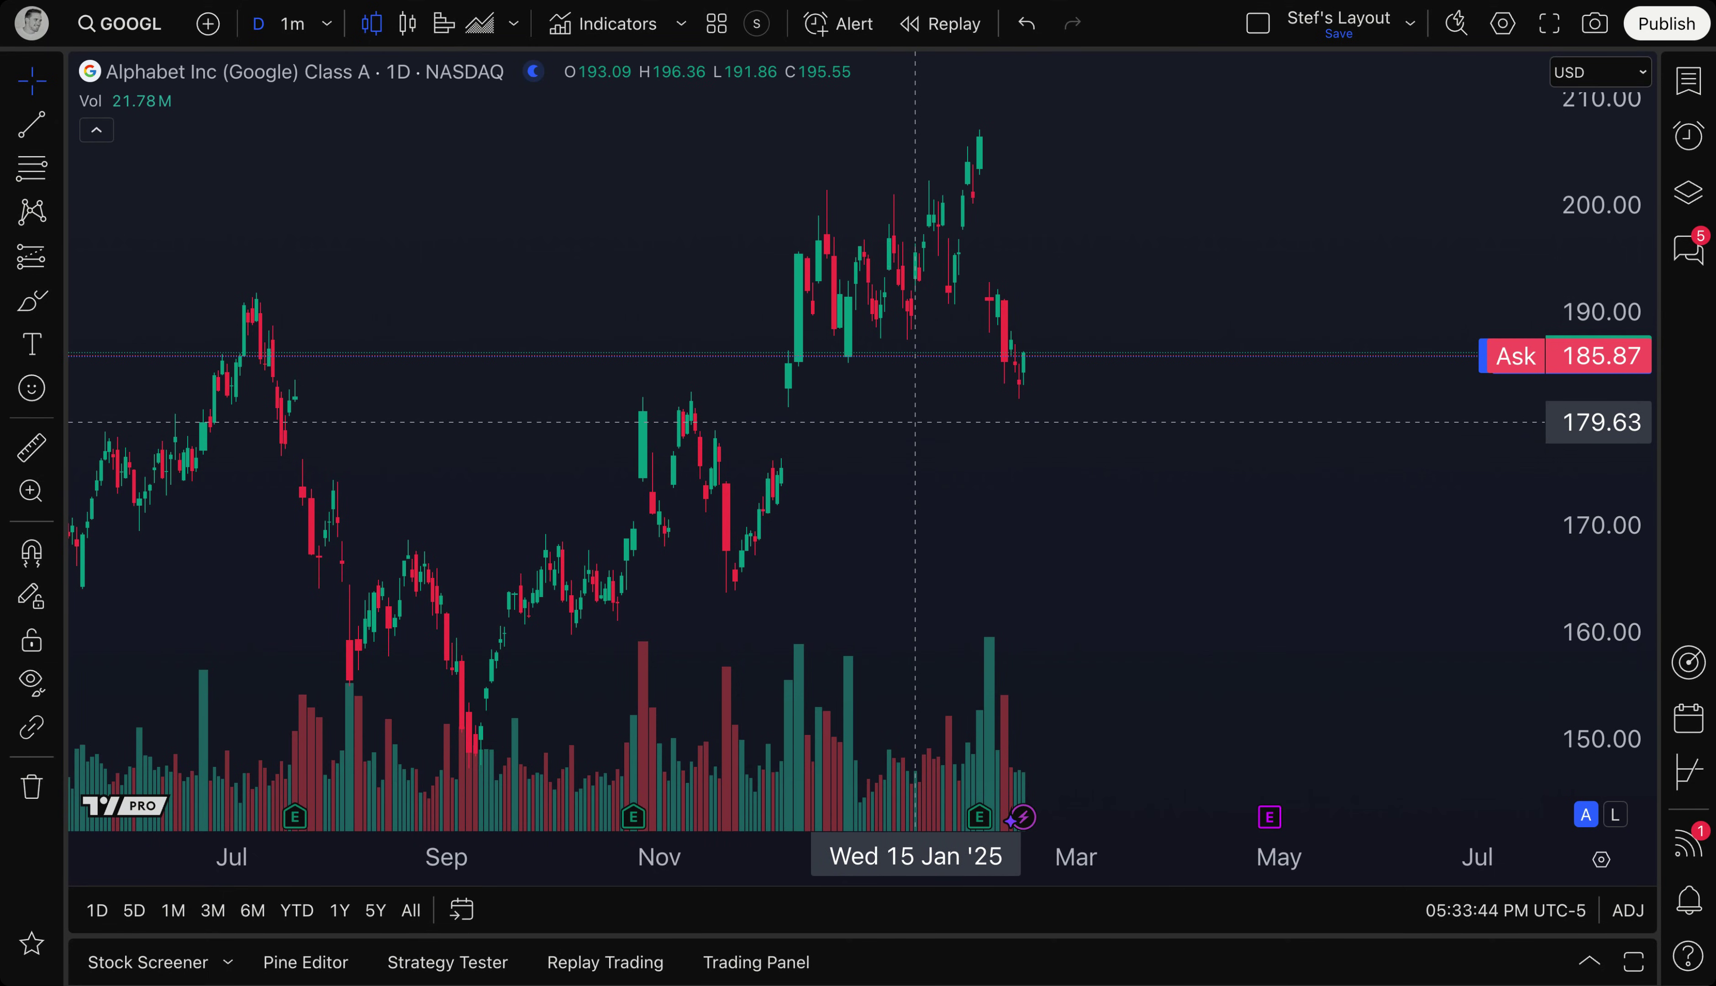
- Open the PLUG options strategy builder and widen its panel beside the chart
scroll(916, 423, "right", 5)
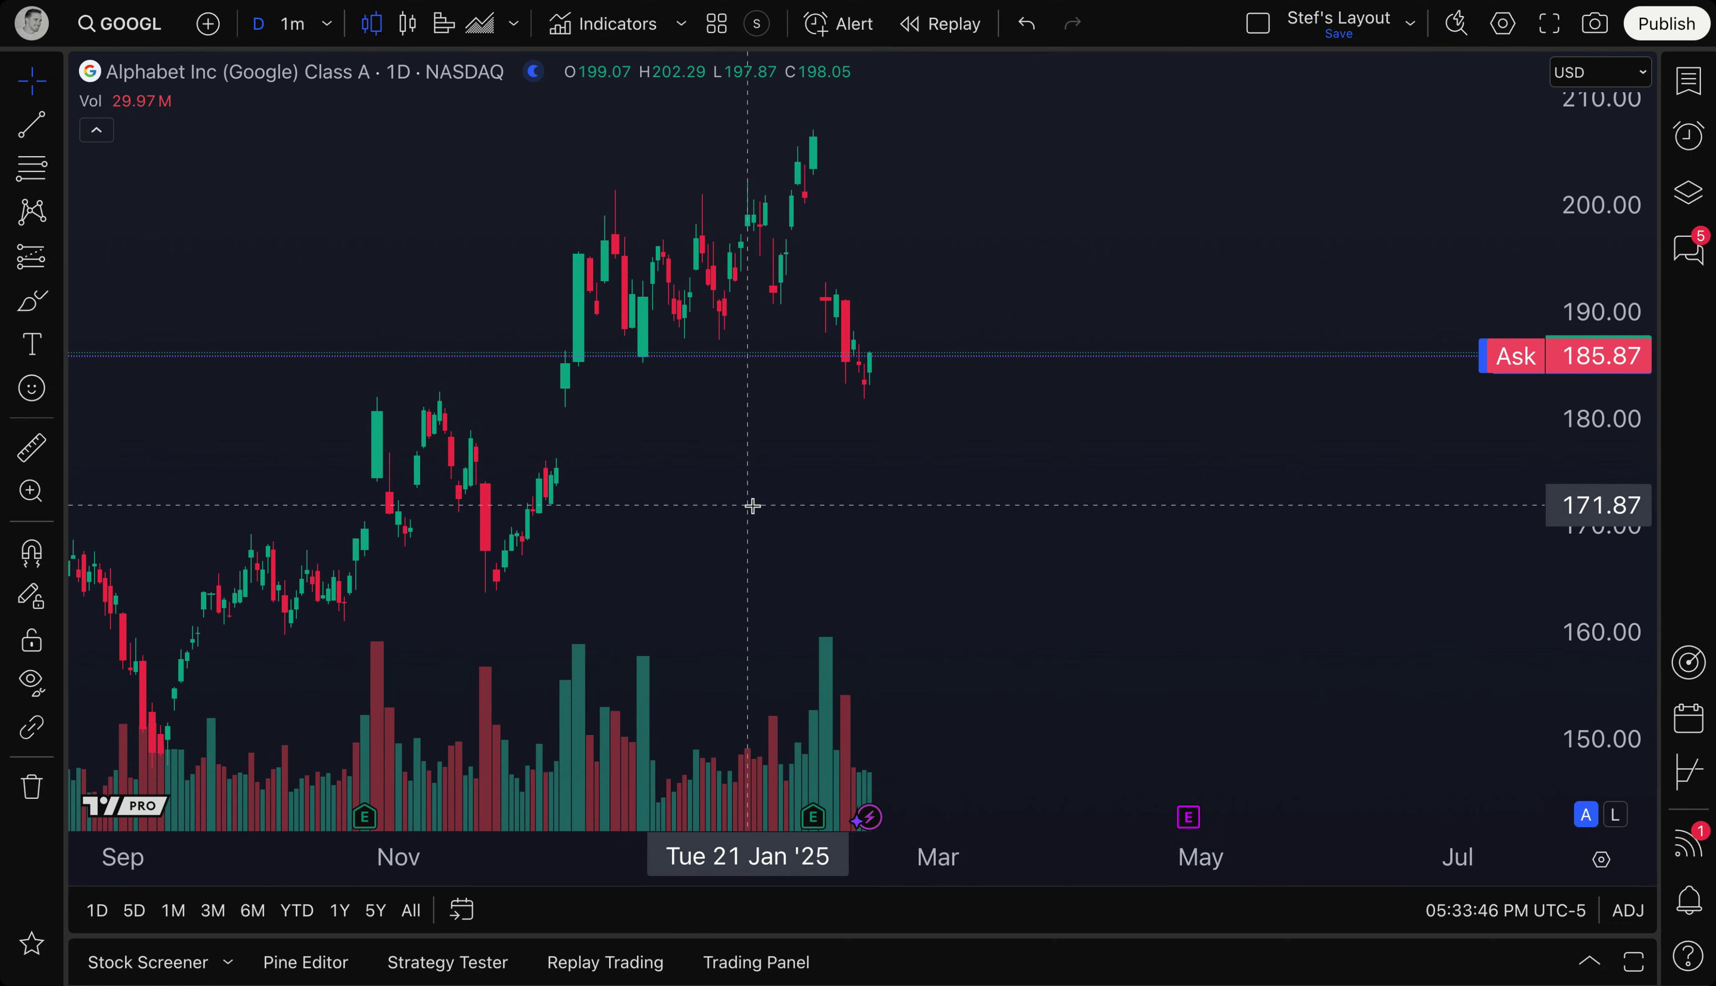
scroll(886, 496, "left", 3)
scroll(1011, 489, "right", 3)
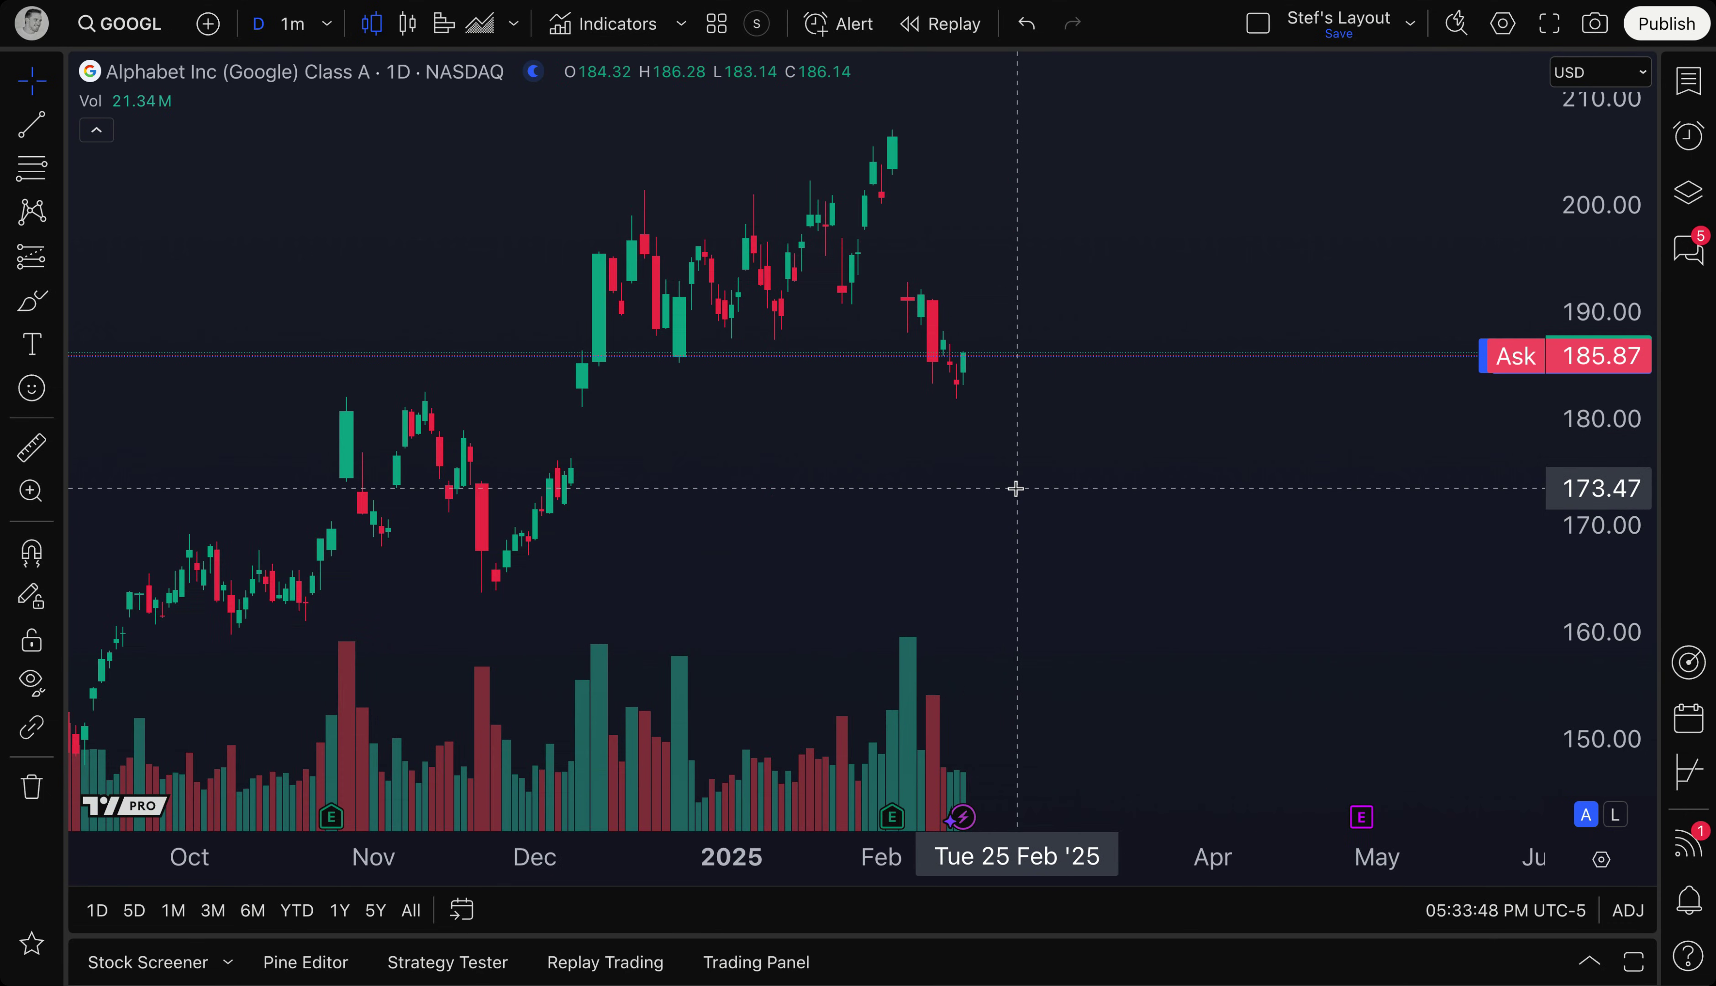
left_click(1687, 773)
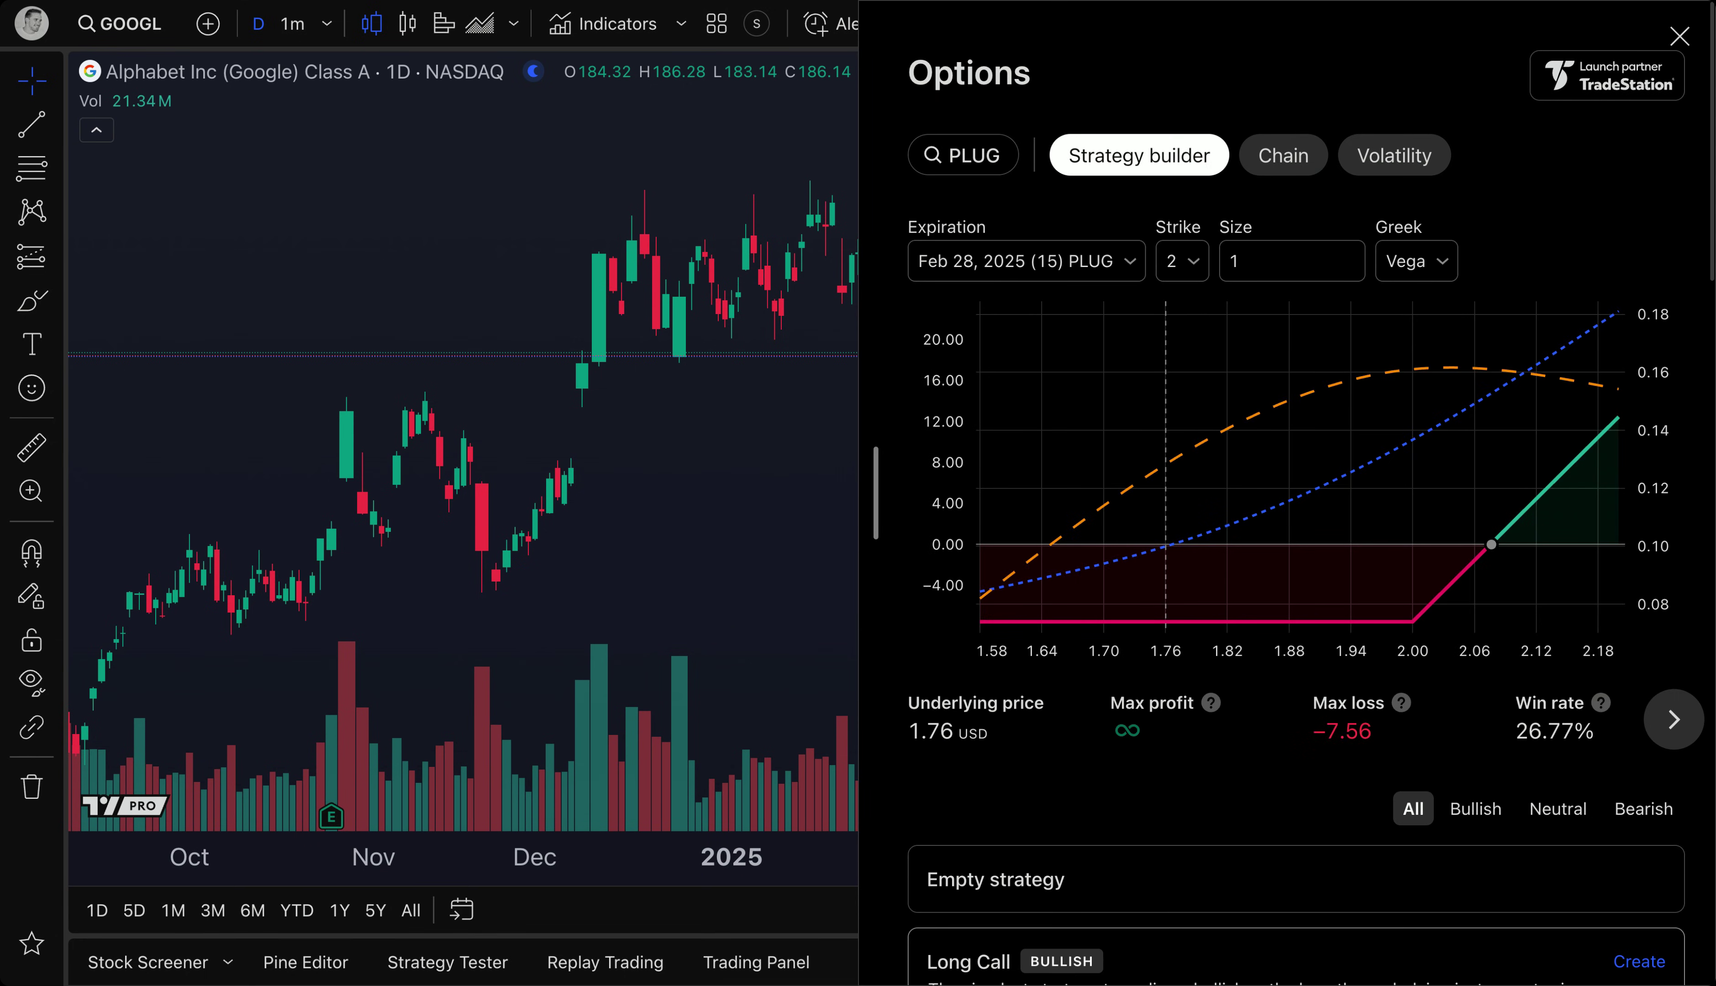
left_click_drag(876, 538, 626, 536)
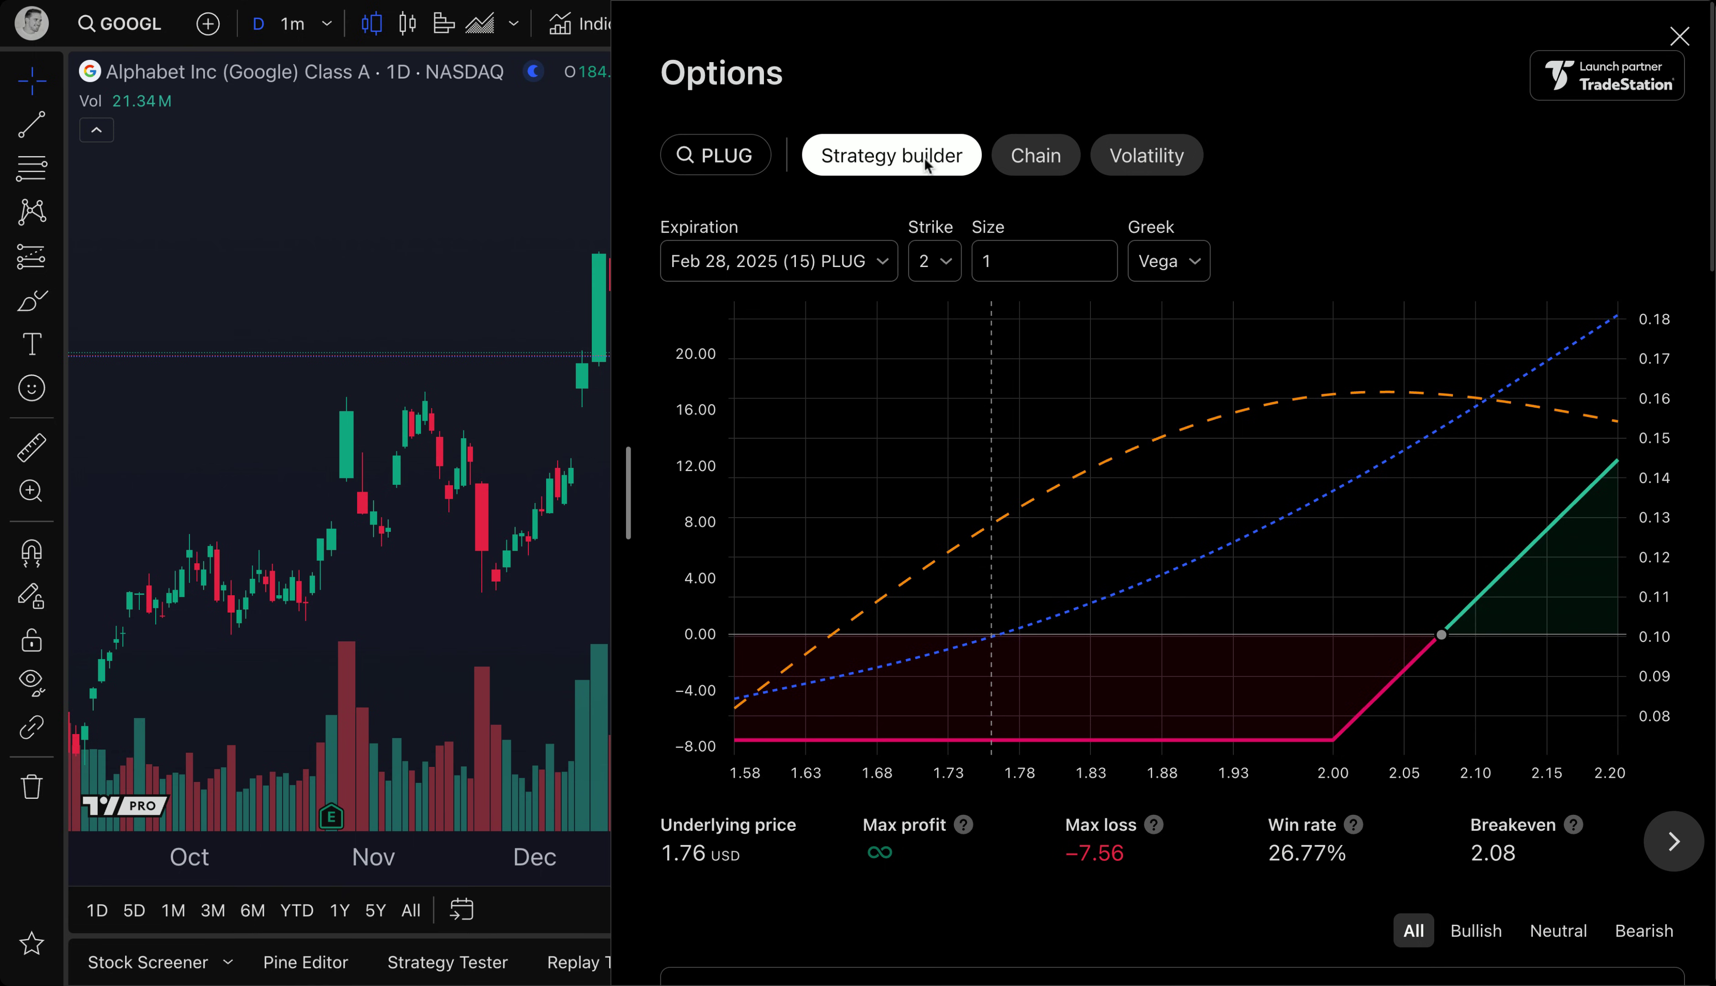
- Preview the PLUG options chain and volatility smile, then close the options panel
left_click(1011, 167)
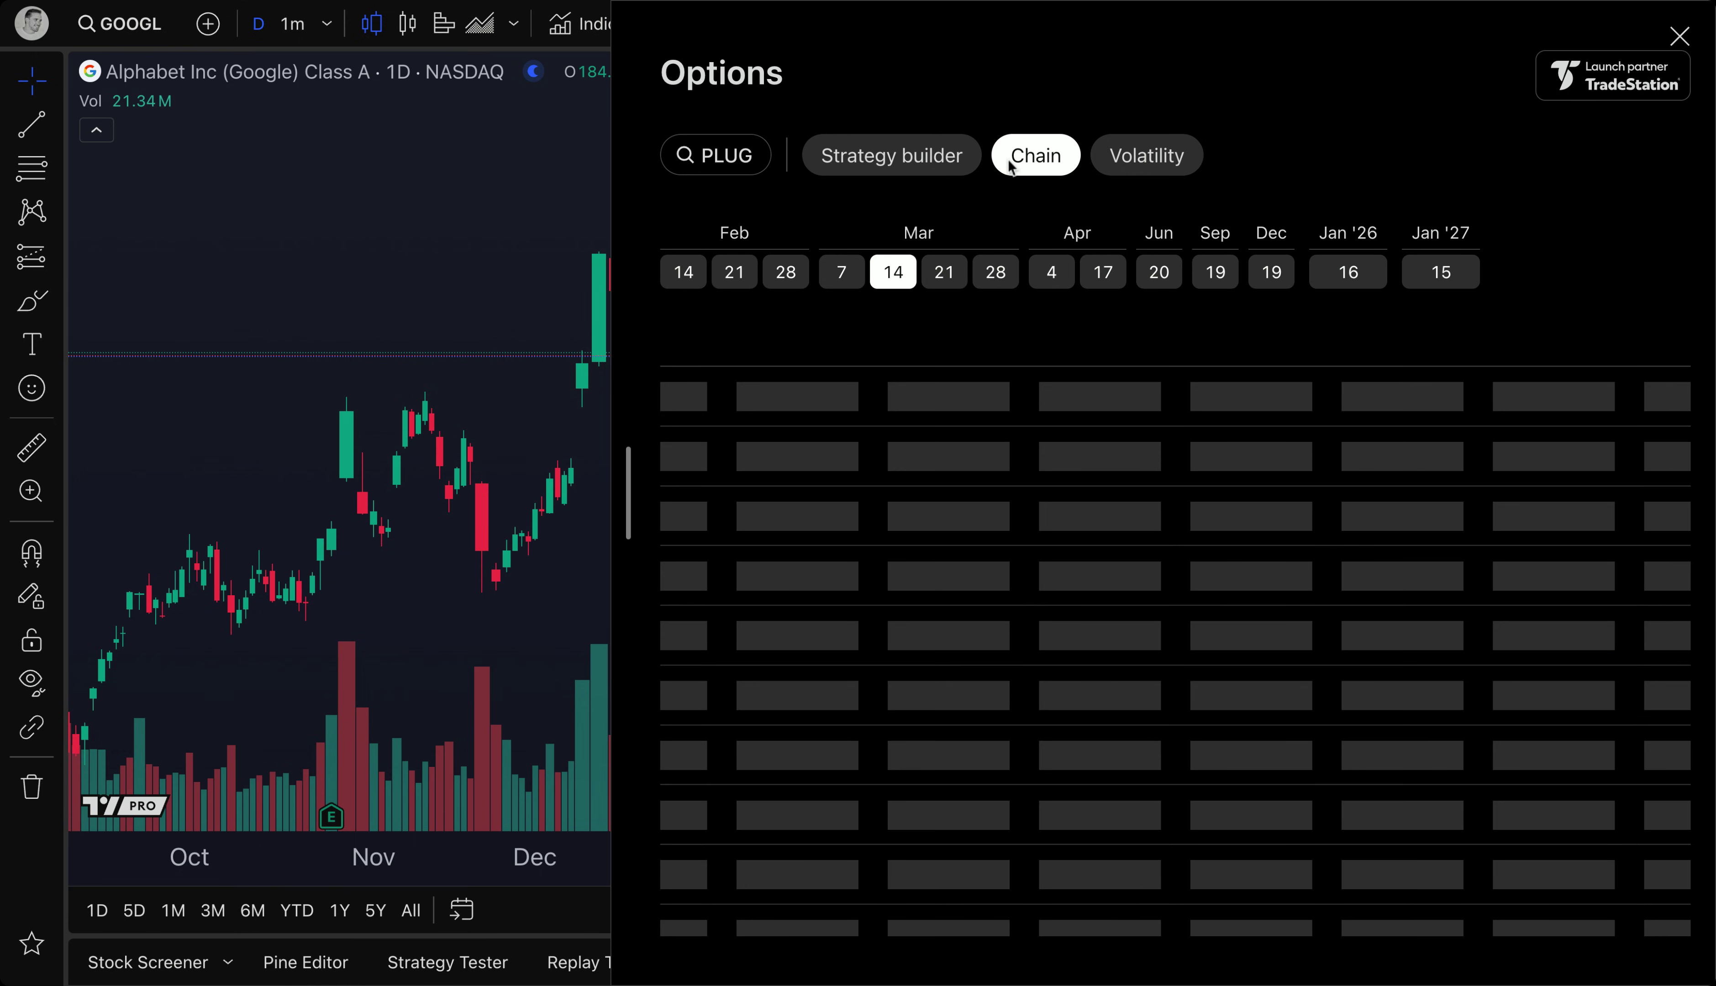
left_click(1142, 166)
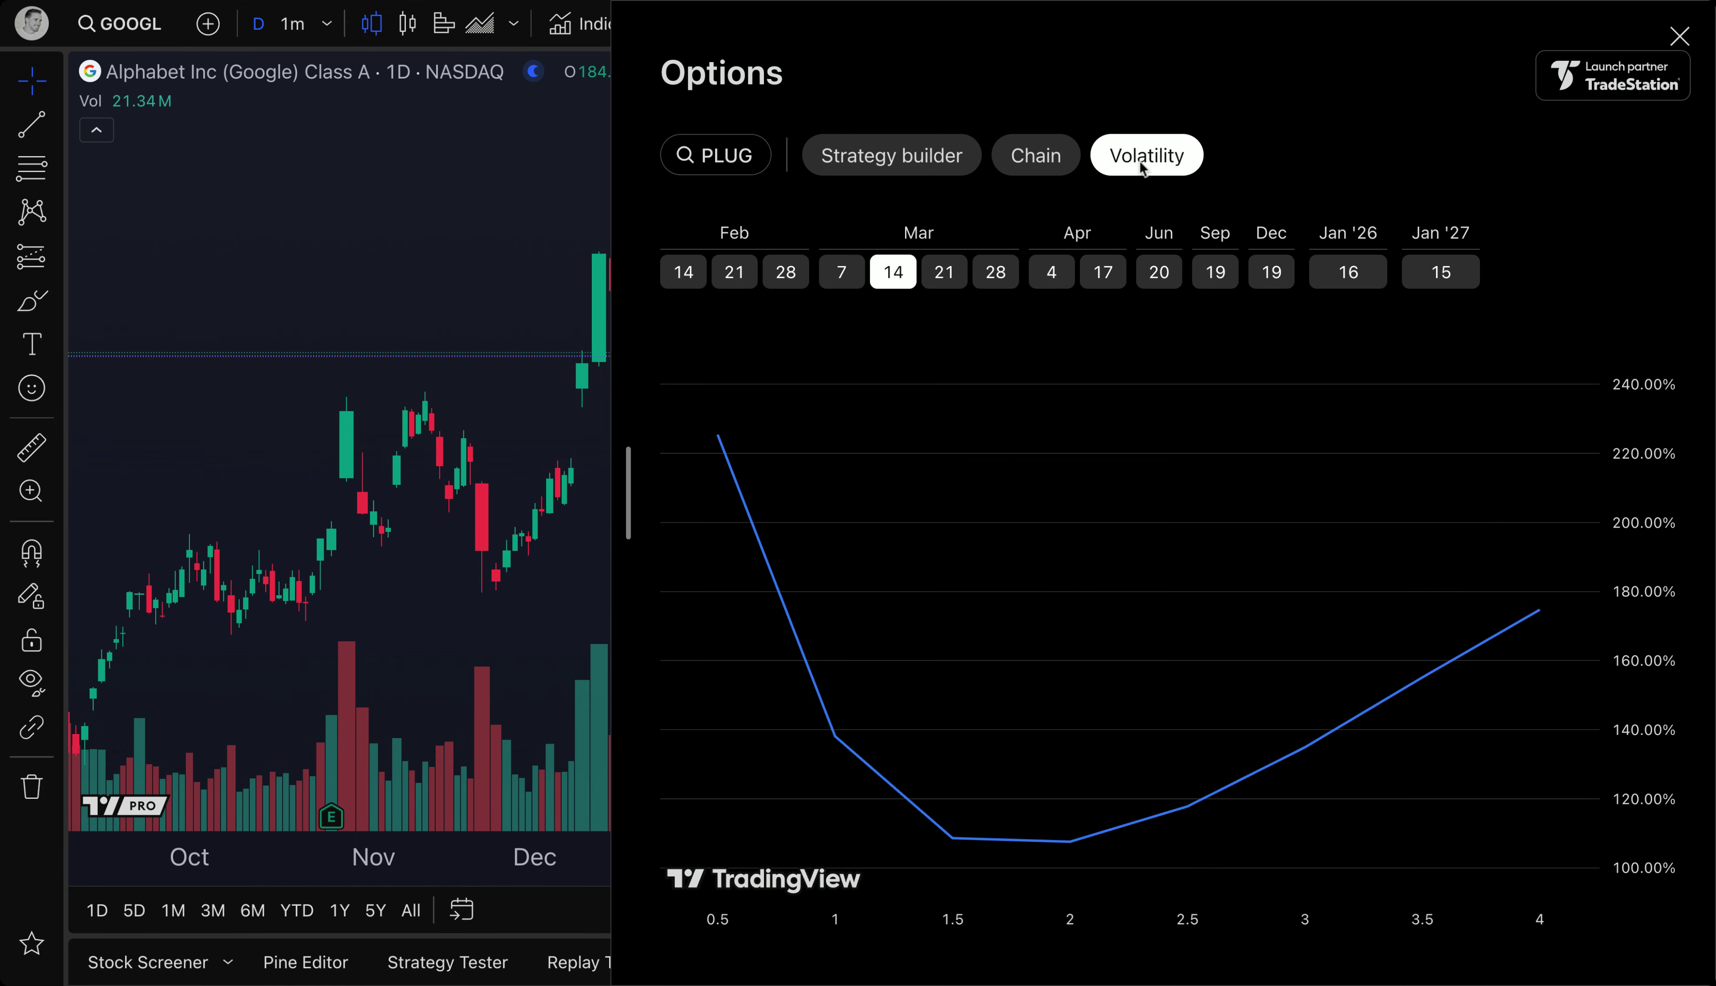
left_click(1038, 166)
left_click(1679, 38)
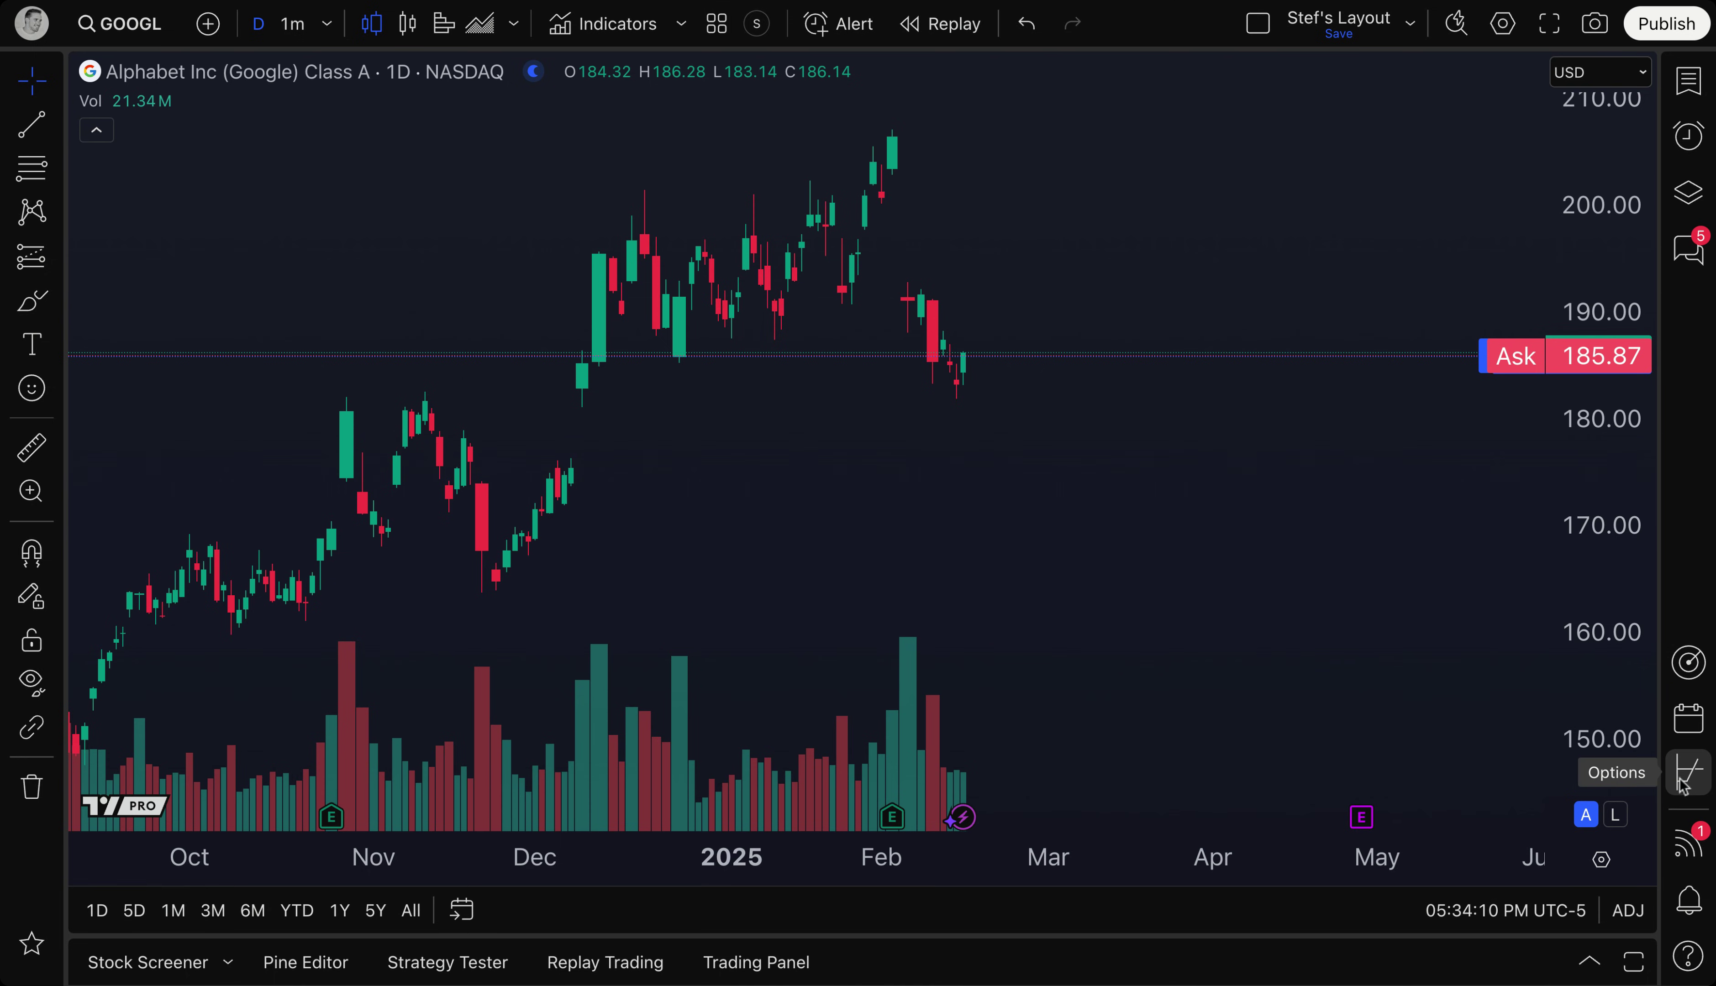
- Show the broker connection panel, collapse it, and pan the GOOGL chart to recent candles
left_click(737, 967)
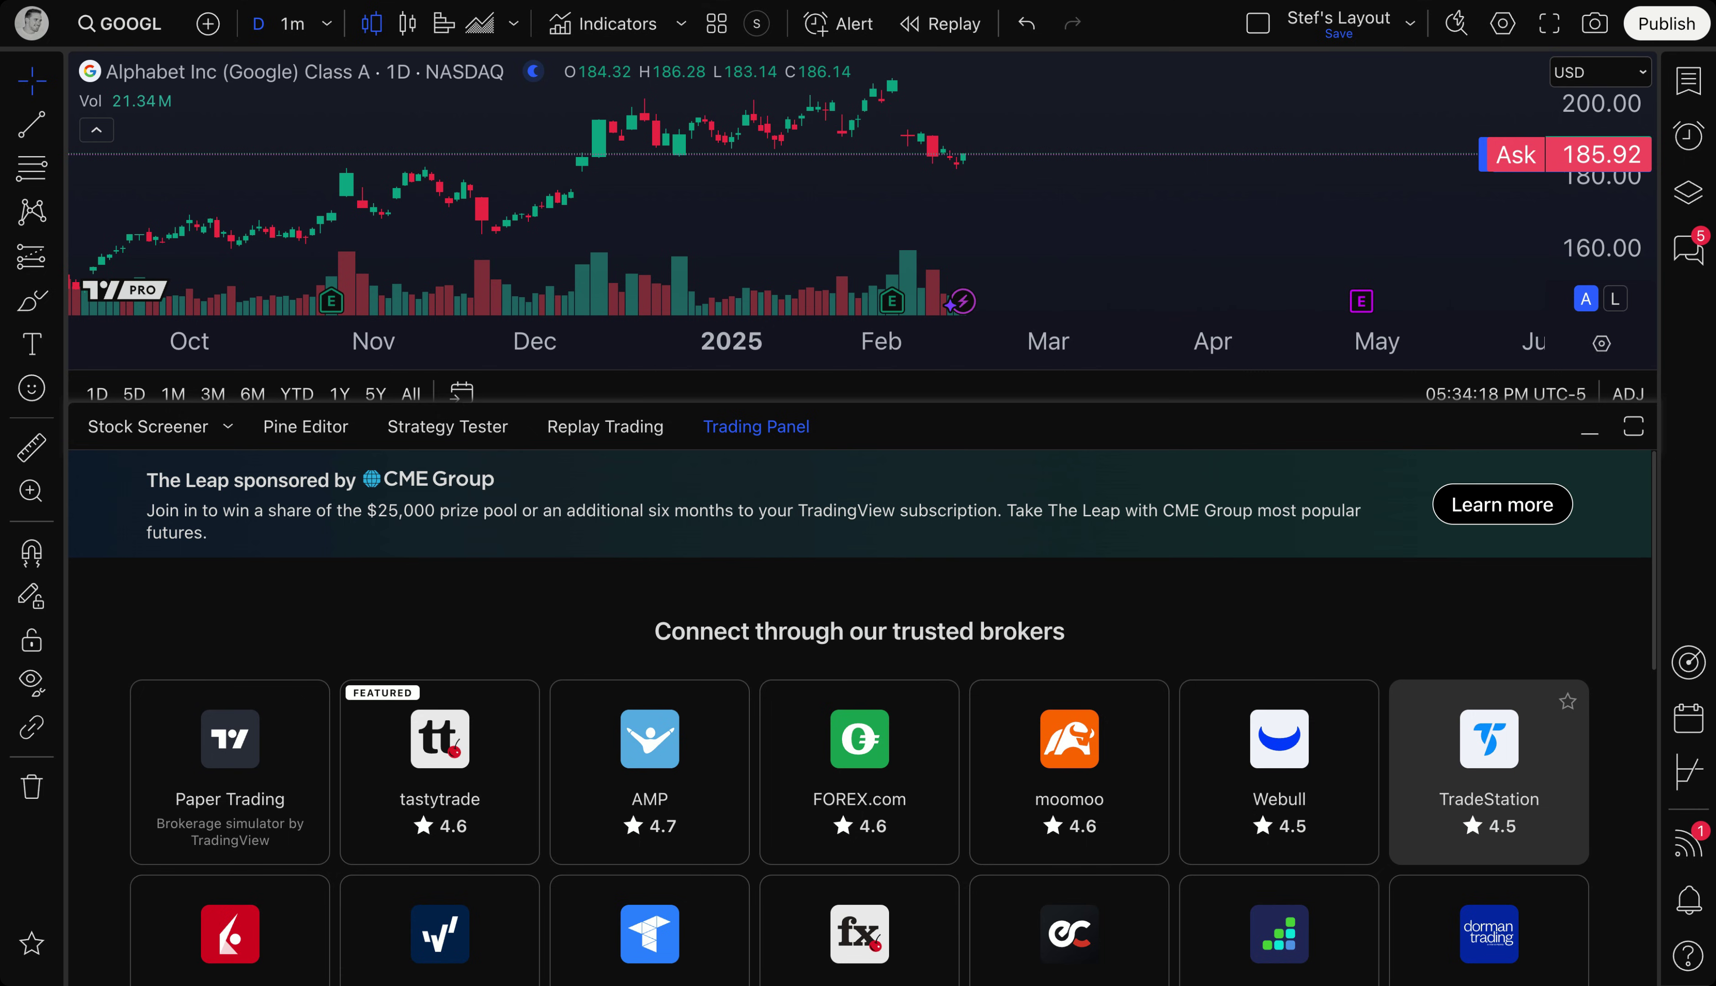
left_click(753, 428)
scroll(838, 525, "up", 4)
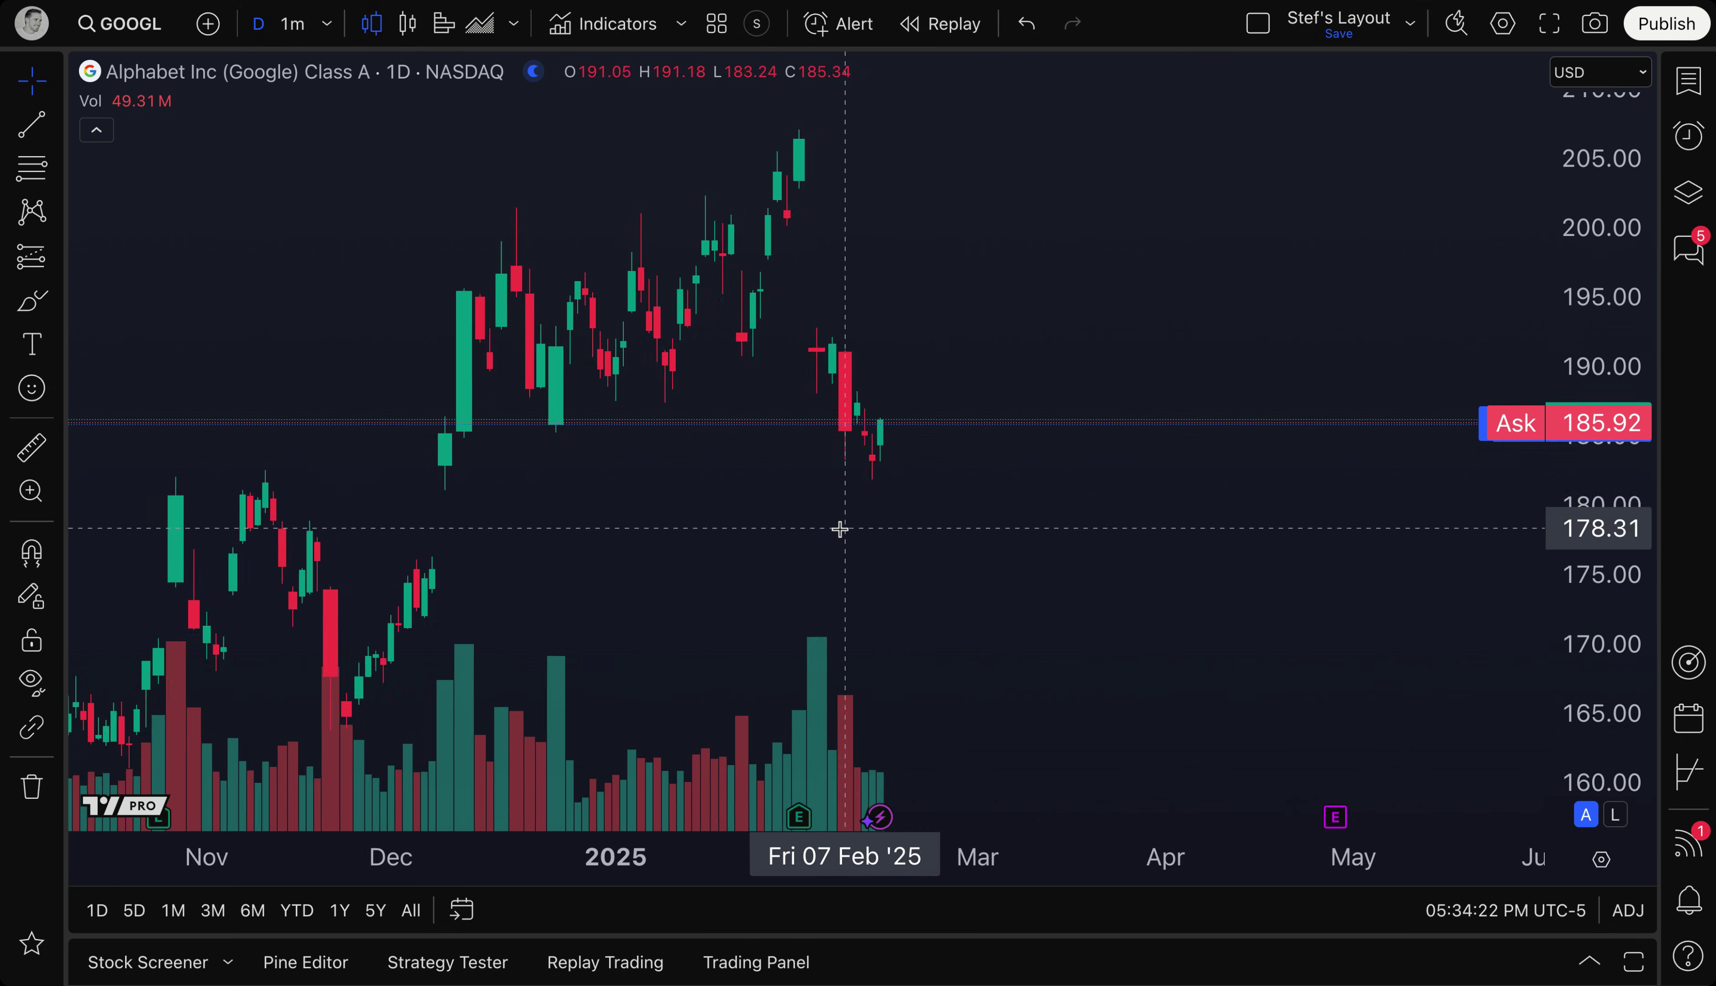
left_click_drag(827, 552, 1249, 544)
scroll(1004, 541, "up", 2)
scroll(981, 544, "up", 1)
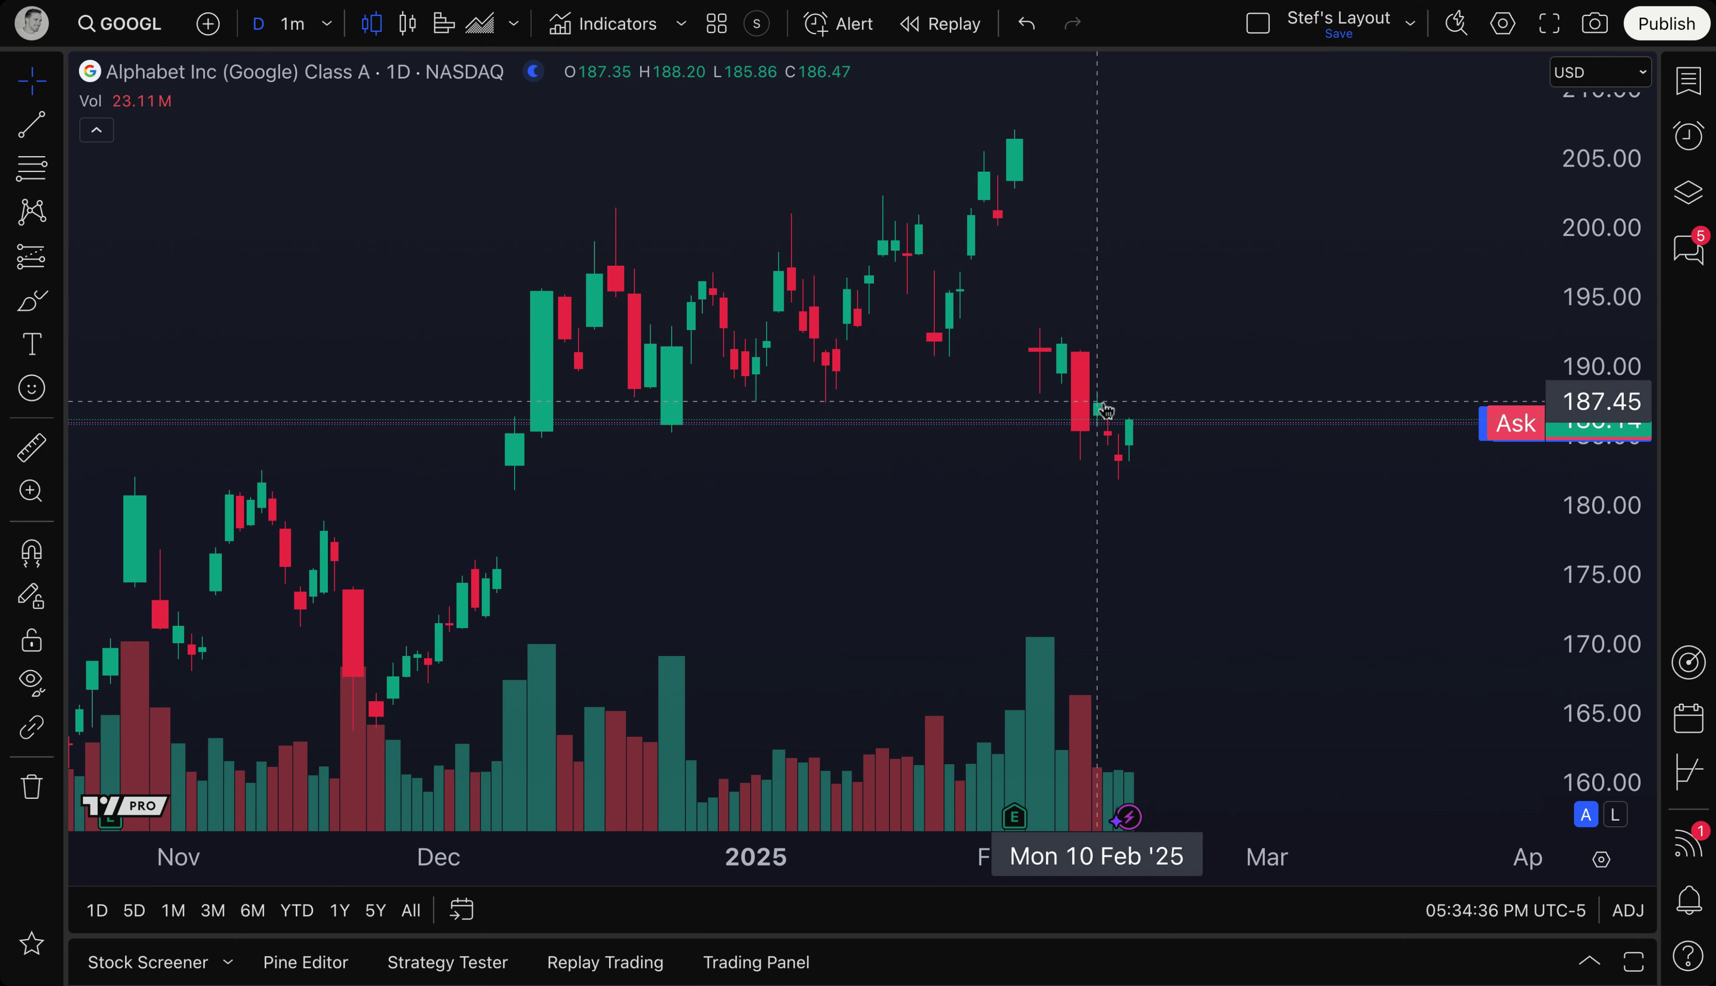
- Reopen the PLUG strategy builder at about a third of the screen, with February candles visible
left_click(1685, 776)
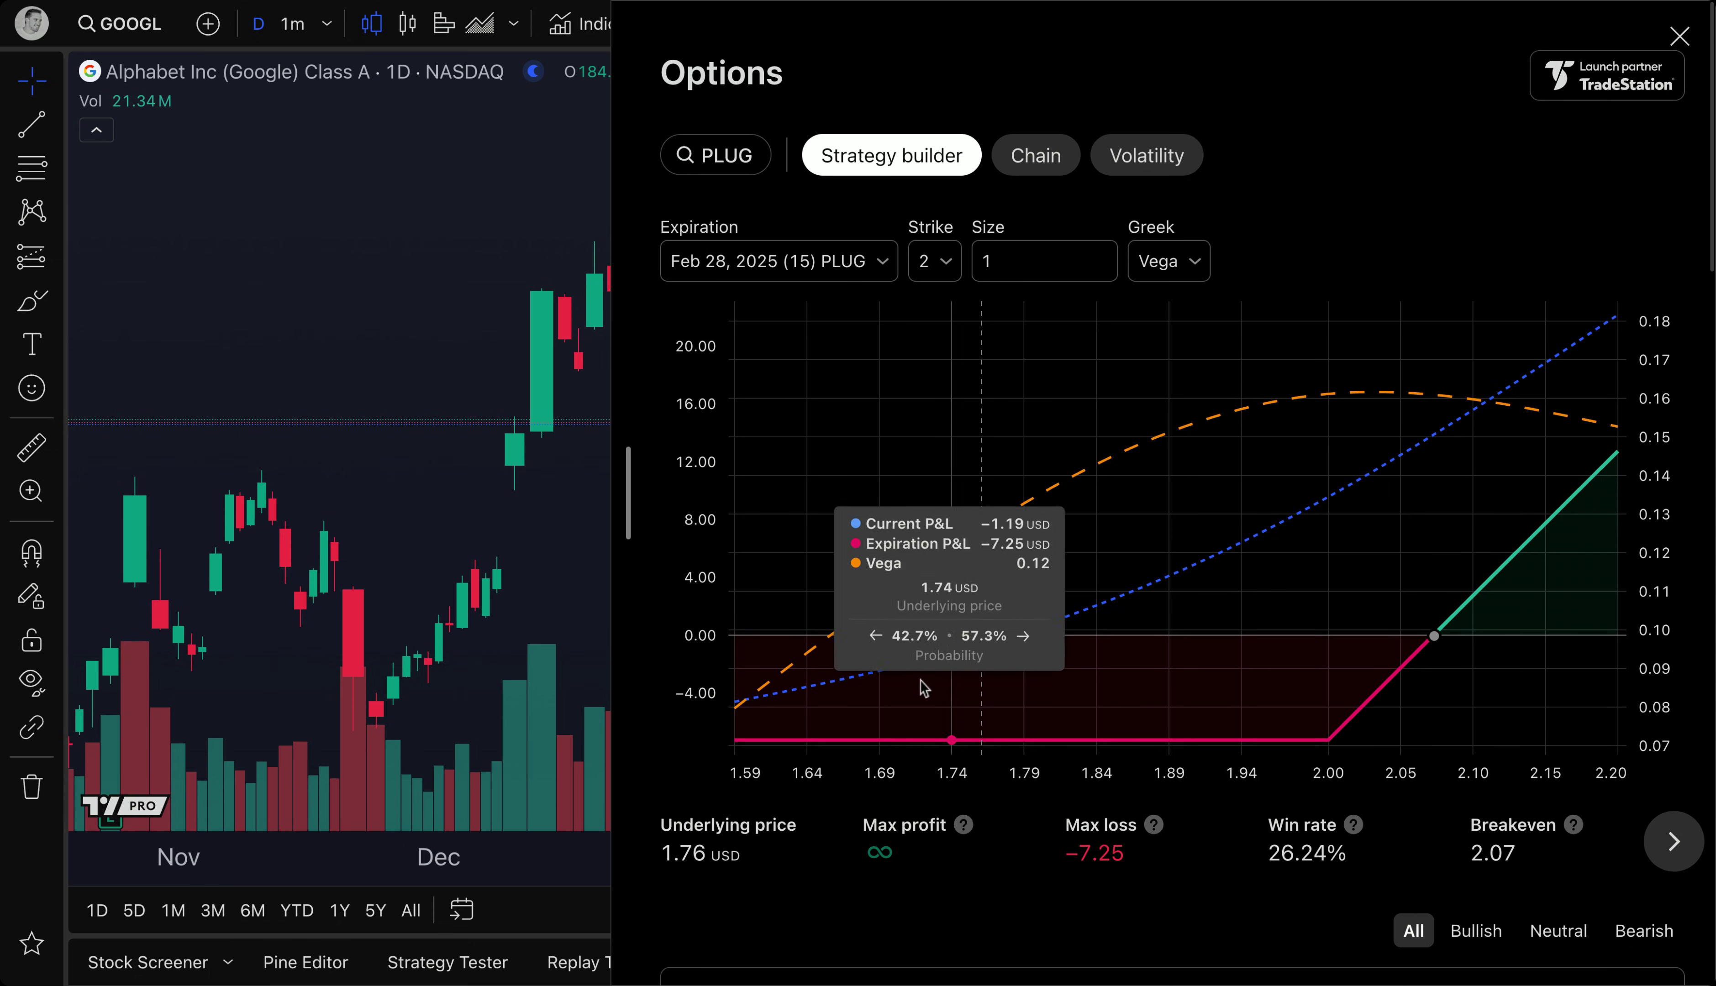
left_click_drag(628, 558, 284, 552)
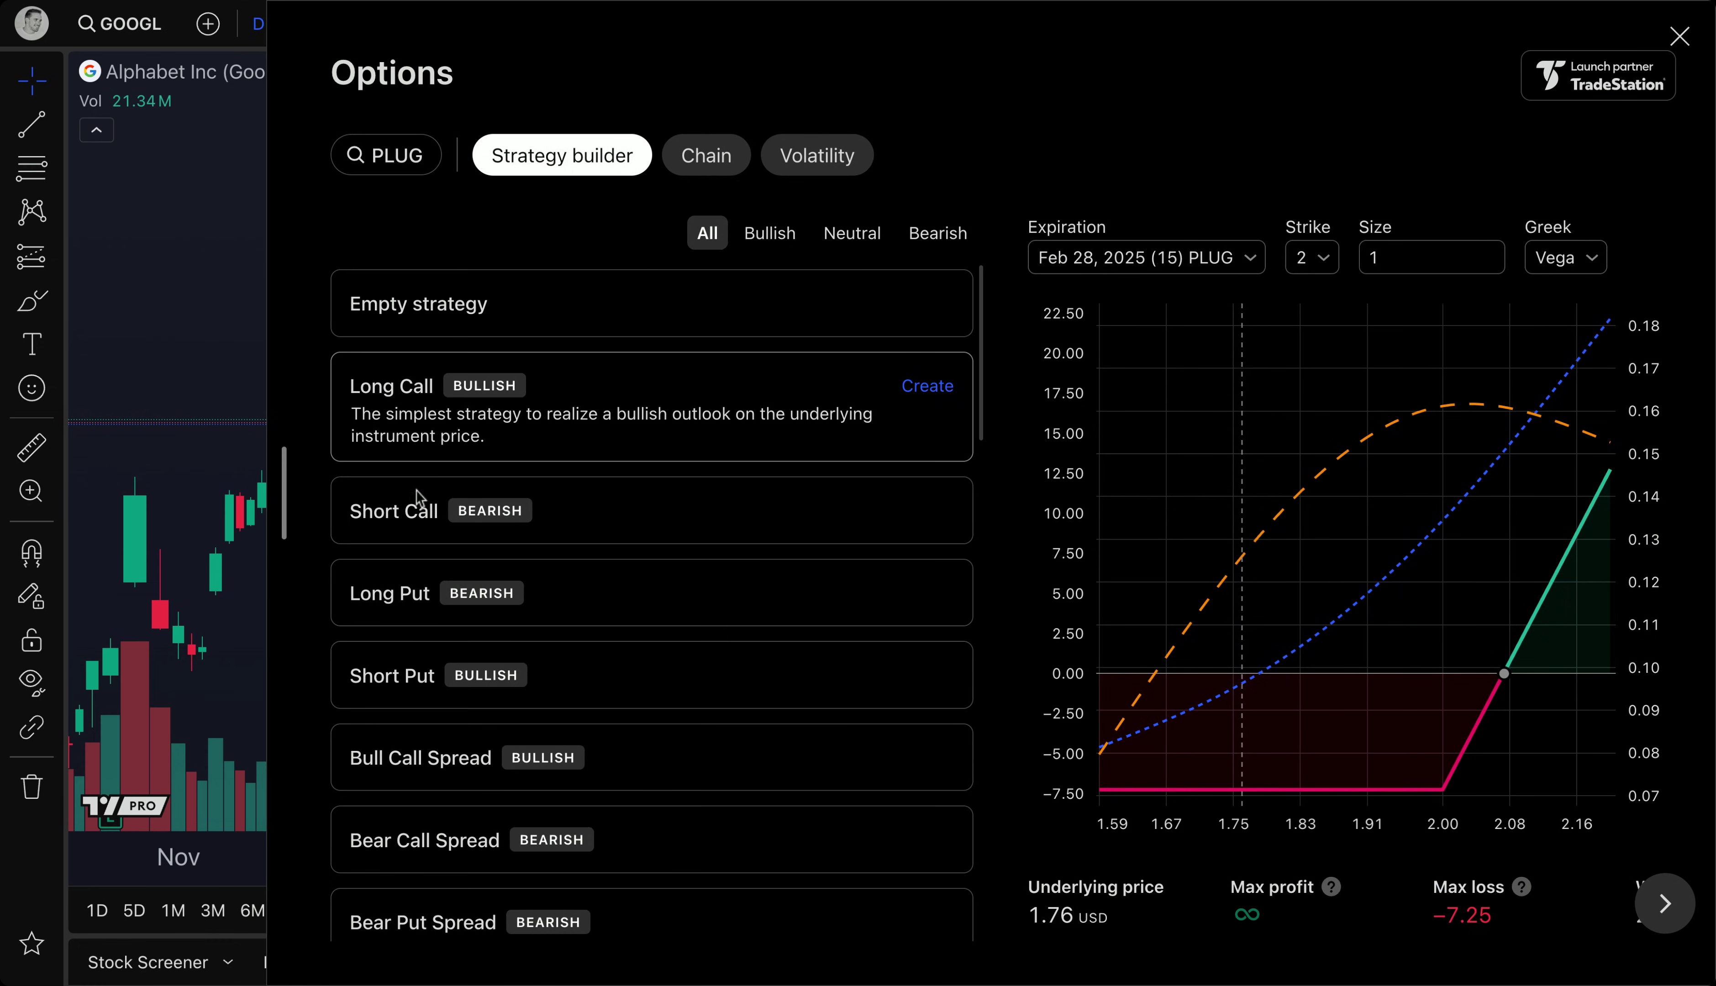
left_click_drag(290, 491, 999, 478)
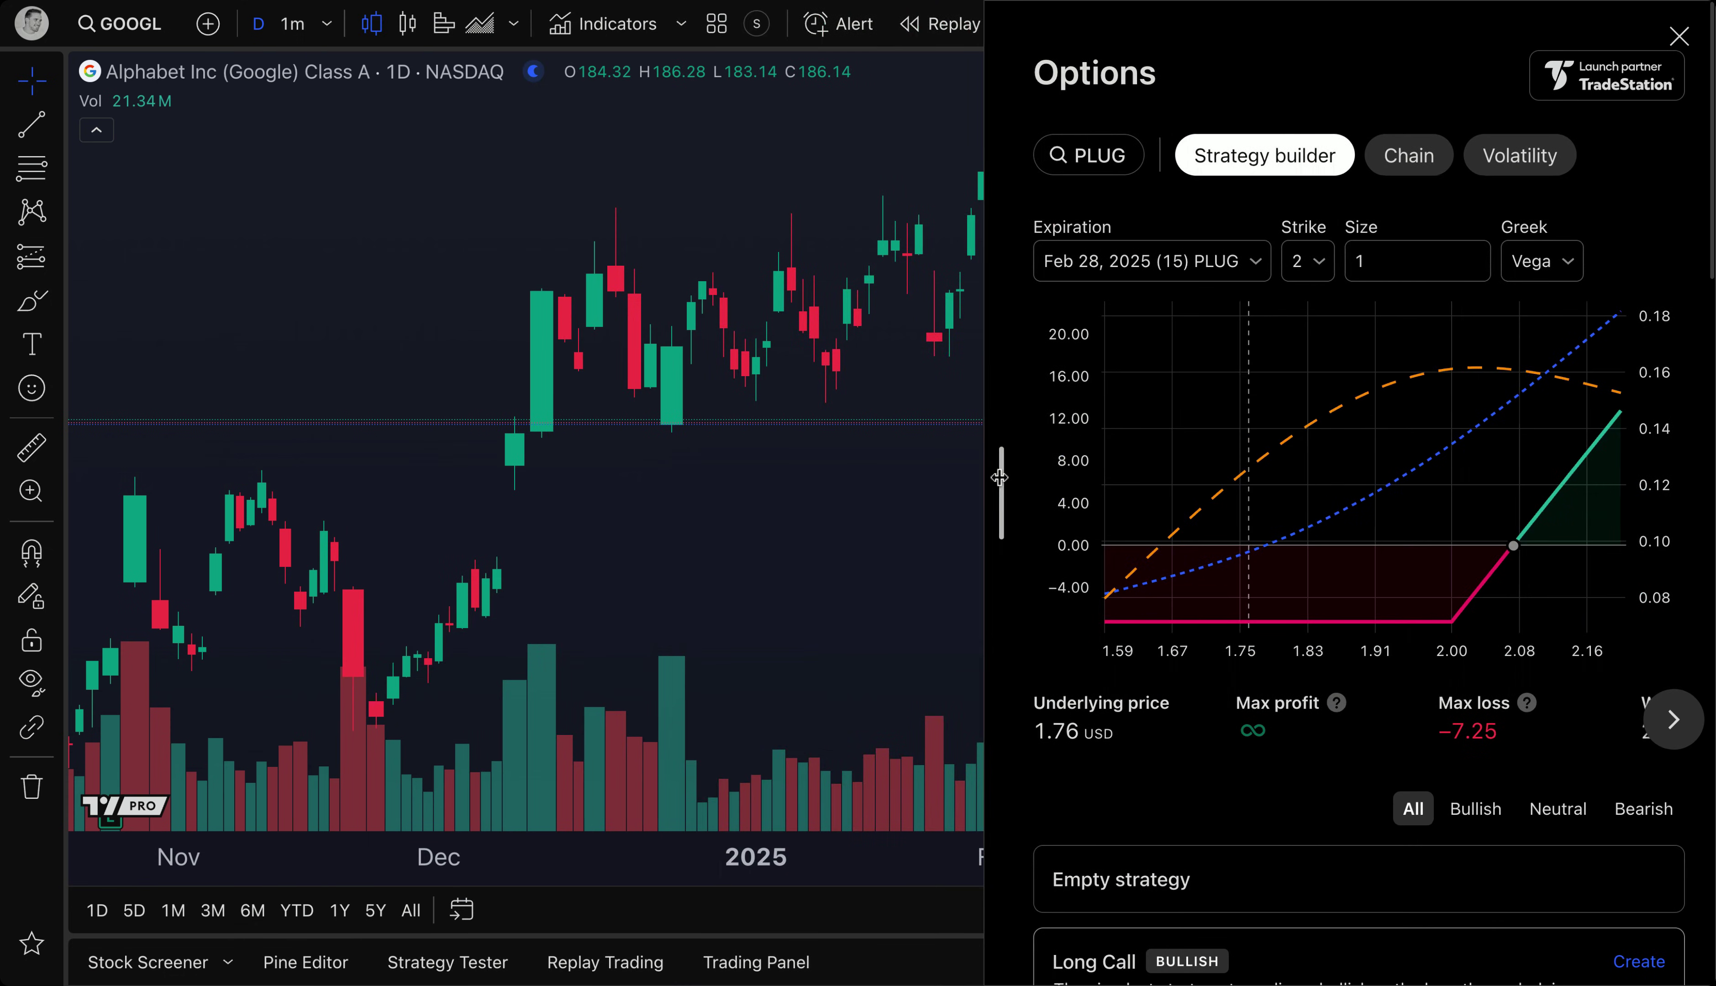
scroll(558, 469, "right", 10)
left_click_drag(551, 465, 765, 327)
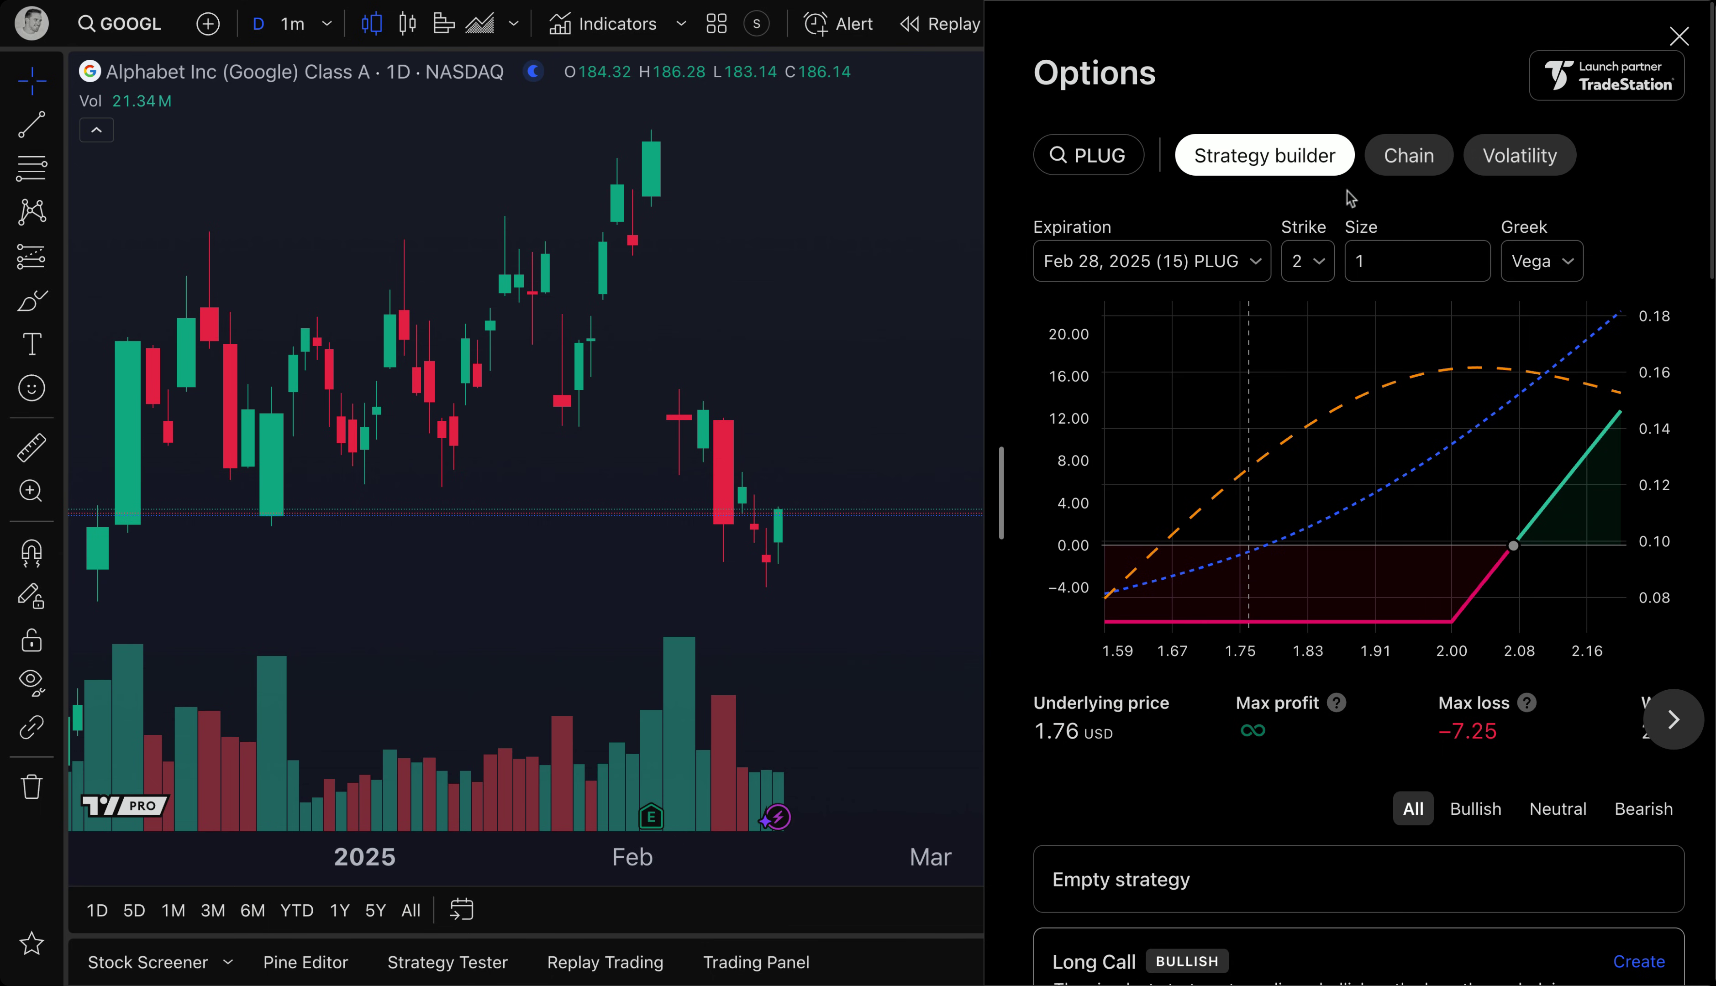
- Switch the options chain underlying from PLUG to GOOGL, showing Mar 14 strikes 170–205
left_click(1409, 155)
left_click(1098, 156)
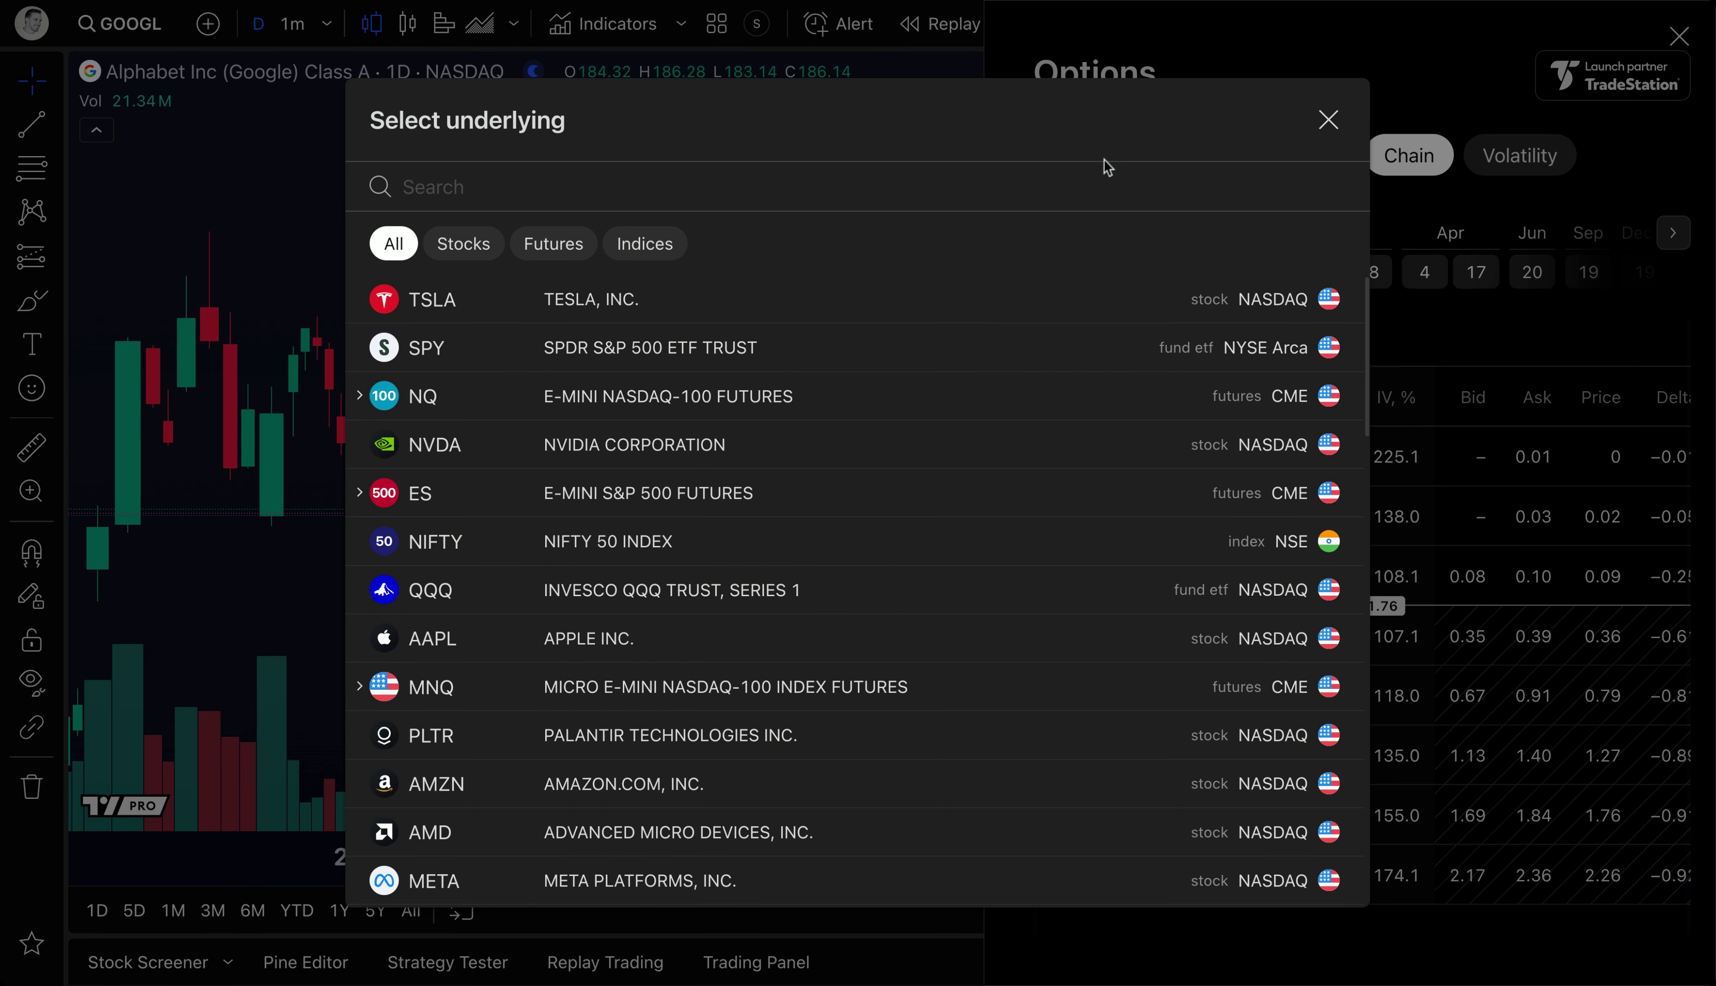
type("GOOGL")
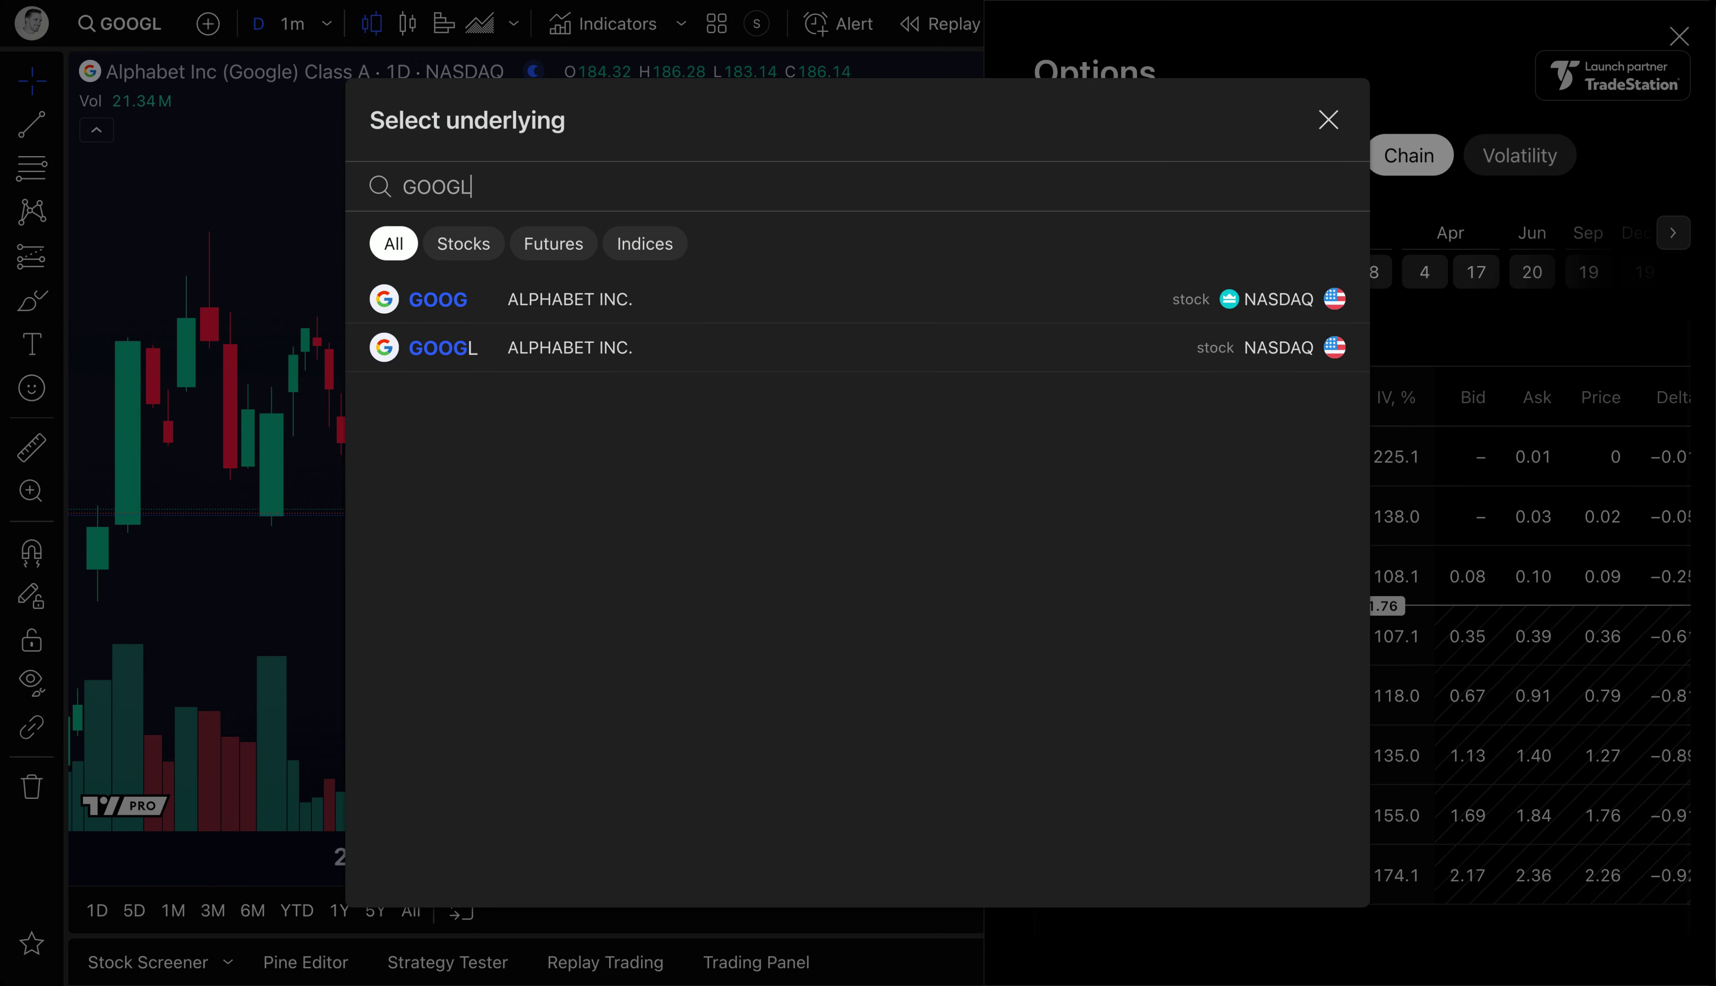
left_click(909, 311)
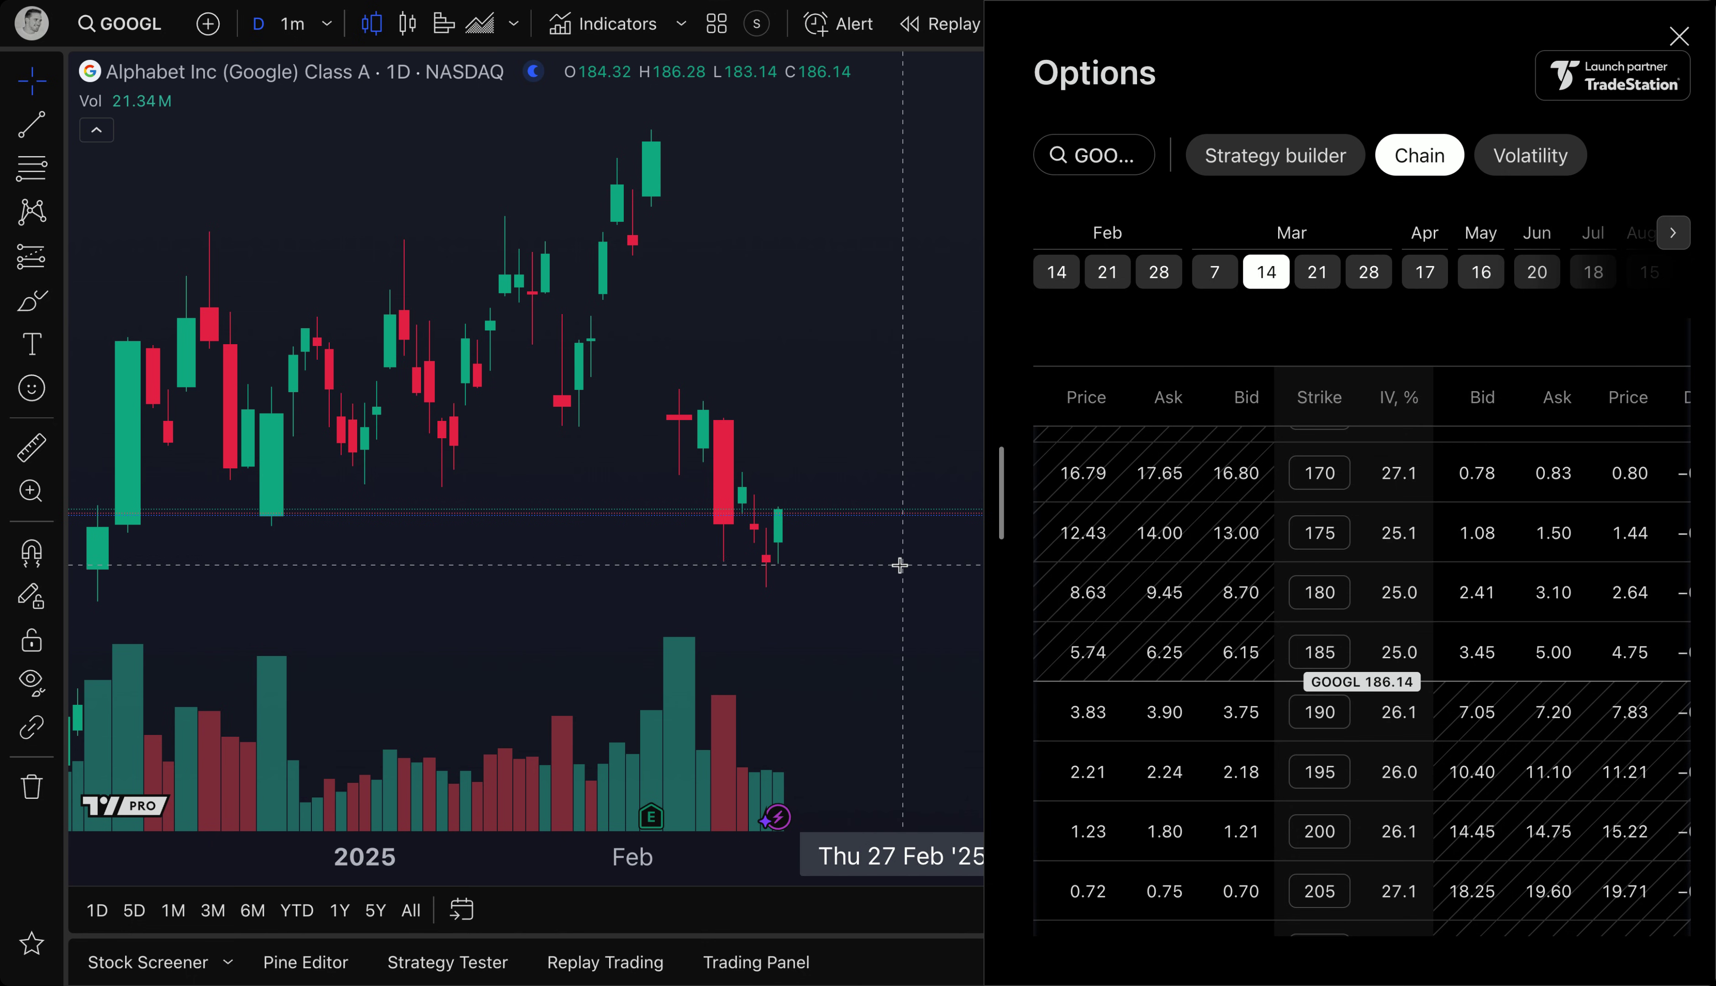
scroll(899, 565, "down", 5)
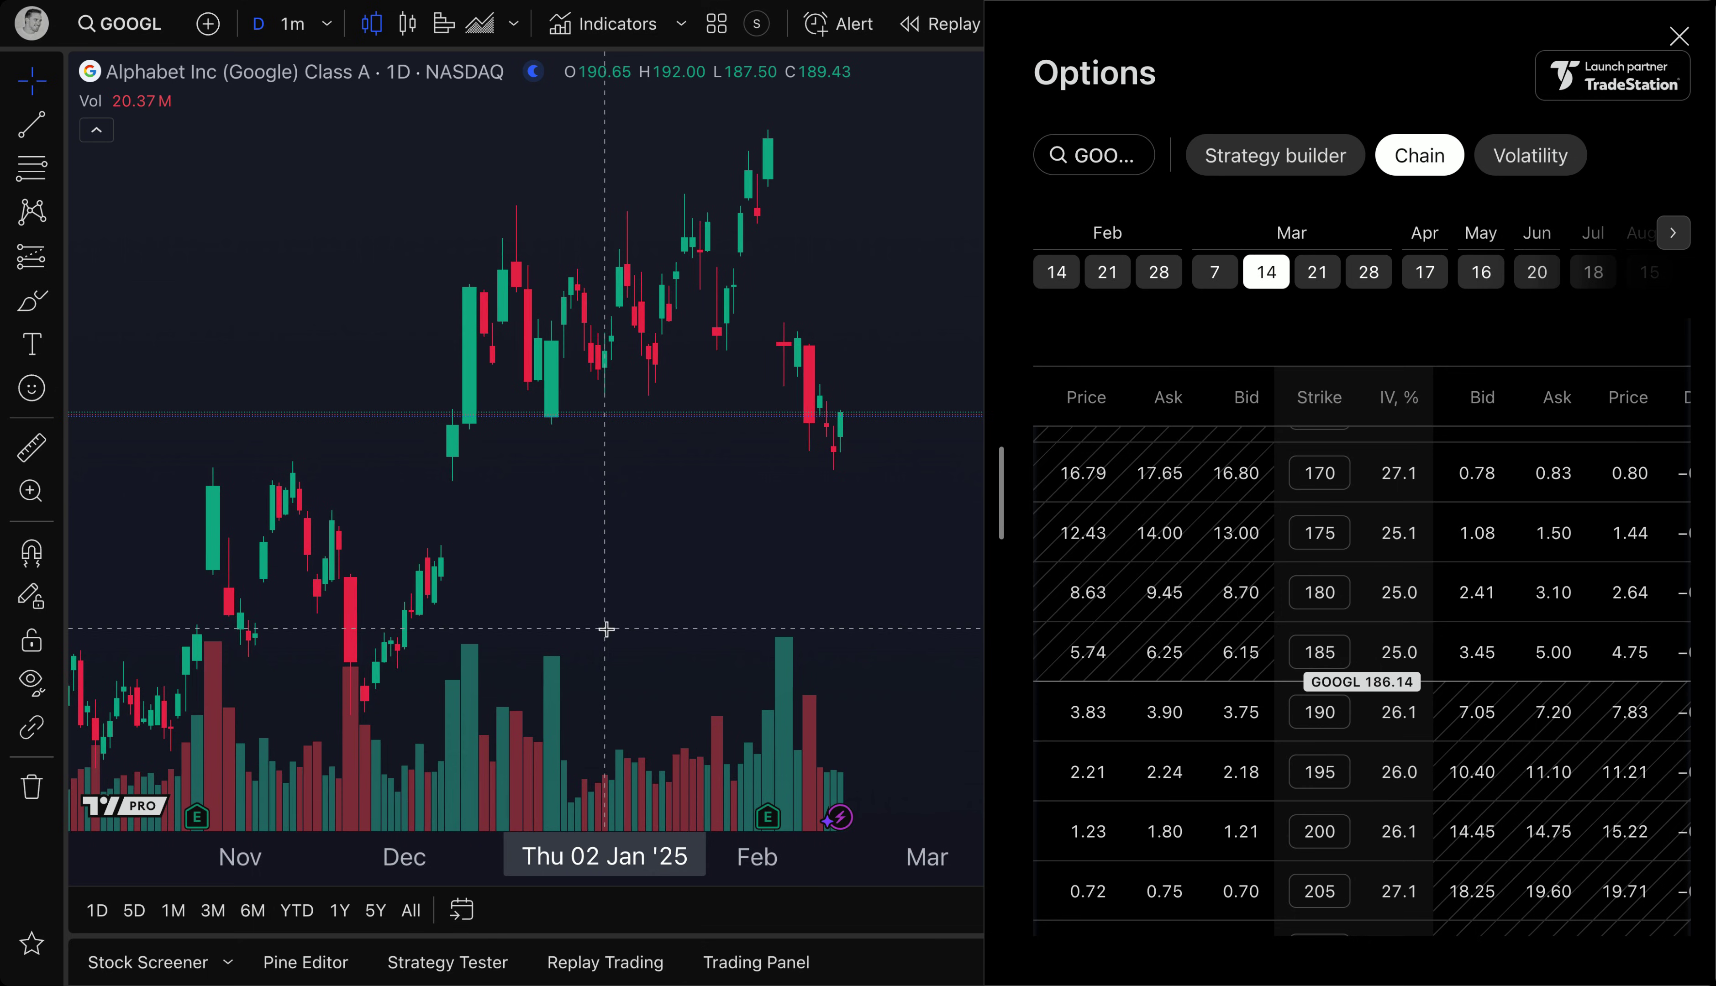
scroll(763, 501, "right", 2)
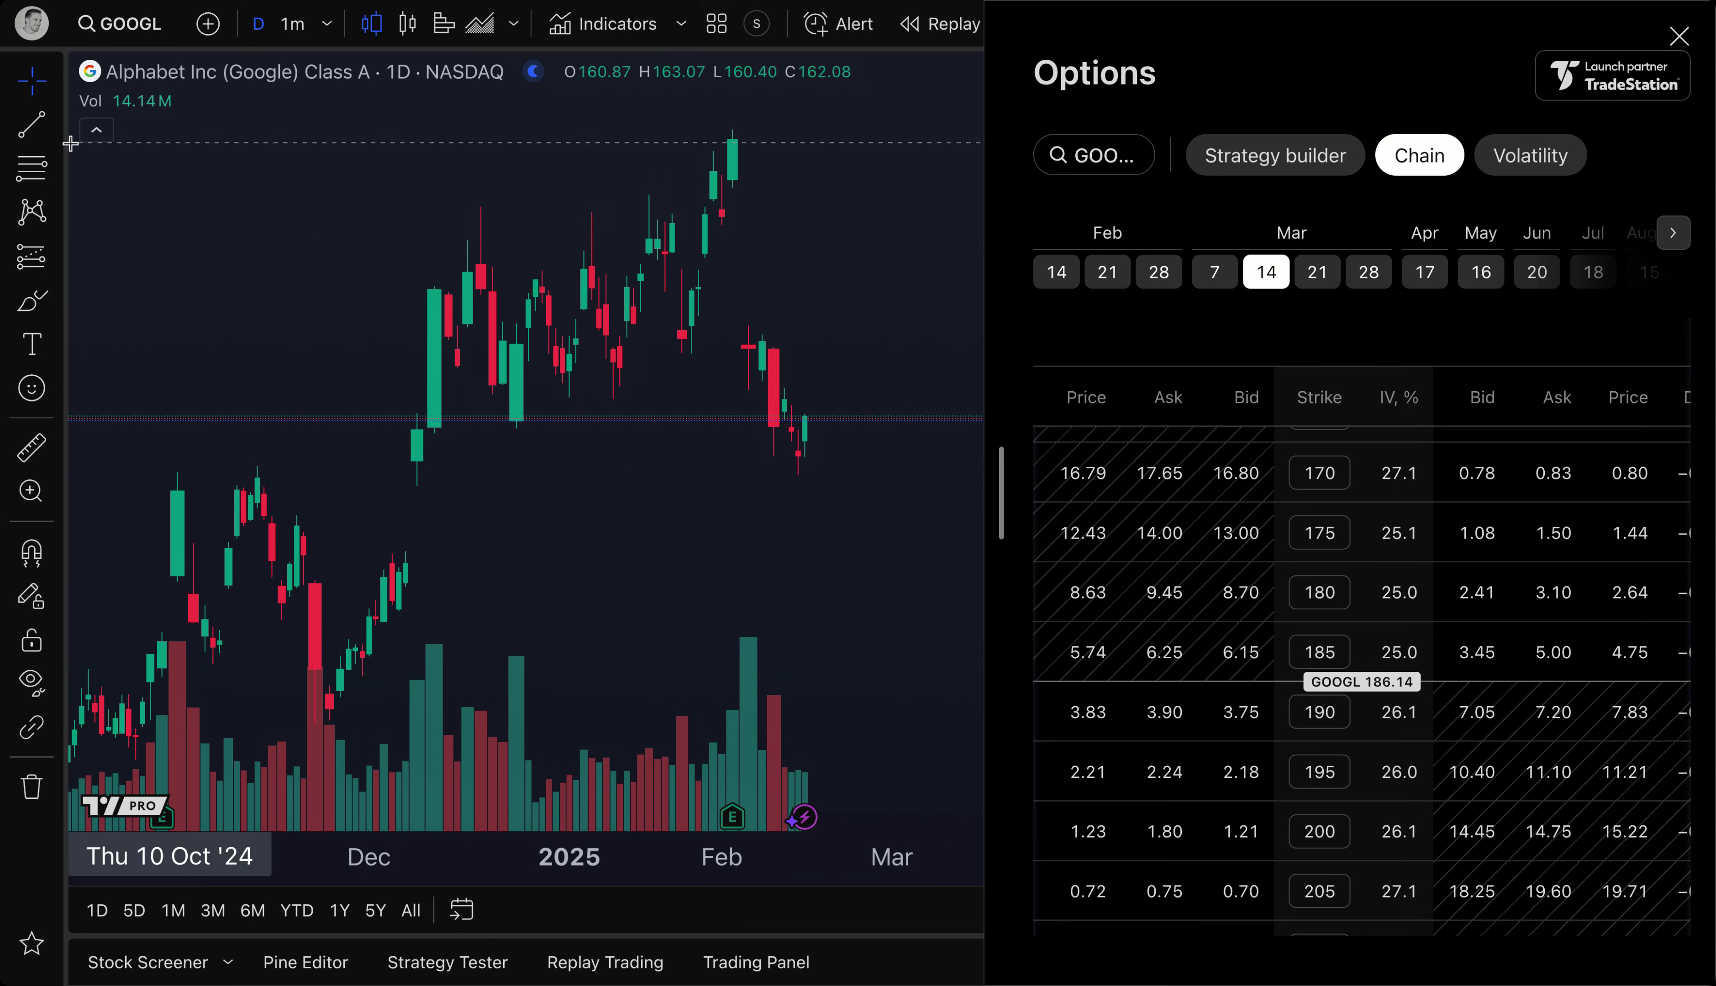
- Draw a horizontal line near the December lows on the GOOGL chart
left_click(56, 124)
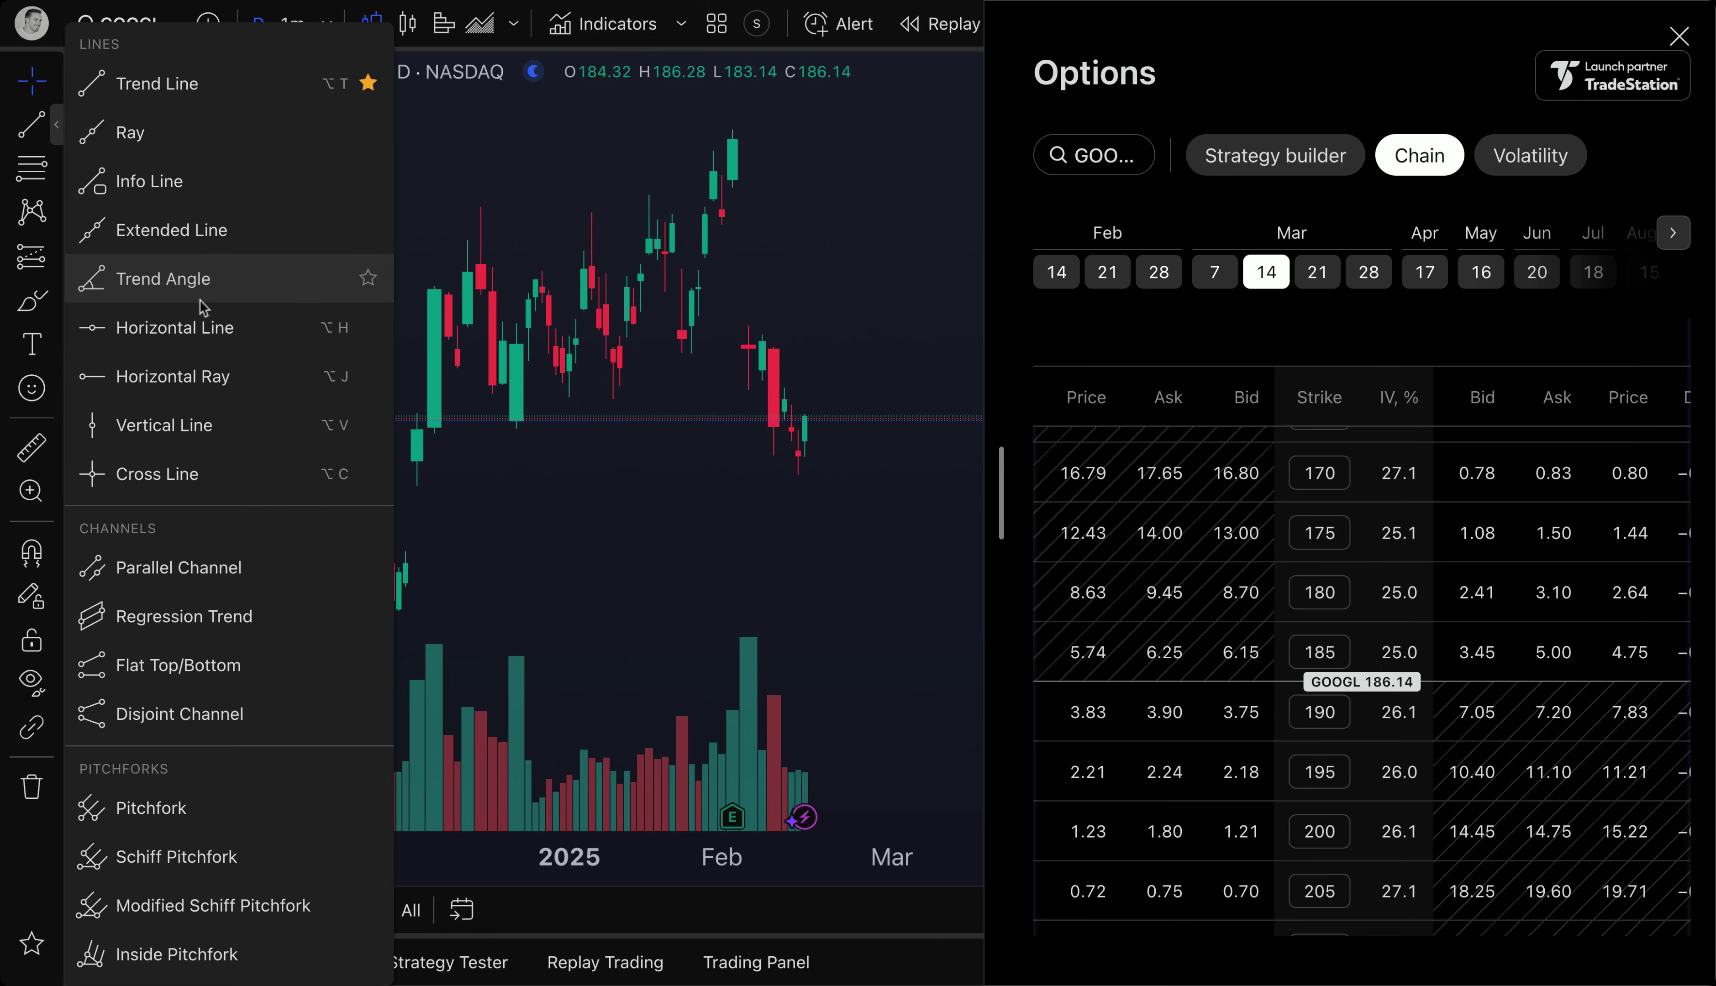
left_click(203, 327)
left_click(491, 565)
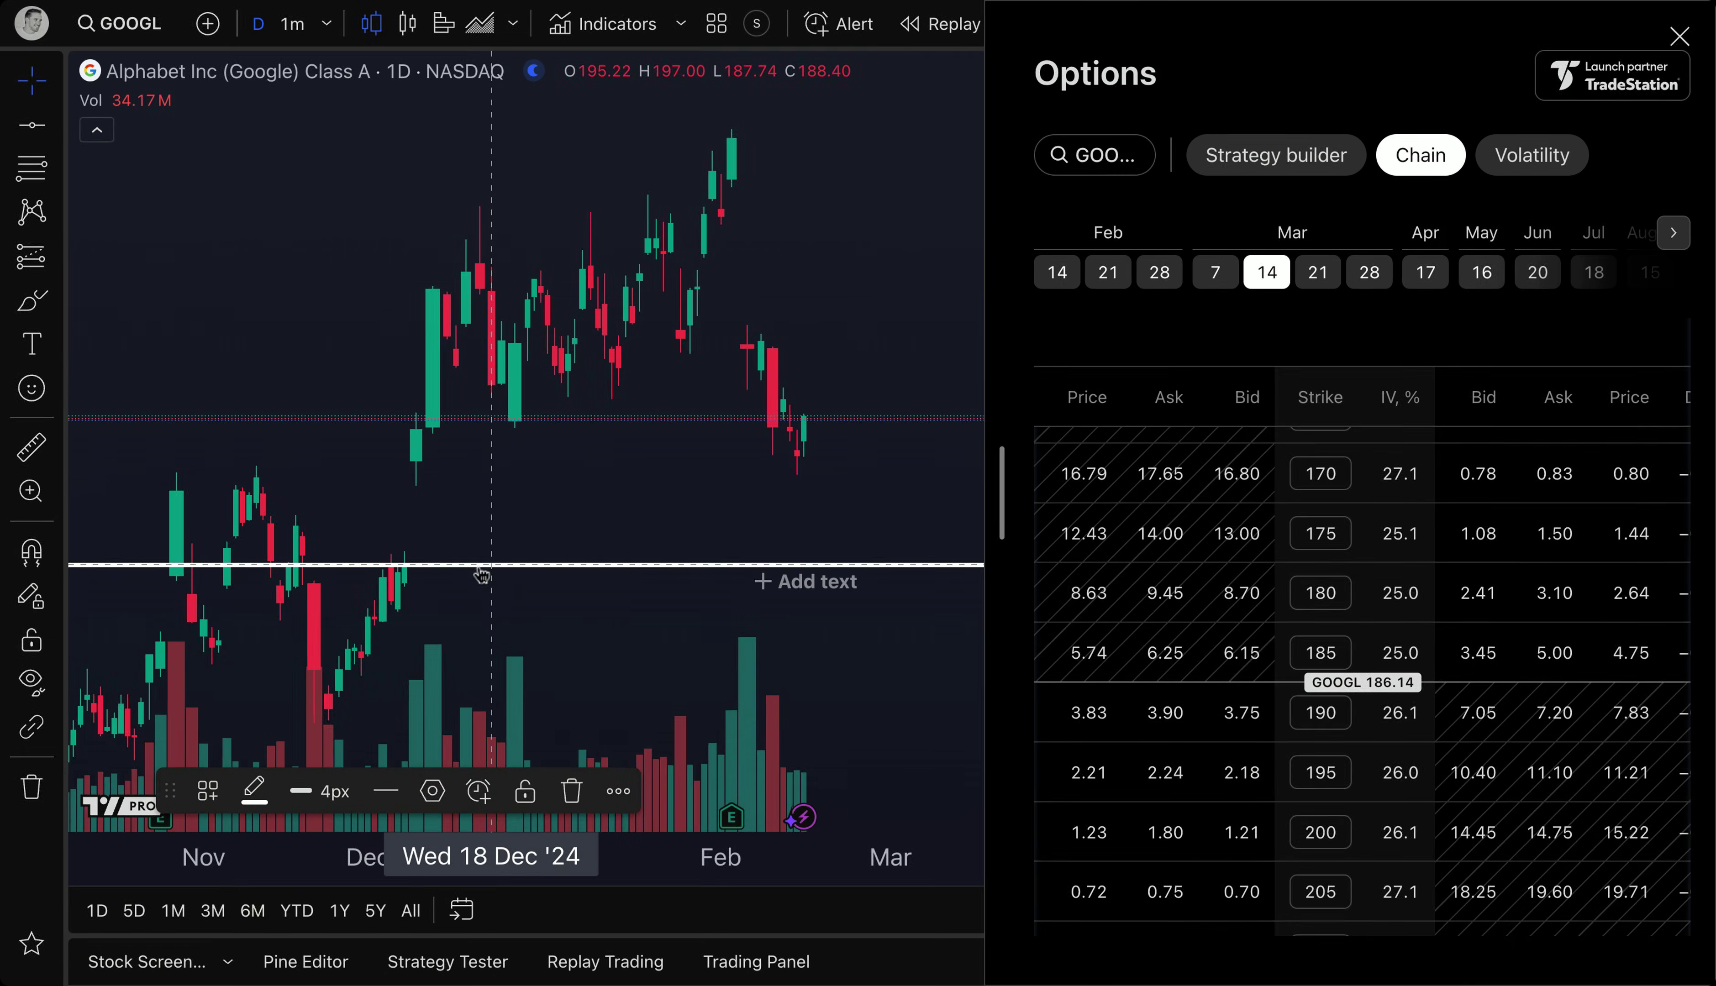
- Circle the early-December candles with a red brush loop, then widen the chain to show puts' Greeks
scroll(381, 526, "right", 6)
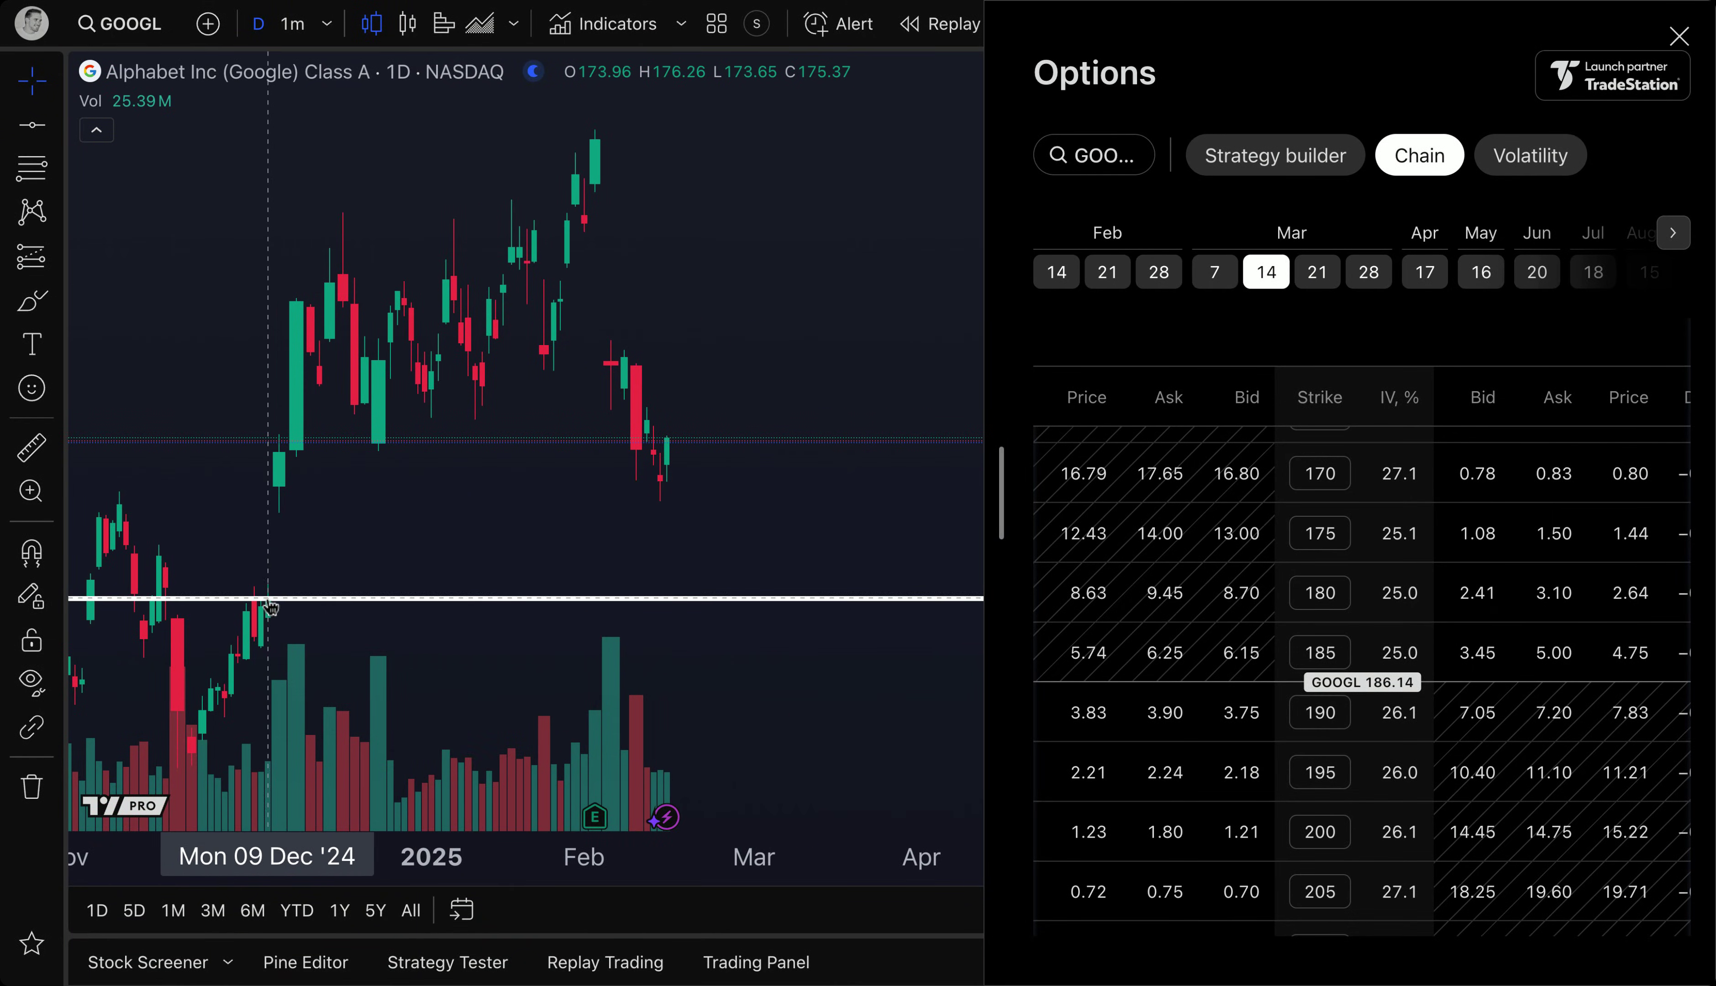
left_click(32, 299)
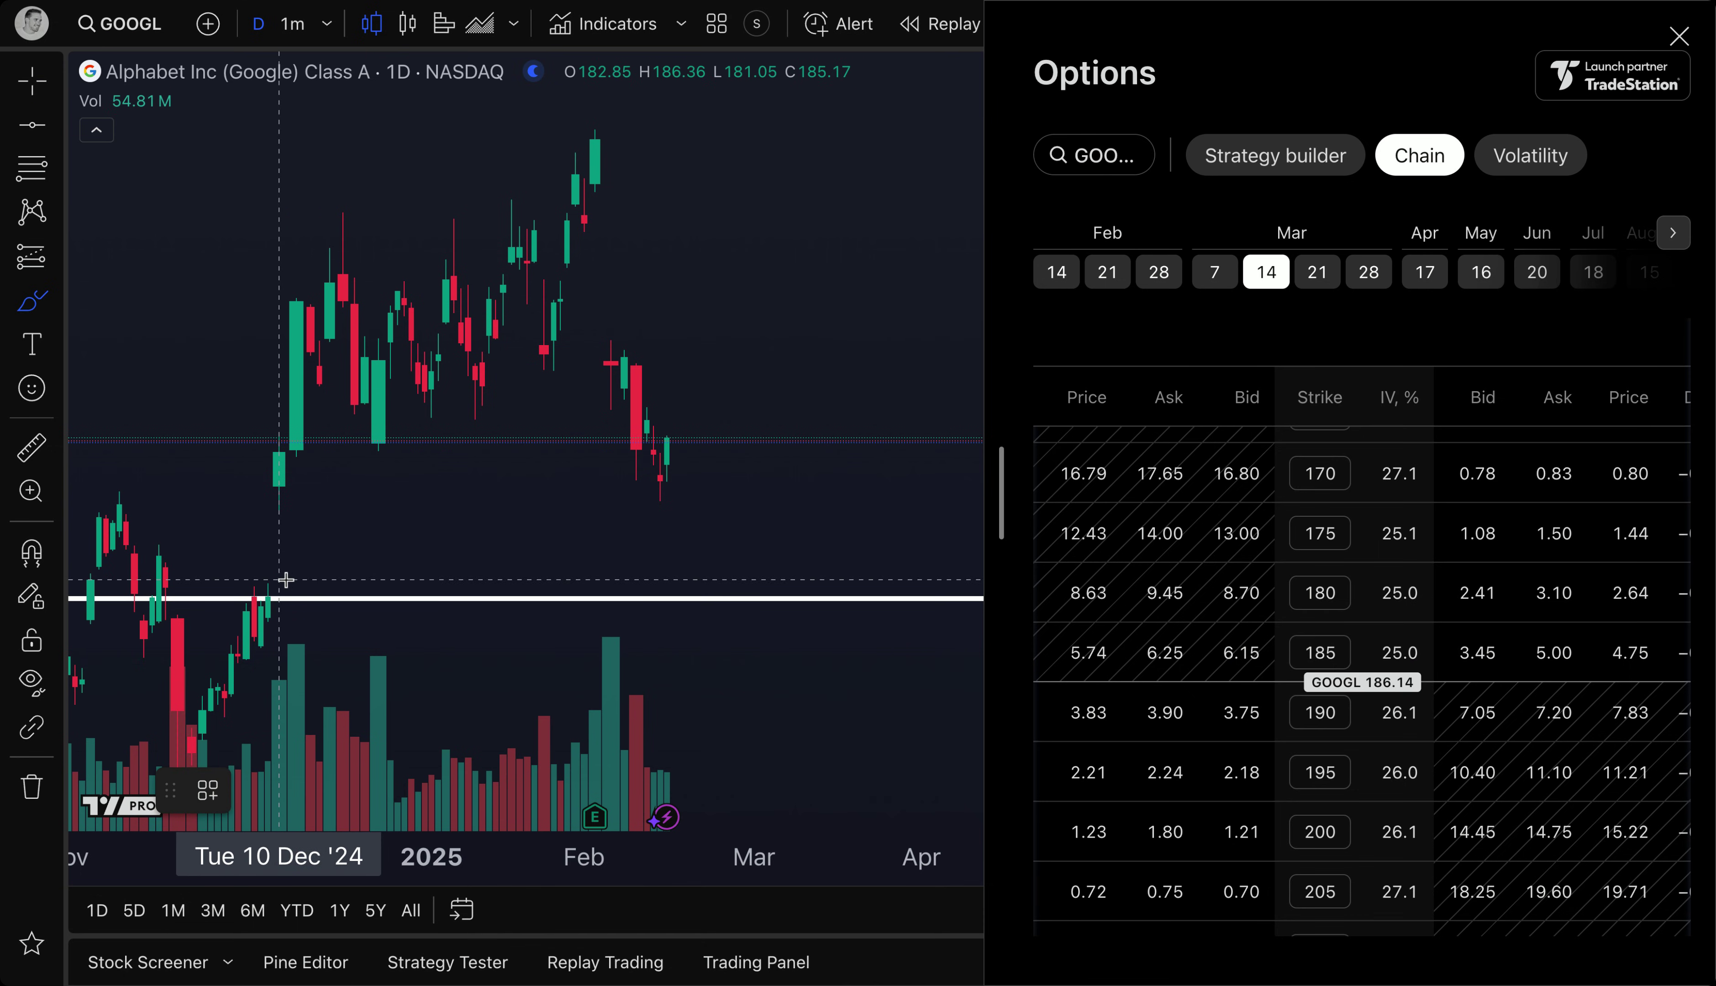
mouse_move(285, 579)
left_mouse_down()
mouse_move(247, 583)
mouse_move(296, 516)
mouse_move(319, 541)
left_mouse_up()
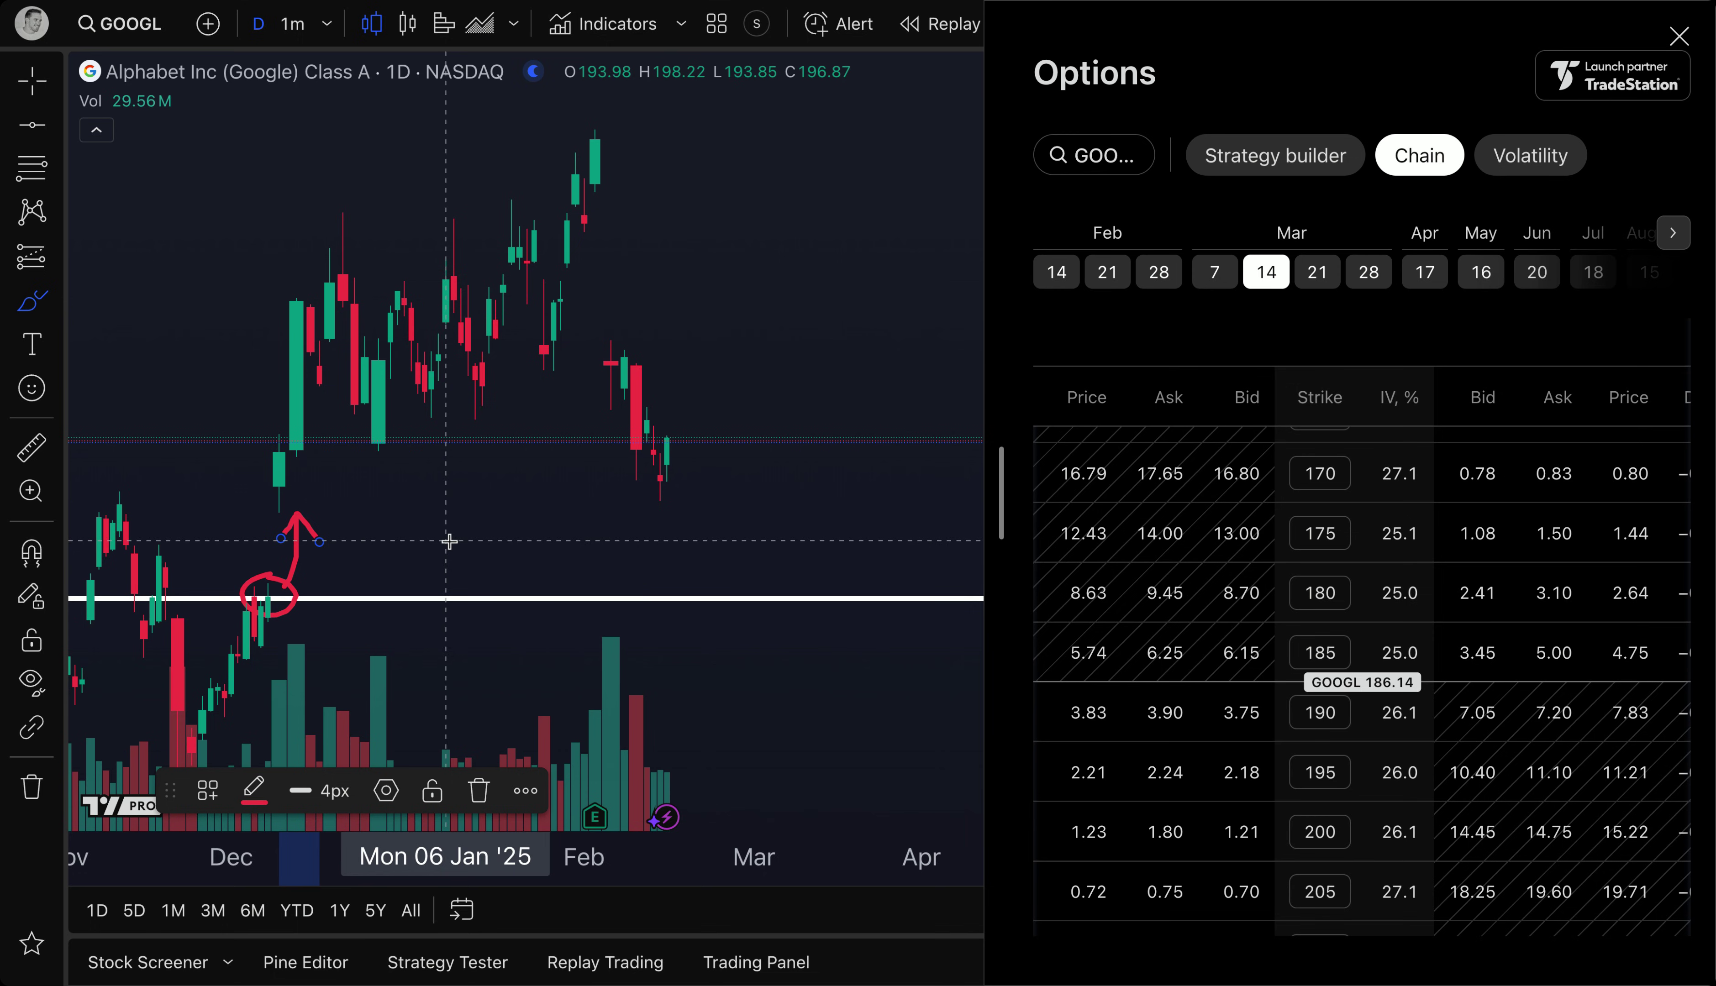
key("ctrl+z")
key("ctrl+z")
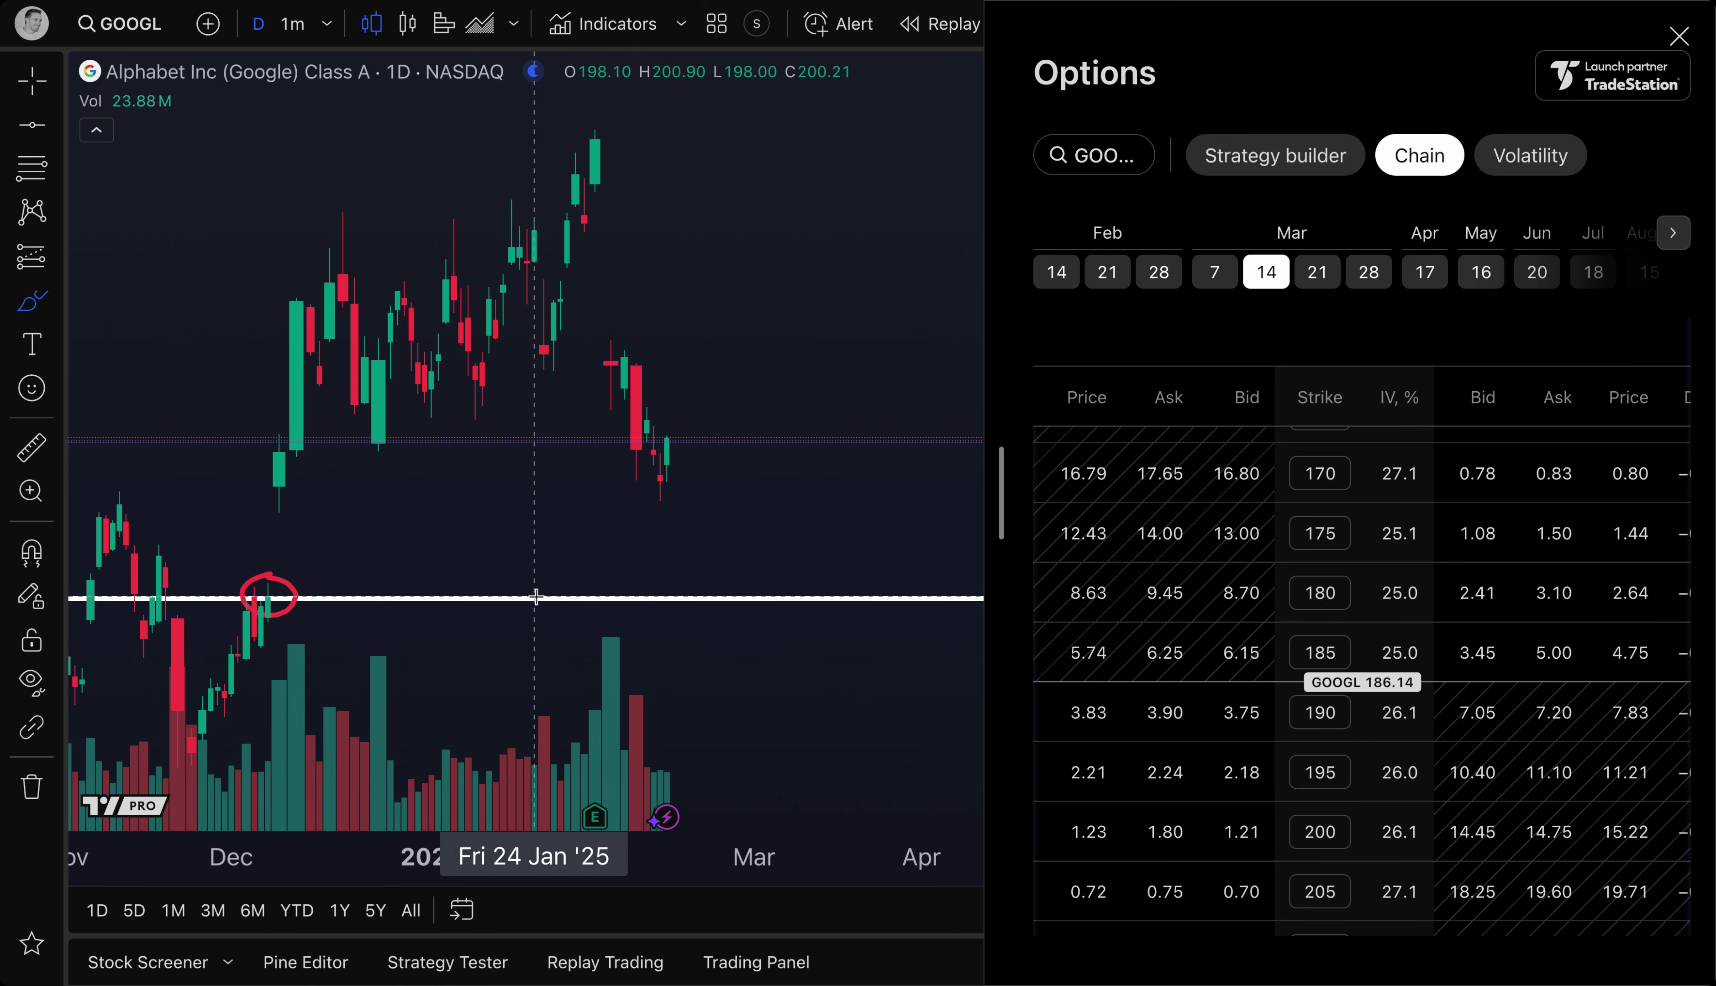
left_click_drag(1001, 470, 752, 504)
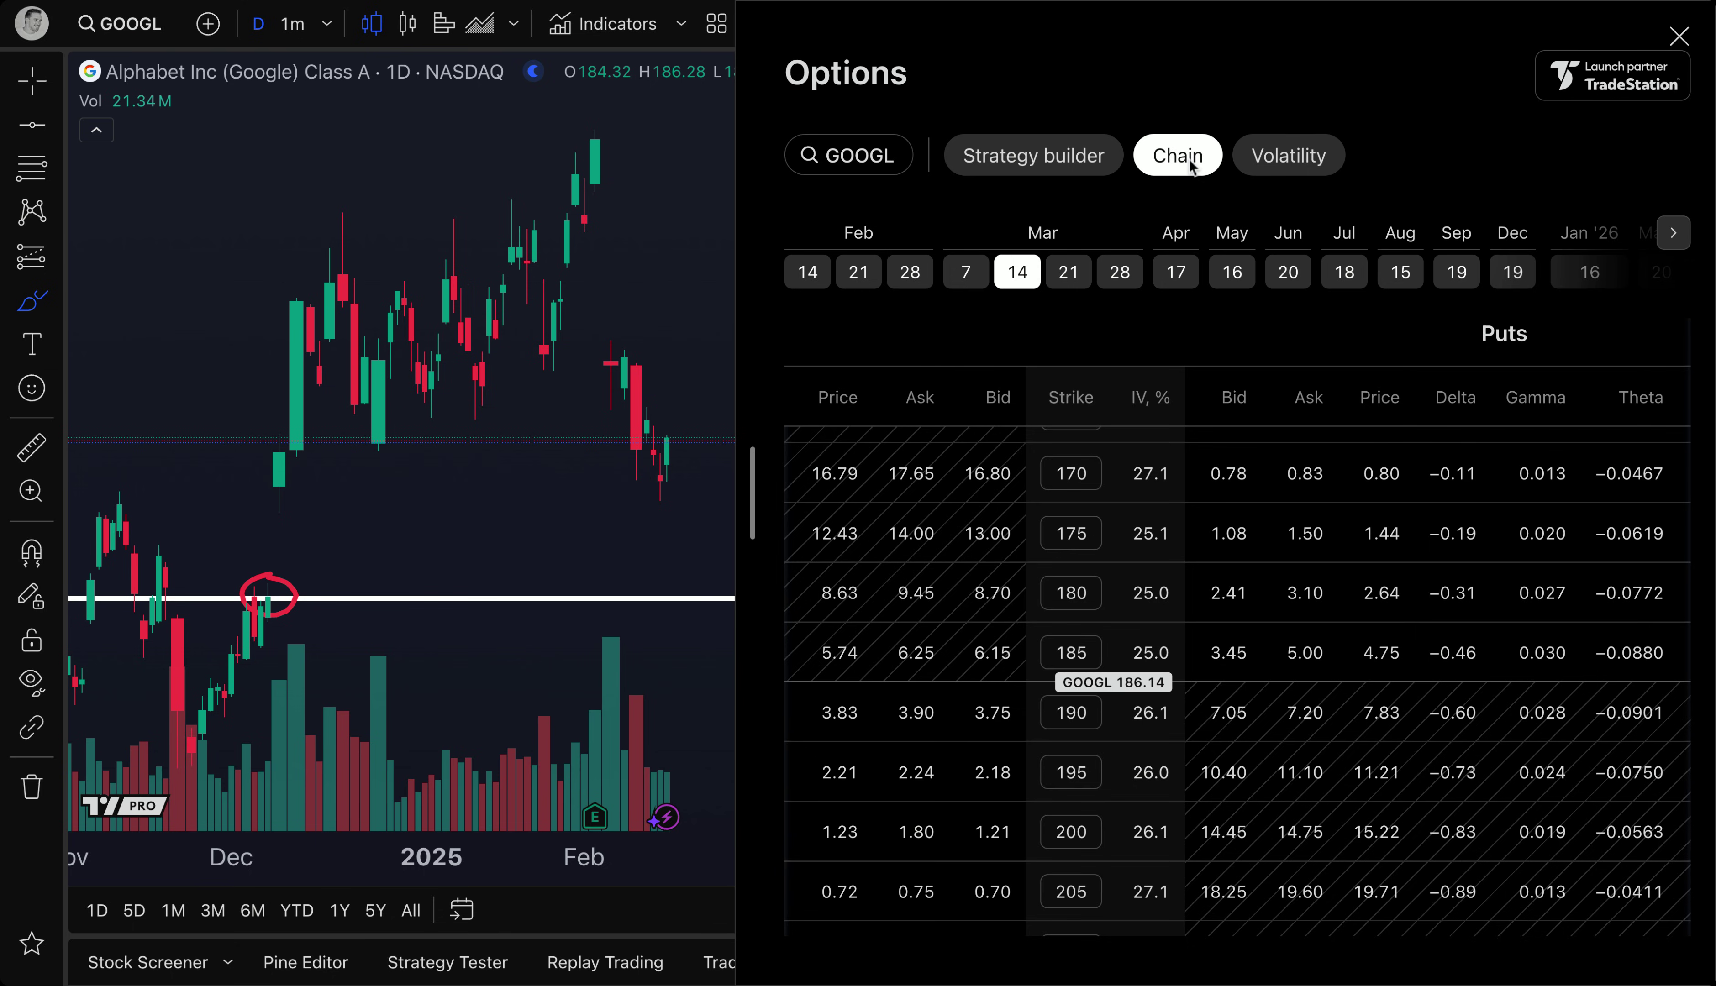
- Browse ready-made strategies in an enlarged strategy builder, then return to a narrower GOOGL chain
left_click(1058, 163)
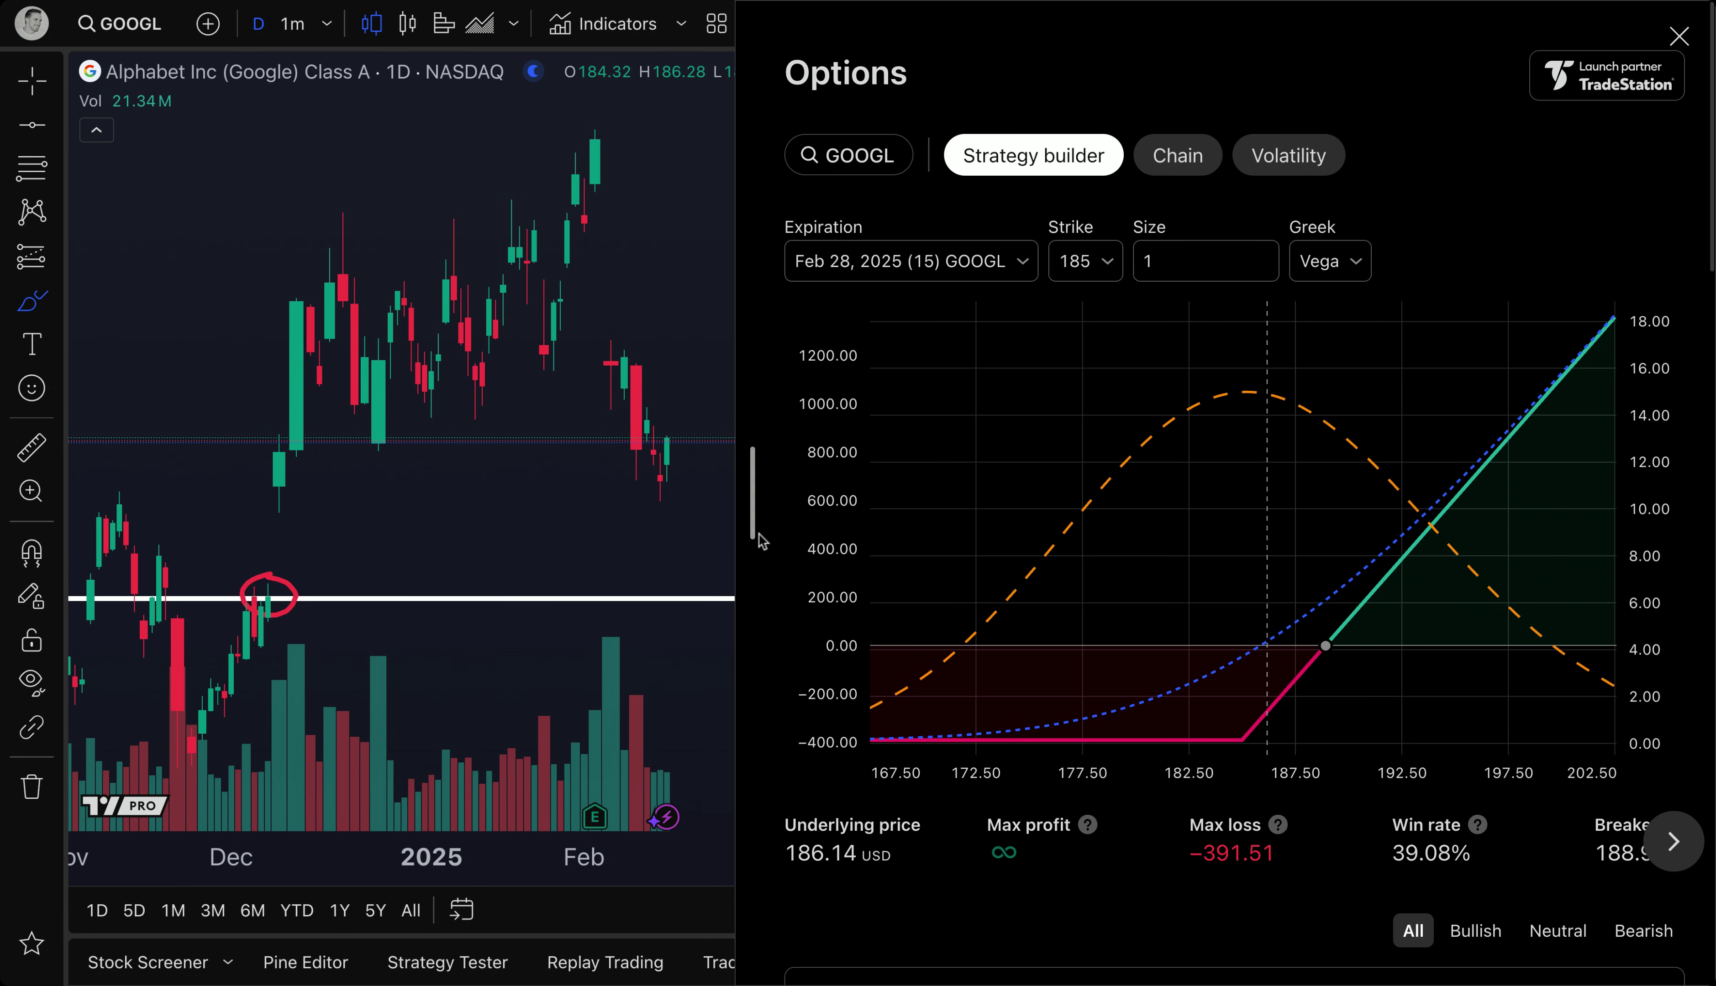
left_click_drag(753, 536, 170, 536)
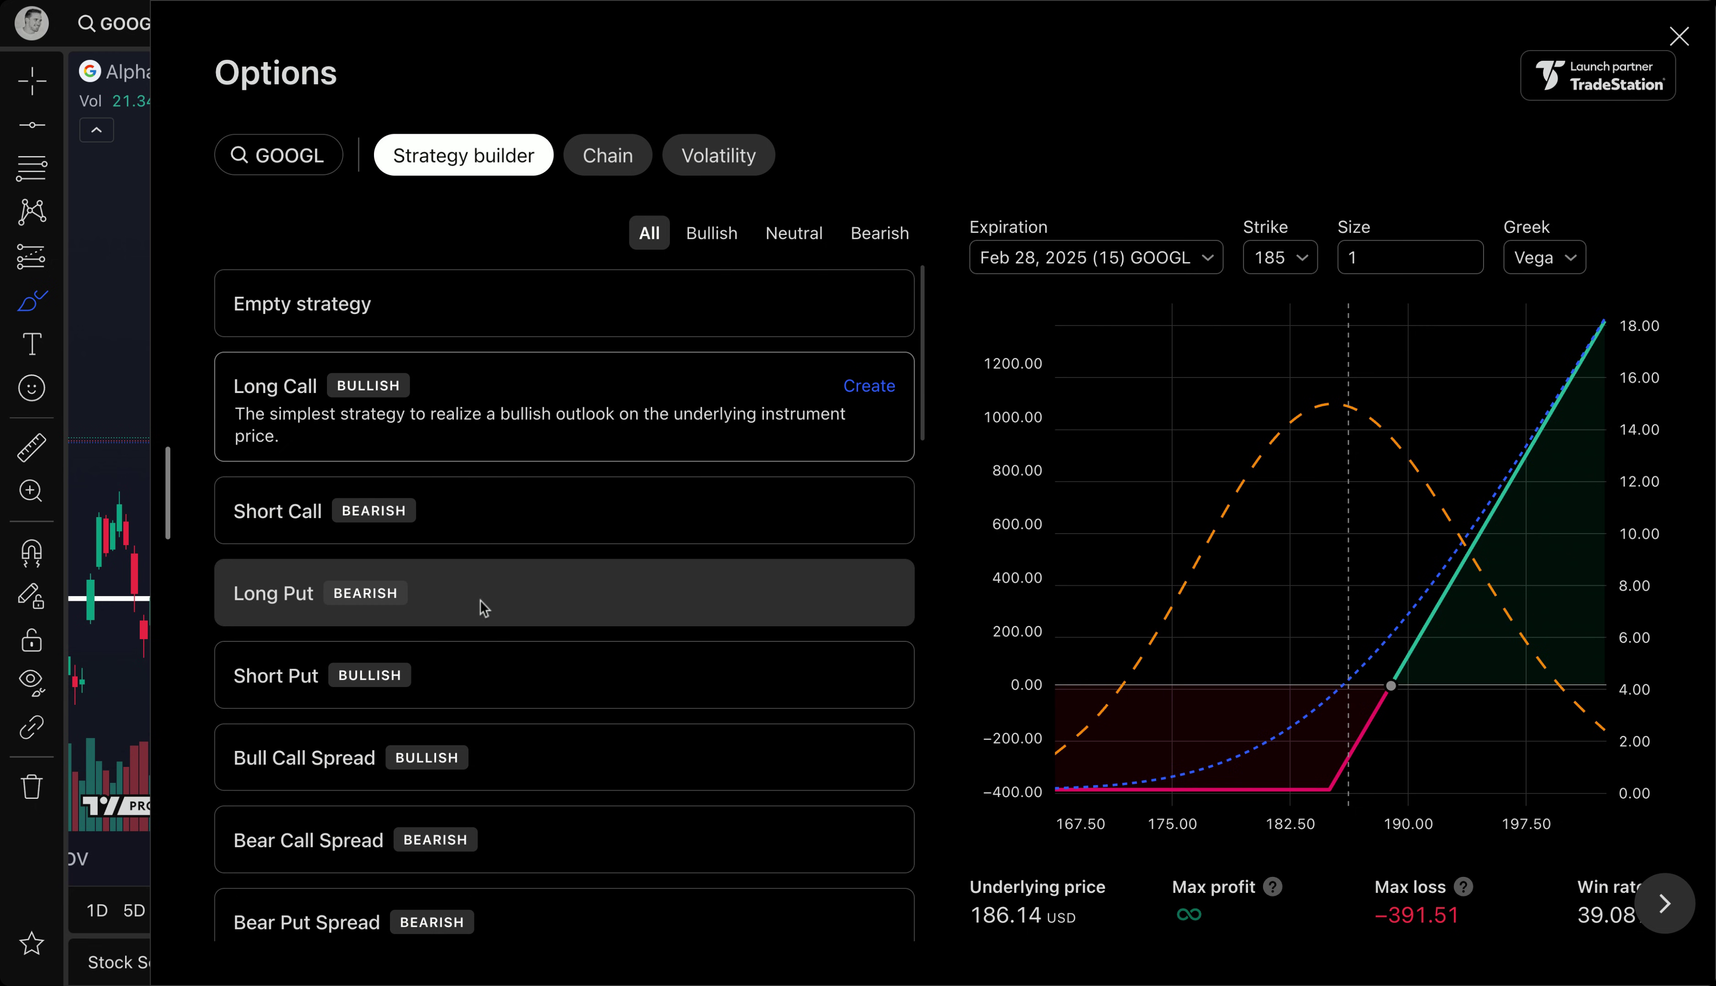
scroll(498, 617, "down", 8)
scroll(498, 625, "down", 3)
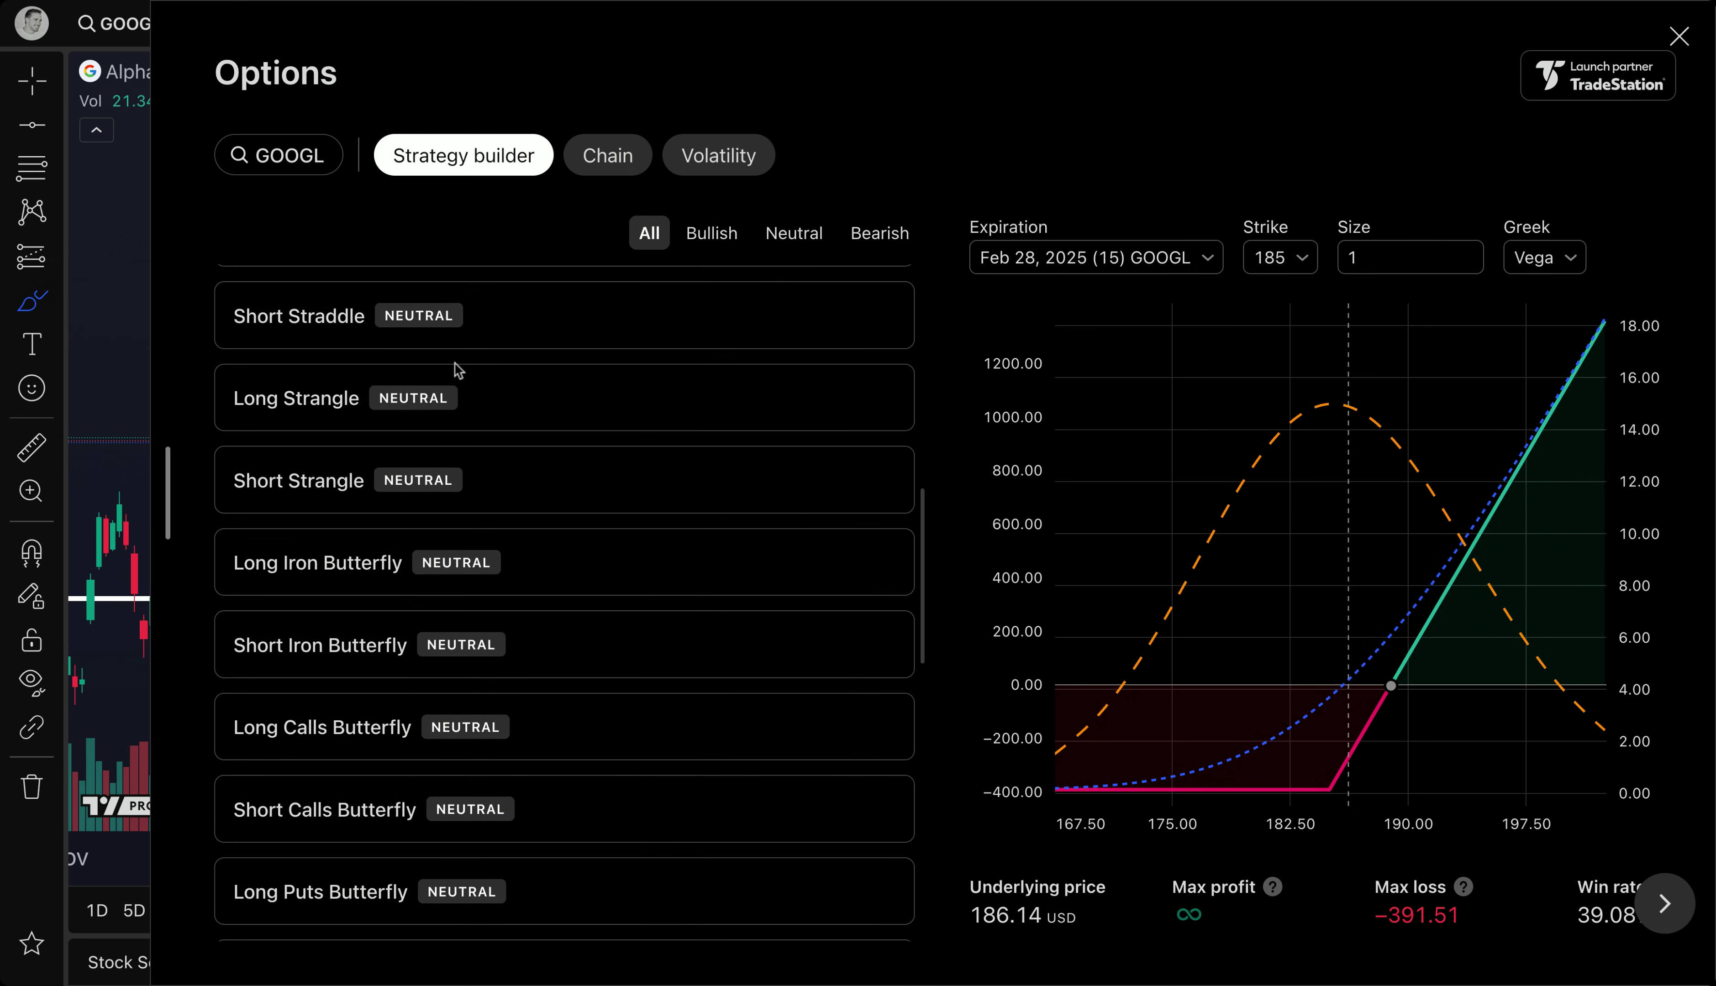
scroll(455, 372, "up", 10)
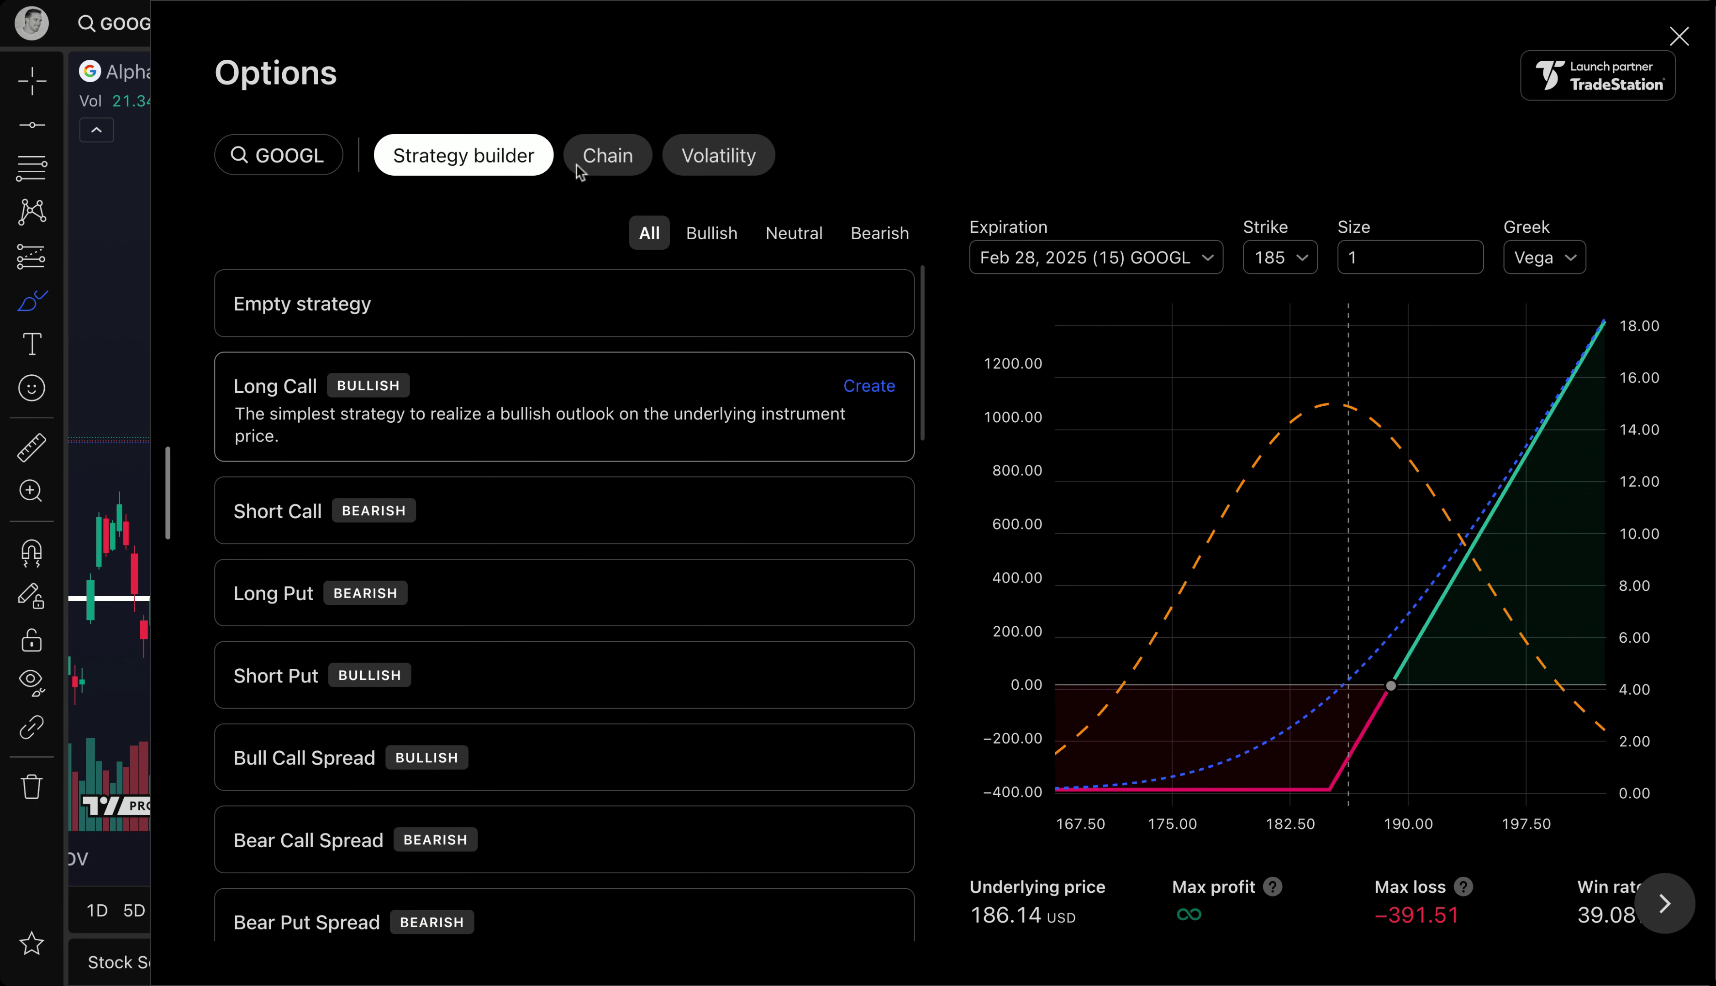
left_click(622, 161)
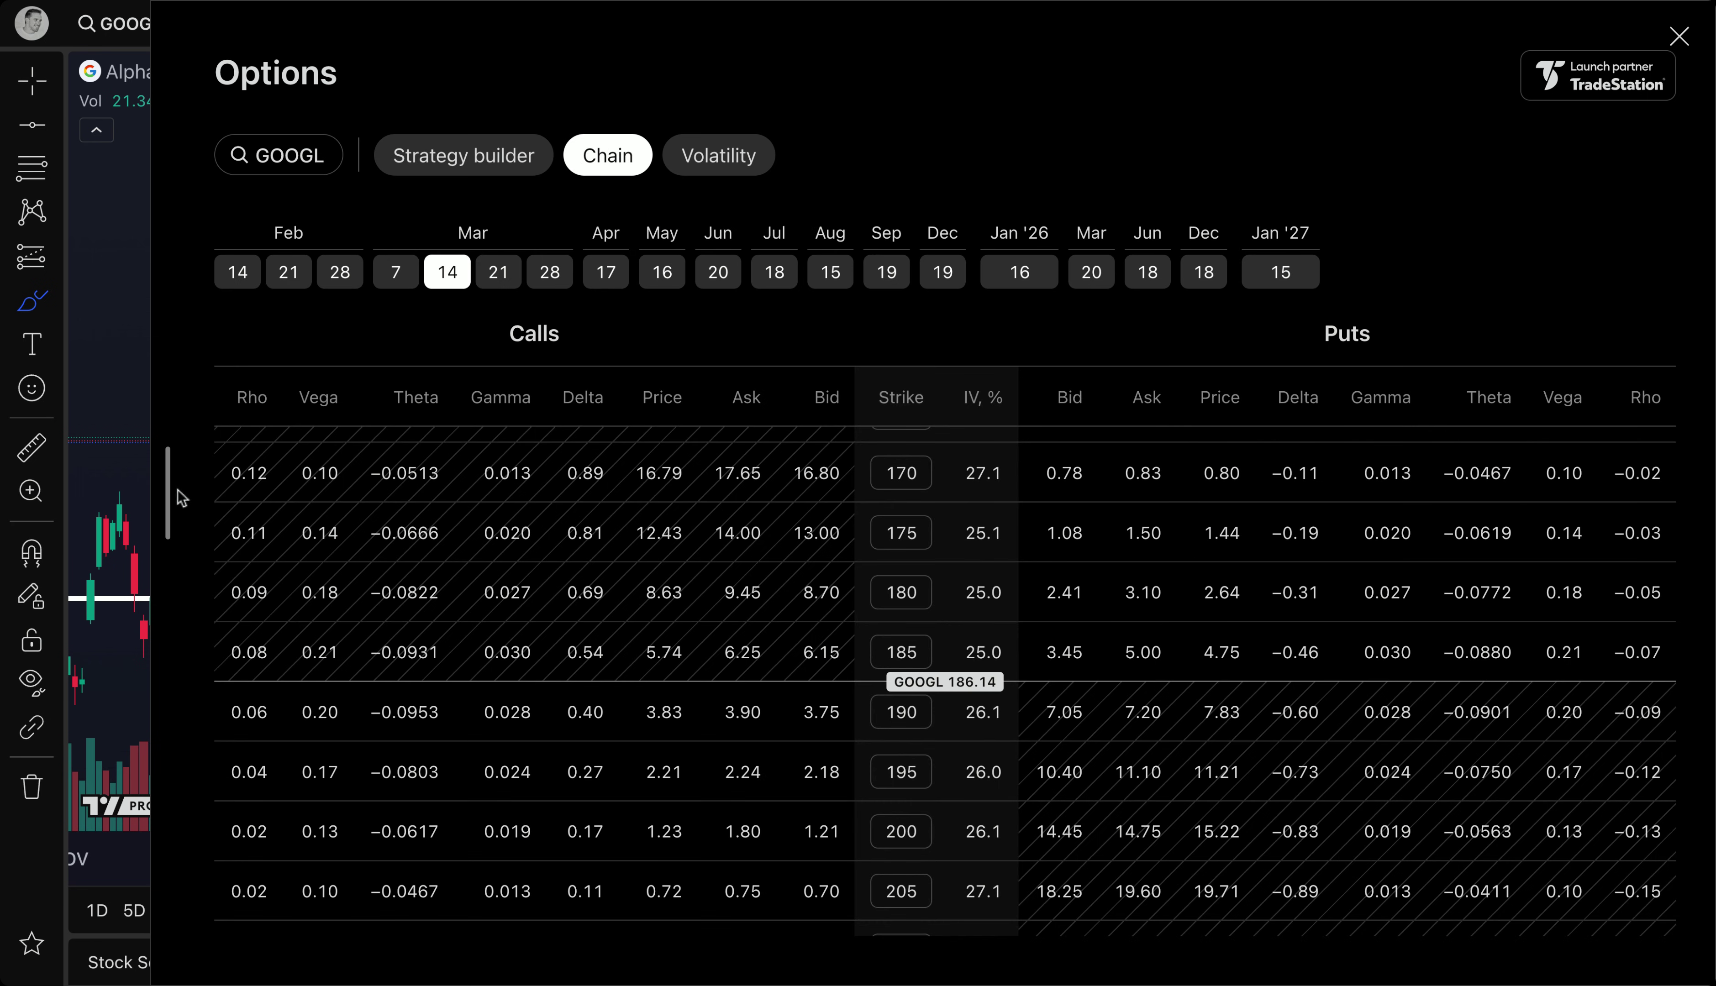
left_click_drag(167, 491, 685, 486)
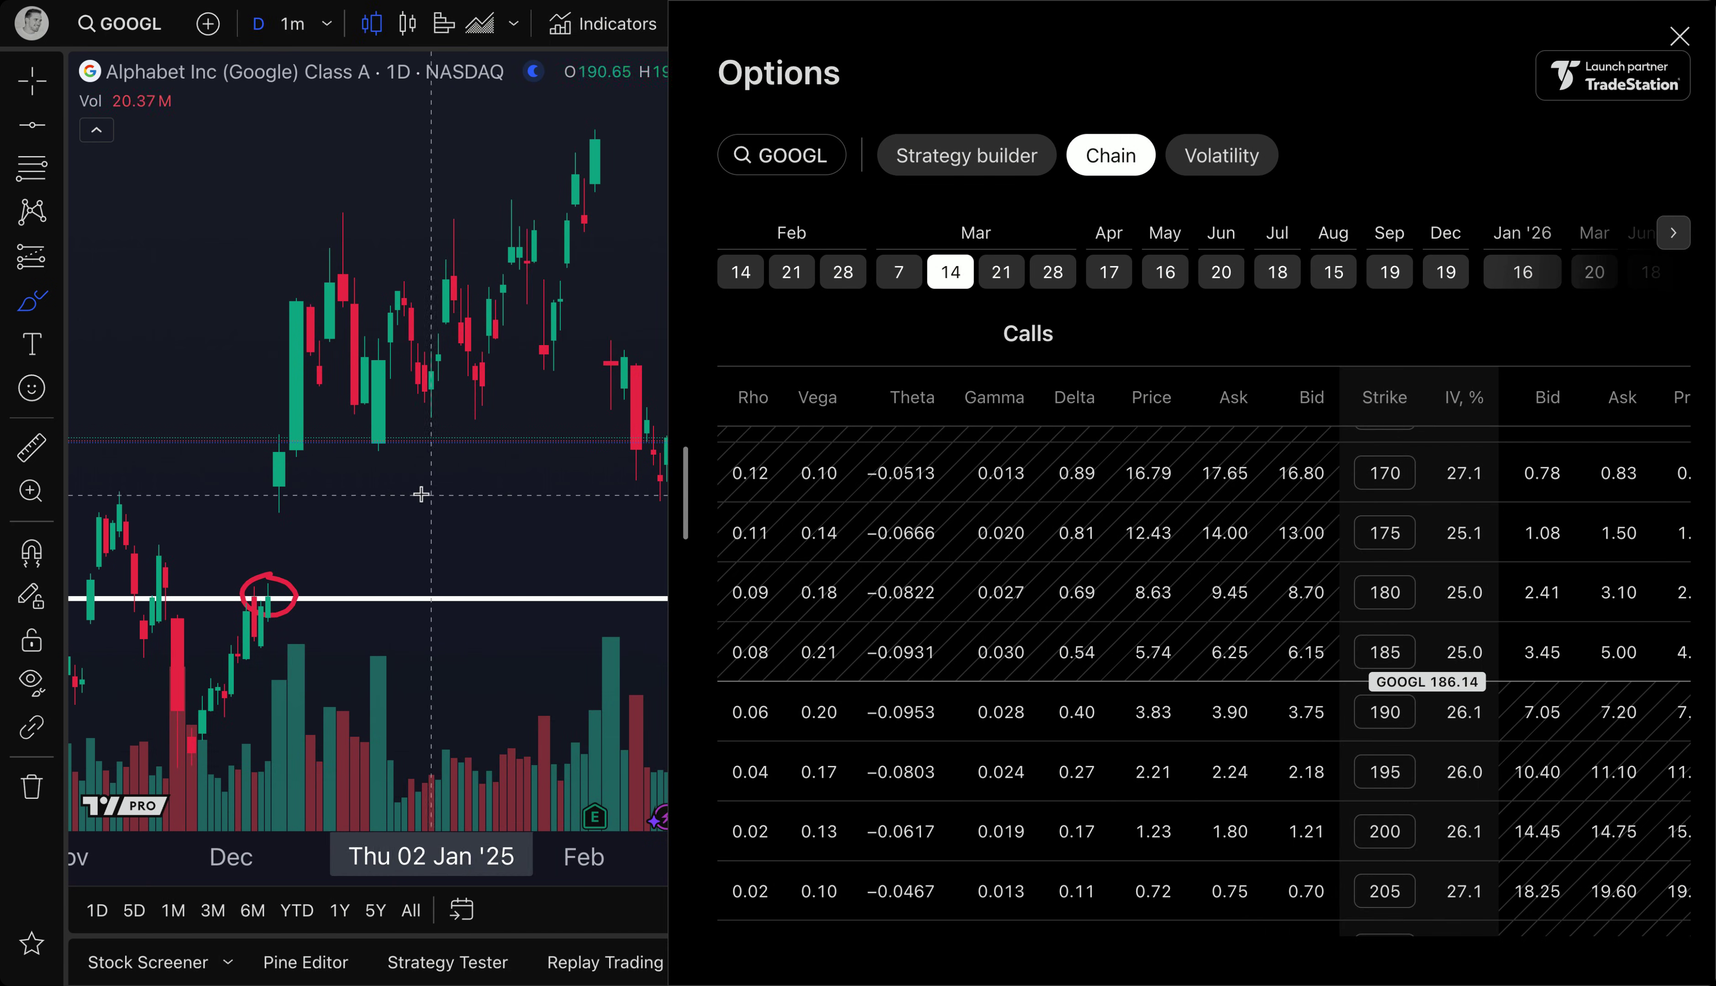
- Return to the pointer and step through GOOGL expiries from Mar 21 to Sep 19
left_click(32, 81)
mouse_move(574, 565)
left_mouse_down()
mouse_move(521, 535)
mouse_move(398, 536)
mouse_move(483, 541)
left_mouse_up()
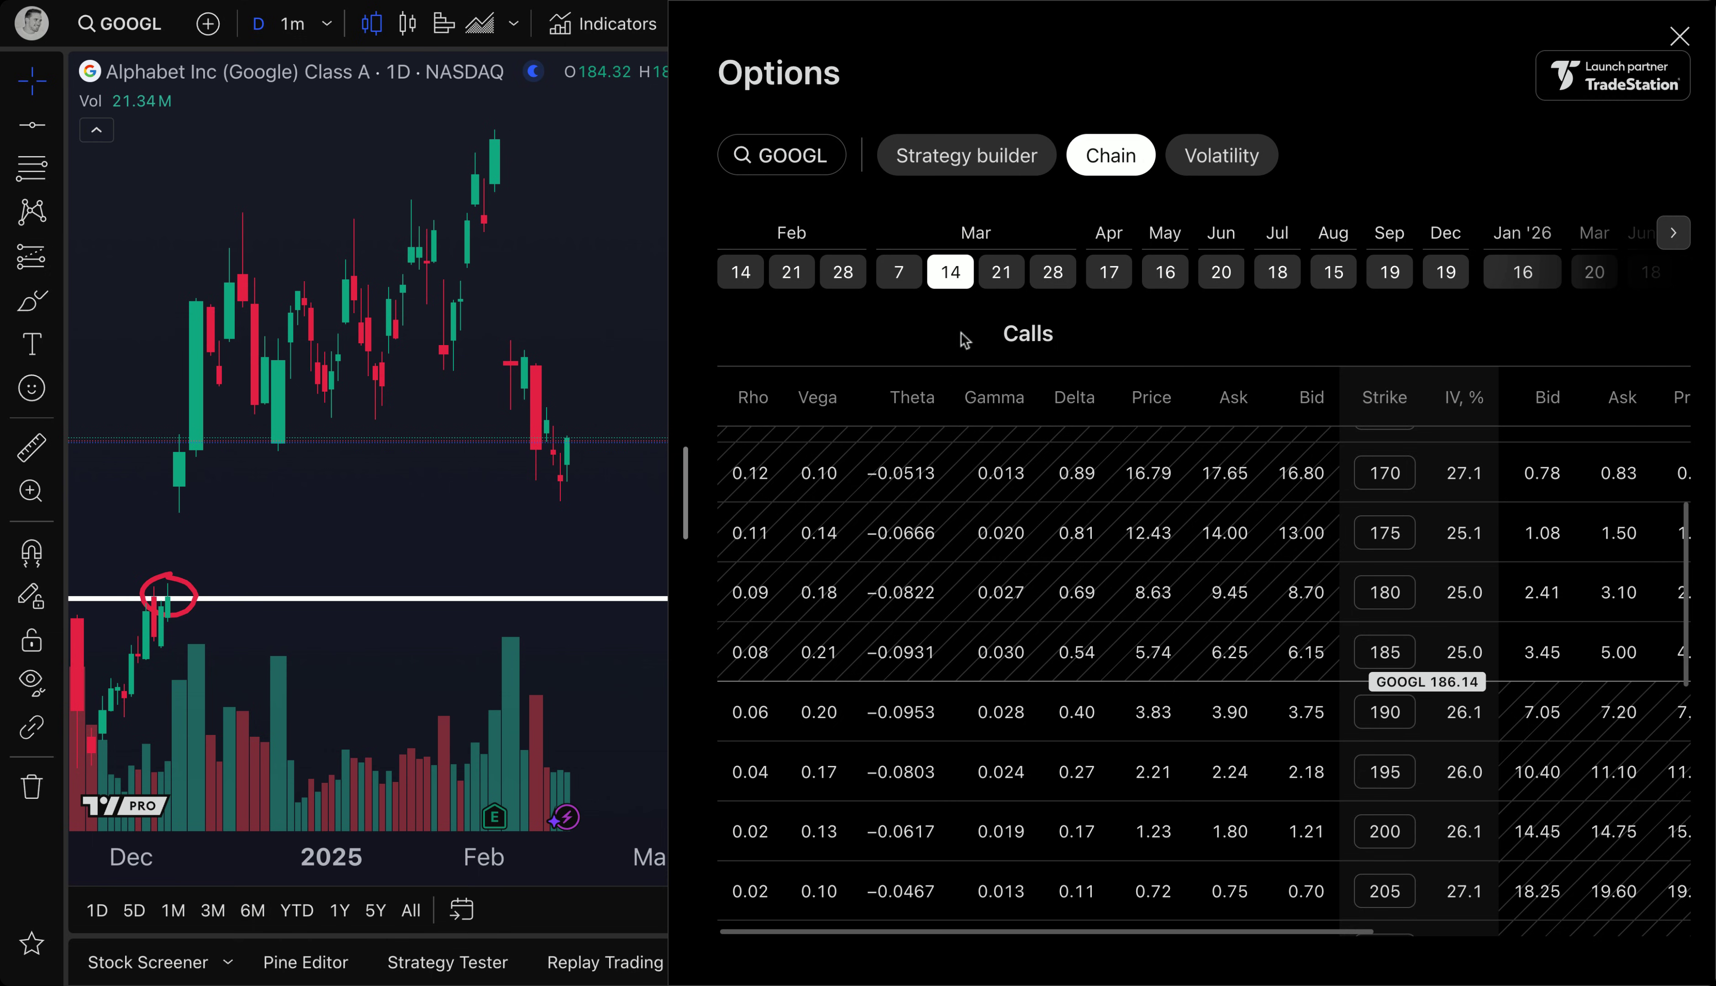
left_click(1001, 272)
left_click(1053, 273)
left_click(1097, 274)
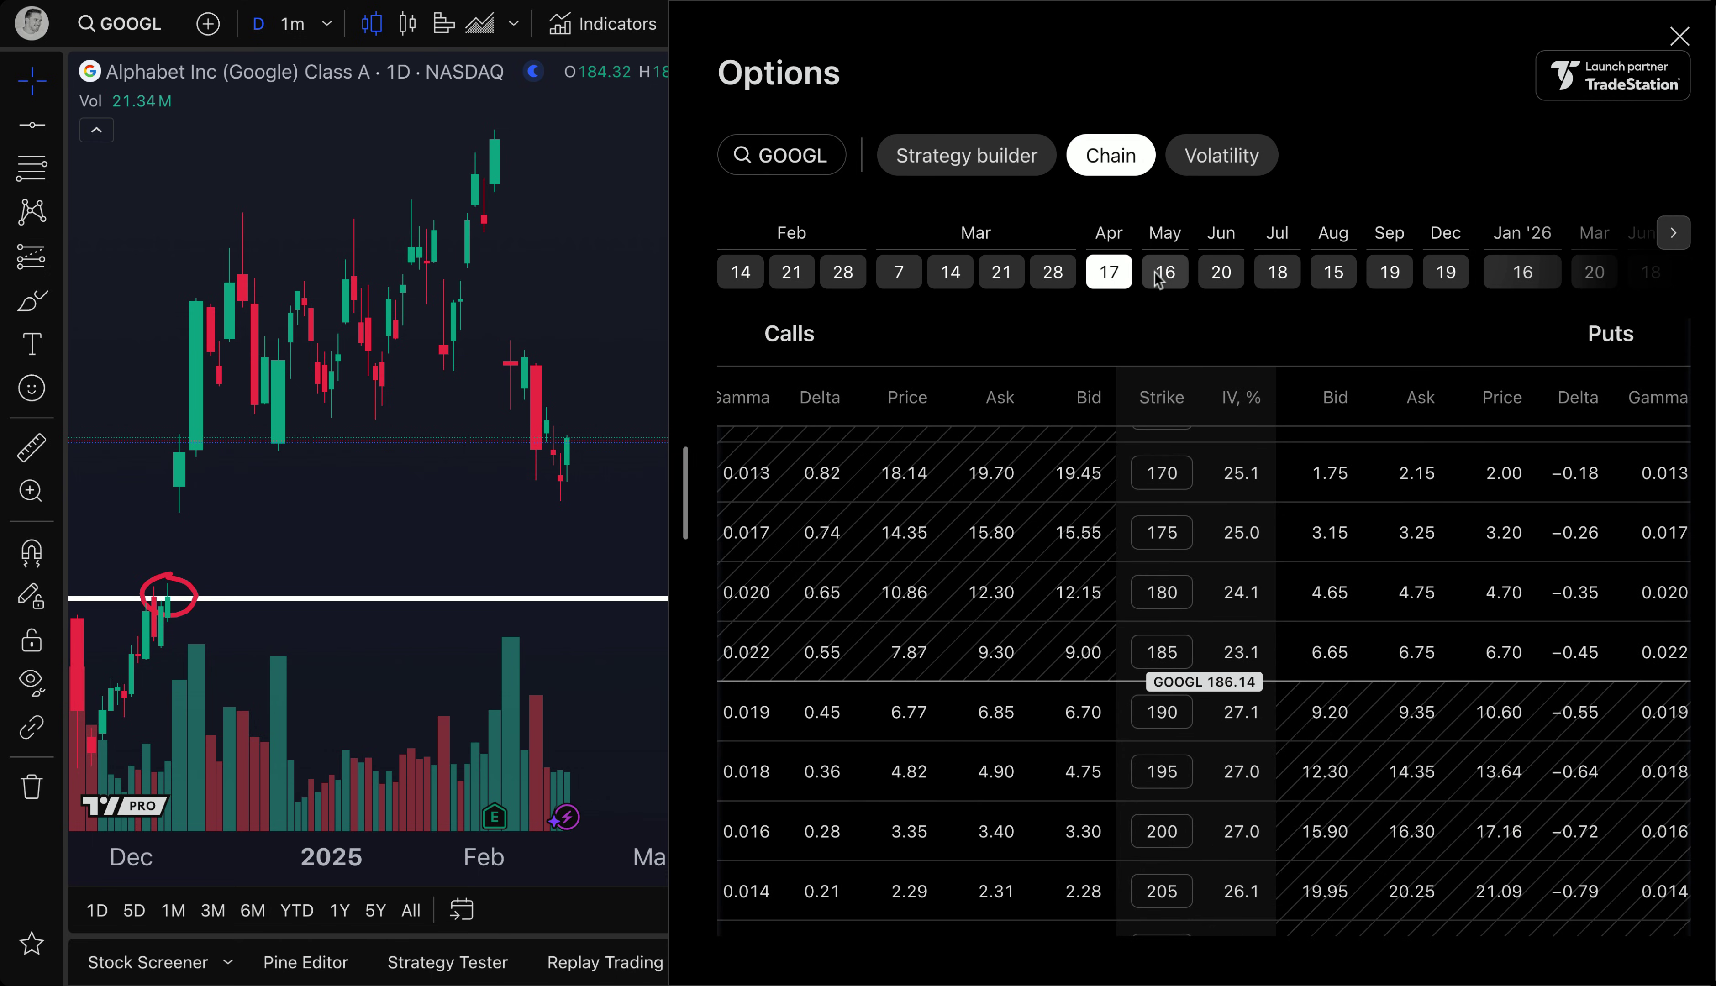
left_click(1163, 273)
left_click(1222, 274)
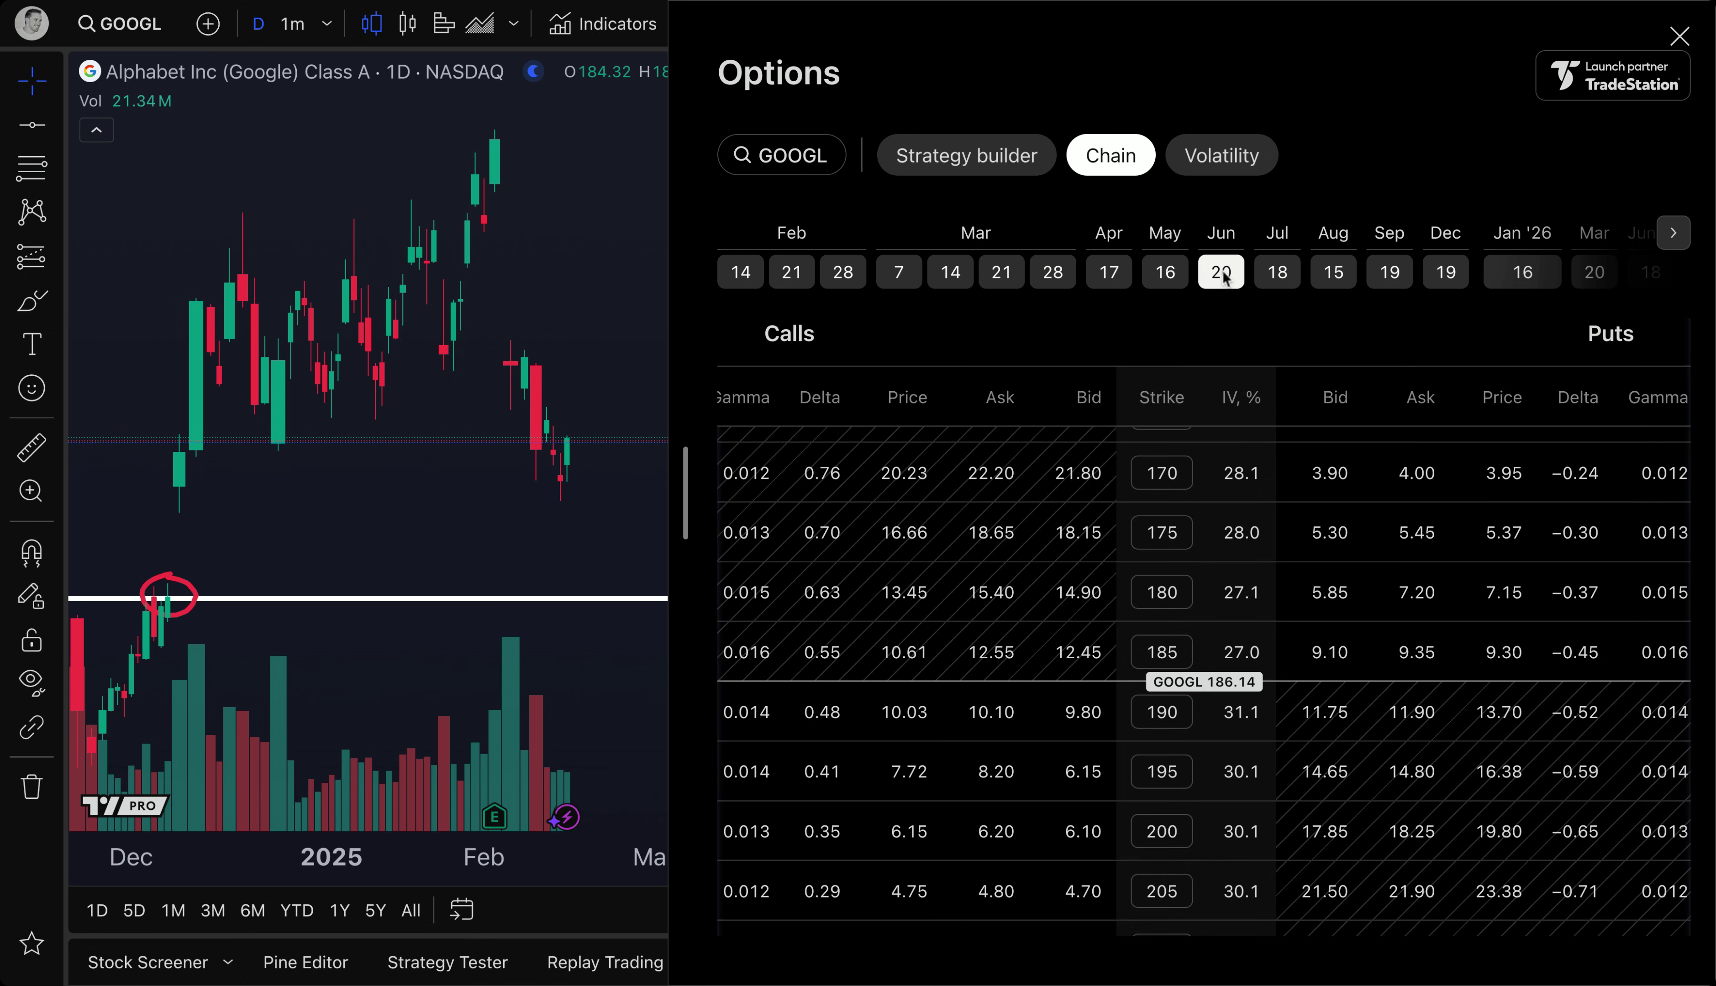
left_click(1278, 273)
left_click(1334, 272)
left_click(1388, 273)
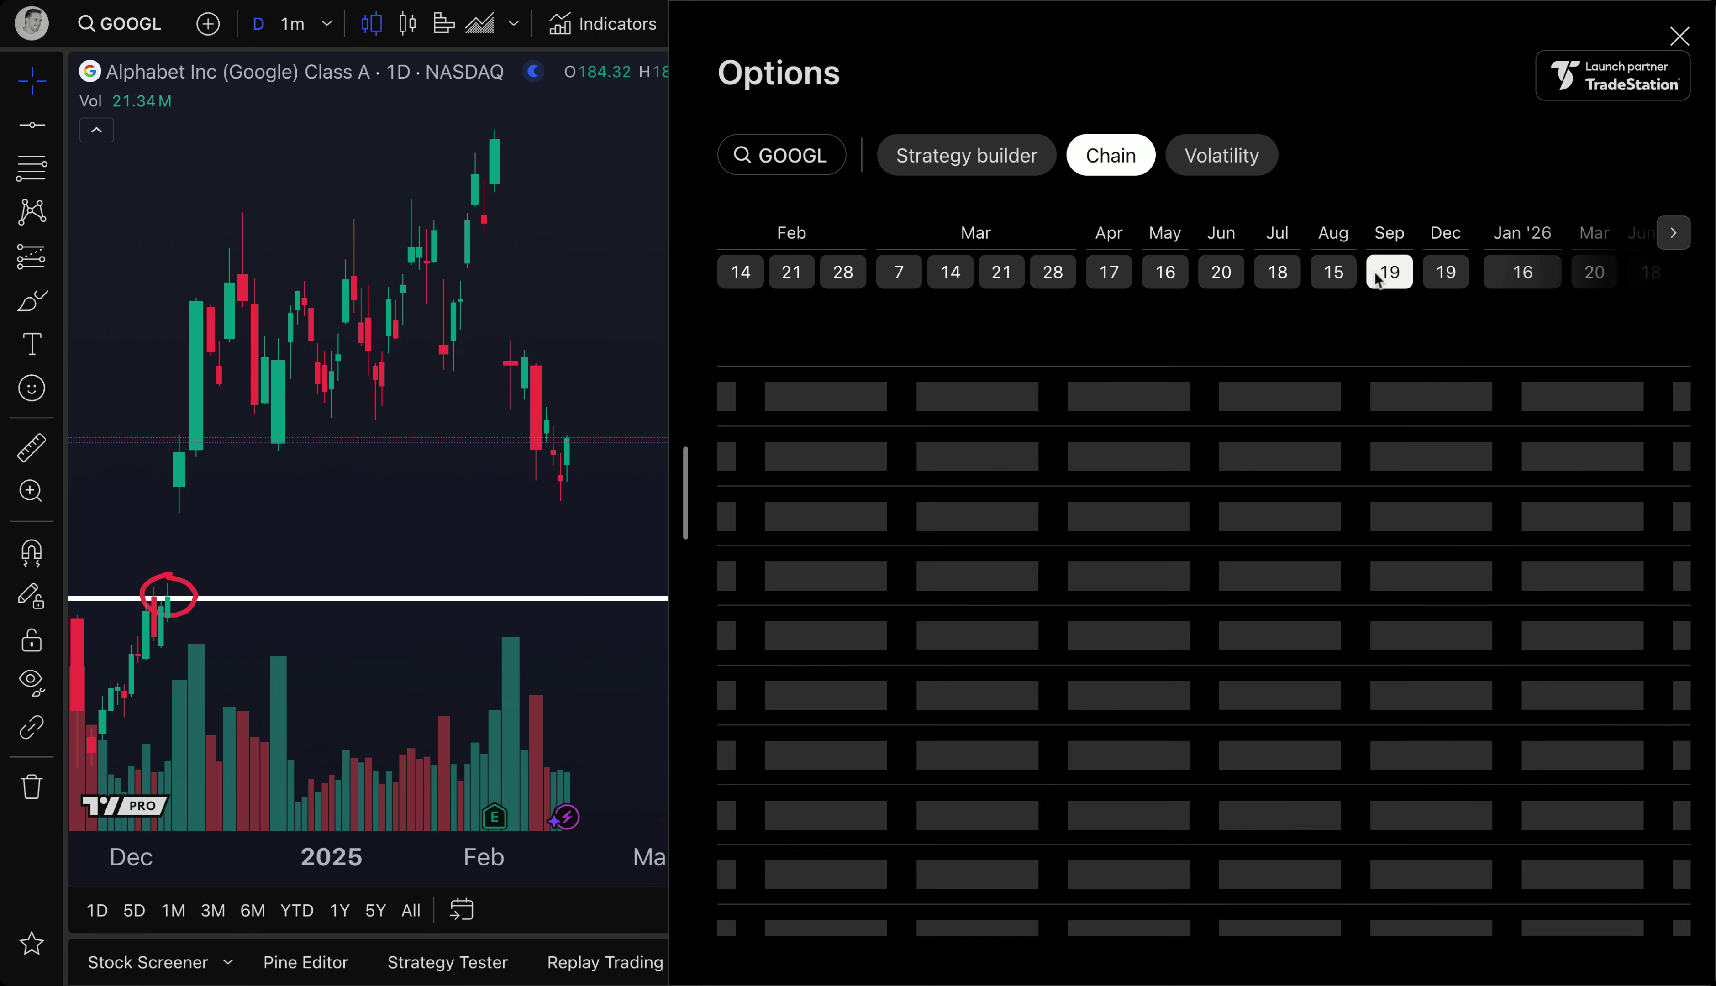
- Step back through Apr 17, Mar 28, Mar 14, Mar 7 and Feb 28 to Feb 14
left_click(1109, 273)
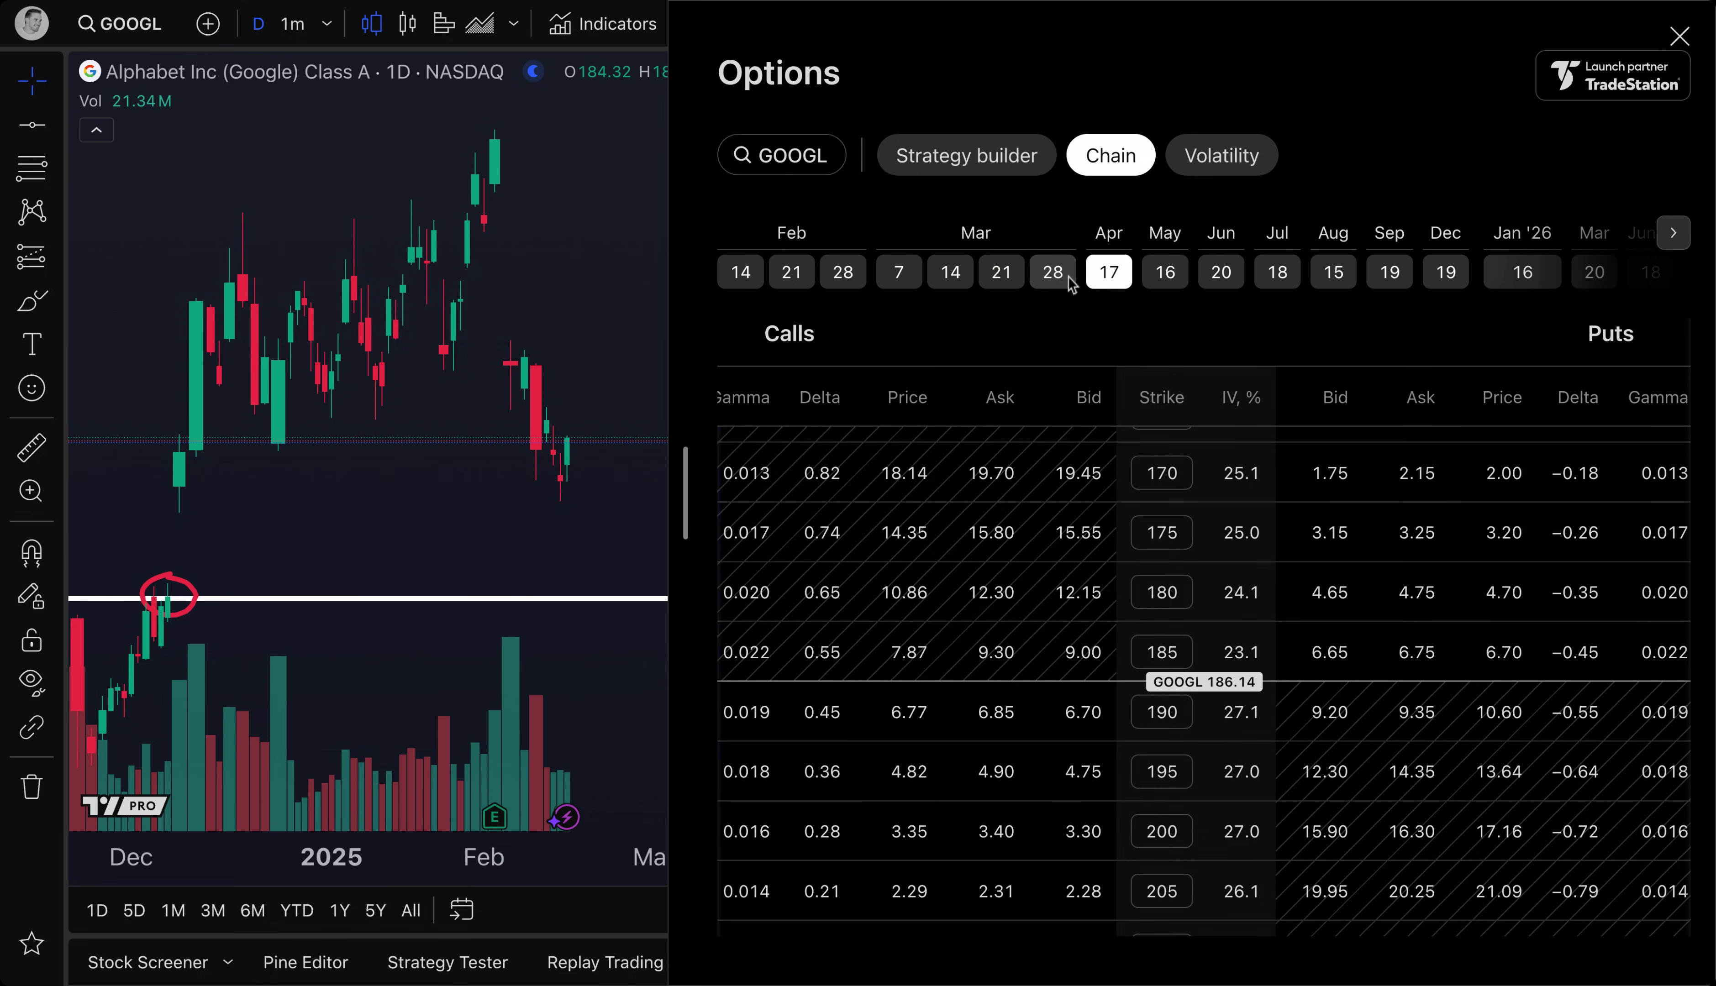
left_click(1053, 273)
left_click(951, 273)
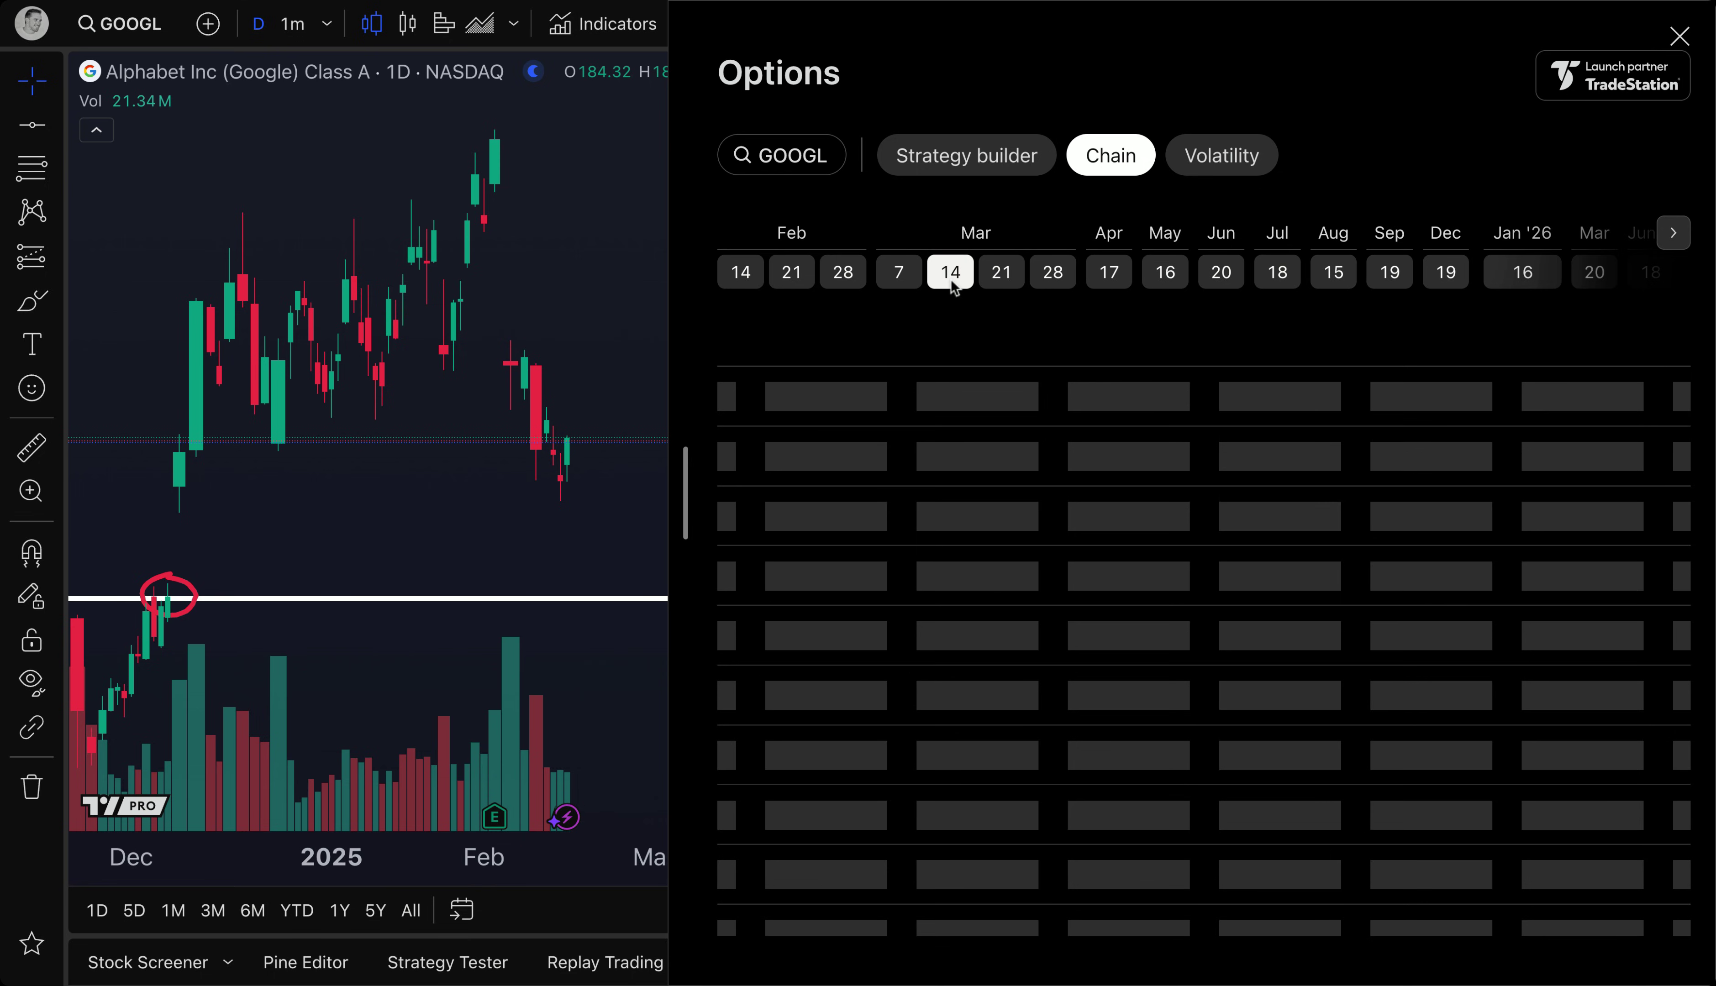
left_click(920, 279)
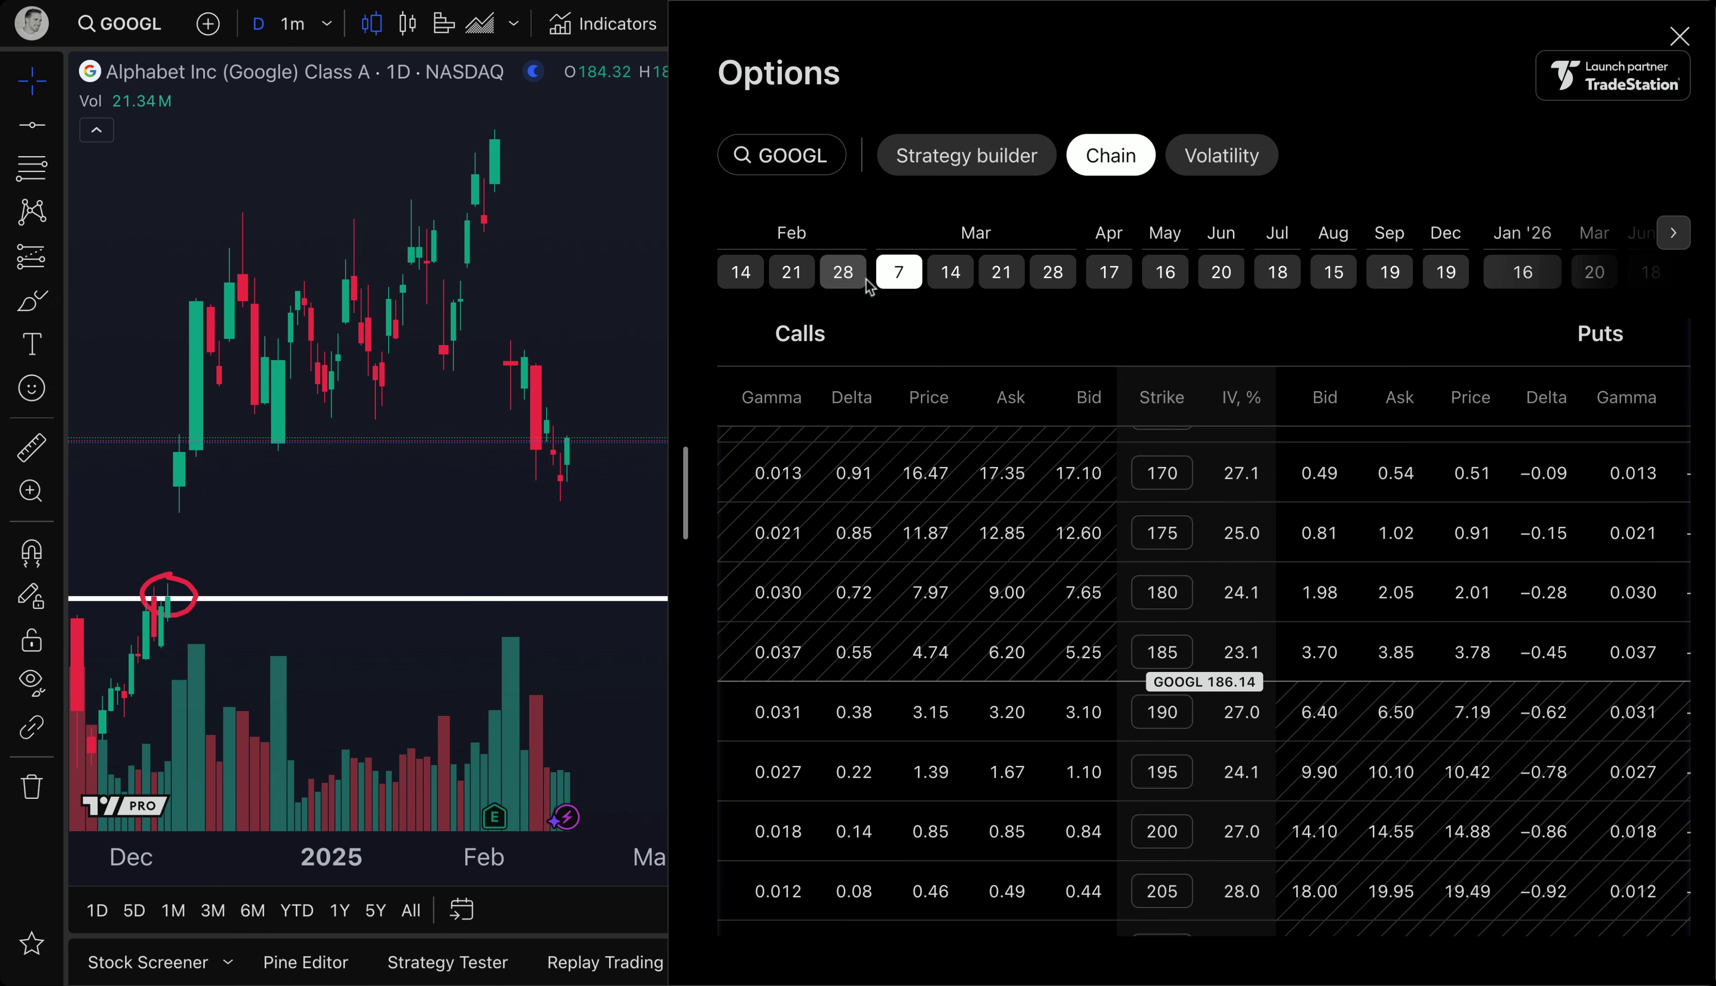
left_click(844, 276)
left_click(740, 271)
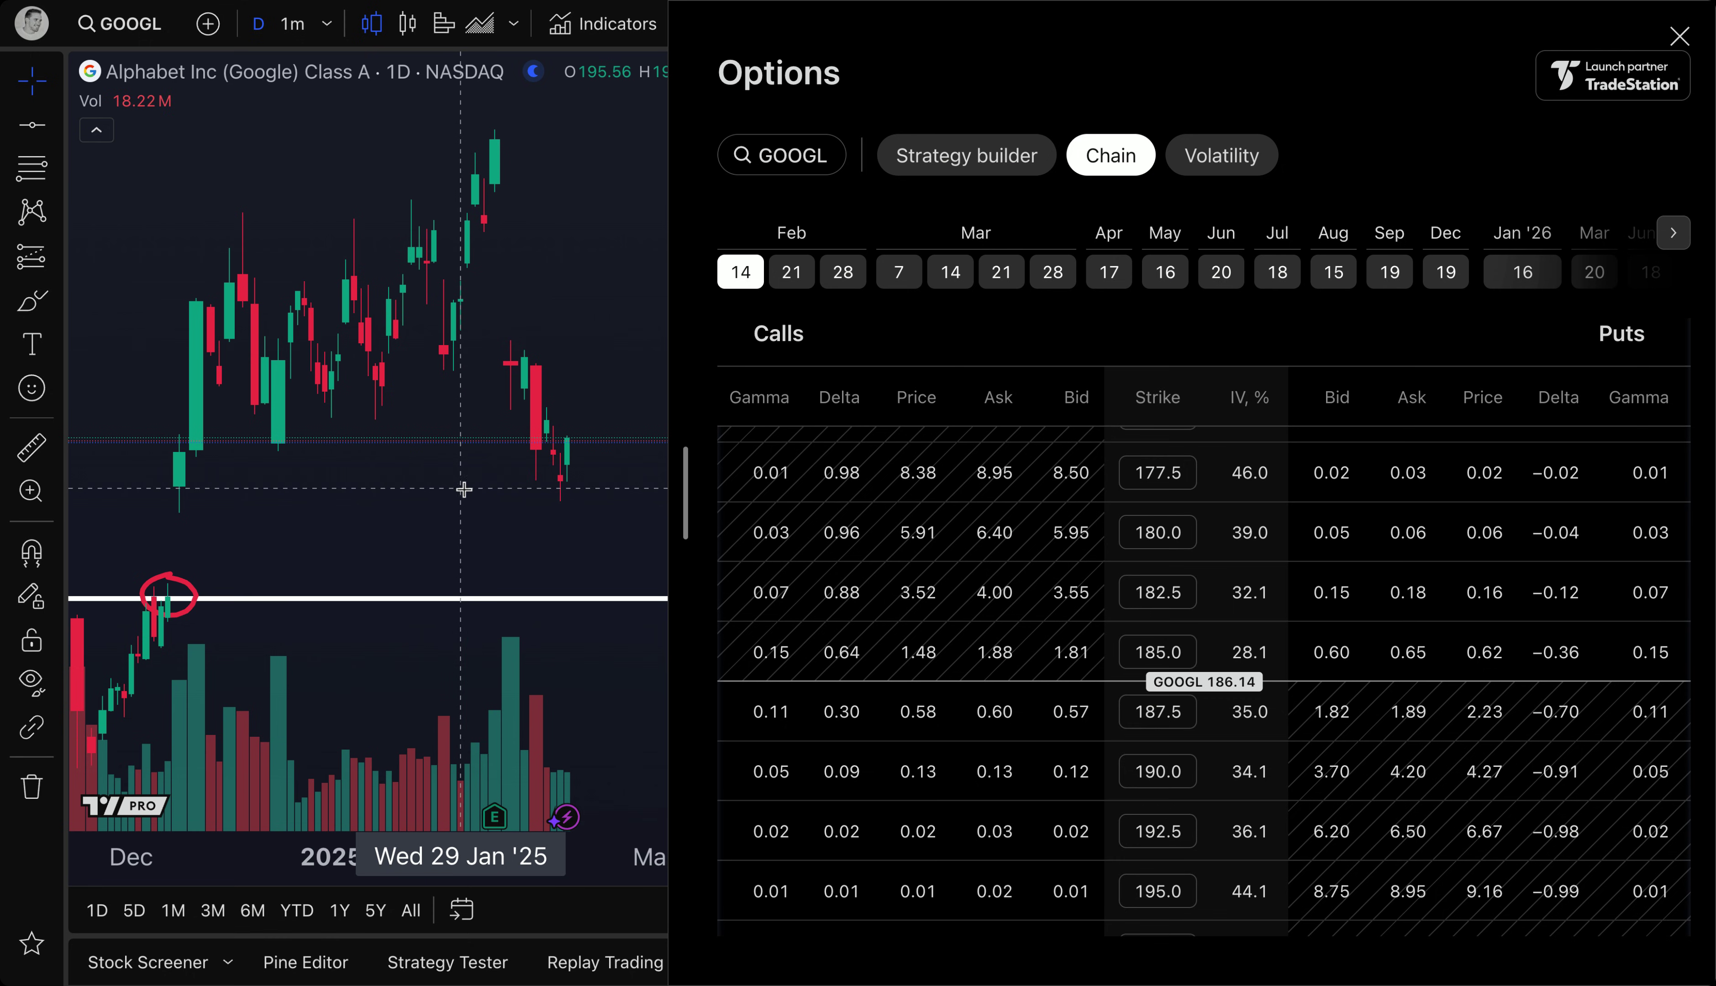
scroll(409, 497, "right", 3)
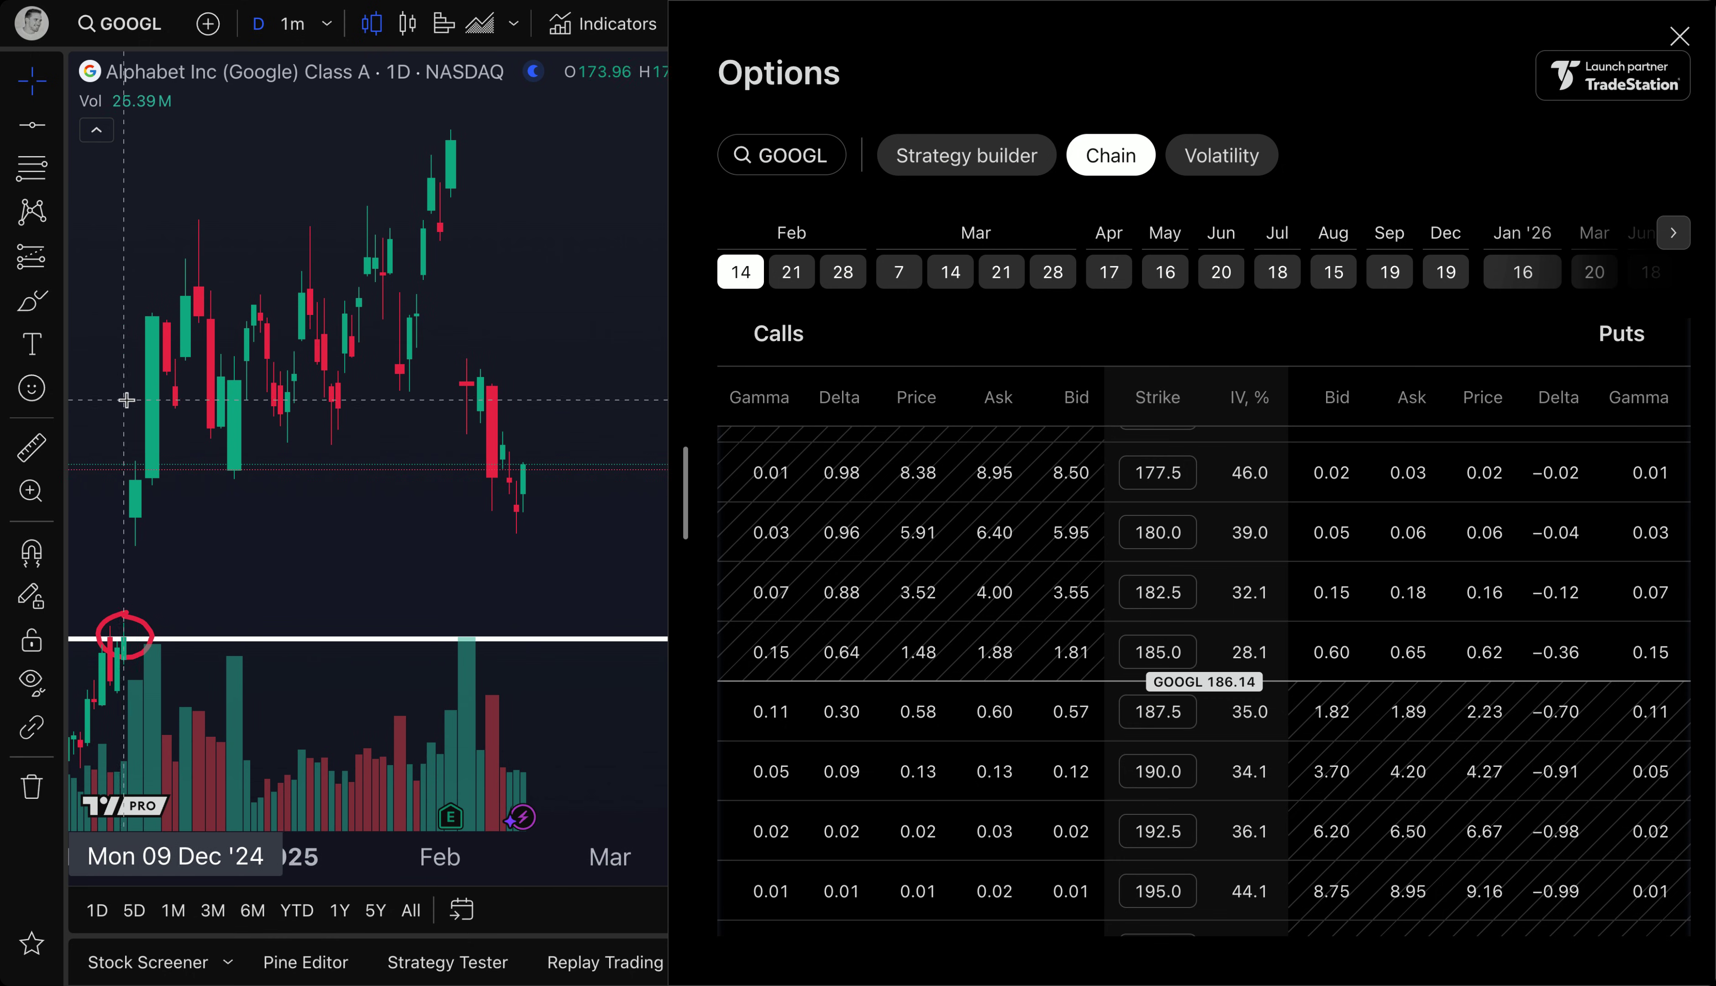
left_click(32, 300)
mouse_move(525, 495)
left_mouse_down()
mouse_move(603, 109)
mouse_move(625, 177)
left_mouse_up()
mouse_move(530, 508)
left_mouse_down()
mouse_move(577, 681)
mouse_move(594, 654)
left_mouse_up()
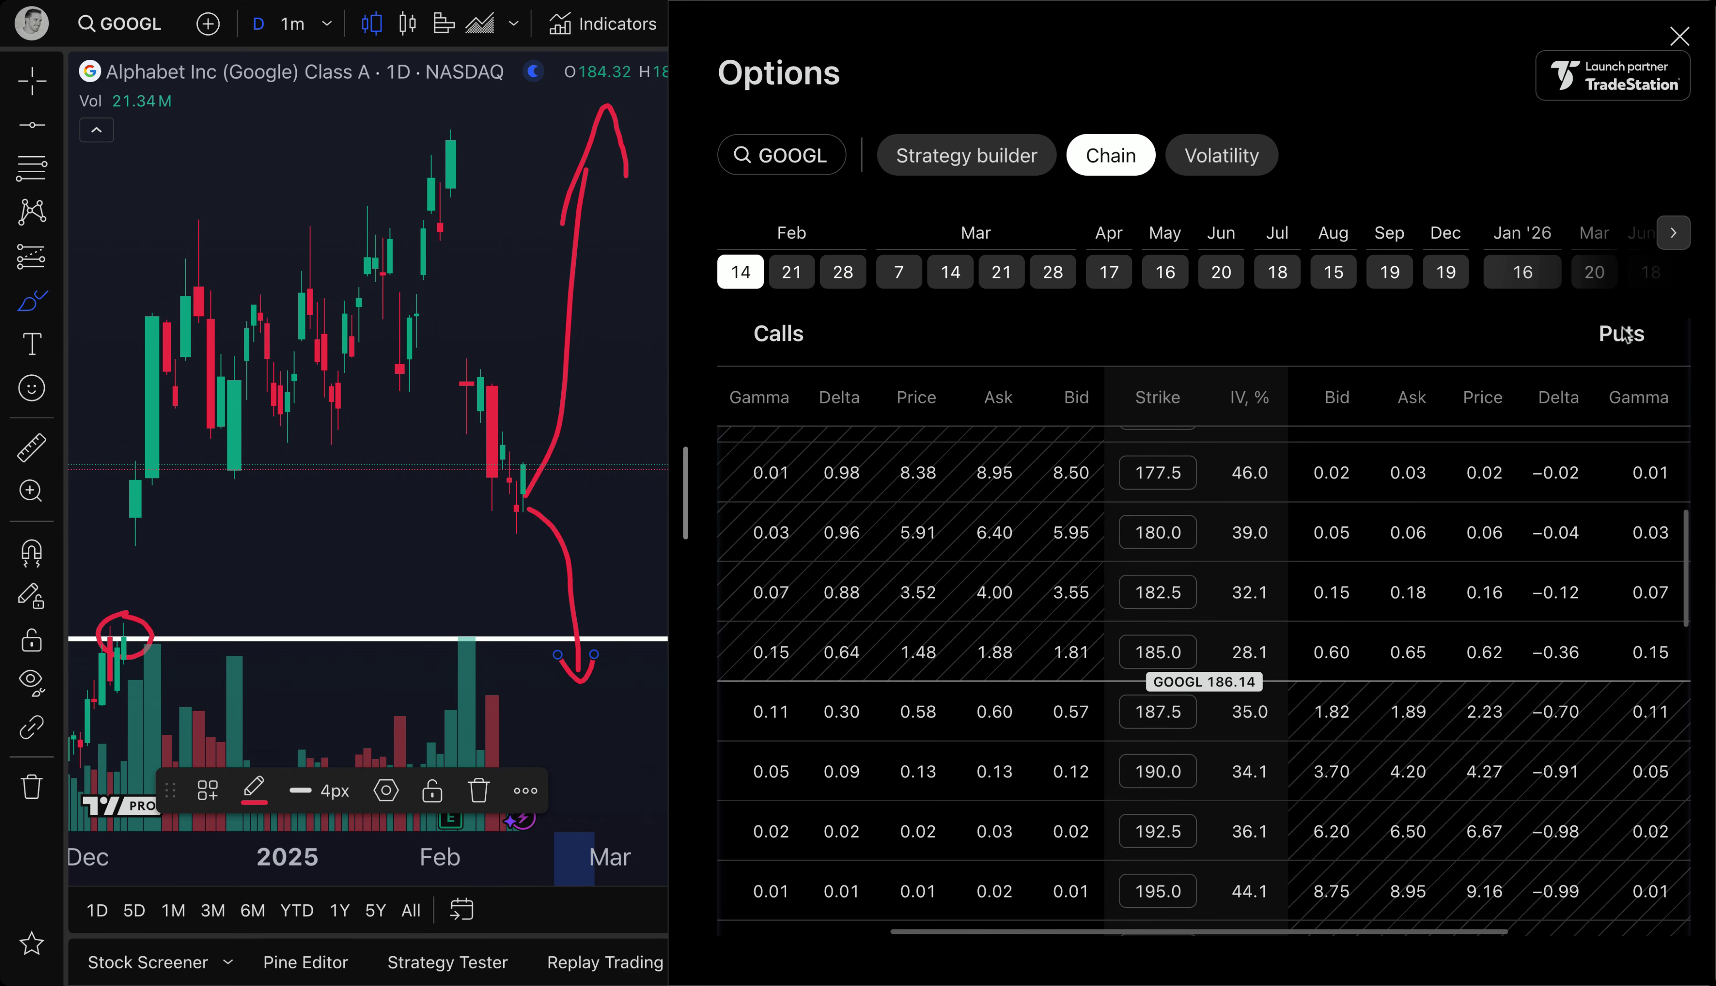
left_click(535, 496)
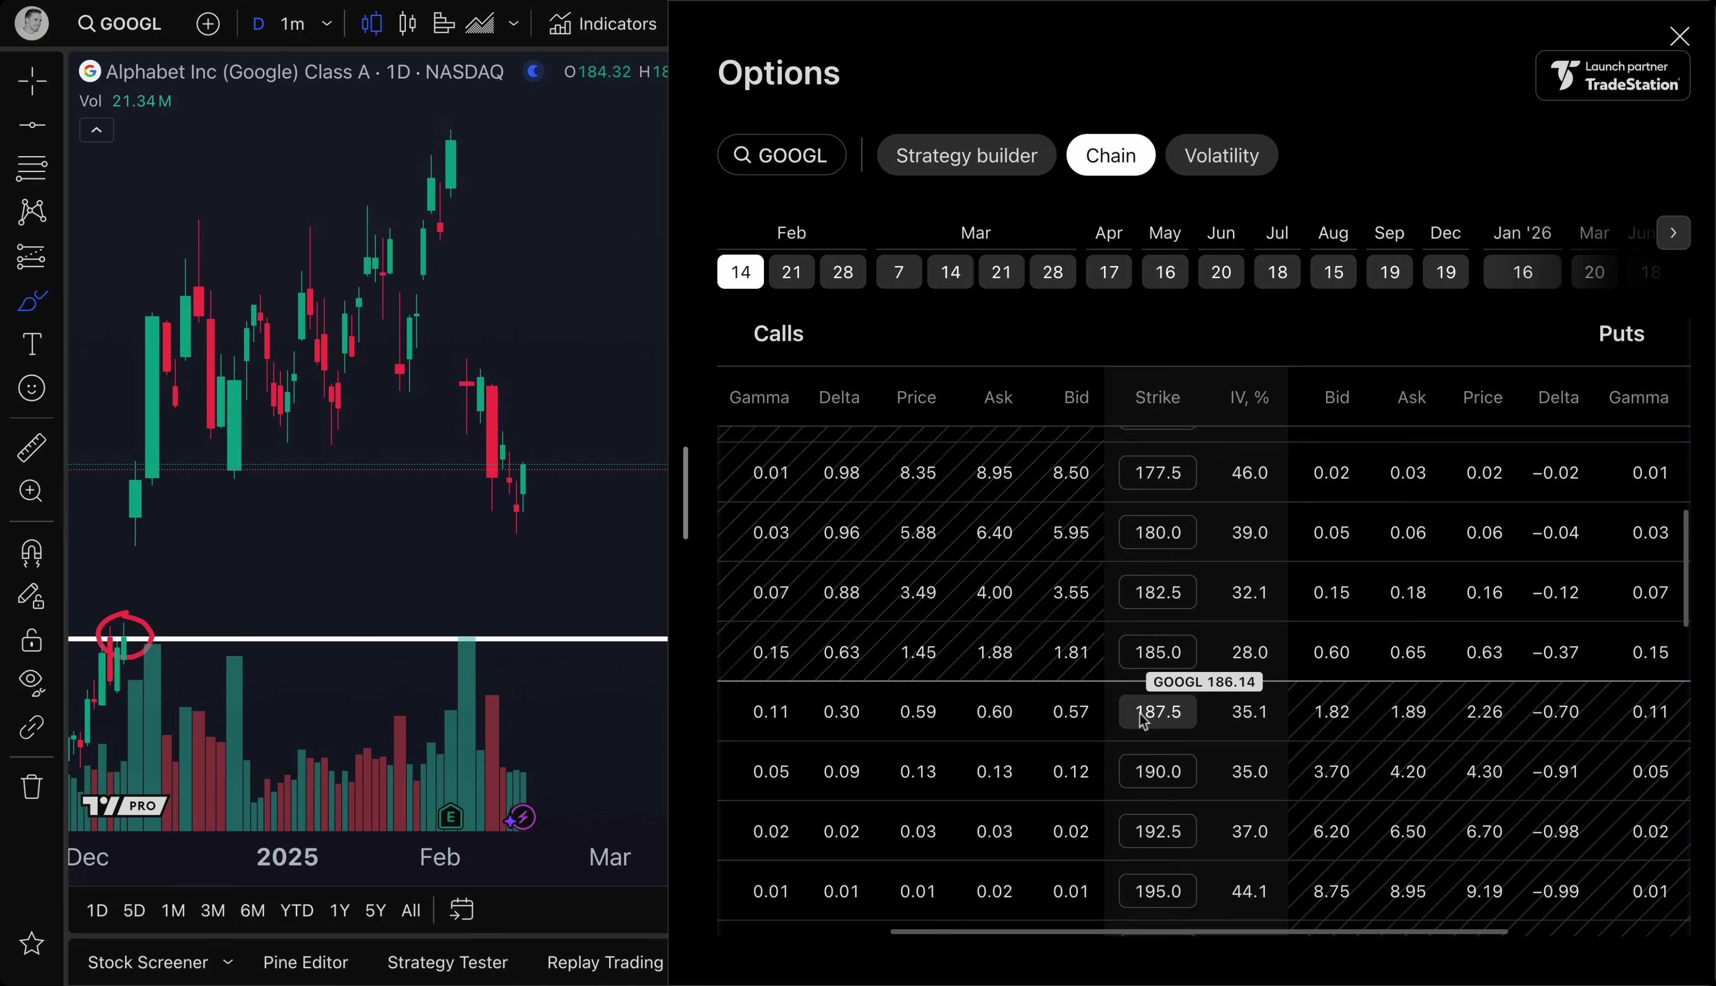
- Close the options panel and switch from the brush back to the plain pointer
left_click(1680, 35)
left_click(517, 334)
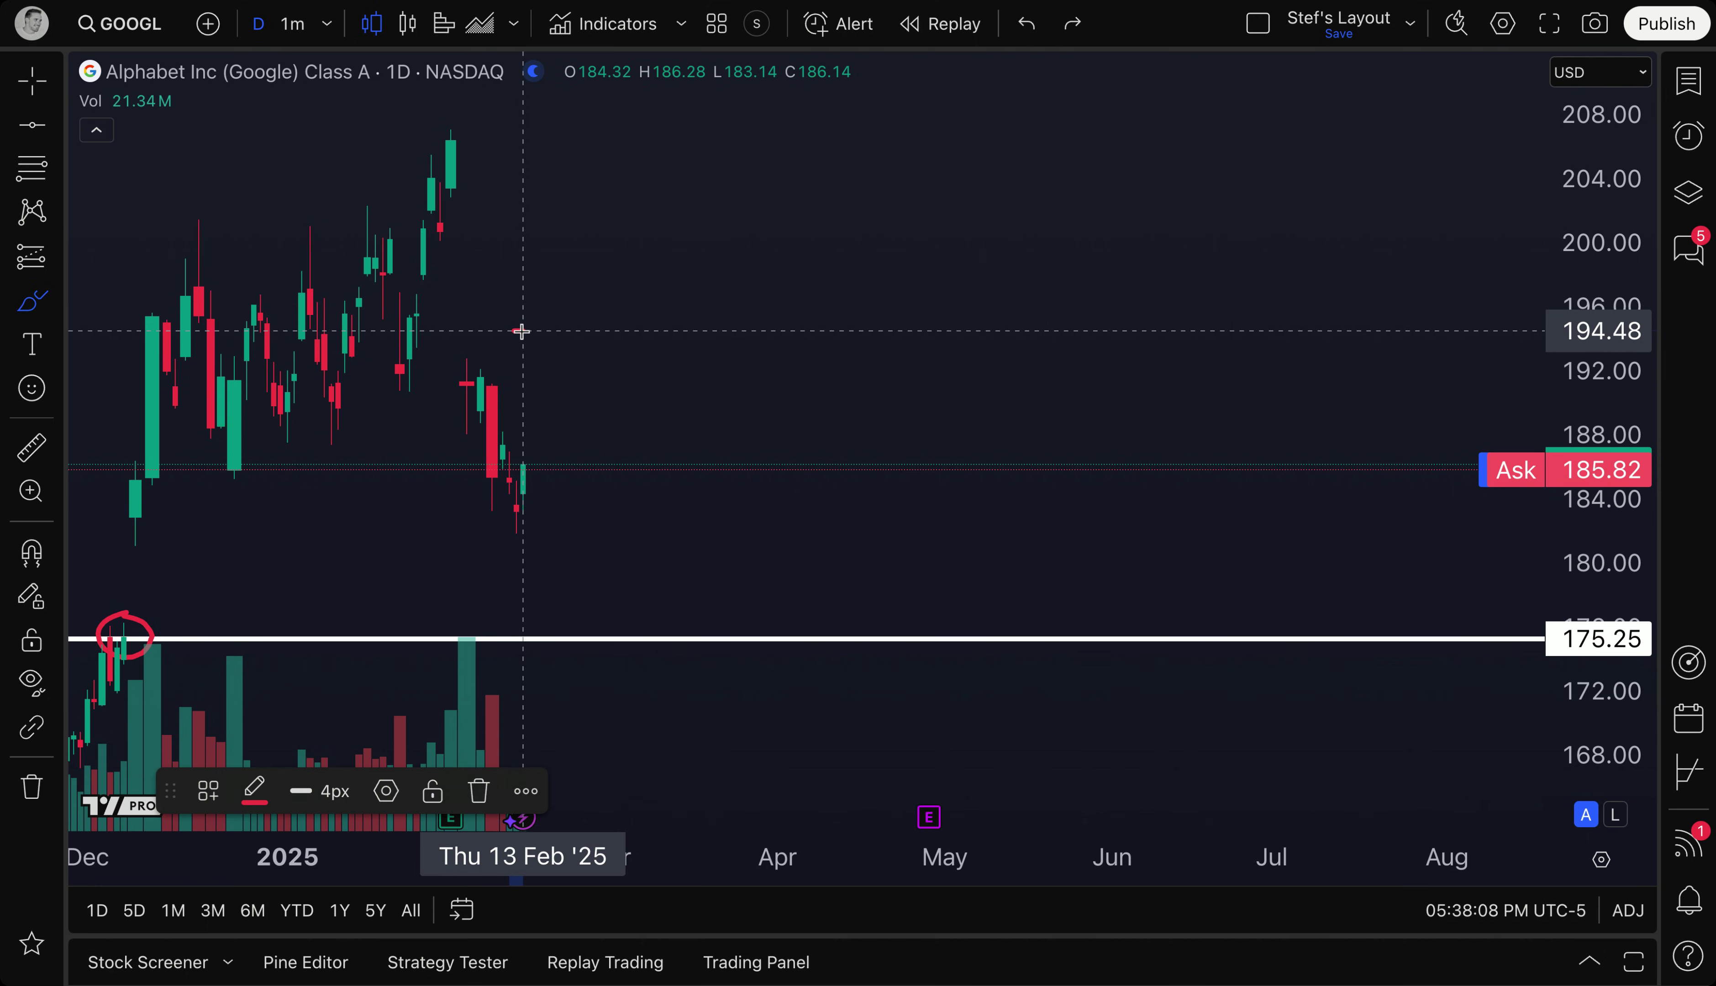
left_click(31, 80)
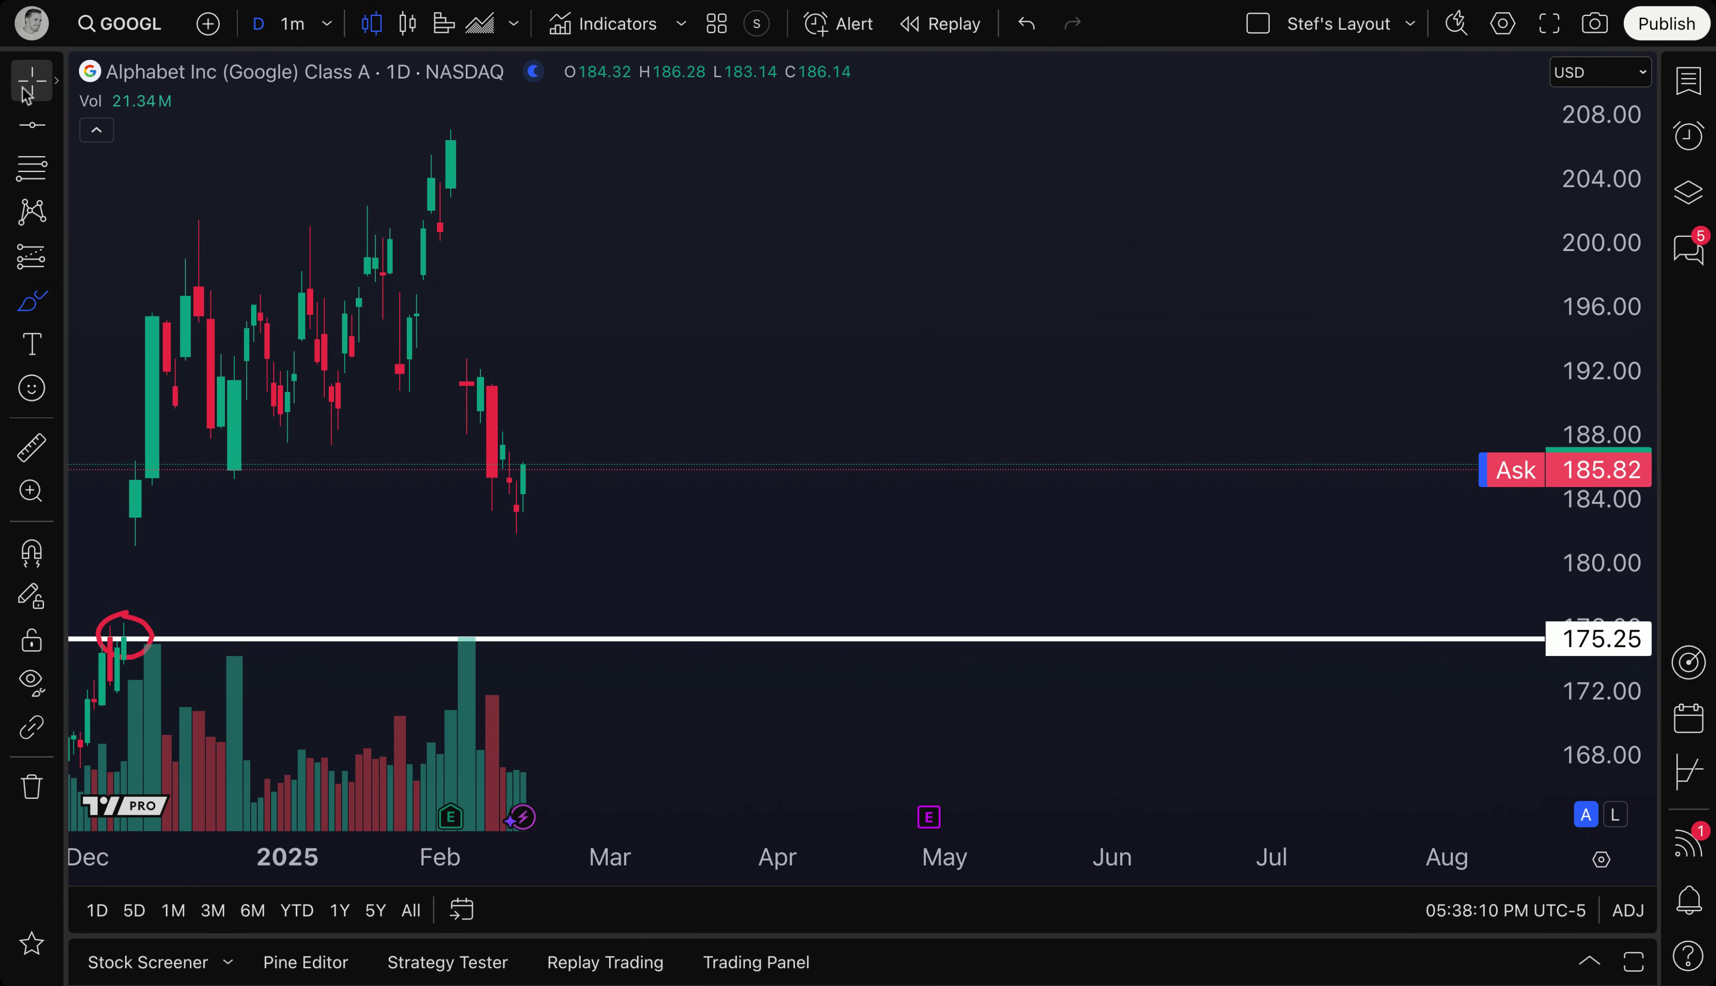
- Check the GOOGL Feb 14 chain, close it, and draw a horizontal line at 185.65
left_click(1689, 771)
left_click(1091, 167)
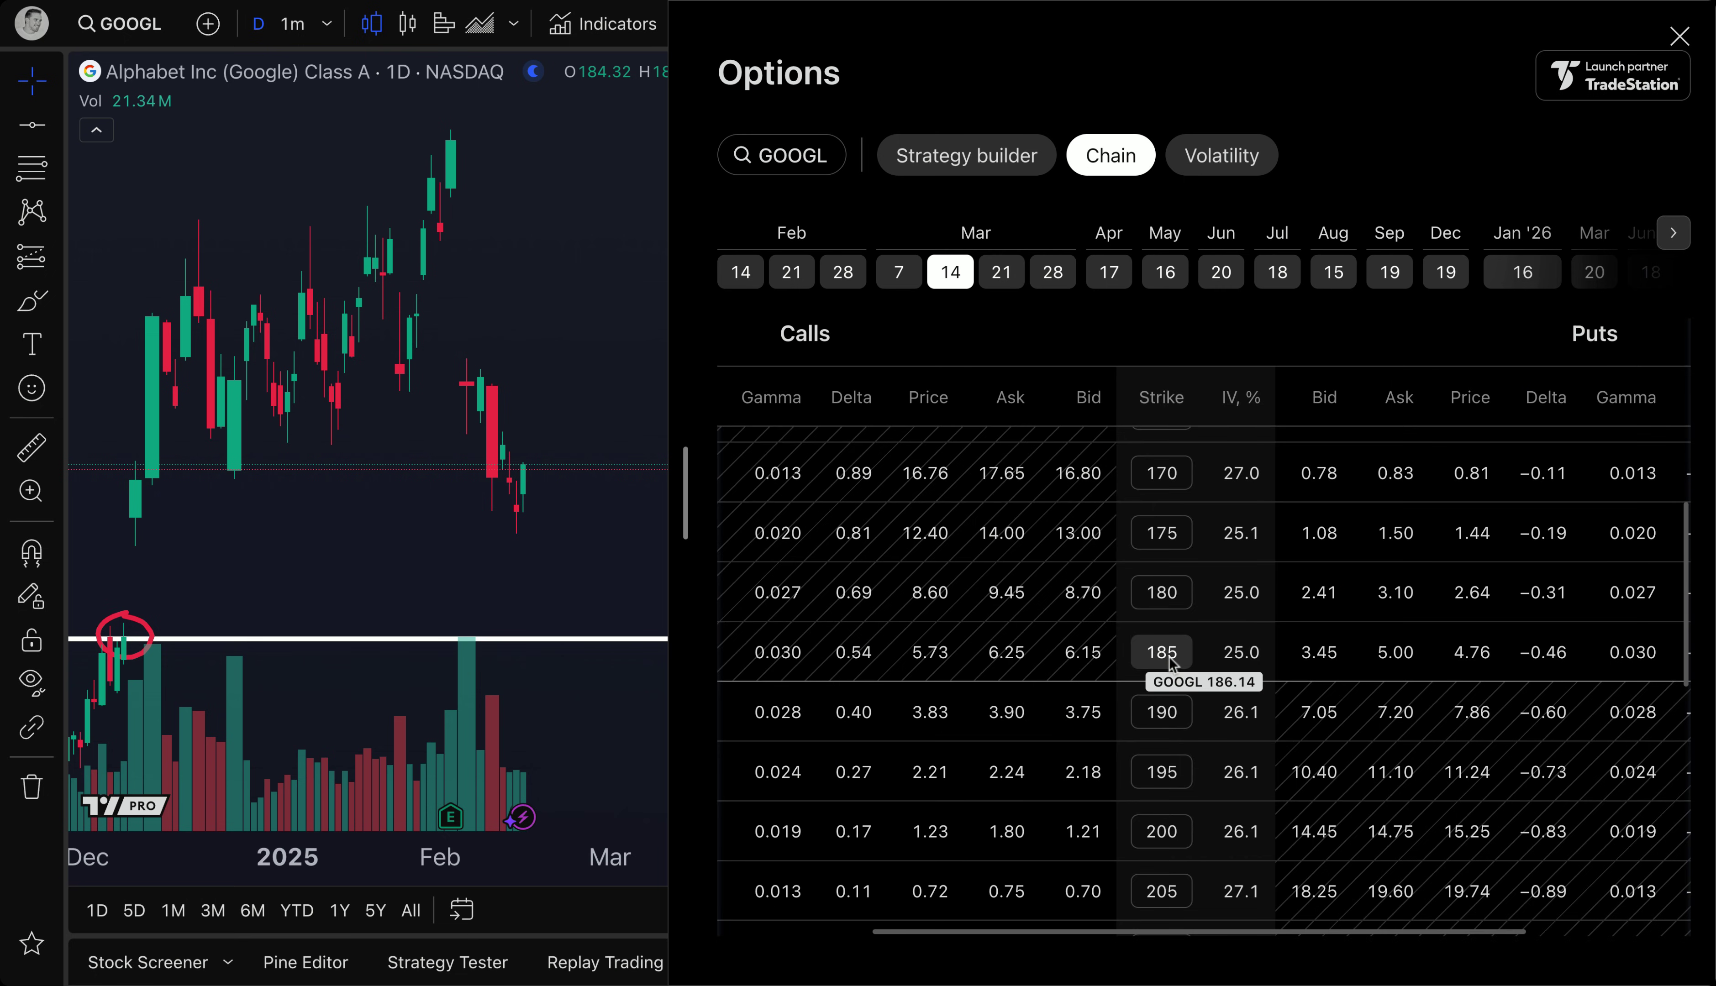
left_click(741, 272)
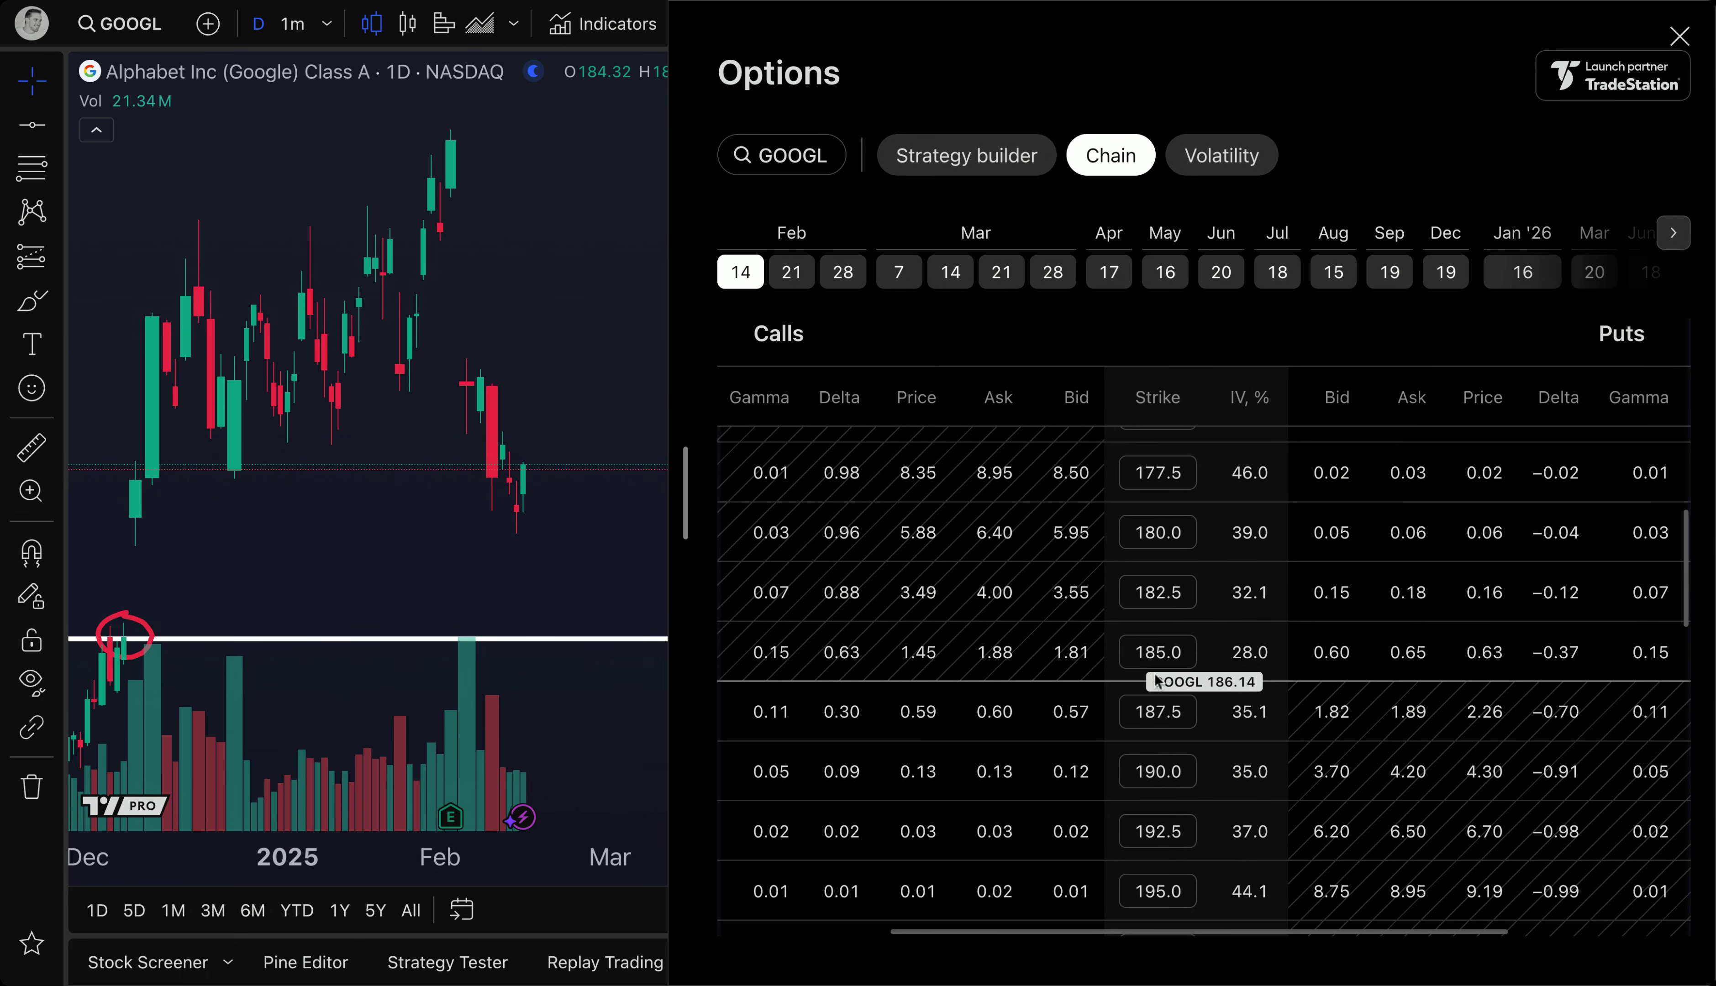
left_click(1680, 35)
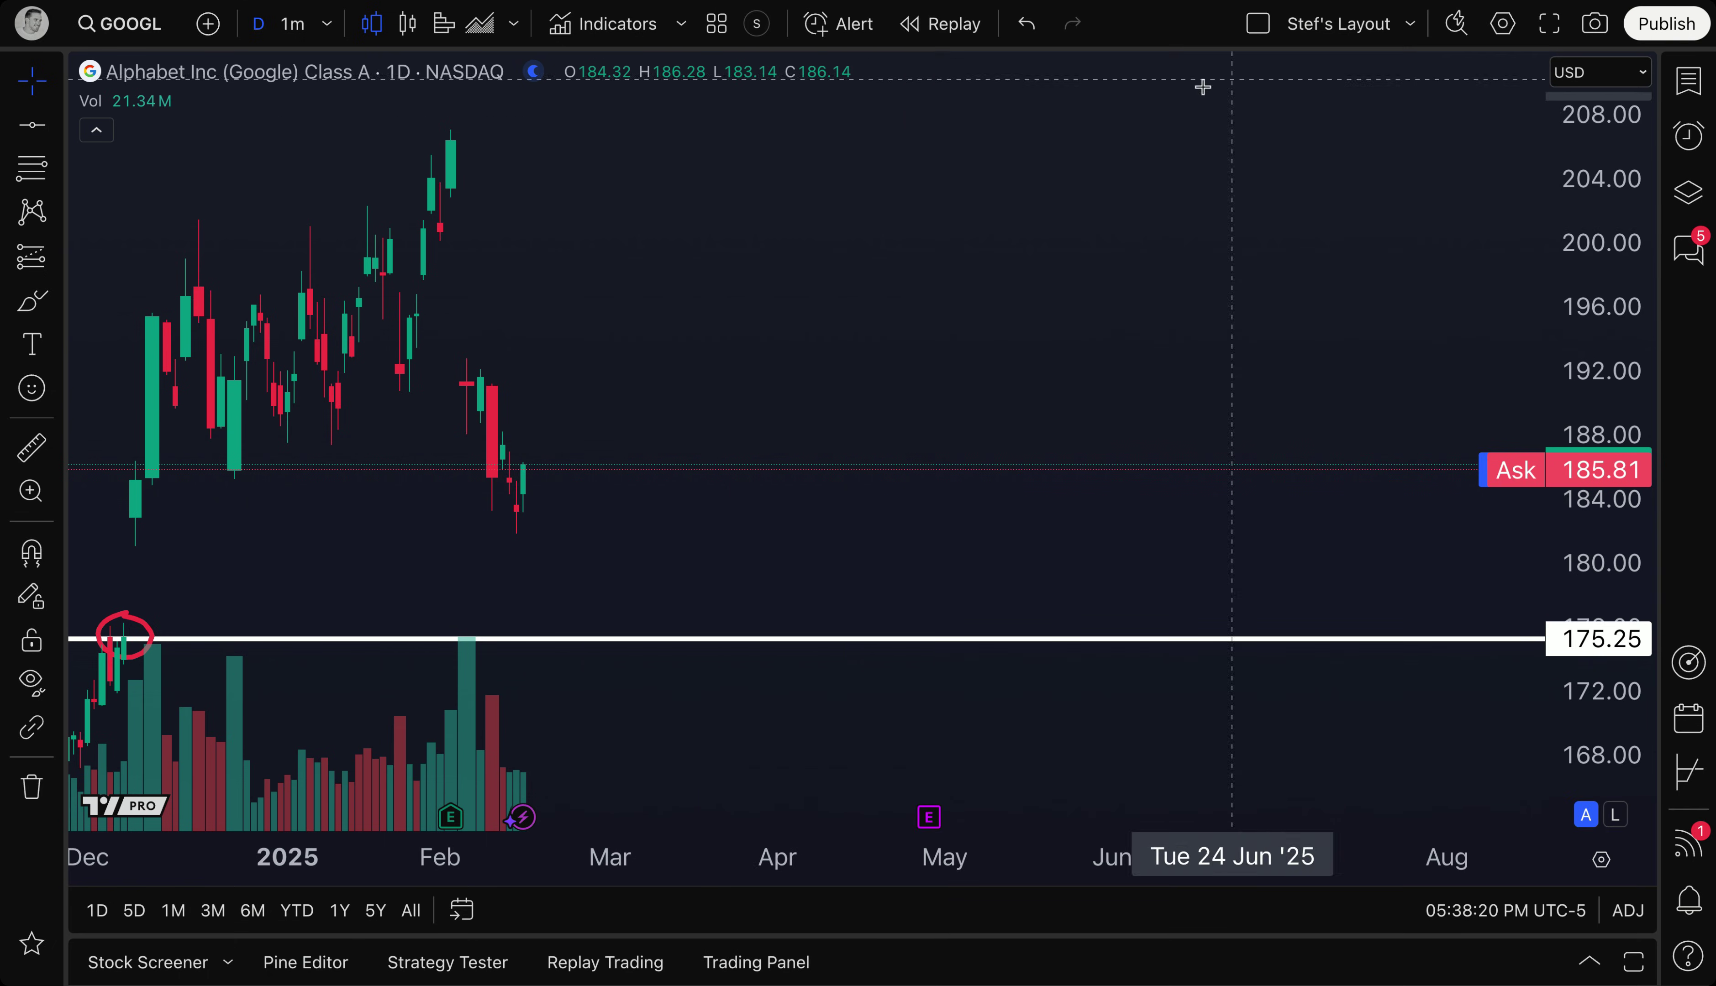
left_click(32, 133)
left_click(664, 484)
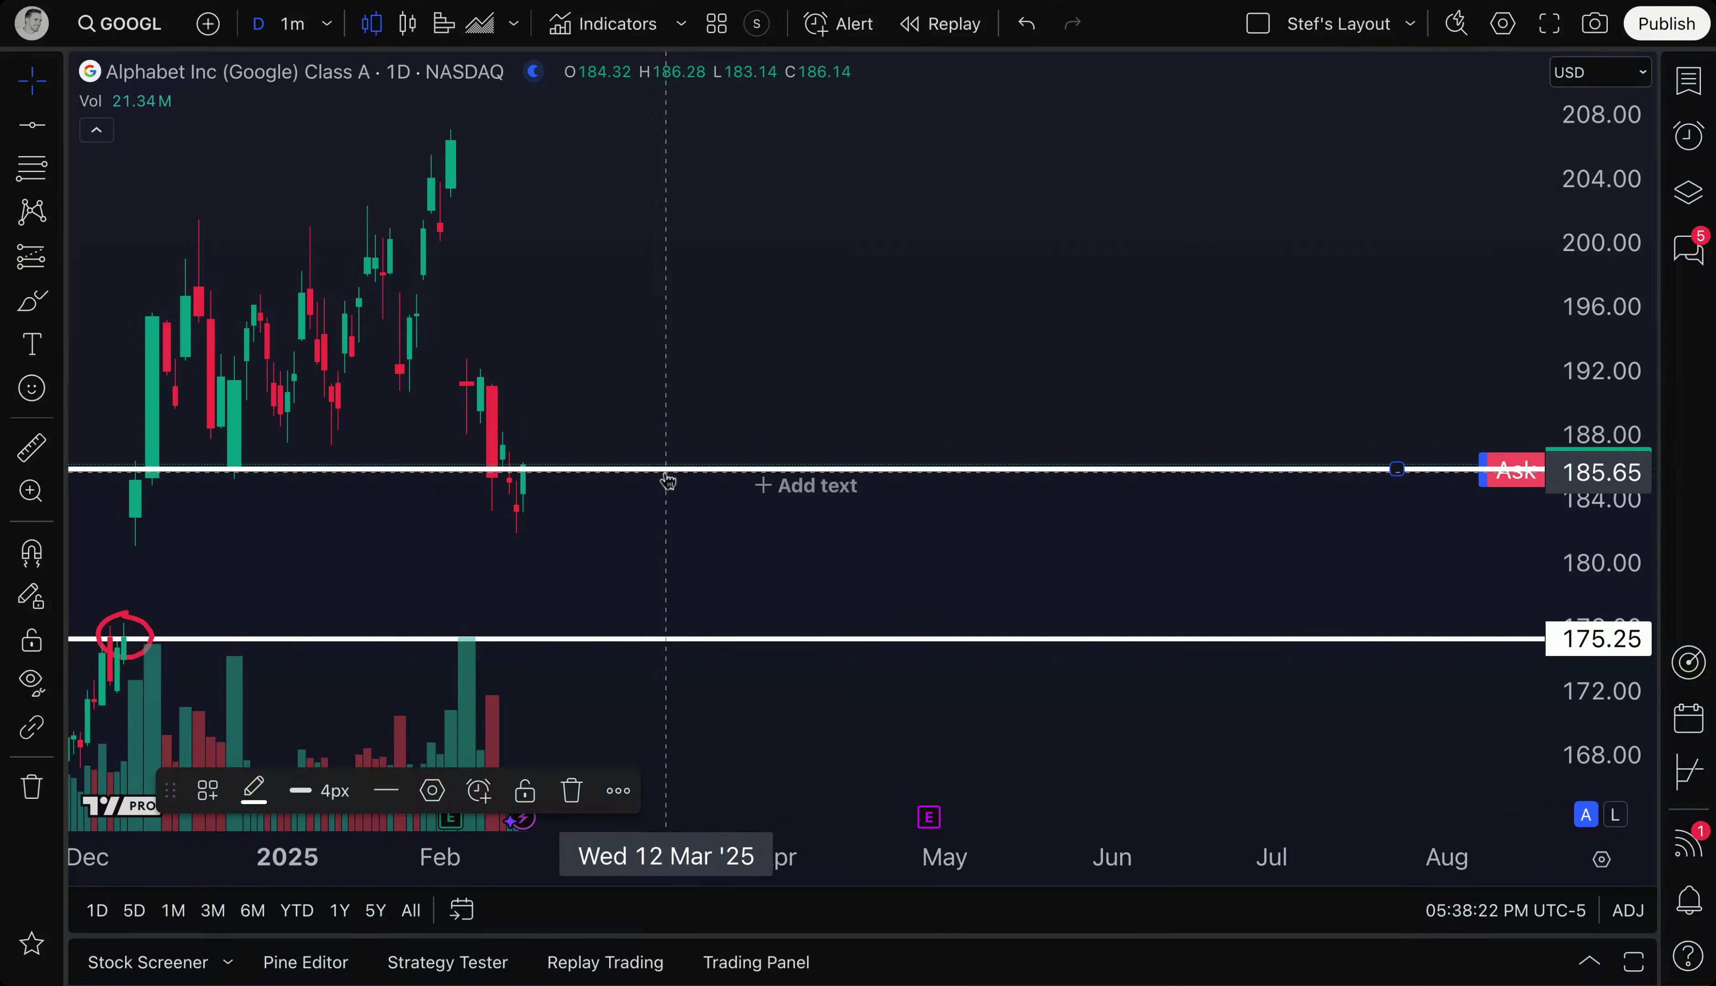
- Move the horizontal line's price coordinate to 187.50 in its settings
double_click(668, 481)
left_click(844, 339)
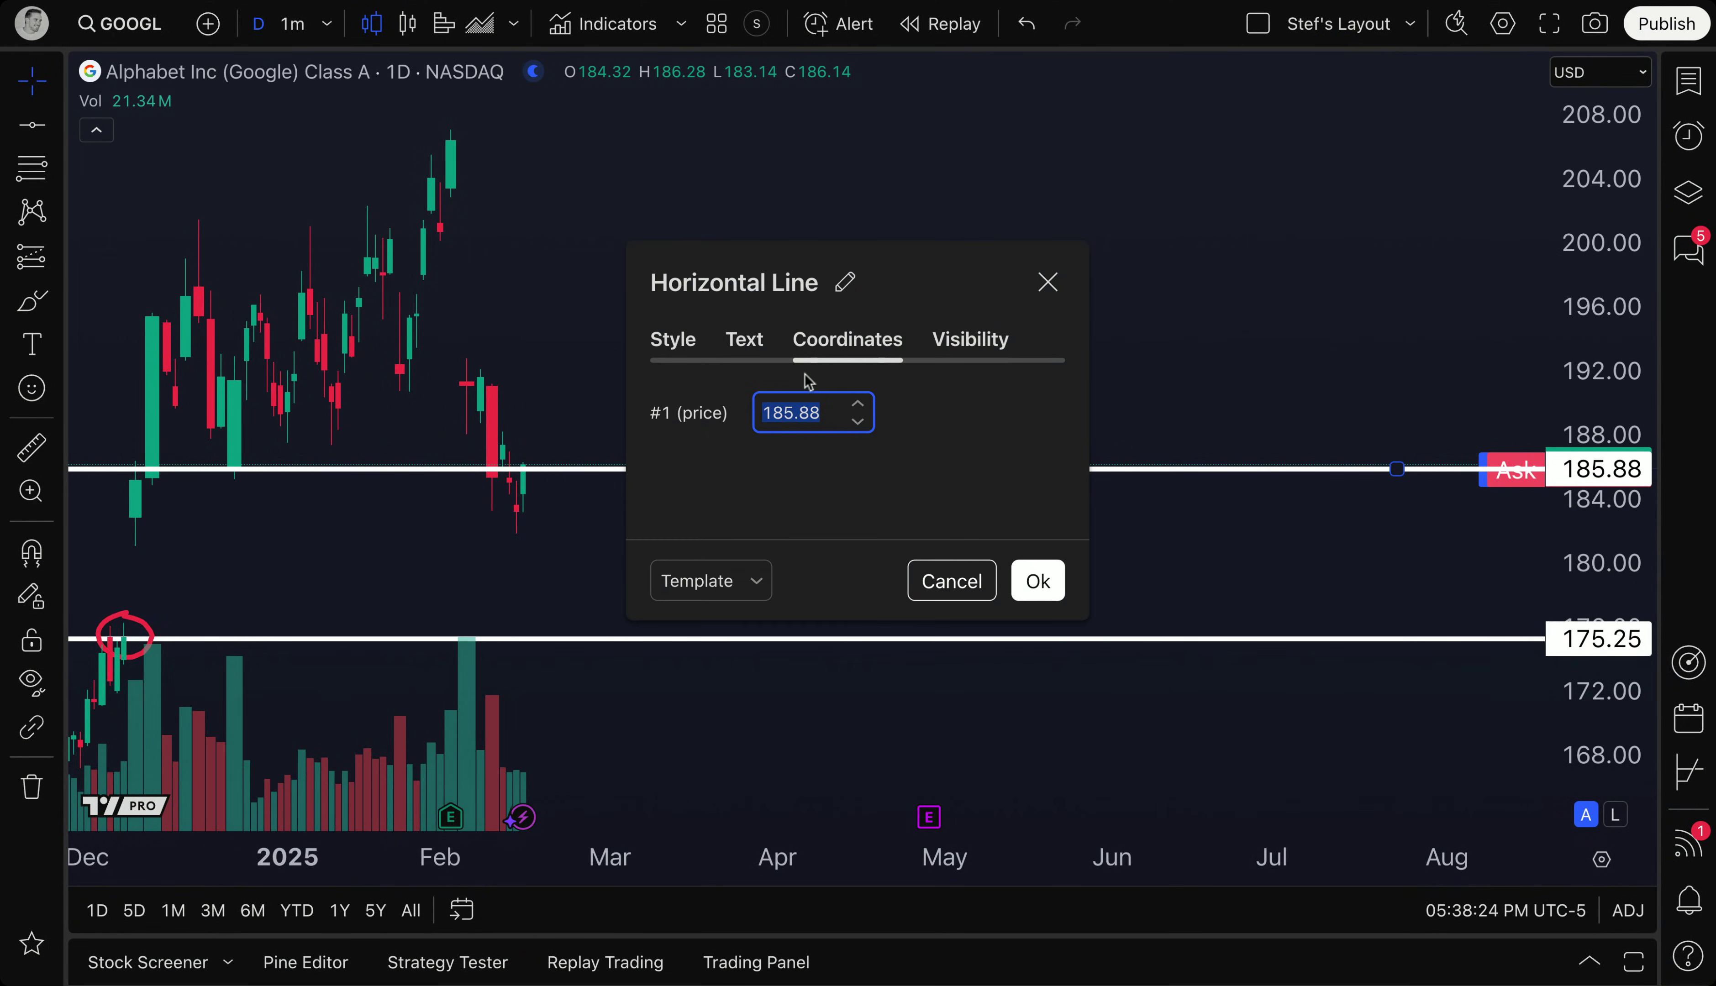
type("187.50")
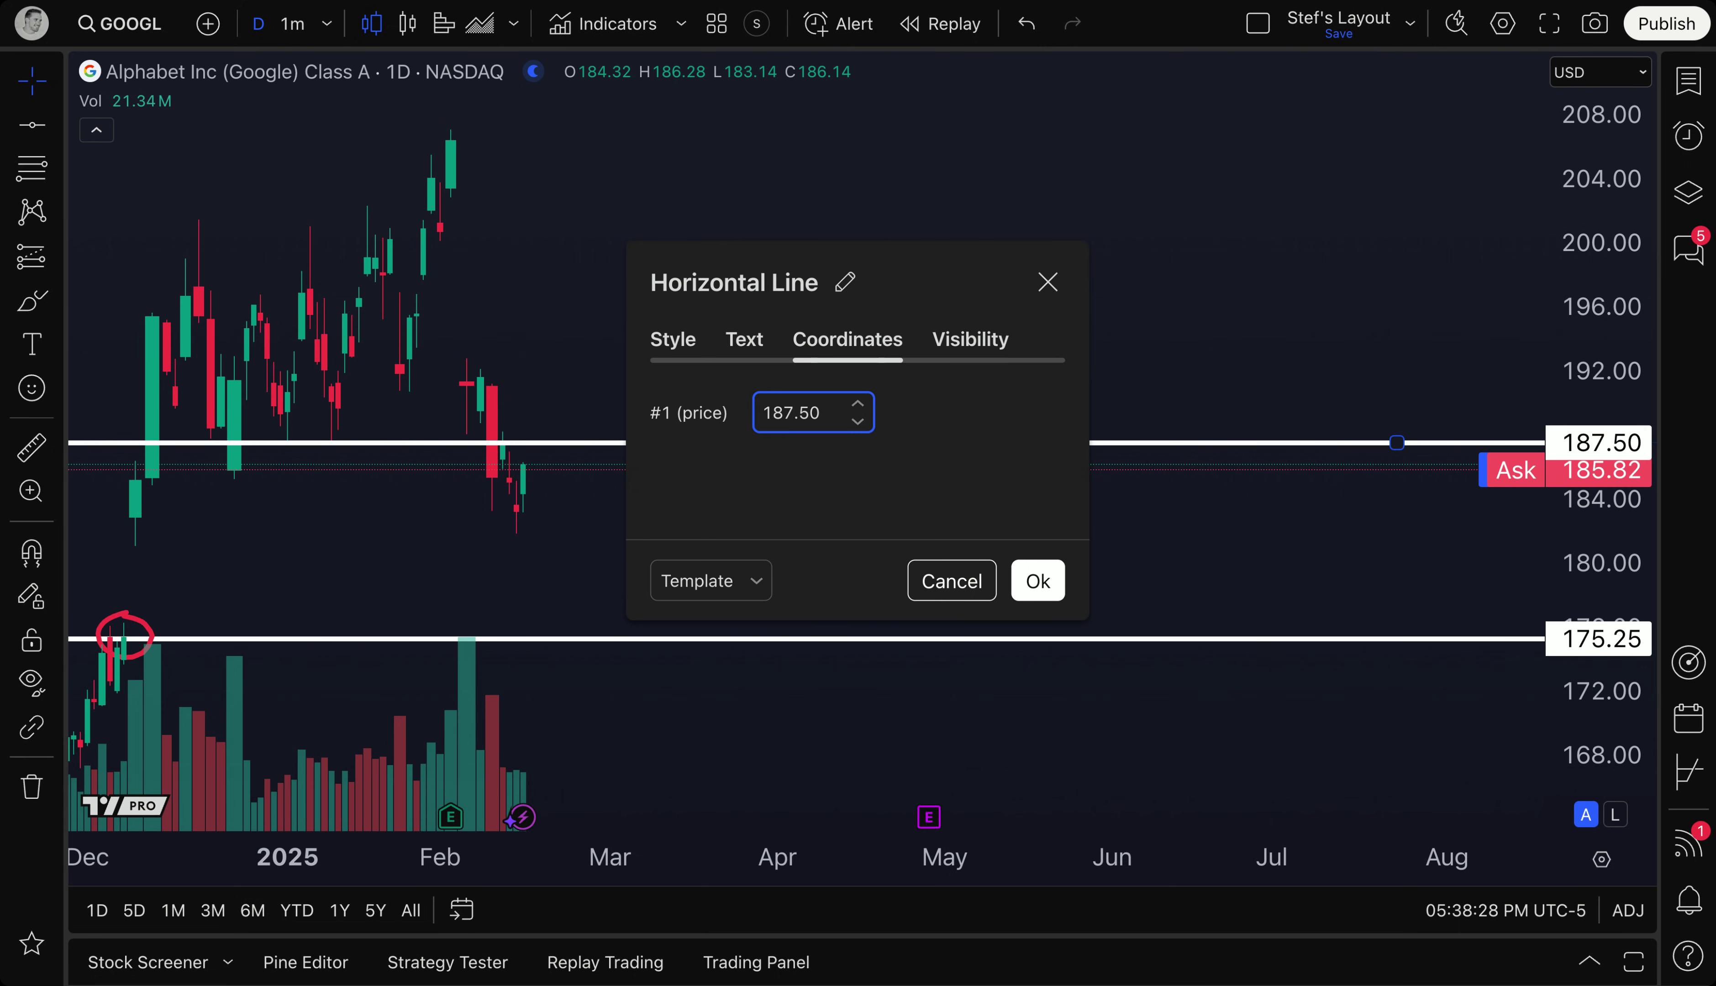
left_click(1048, 281)
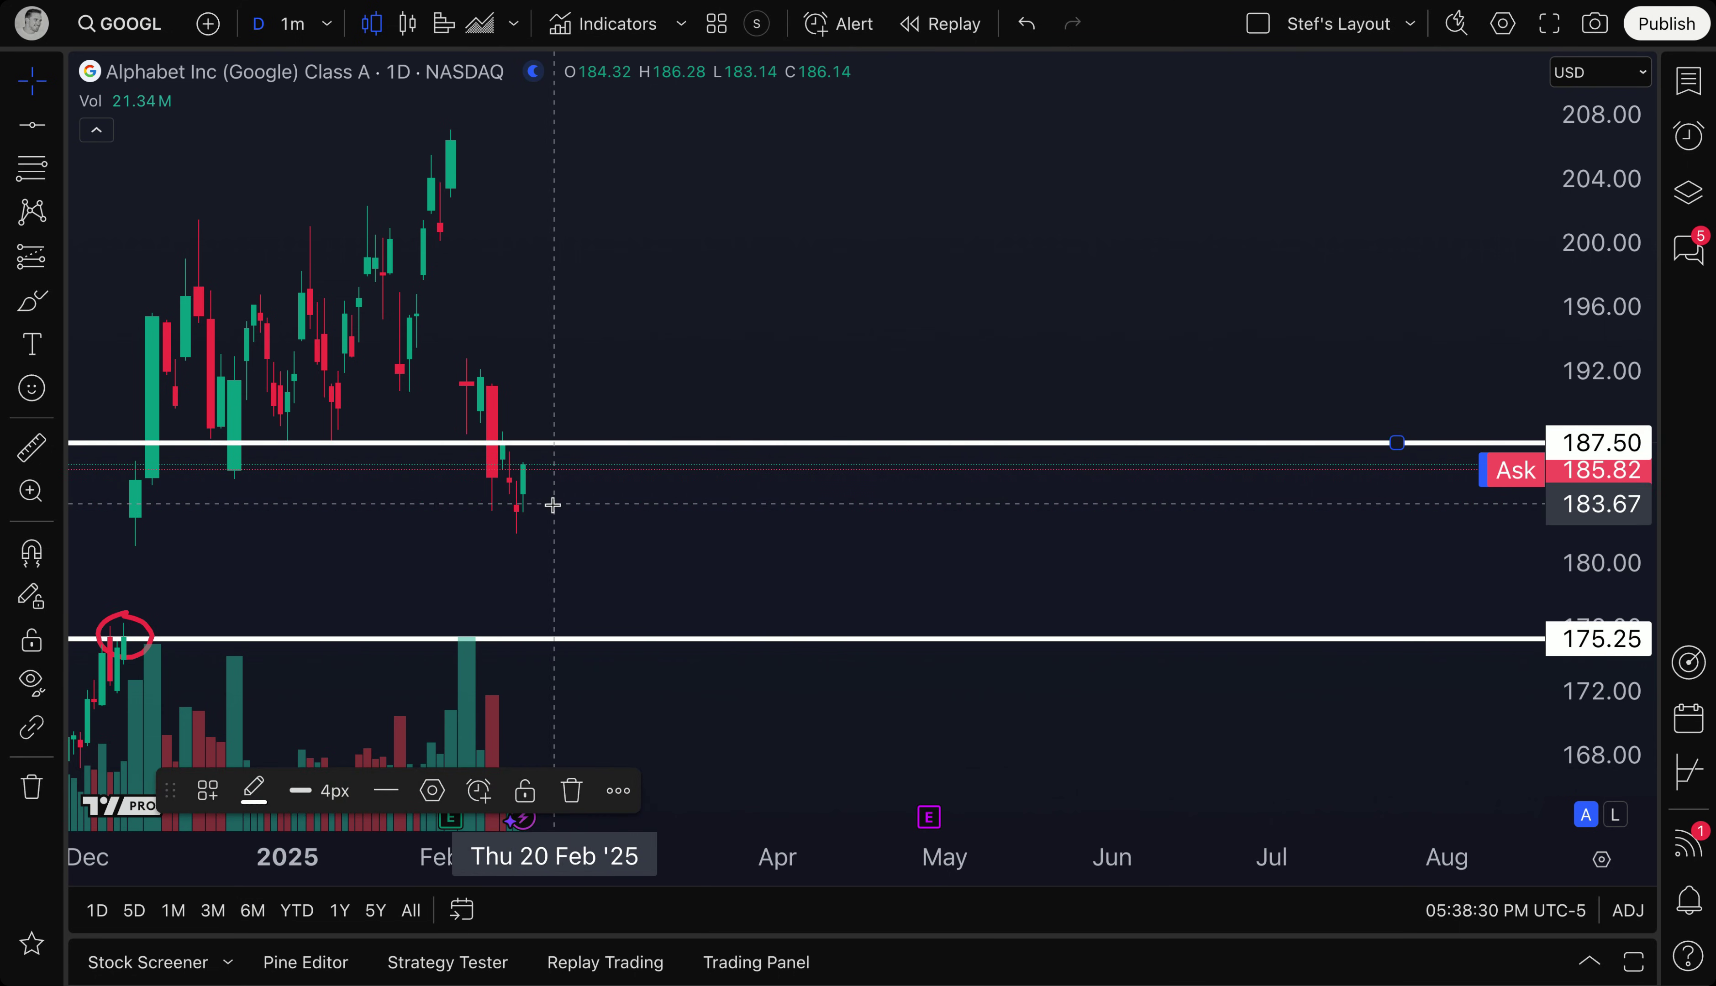
- Pan and zoom the chart to recent candles, briefly selecting the 175.25 price line
left_click_drag(483, 529, 594, 545)
scroll(603, 540, "up", 2)
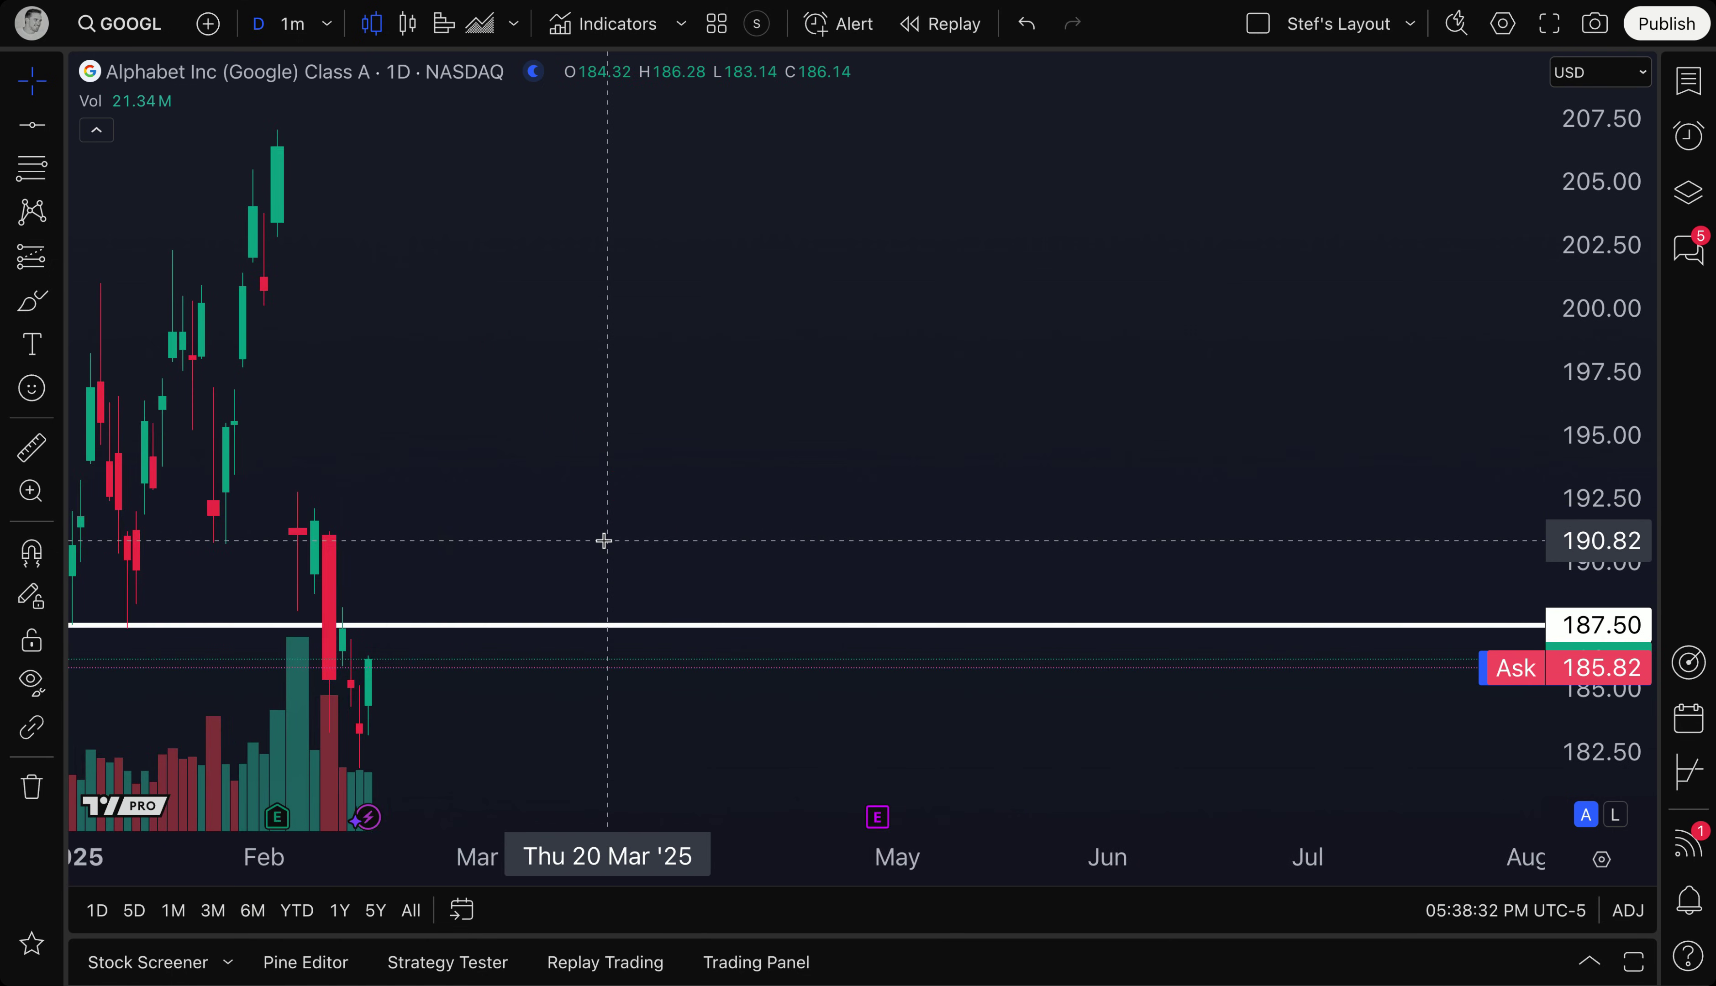
scroll(604, 541, "down", 5)
left_click(853, 603)
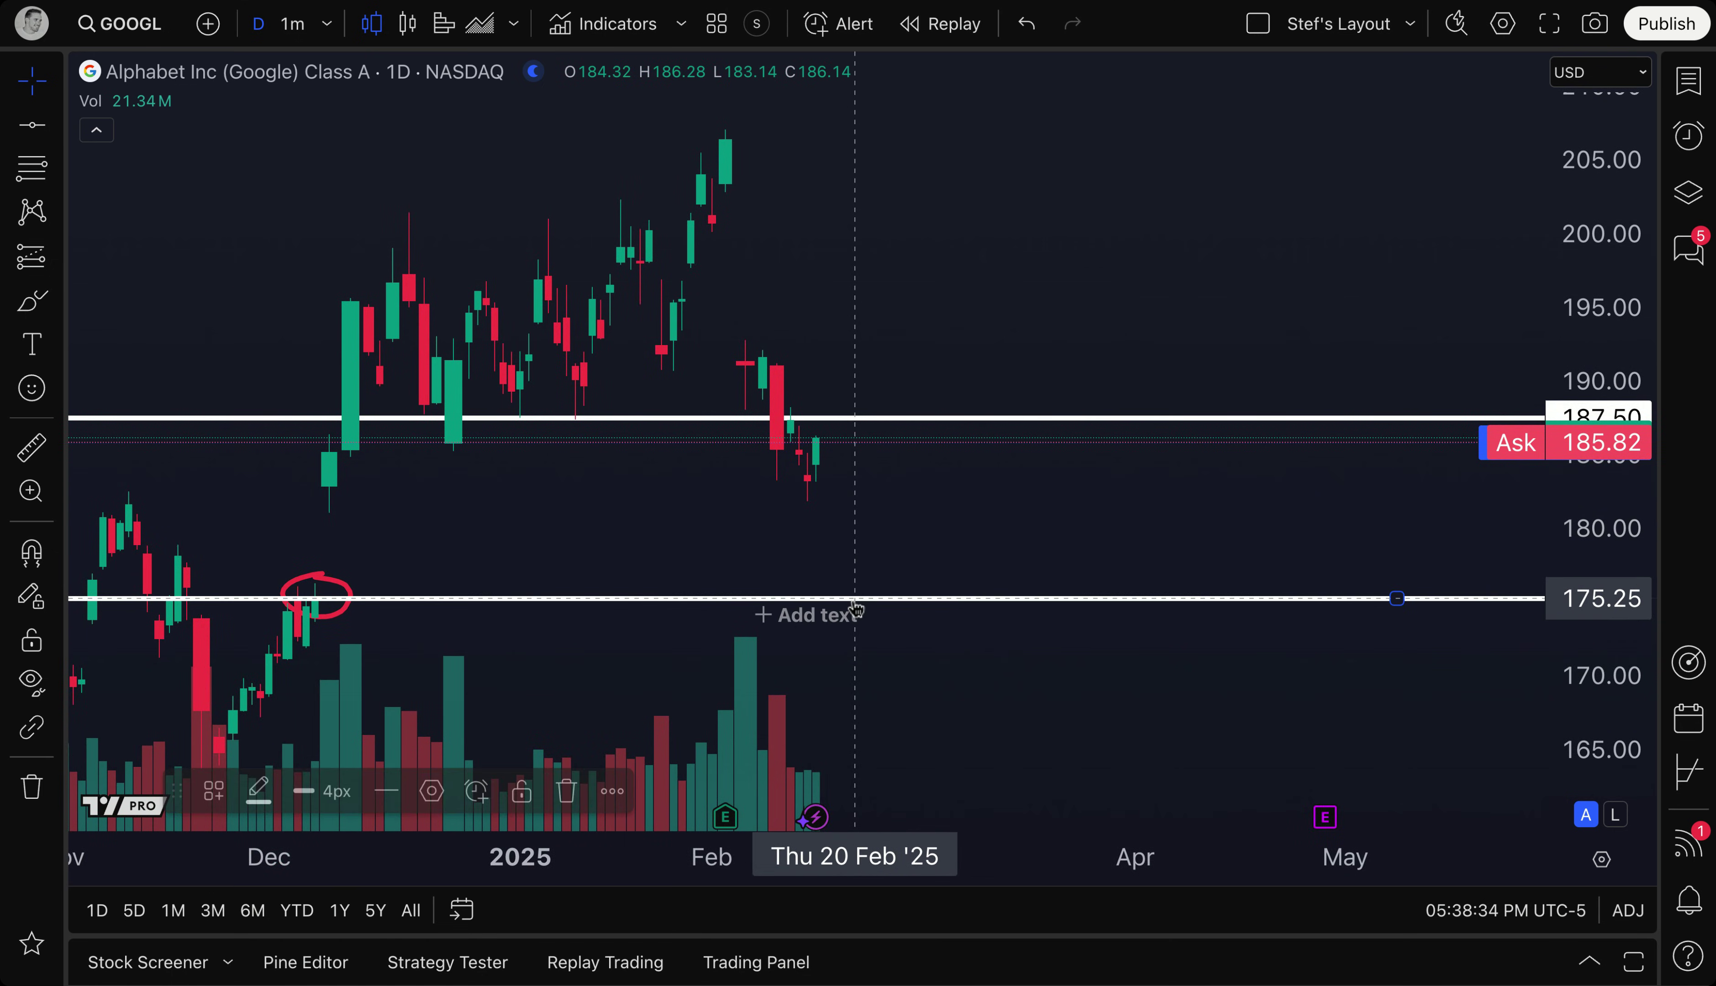
left_click(854, 606)
scroll(823, 586, "up", 2)
left_click_drag(593, 456, 736, 461)
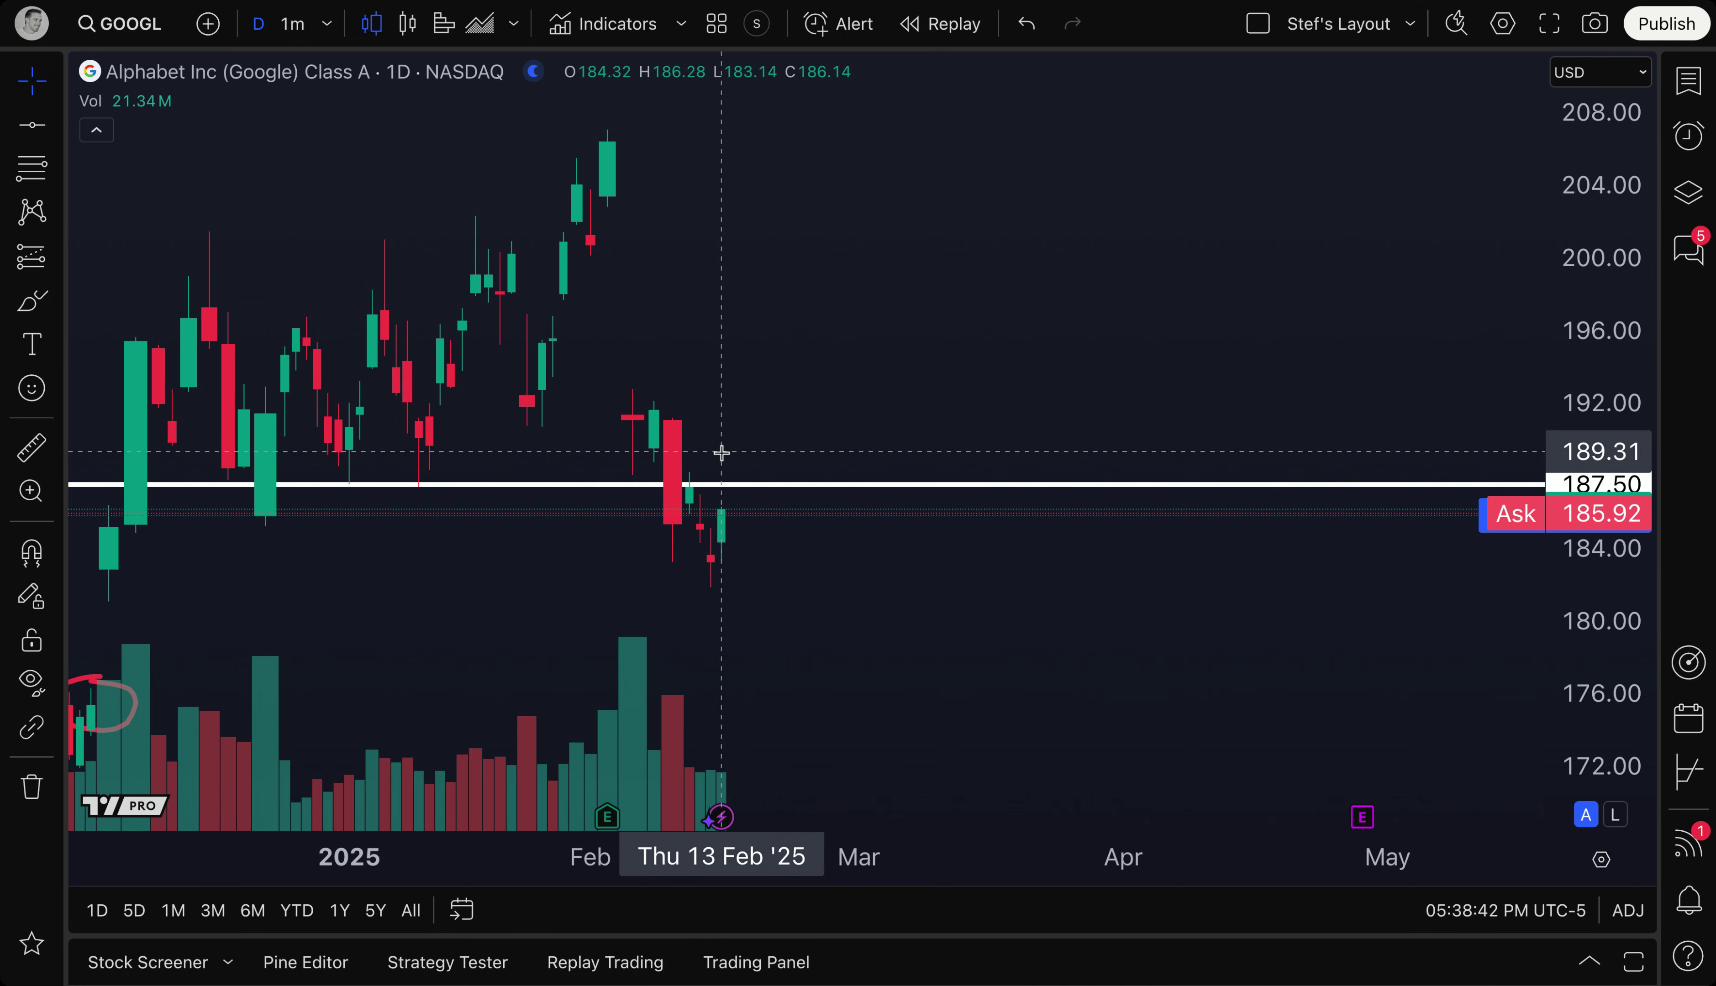
- Sketch a red brush arrow rising from the last candle, then undo it
left_click(32, 300)
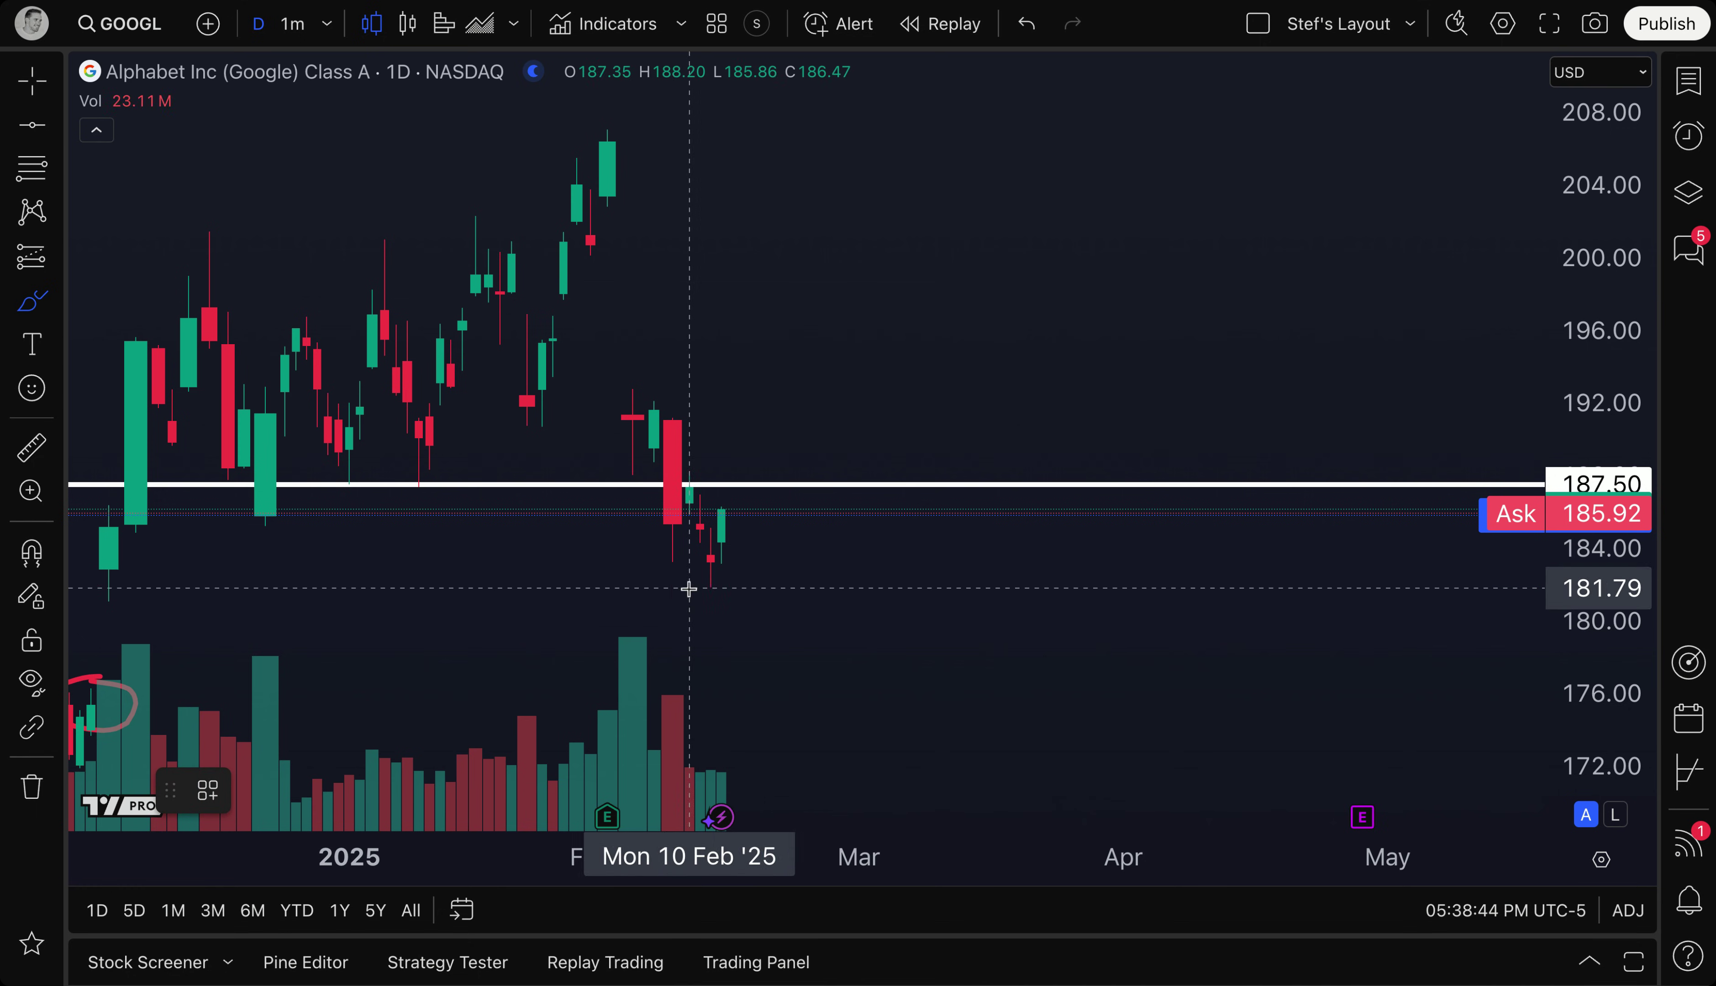
mouse_move(724, 514)
left_mouse_down()
mouse_move(732, 466)
mouse_move(758, 461)
left_mouse_up()
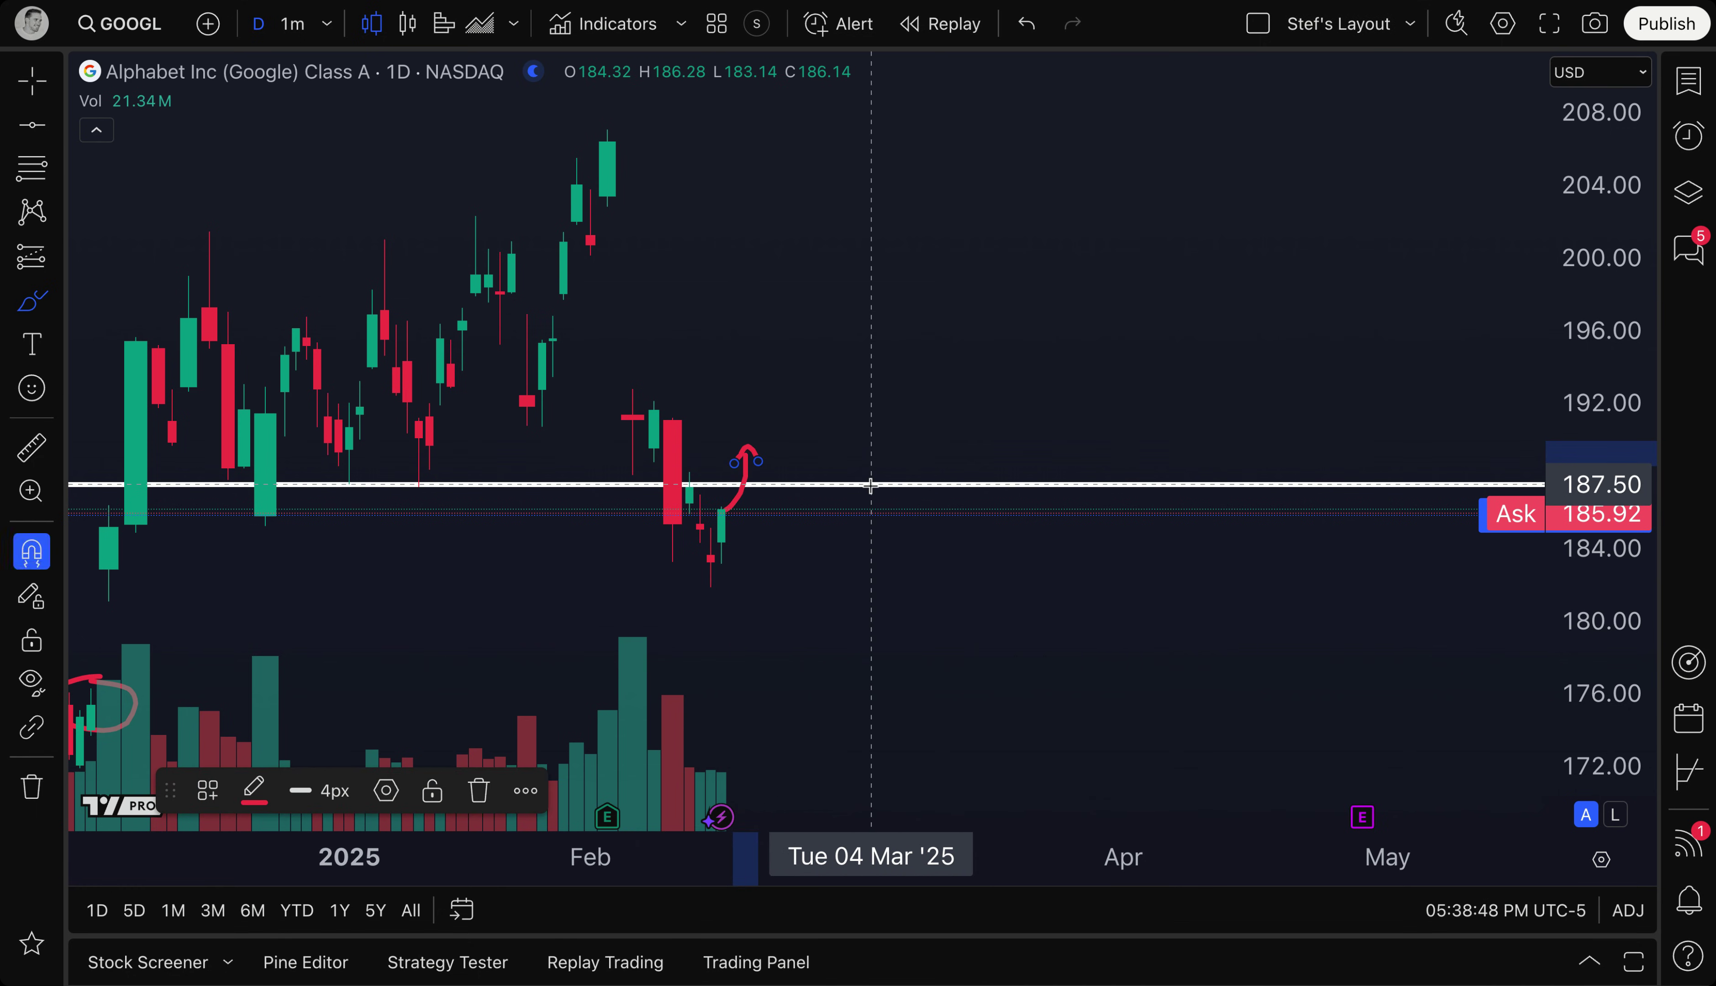
key("super+z")
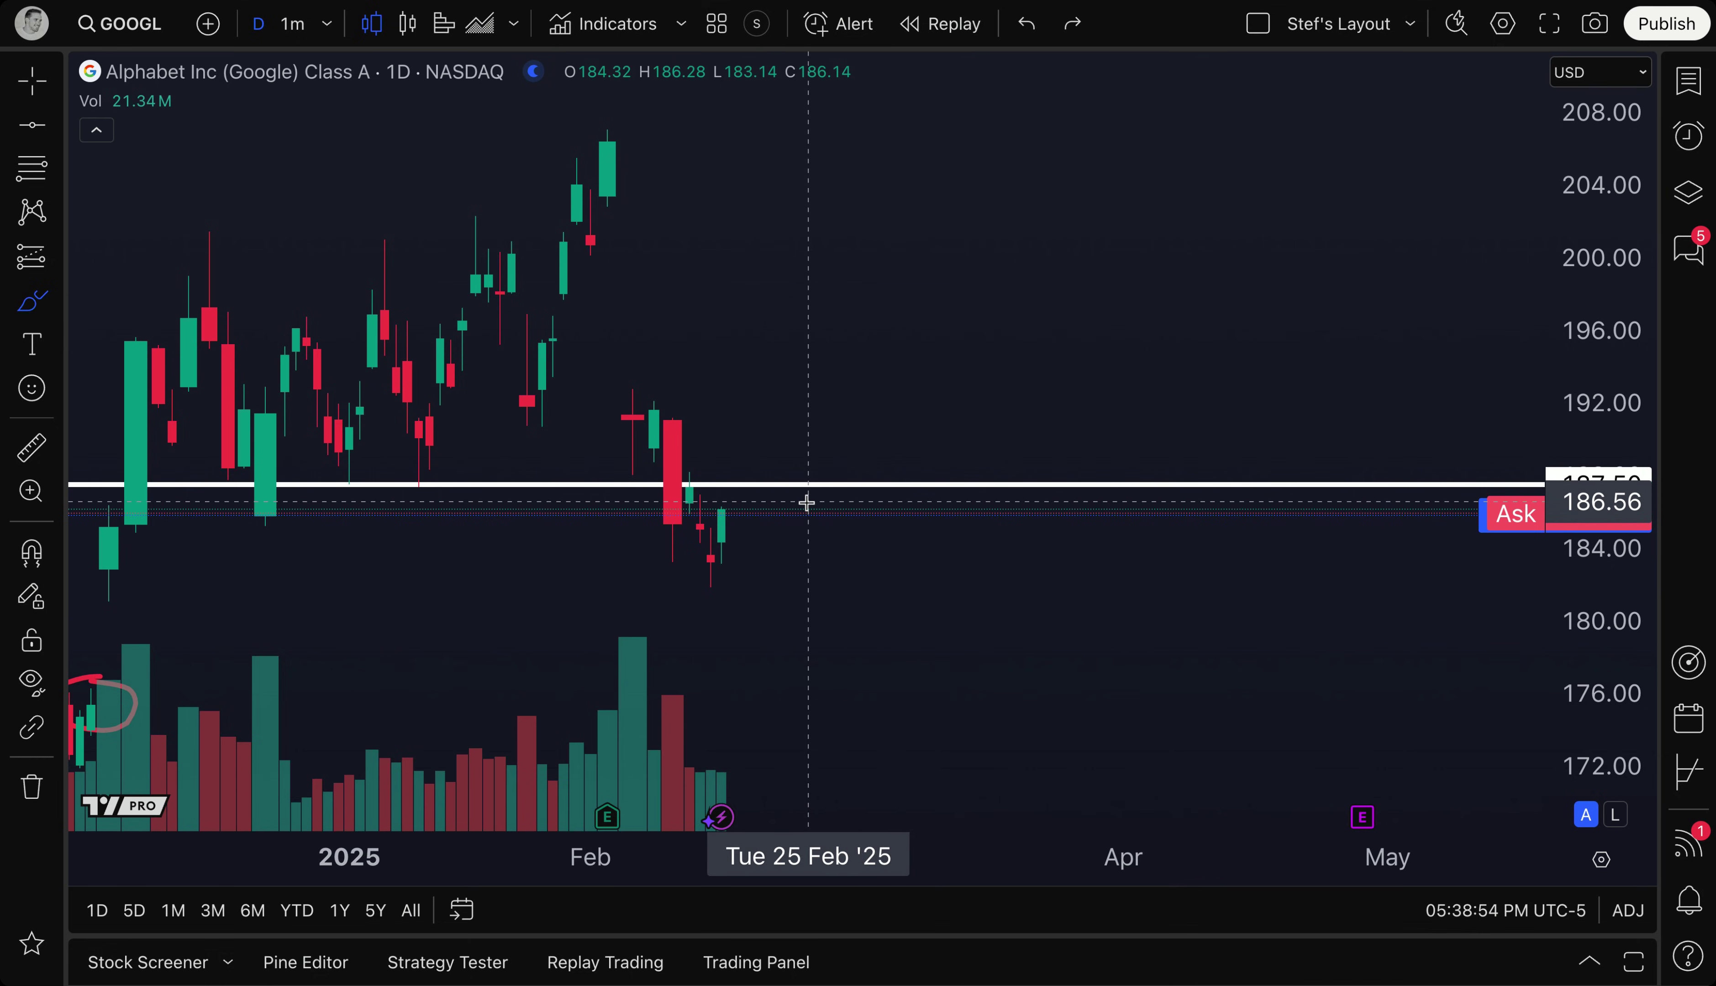
scroll(796, 498, "down", 3)
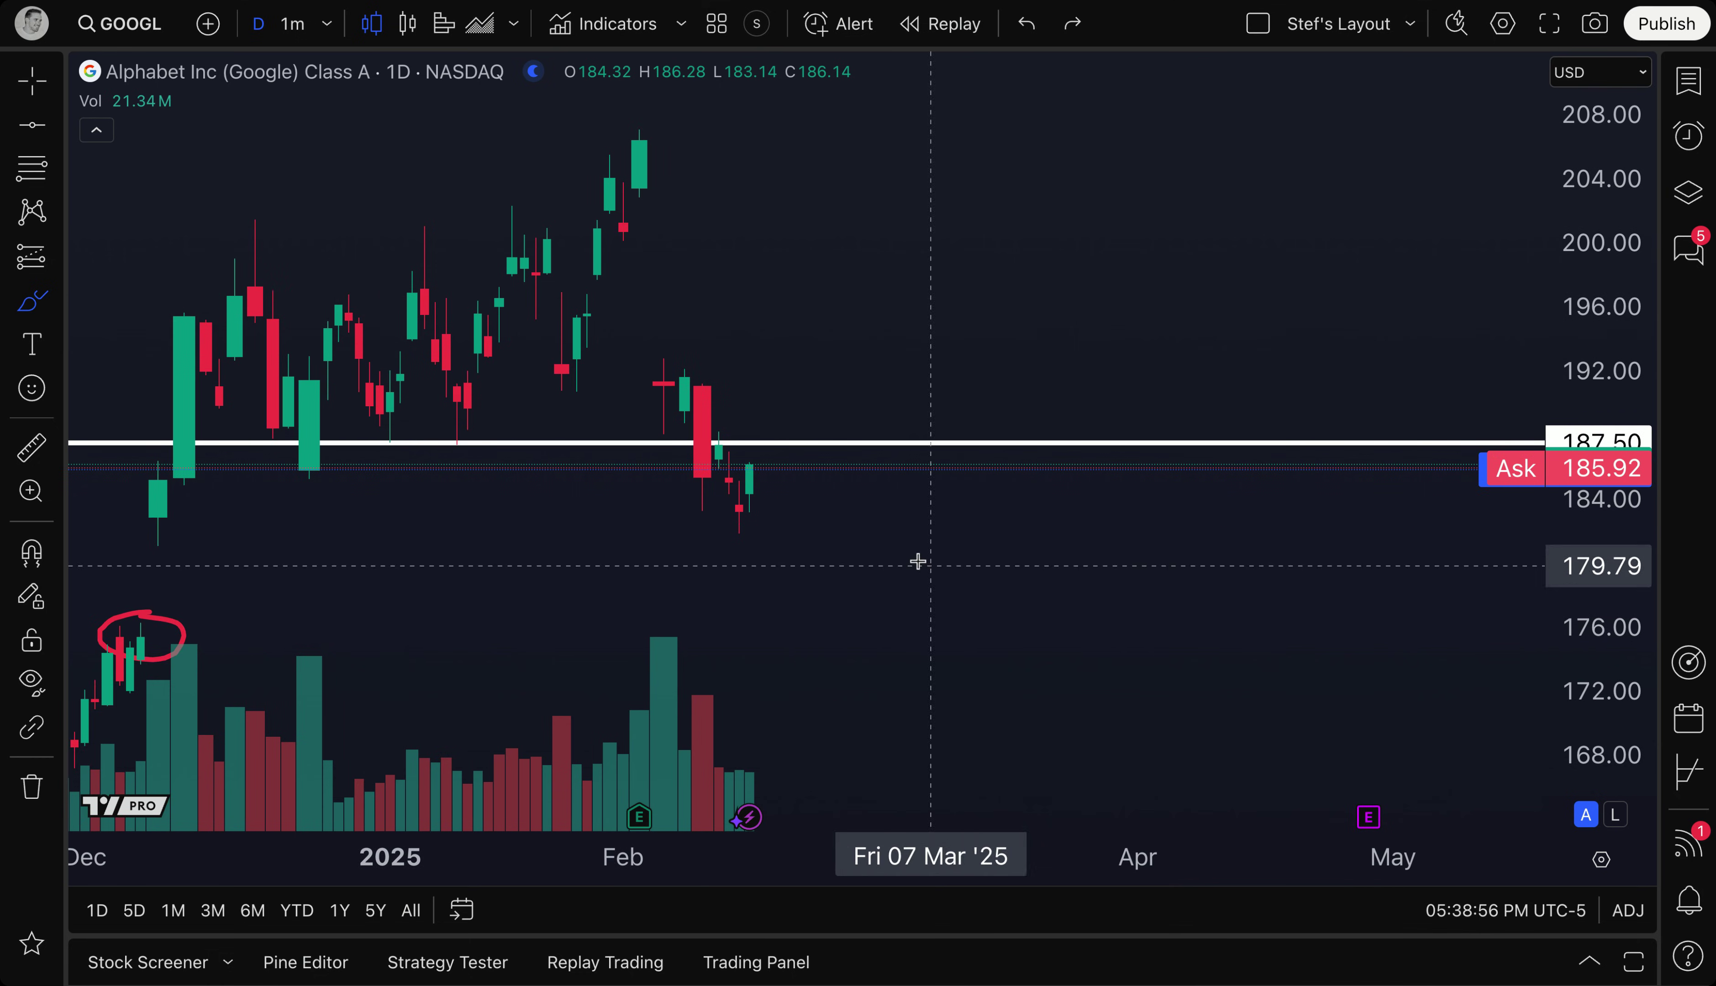
- Open the GOOGL options chain on the Feb 14 expiry and scroll through strikes 180 to 200
left_click(1690, 772)
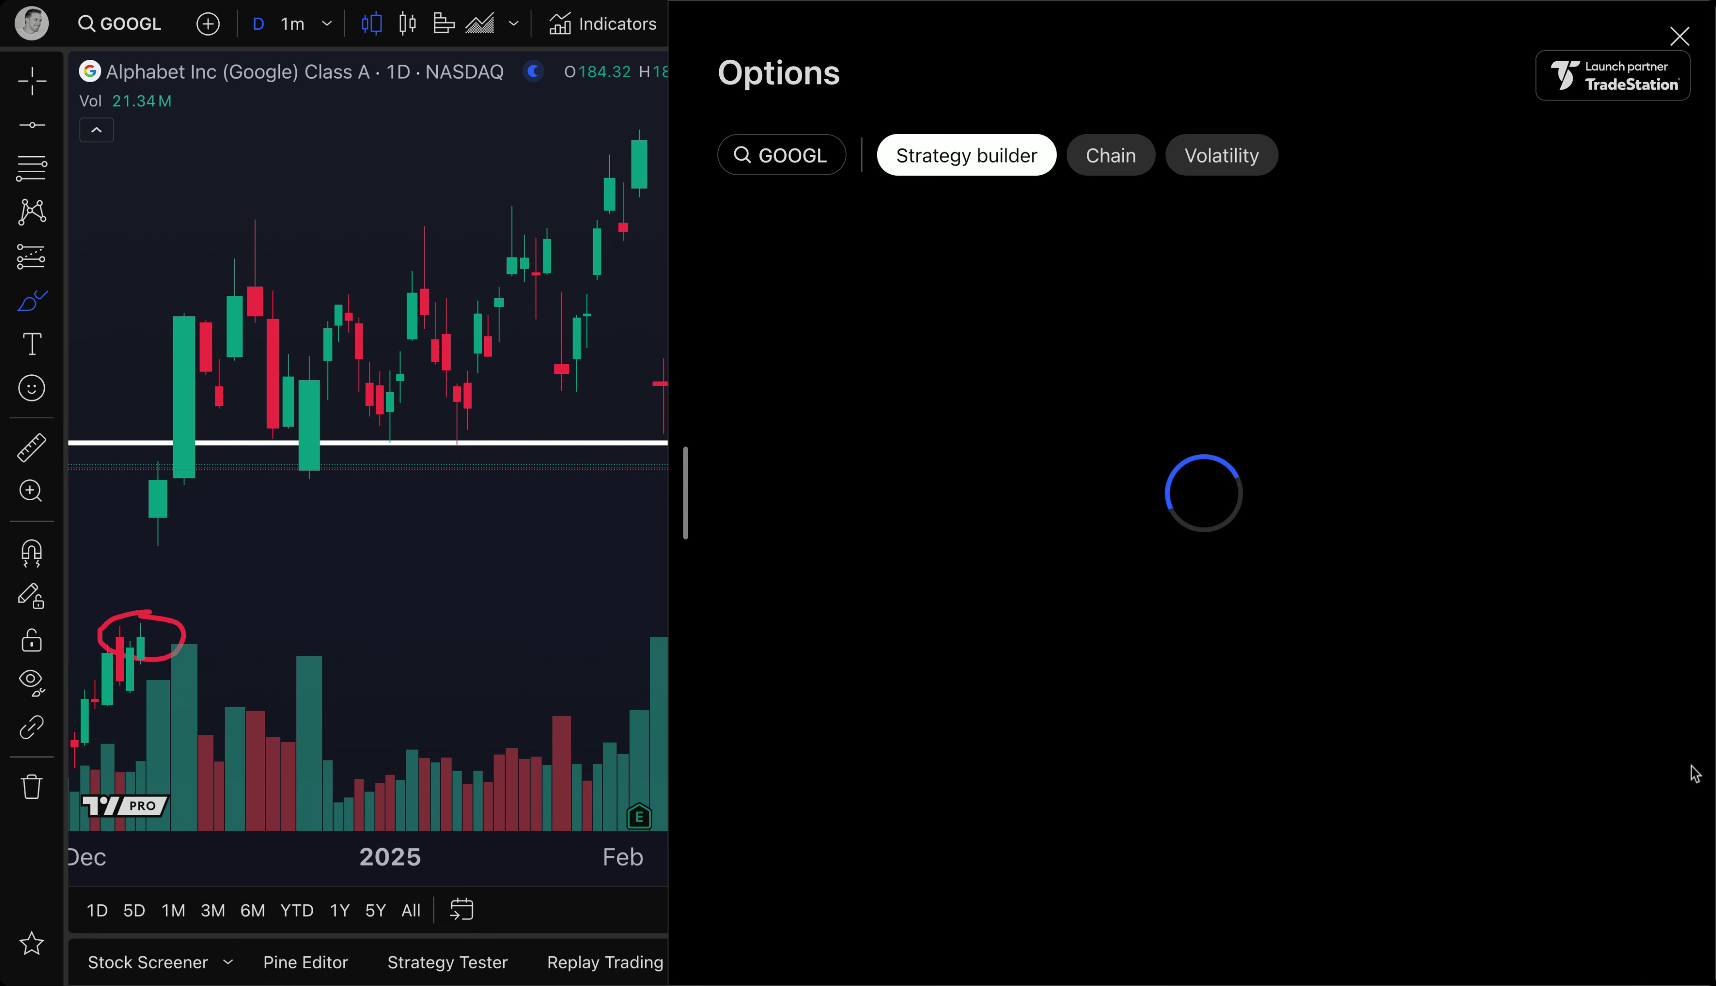
left_click(1094, 176)
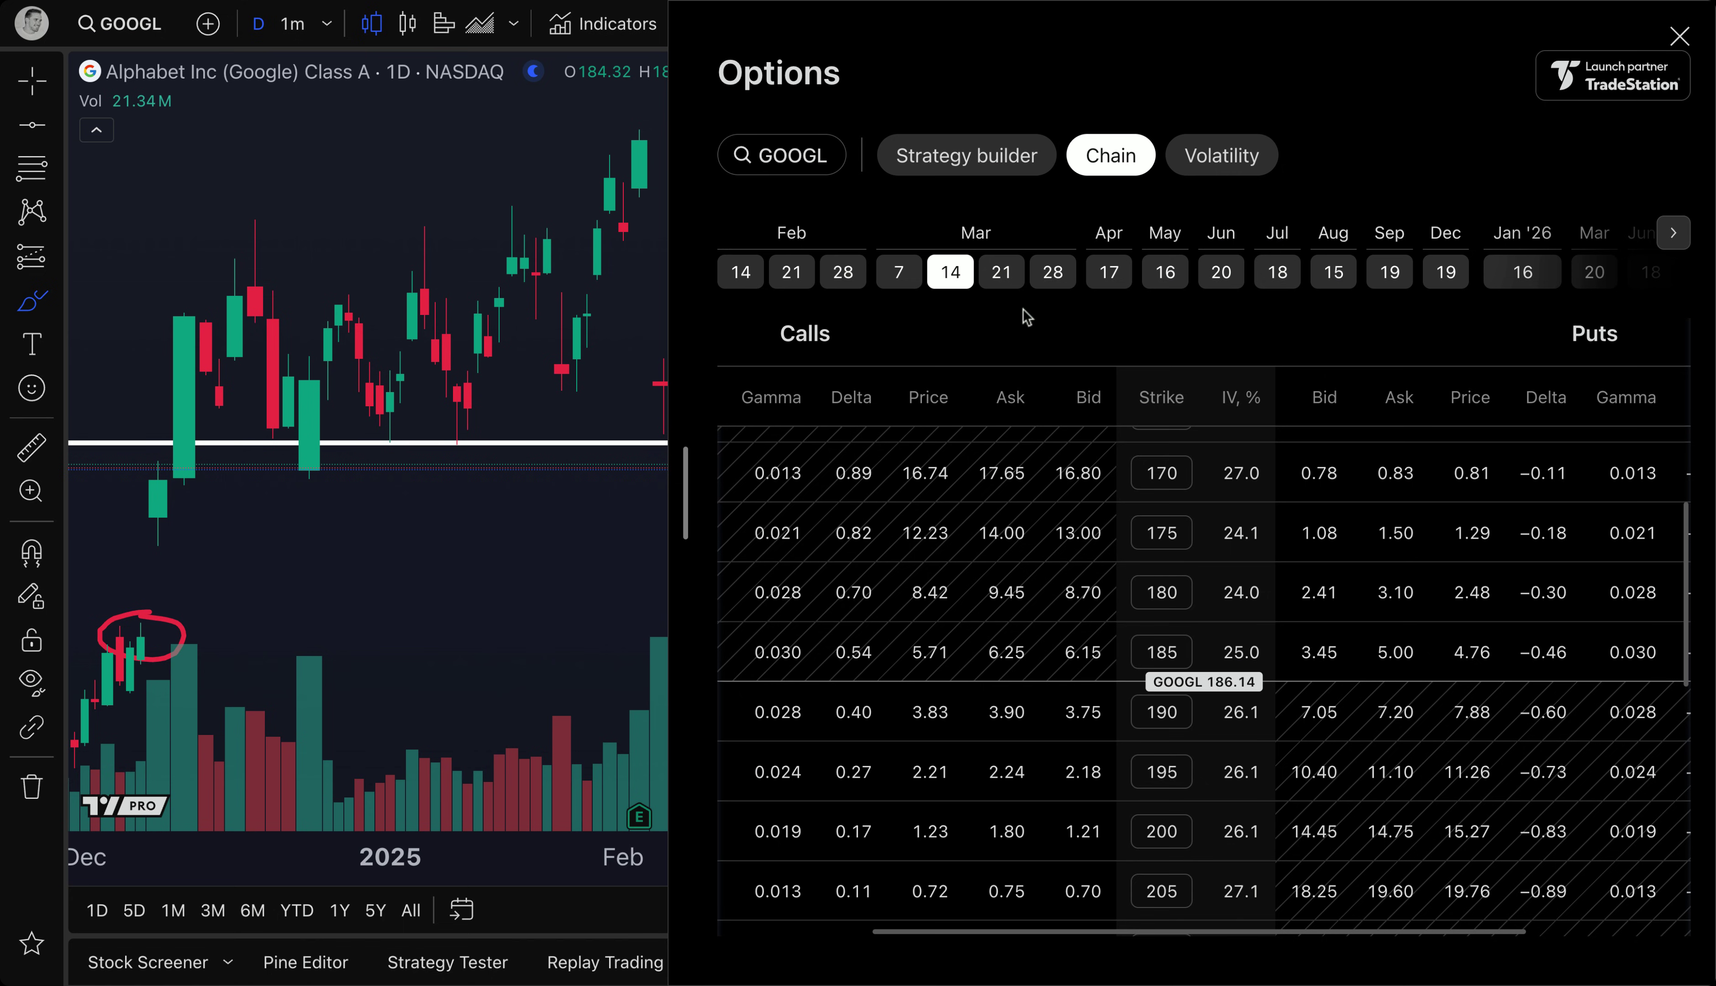
left_click(742, 279)
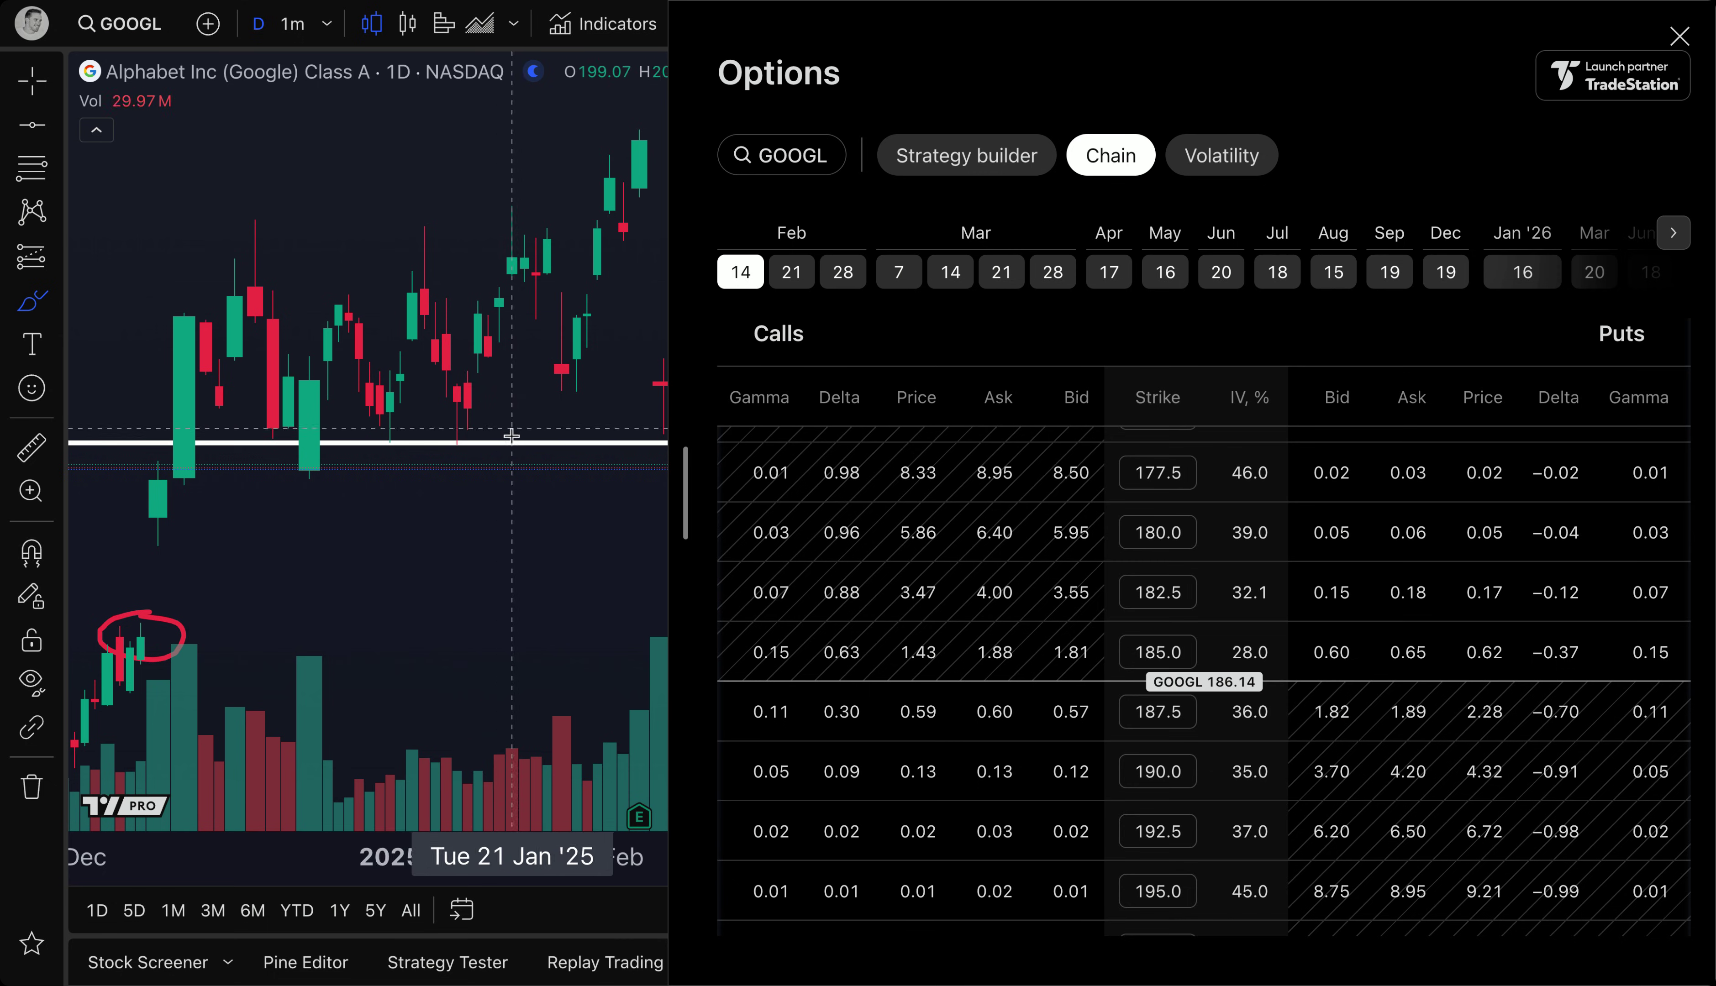
scroll(313, 477, "right", 10)
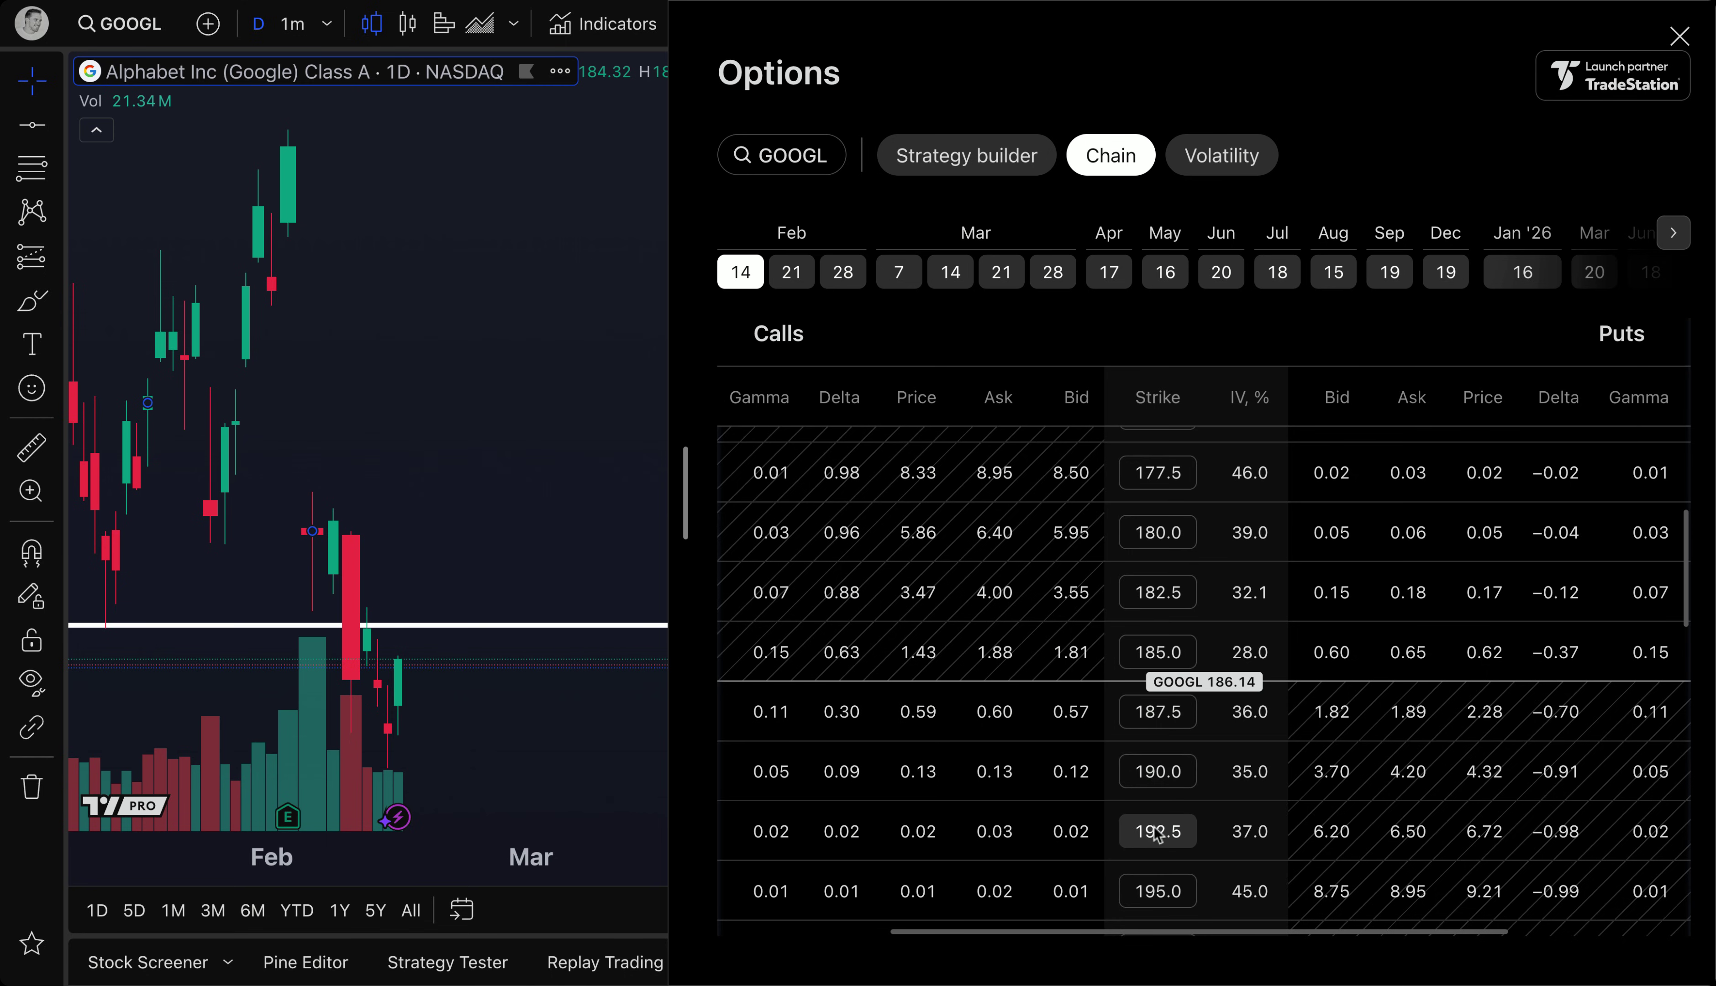
scroll(1155, 833, "down", 1)
scroll(1155, 833, "down", 3)
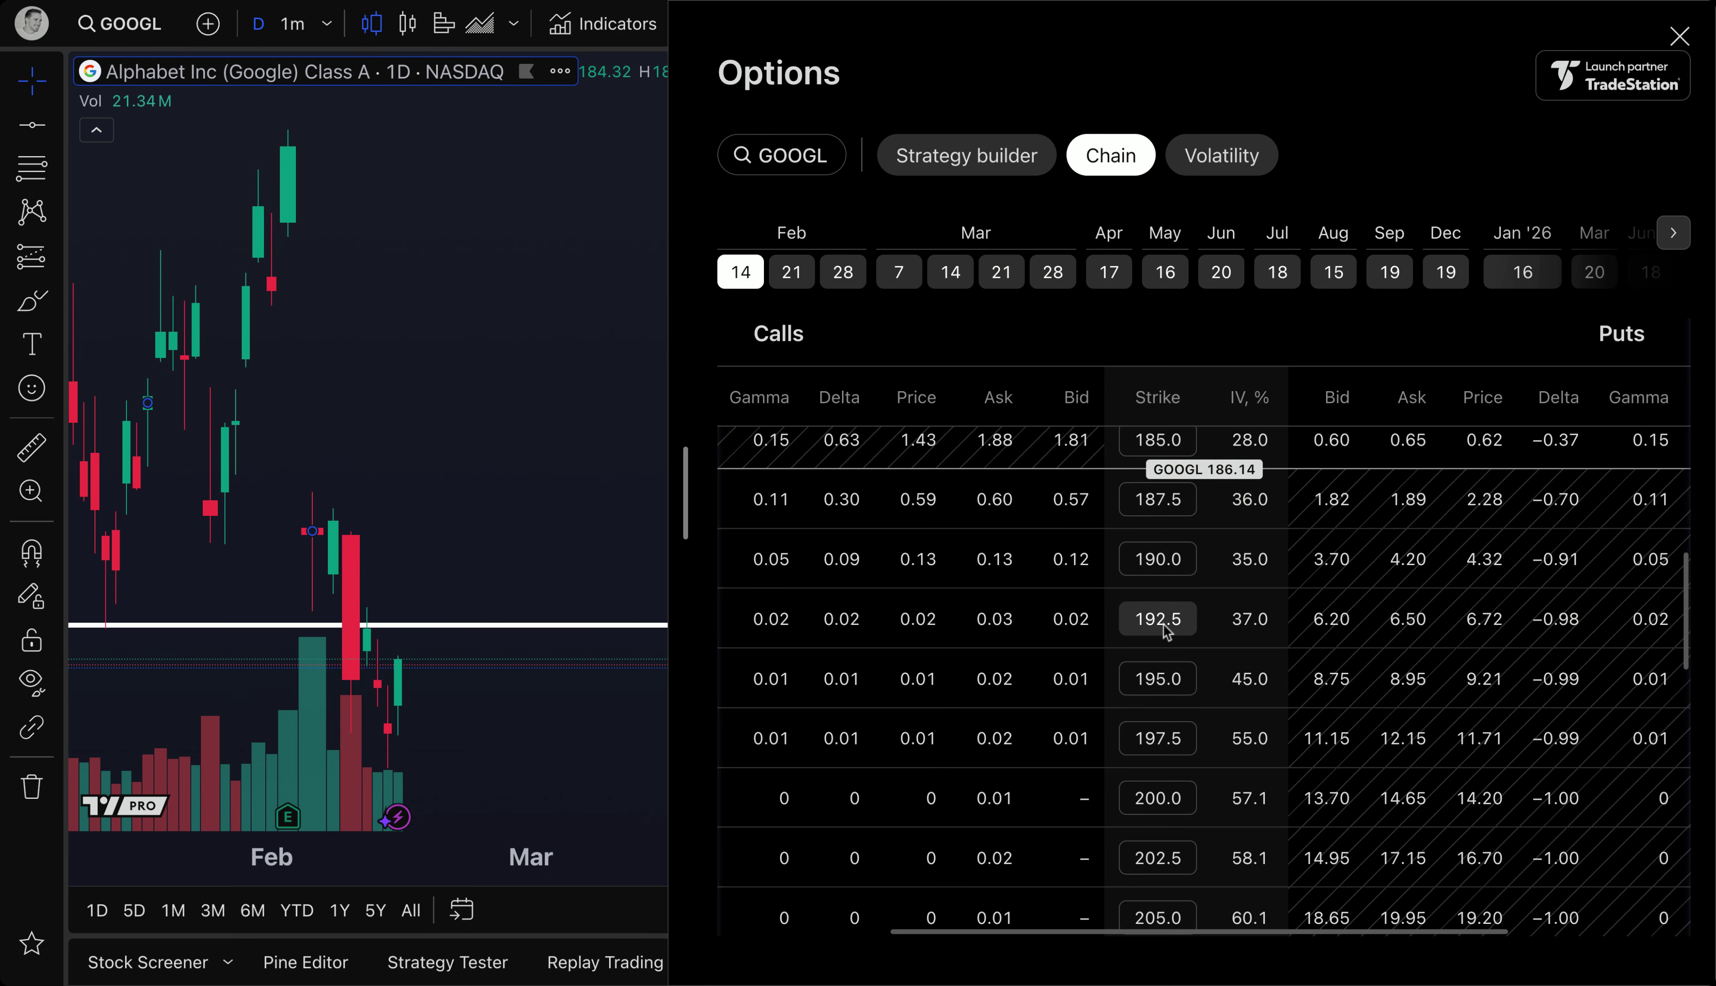
scroll(1161, 677, "up", 3)
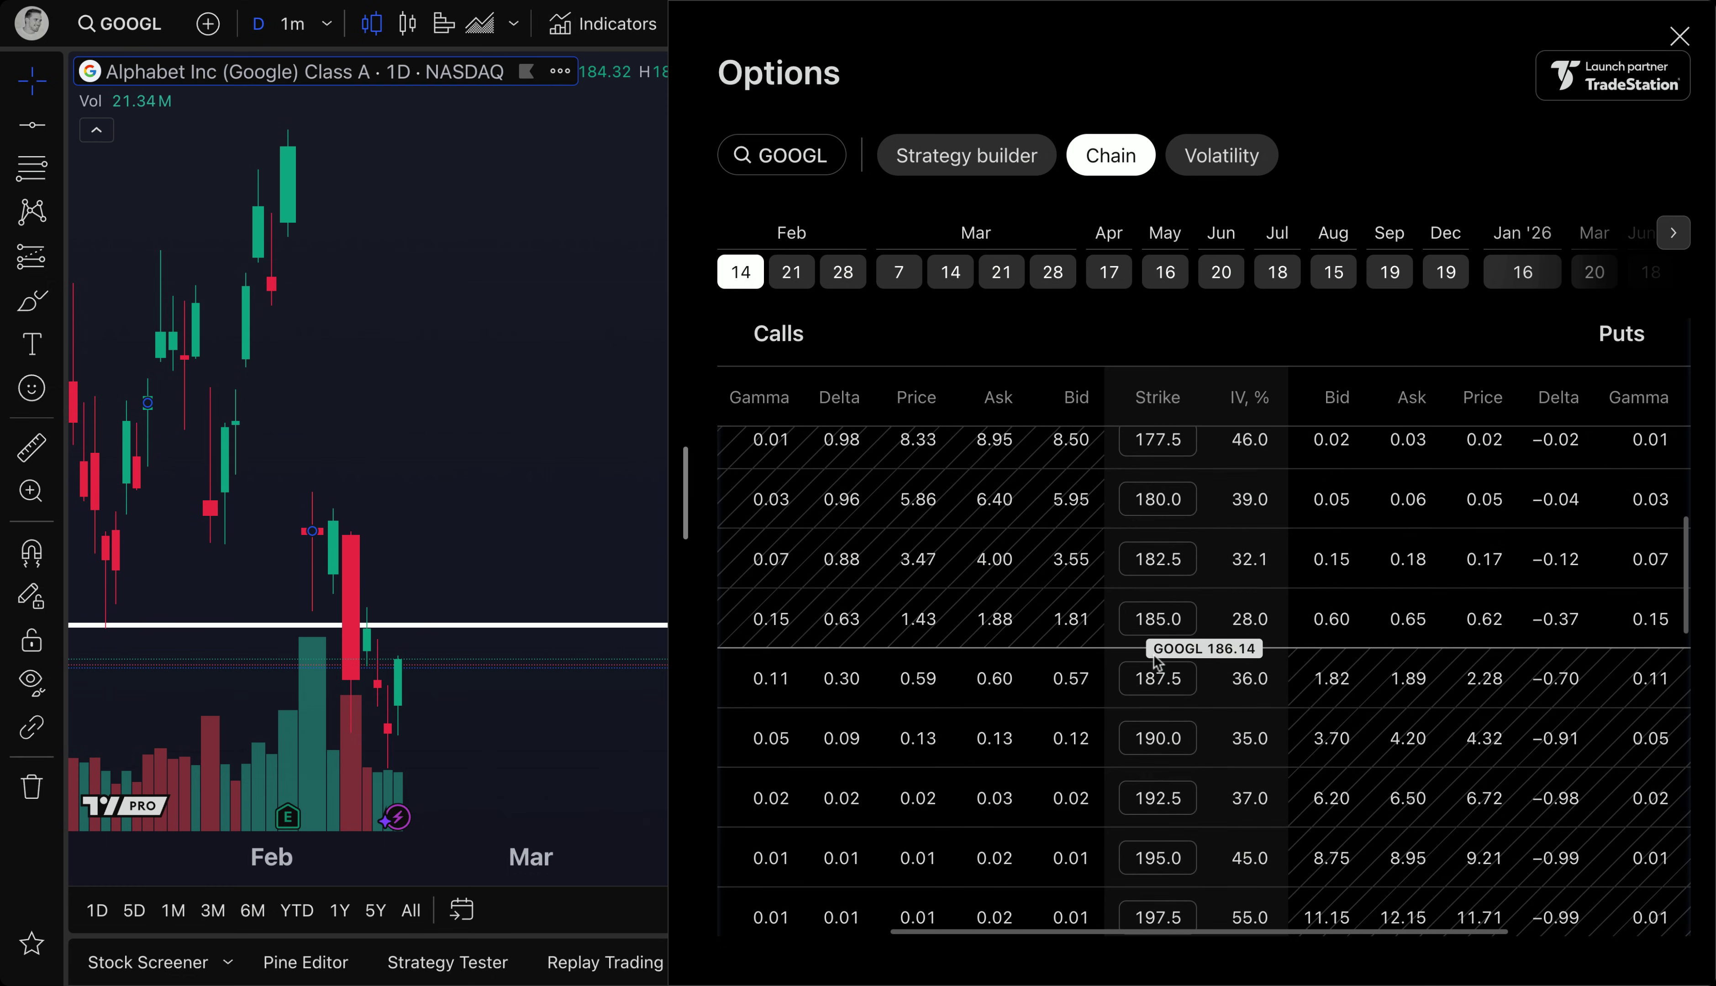
scroll(939, 503, "down", 2)
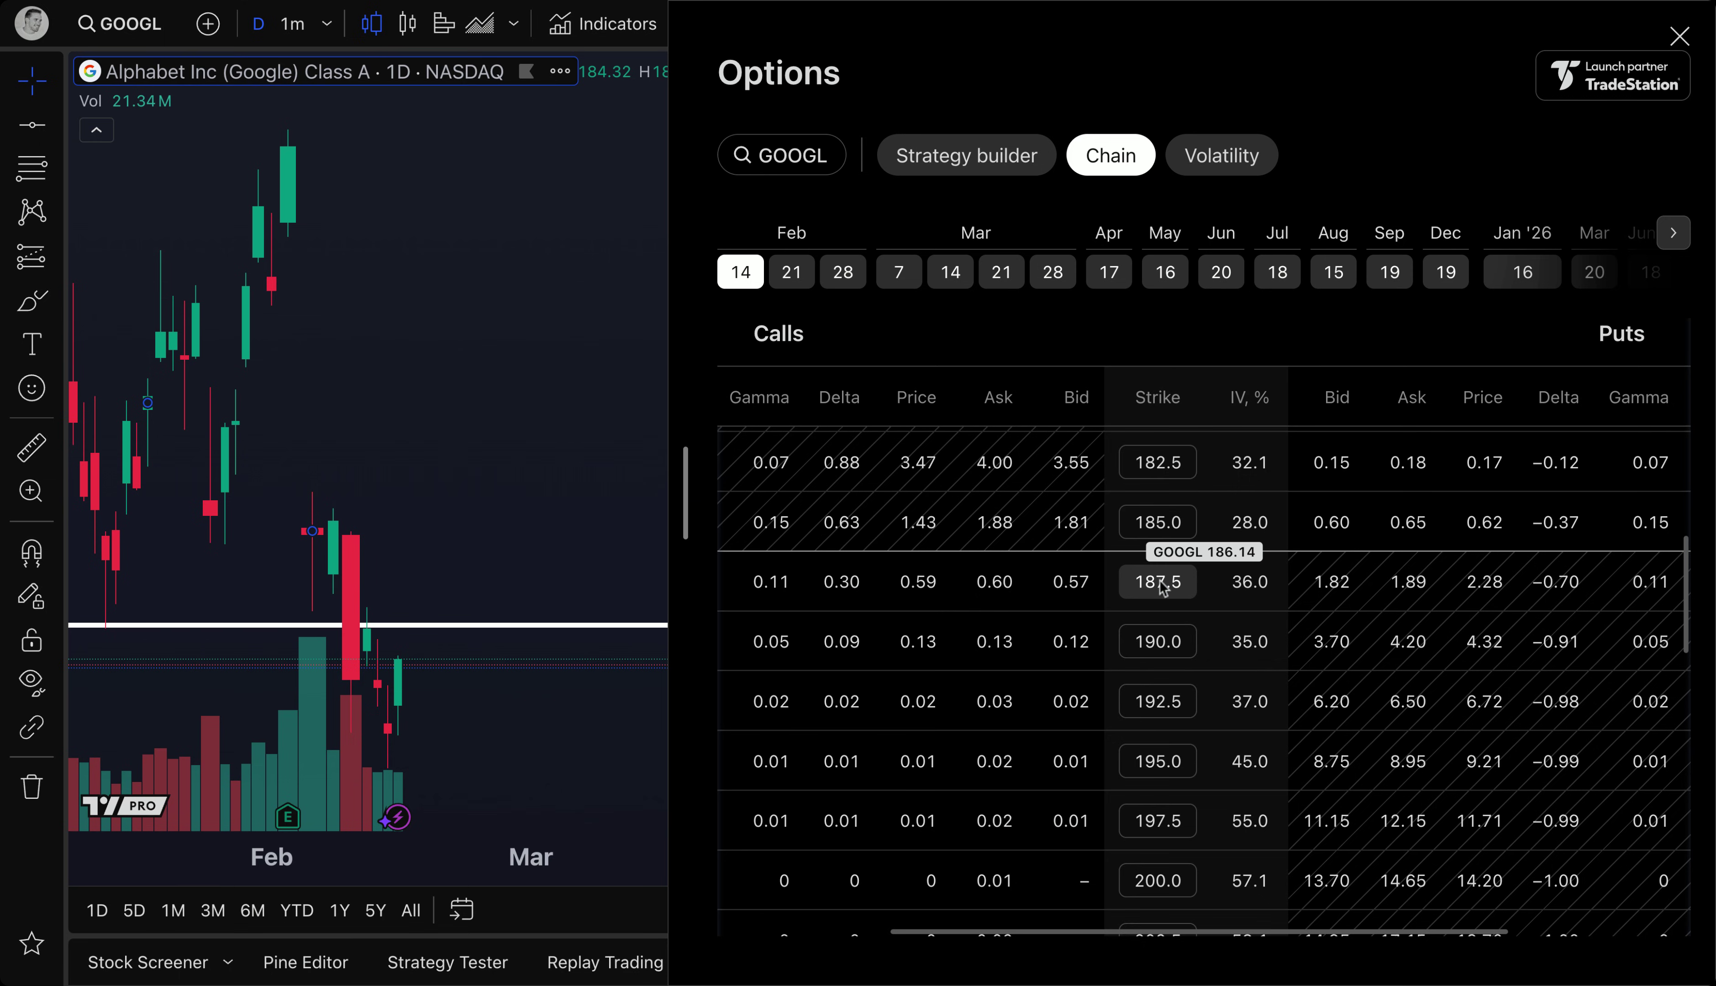
scroll(1160, 575, "up", 1)
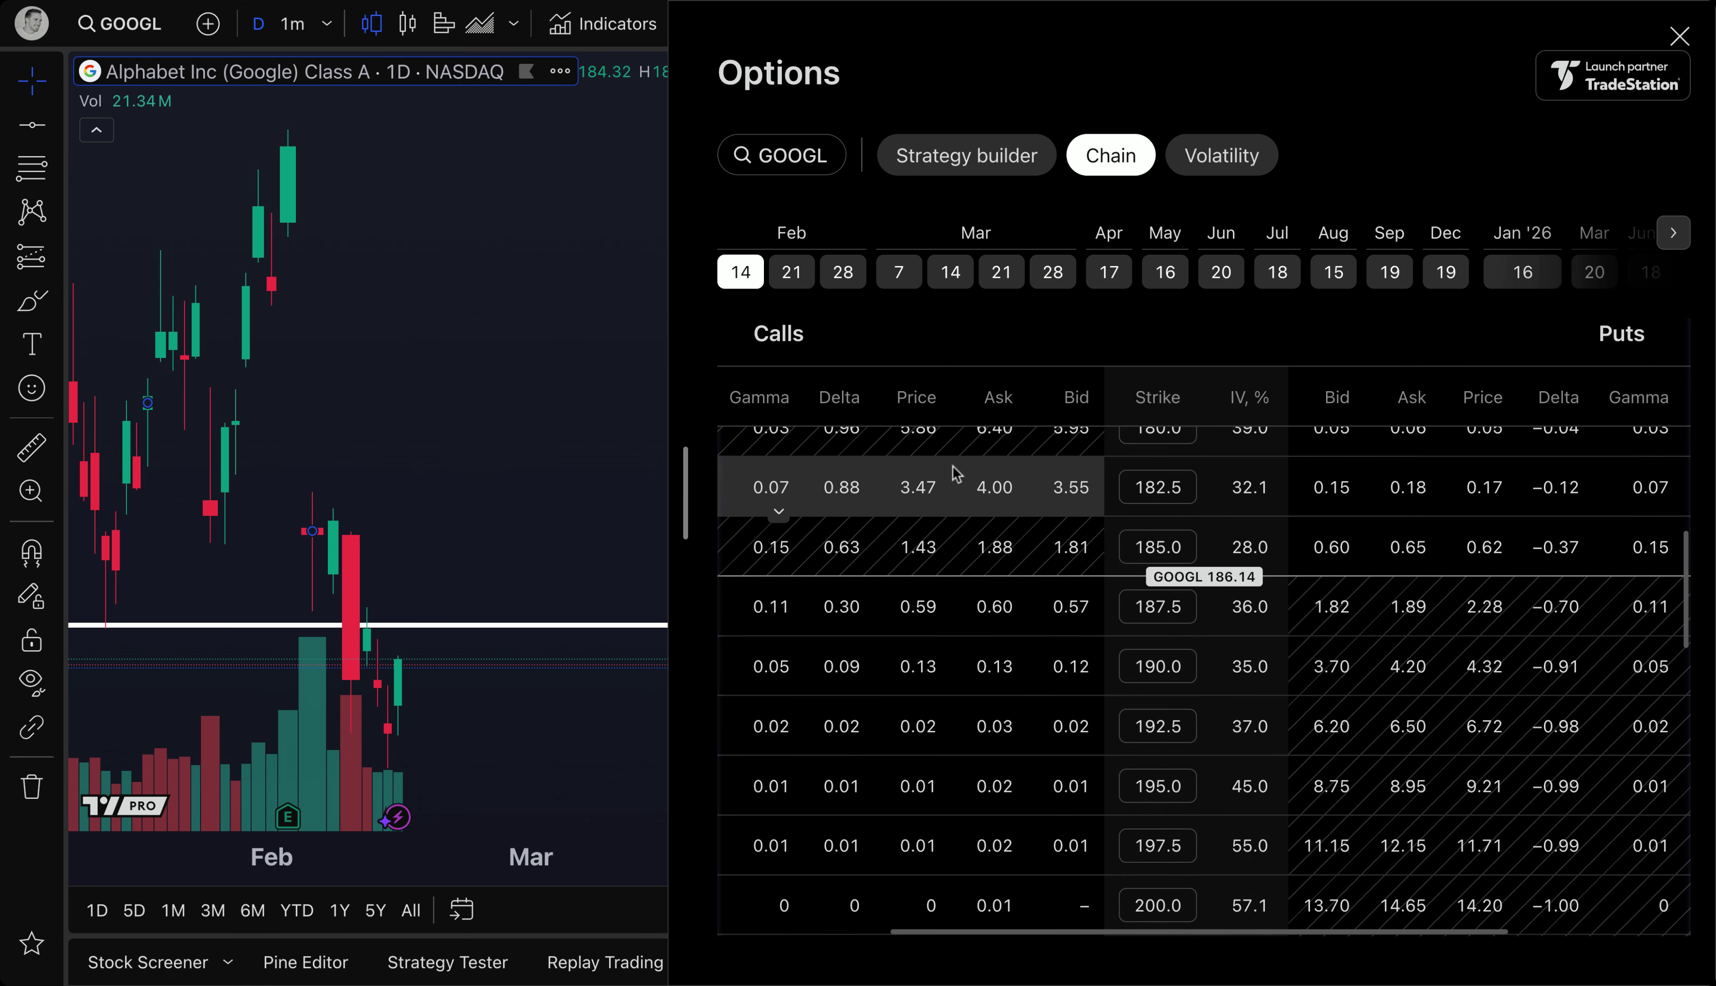
- Widen the options panel to show all Greeks and flip through the Feb 14 to Mar 14 chains
left_click(790, 294)
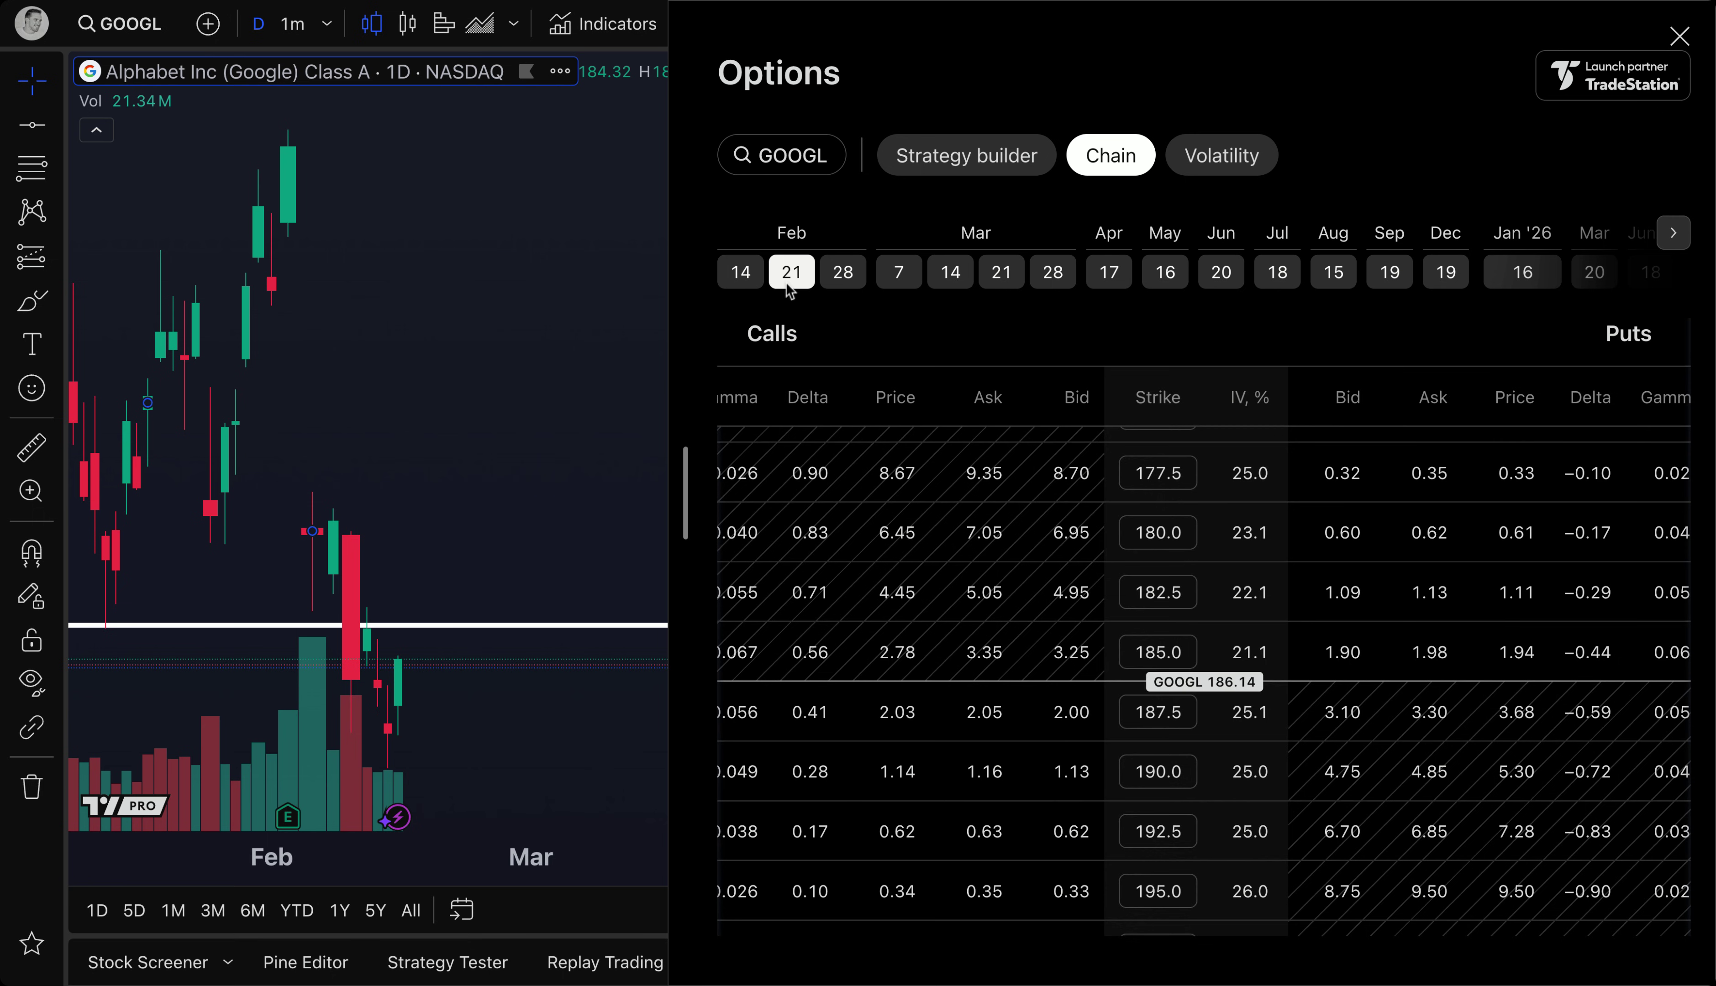
left_click_drag(683, 512, 68, 515)
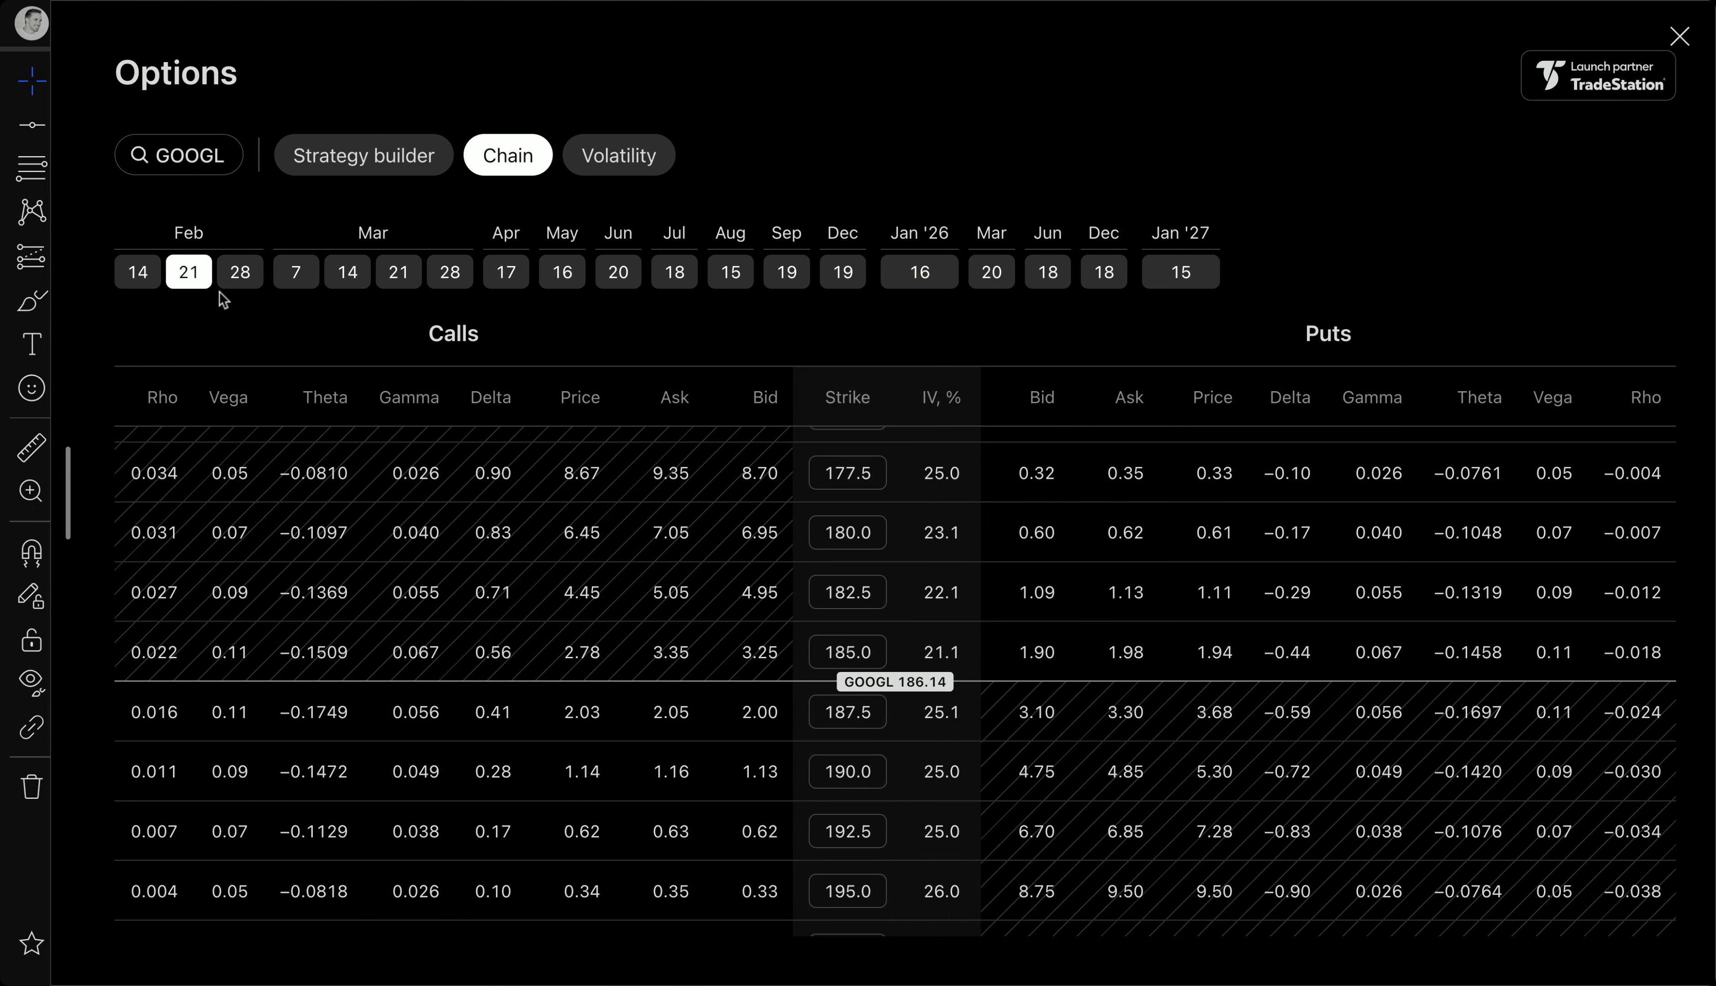
left_click(235, 278)
left_click(293, 275)
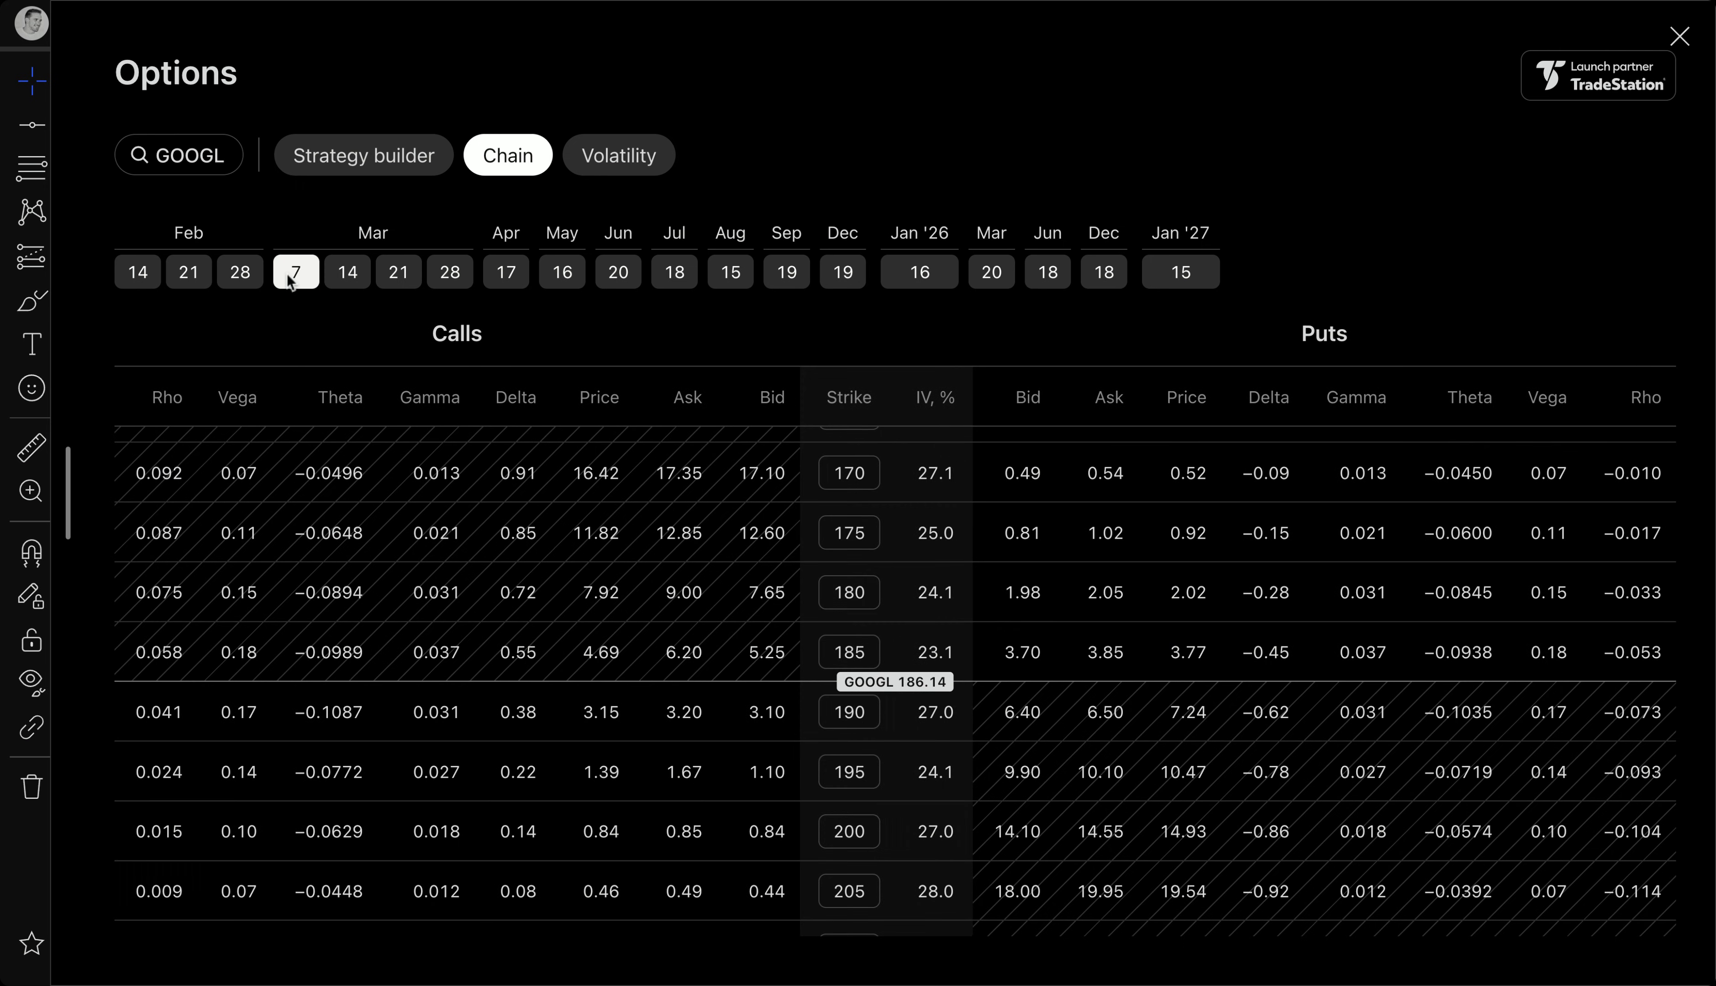
left_click(345, 274)
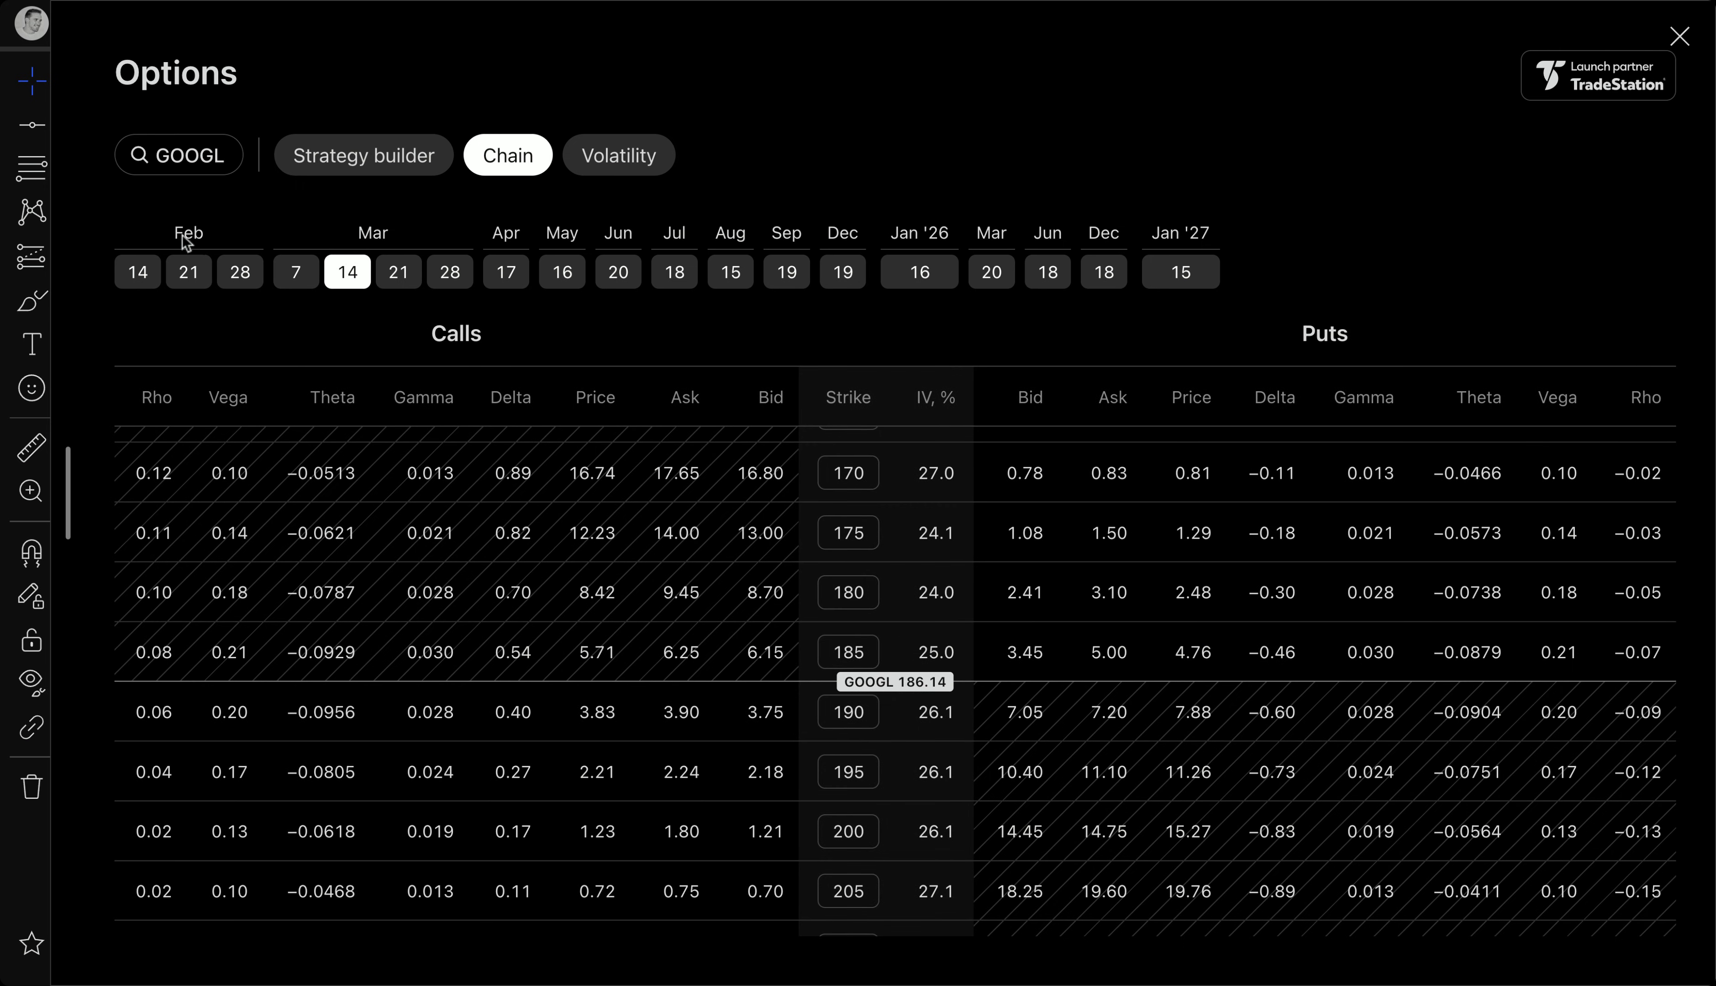
left_click(140, 272)
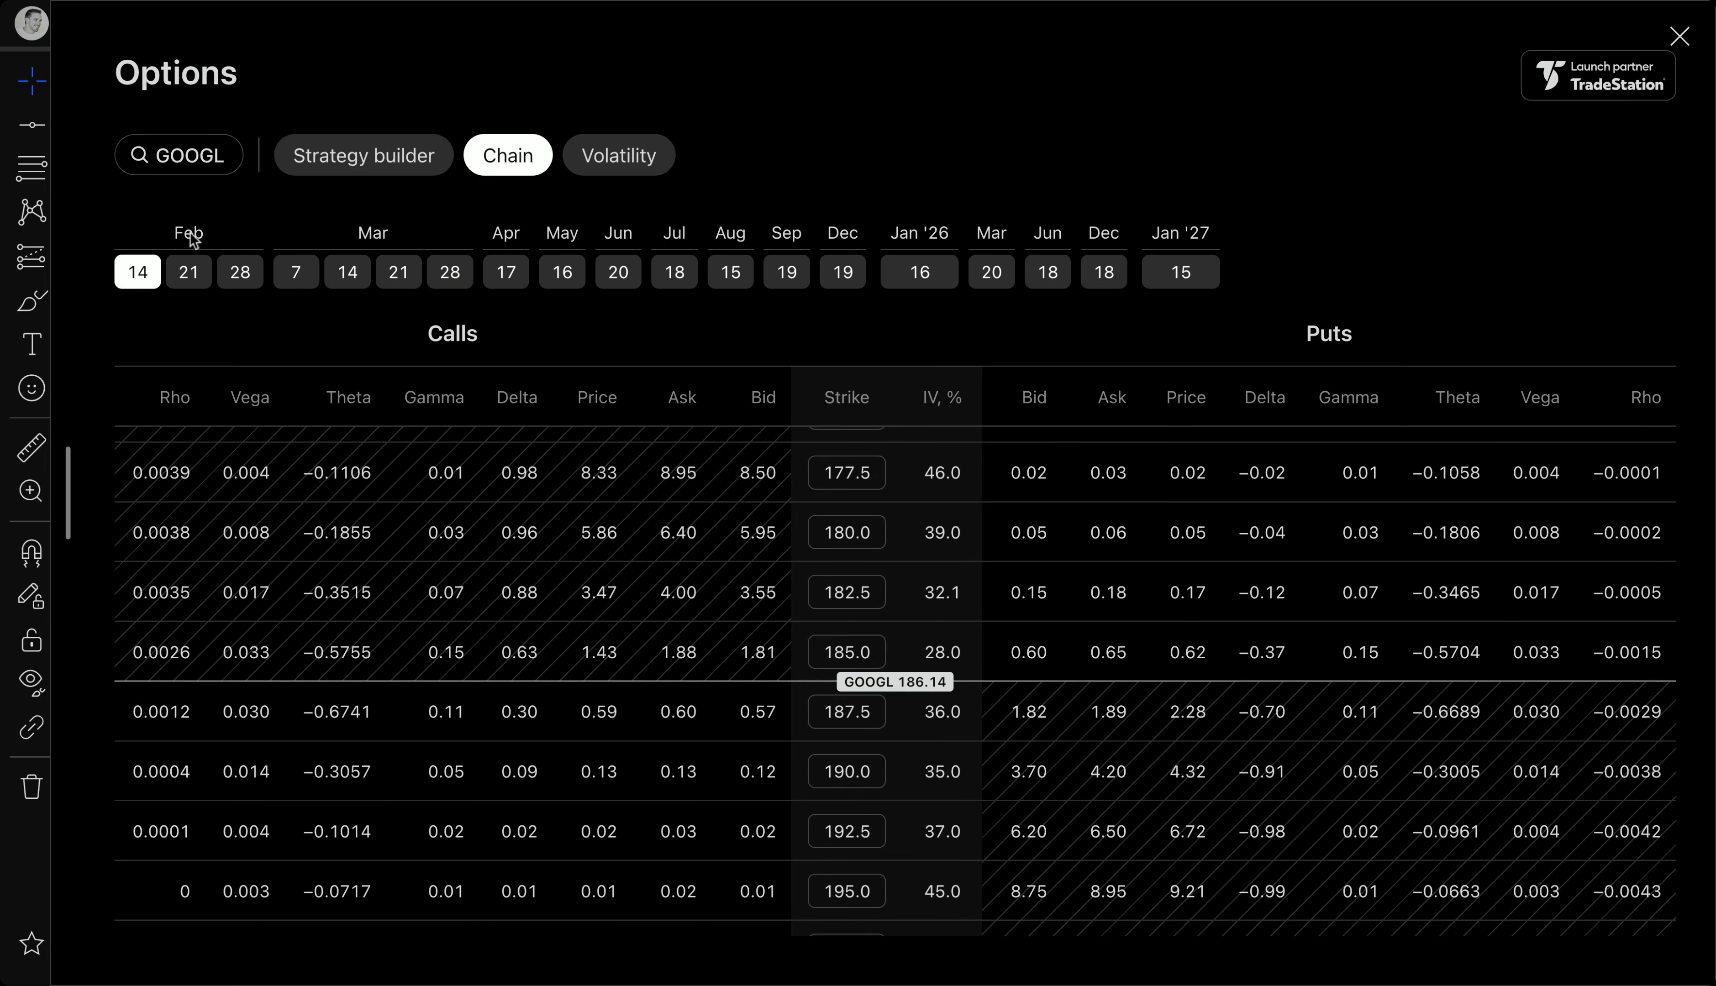
left_click(197, 270)
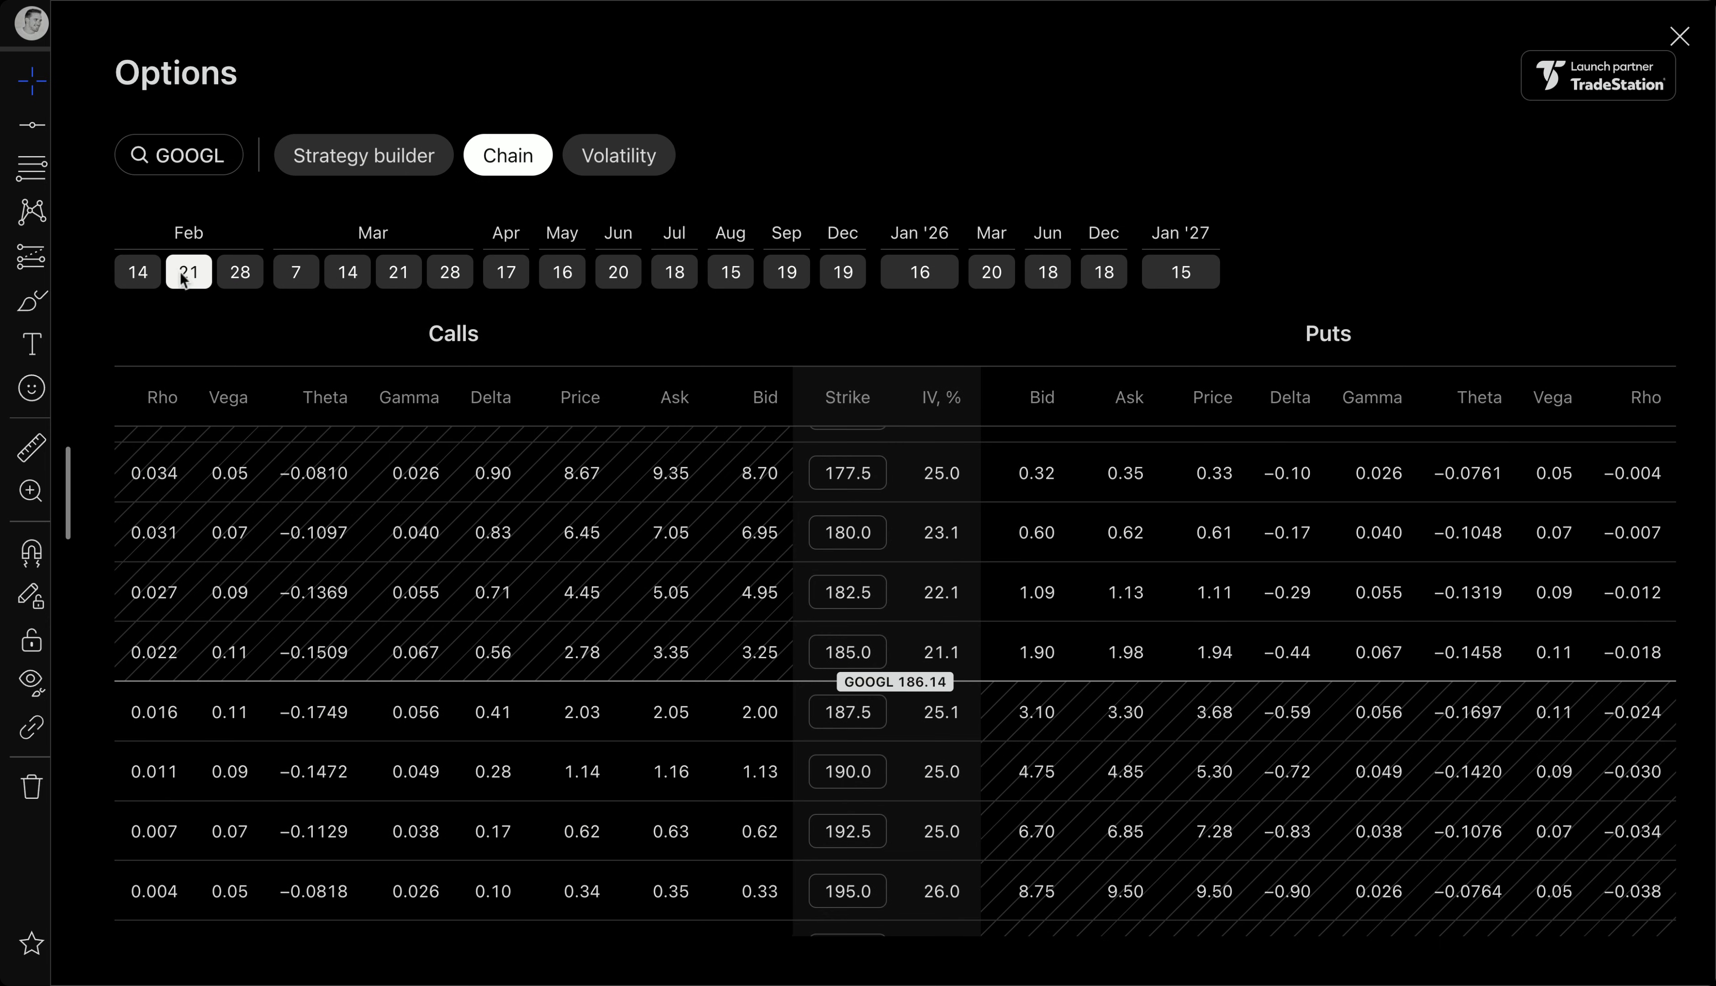
left_click(237, 274)
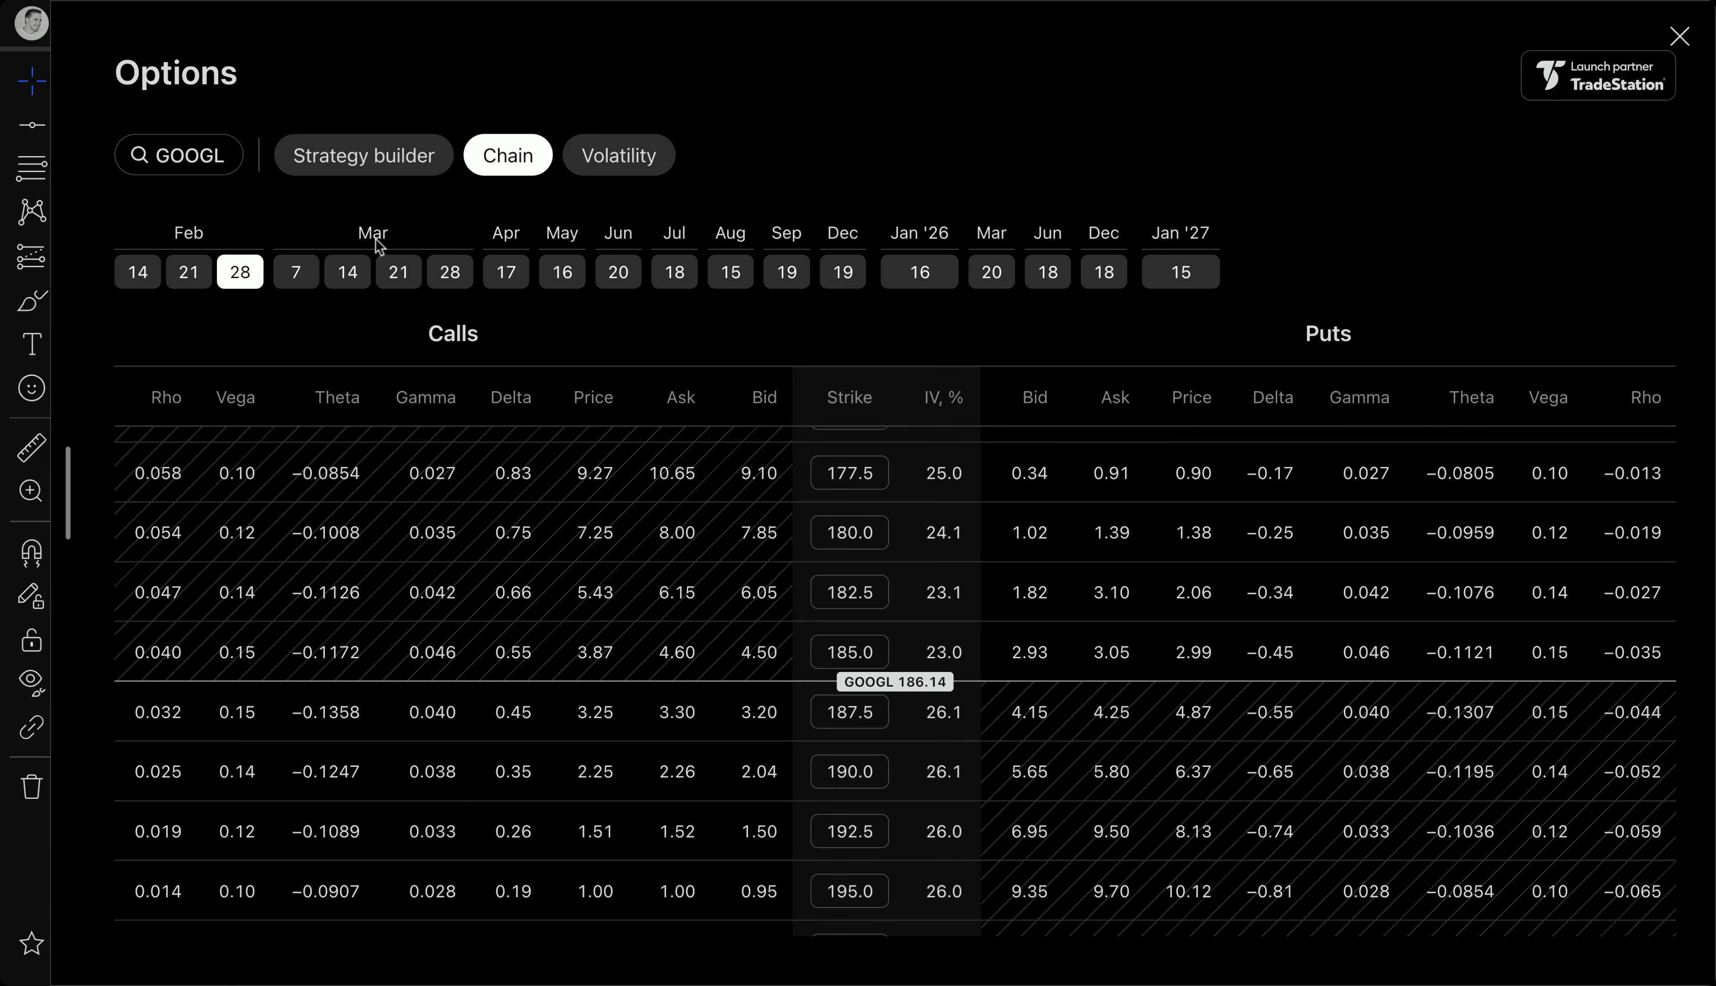
- Step through expiries Mar 7 to Jun 20, then March, June and December 2026
left_click(295, 272)
left_click(344, 272)
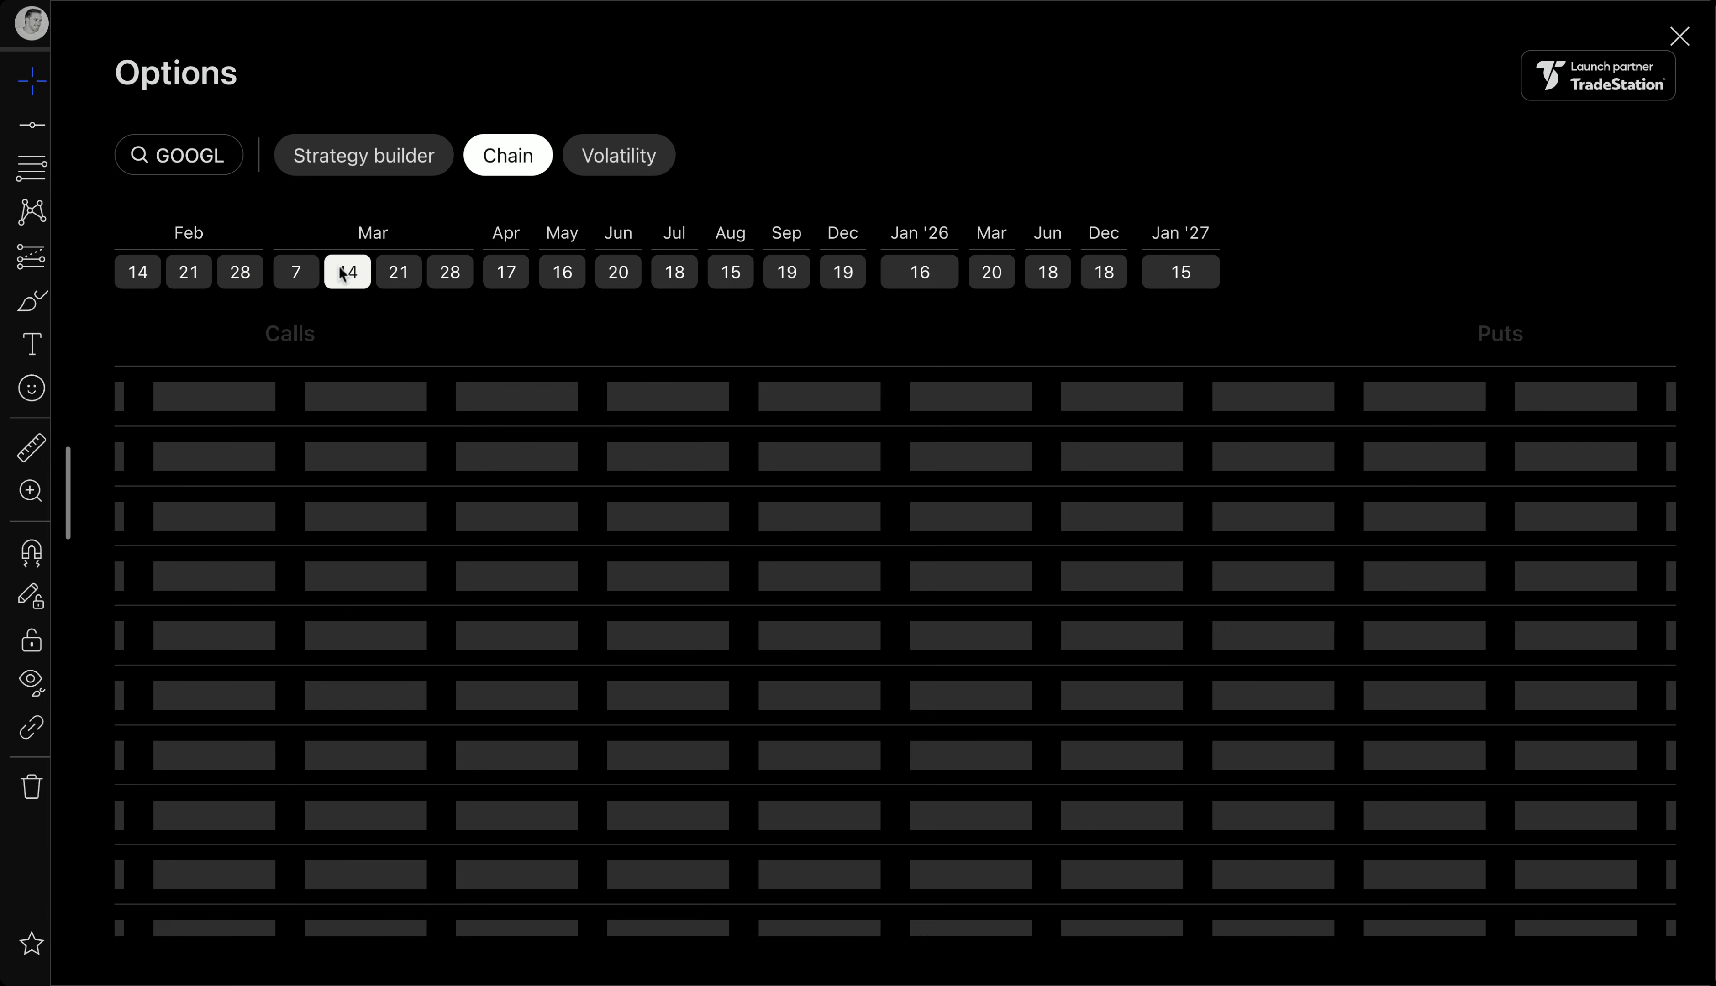
left_click(396, 276)
left_click(443, 278)
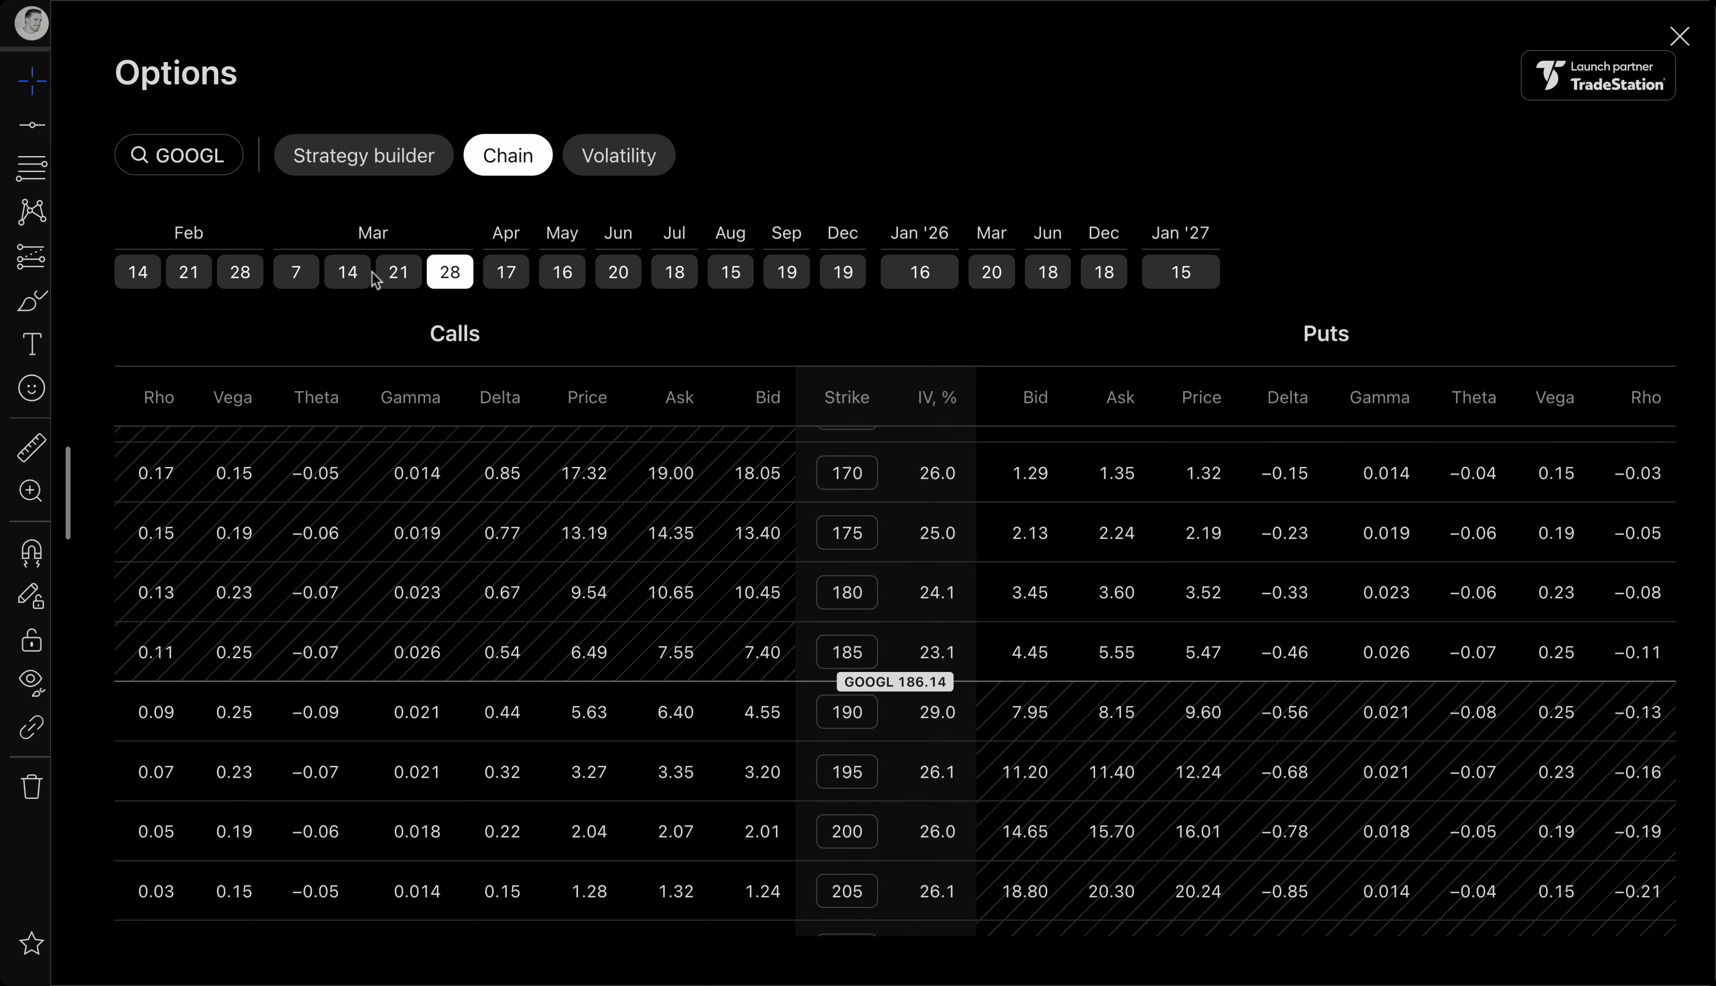
left_click(504, 273)
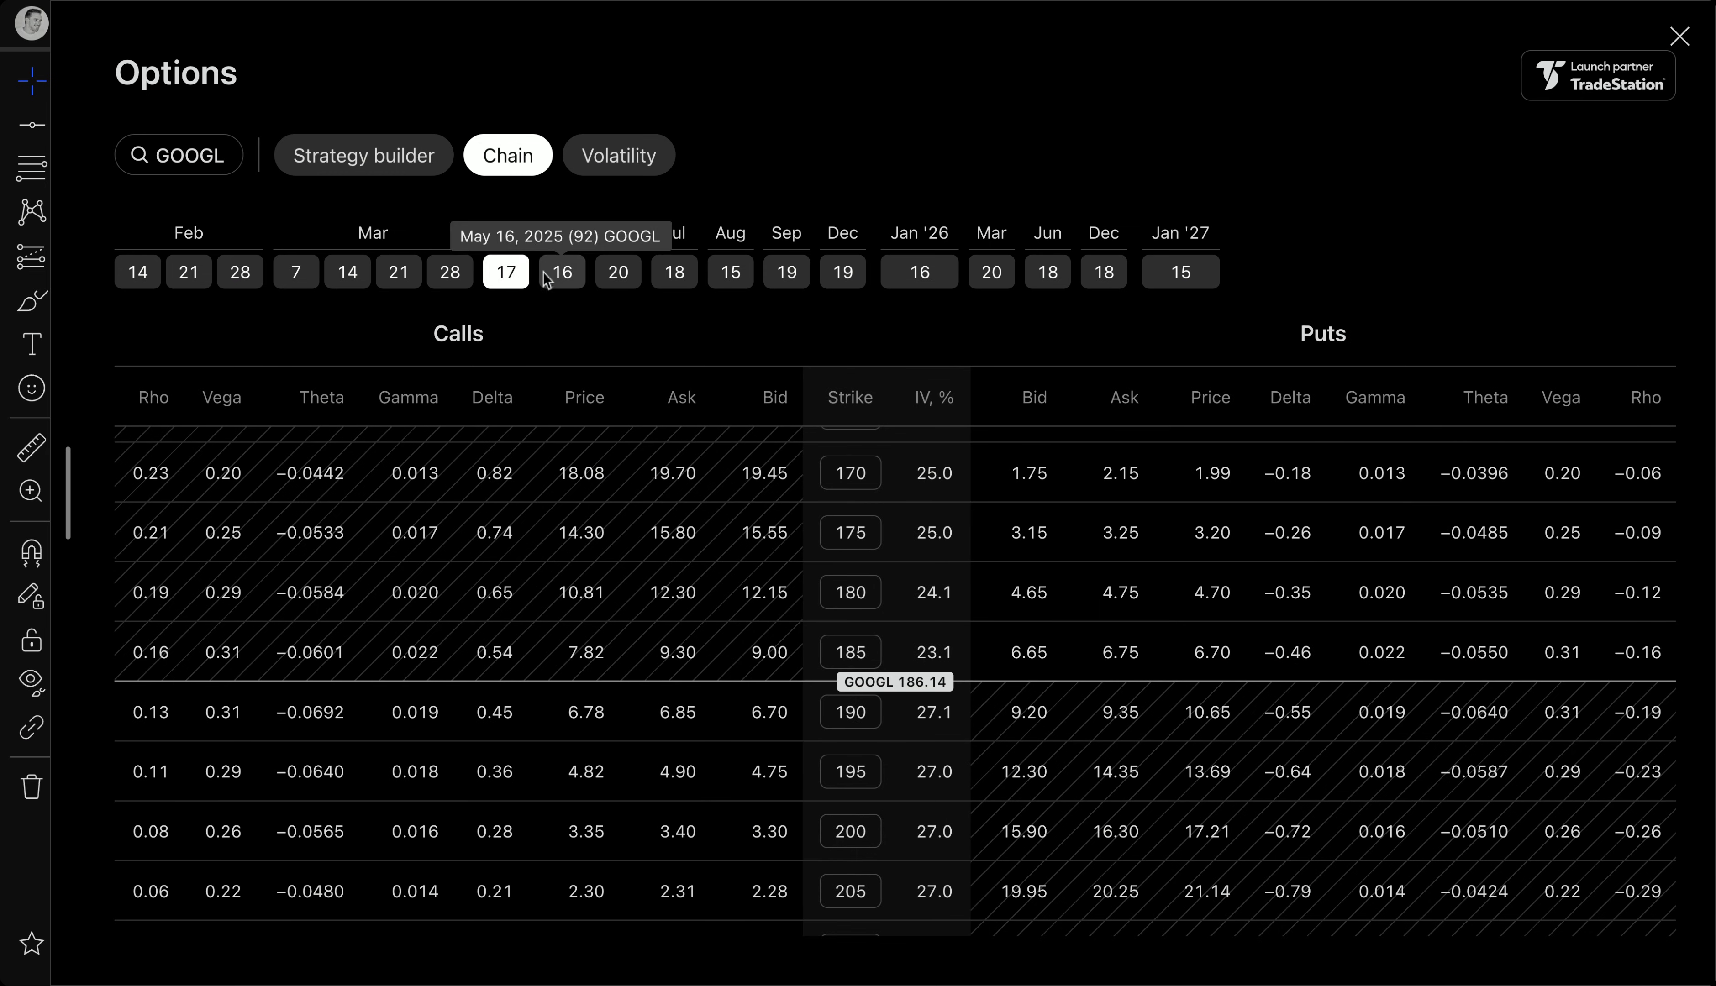
left_click(552, 276)
left_click(617, 274)
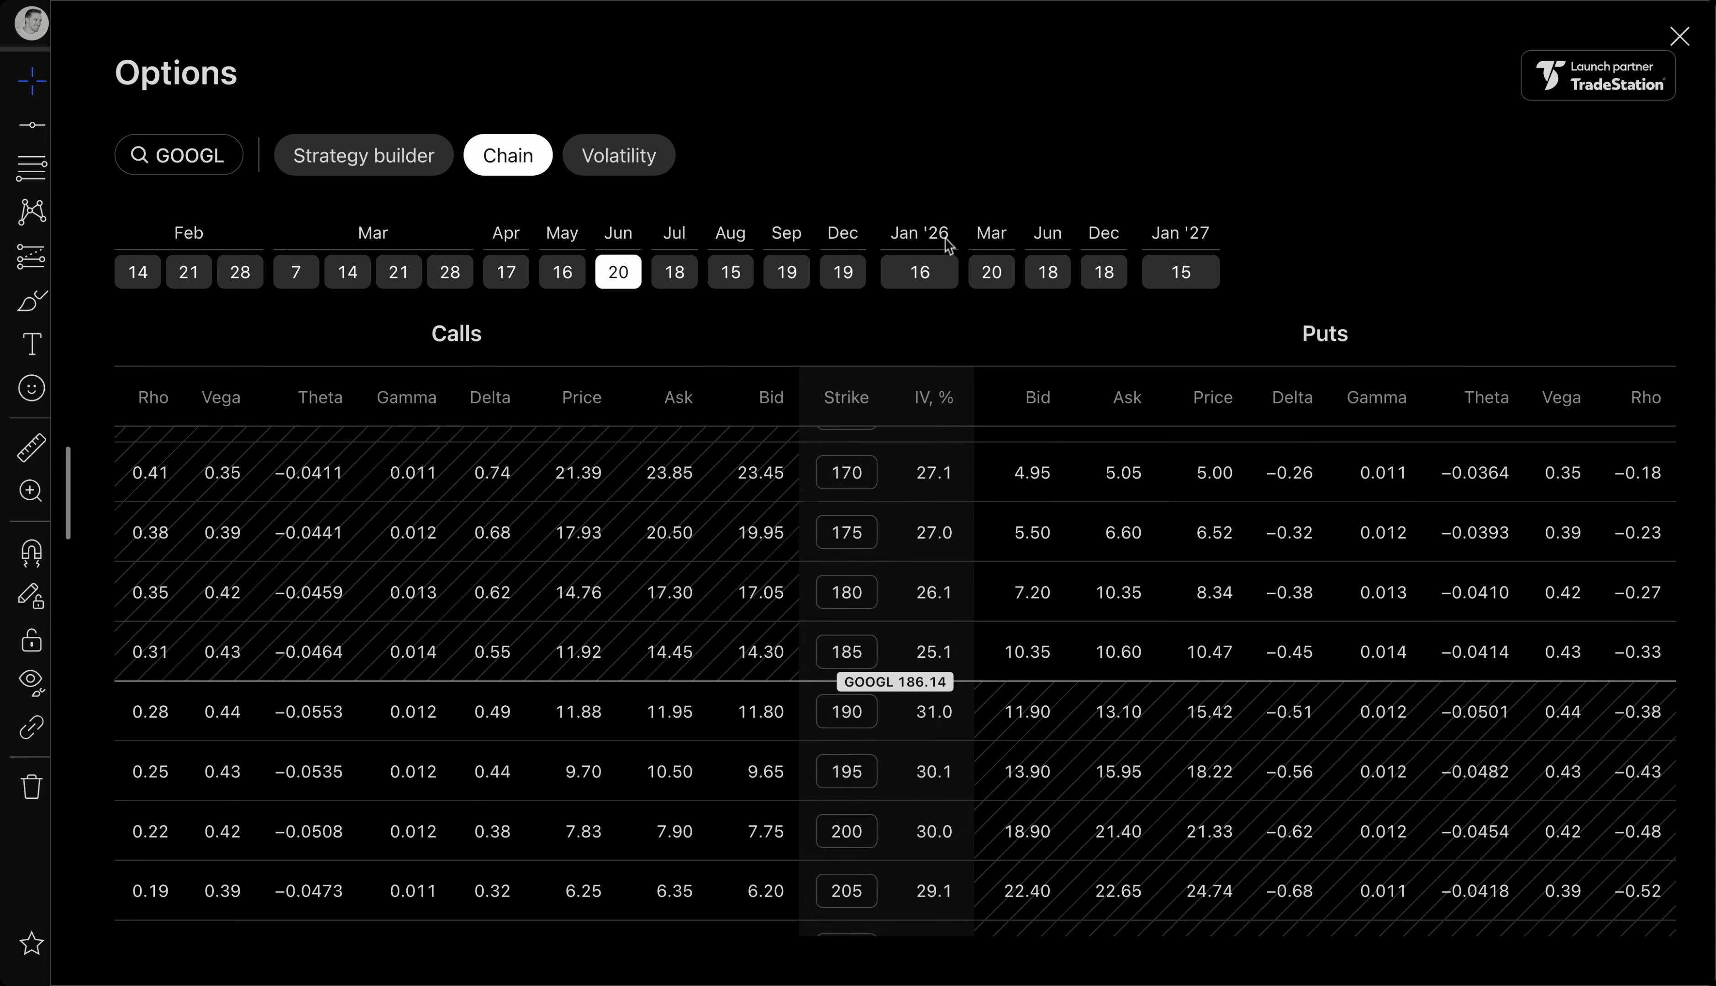
left_click(990, 272)
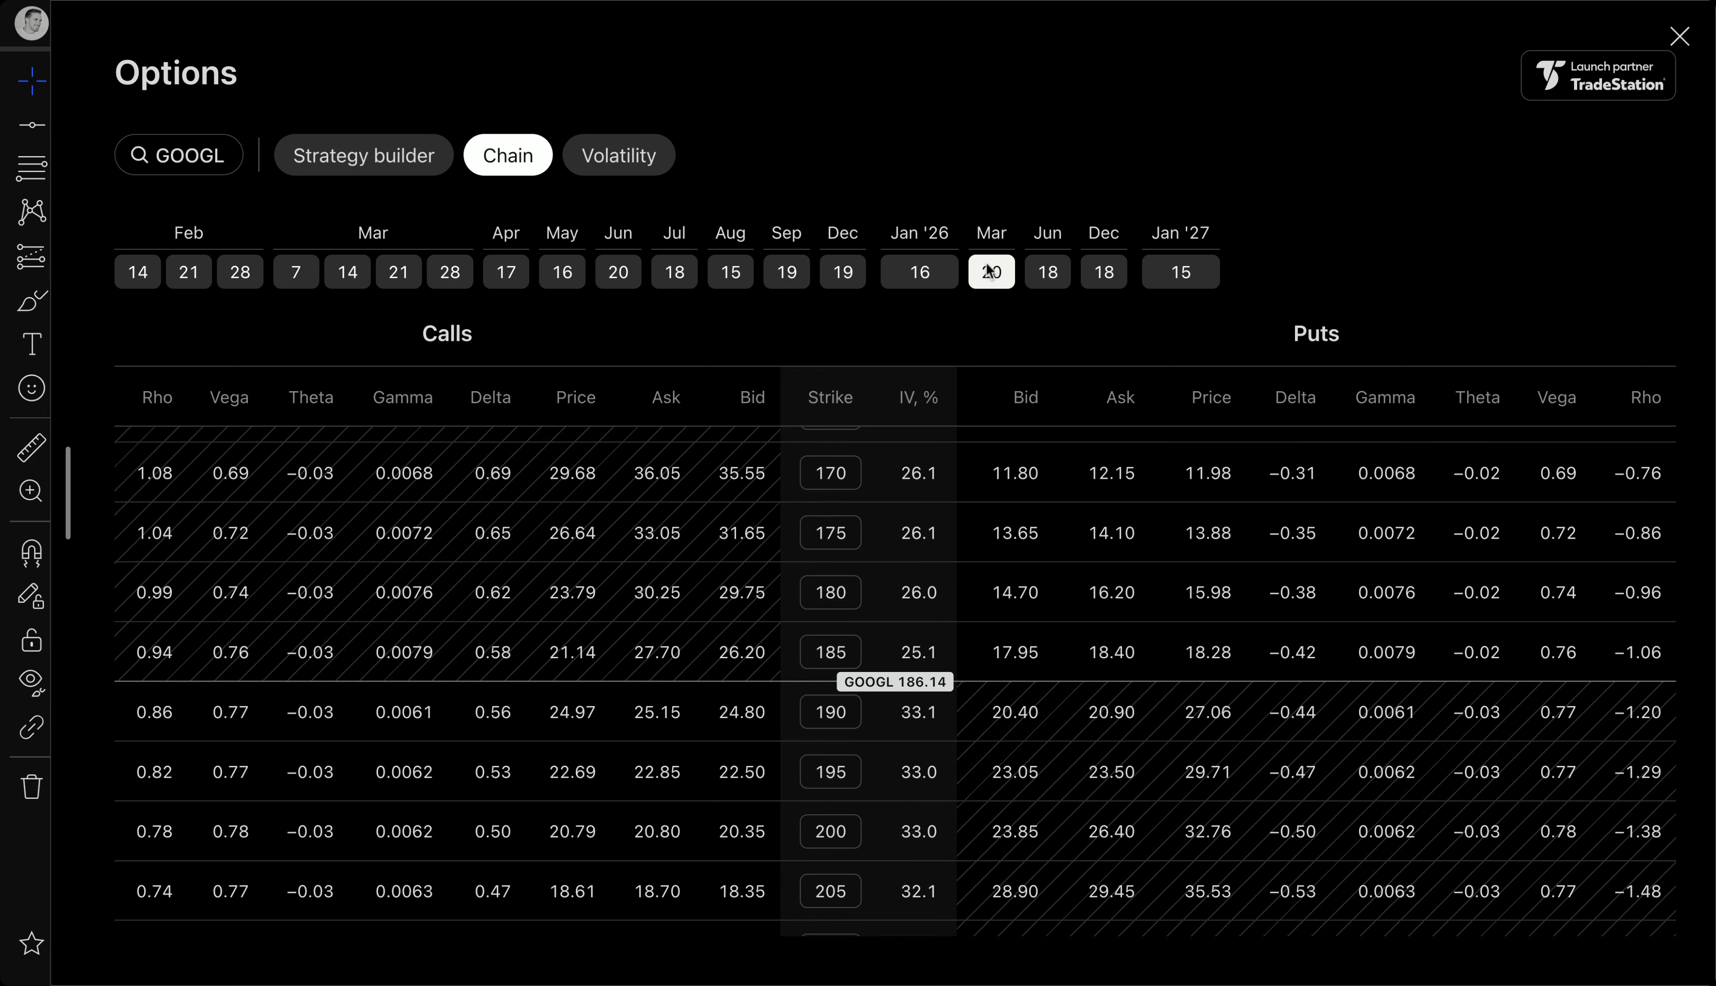
left_click(1045, 272)
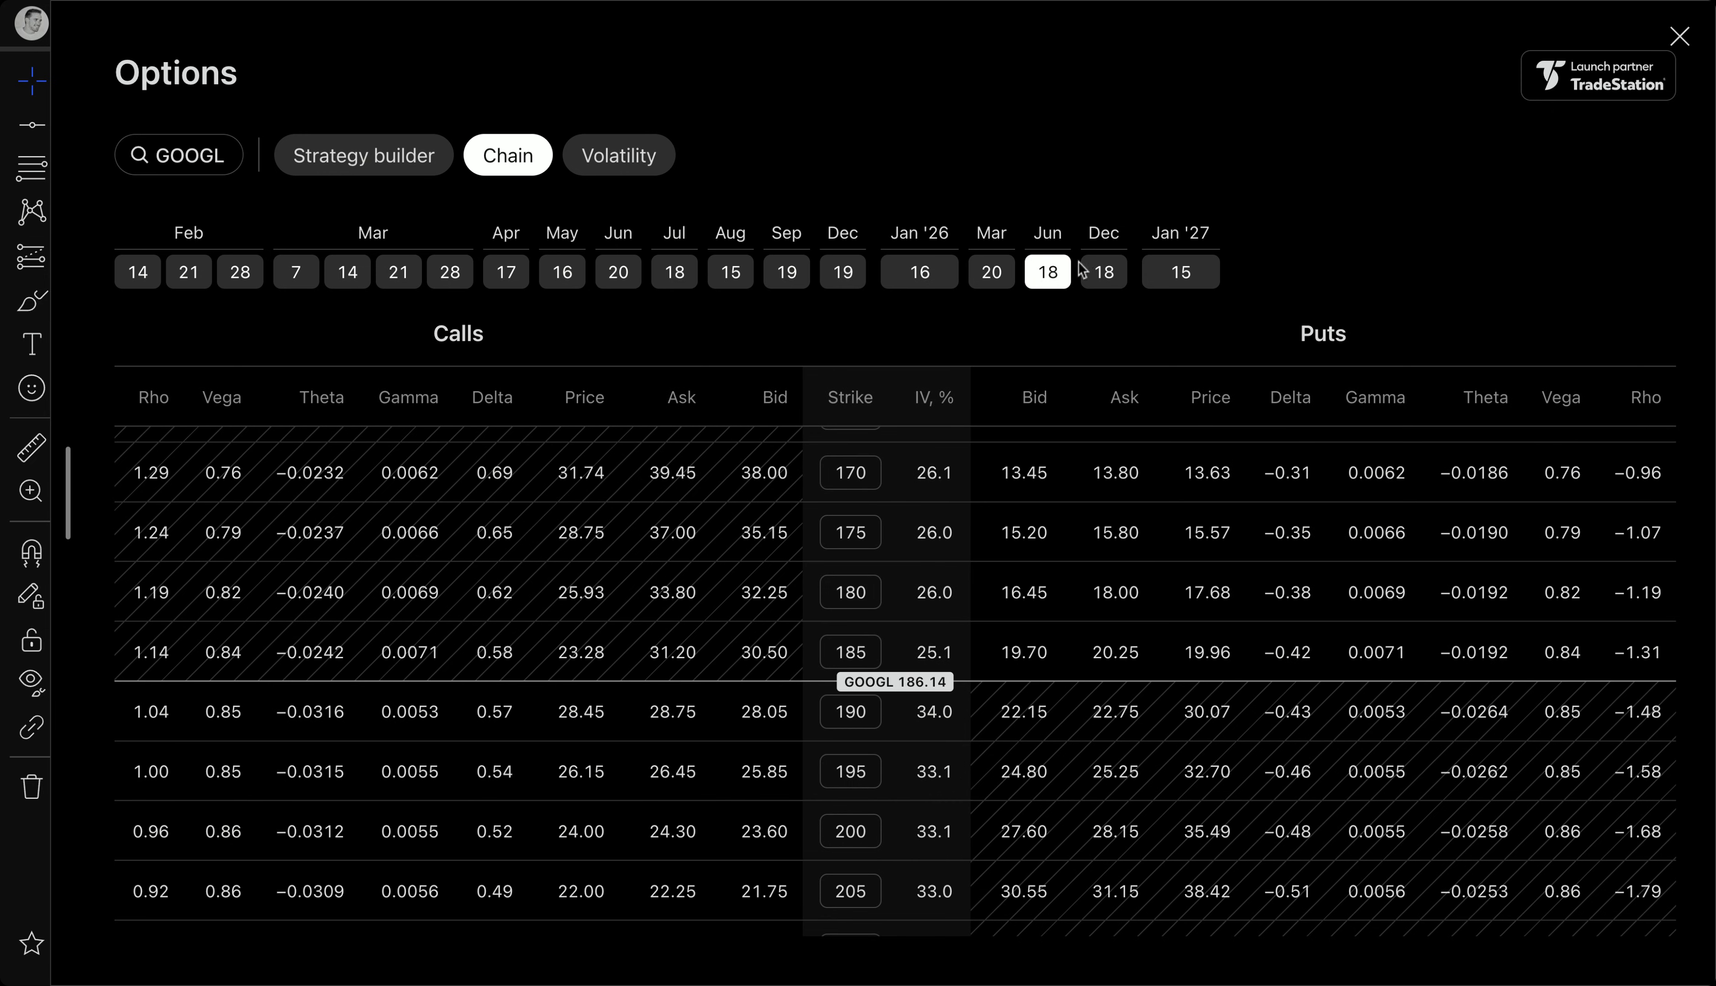
left_click(1097, 272)
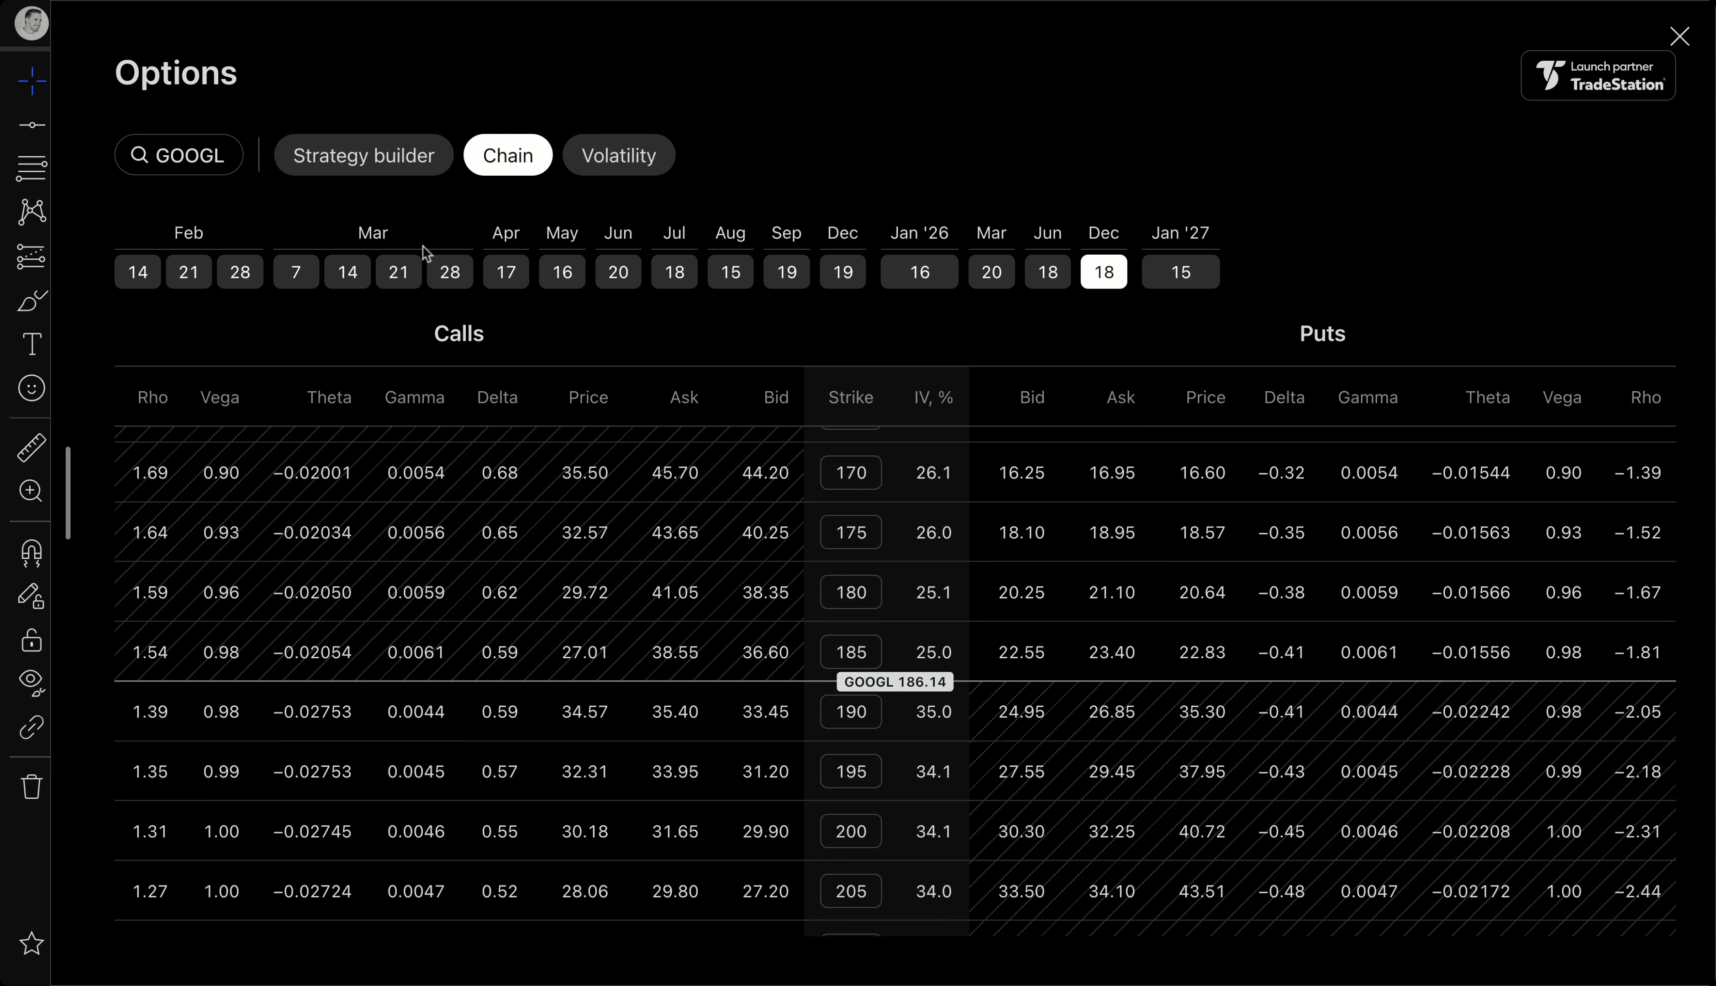
- Cycle twice through the Mar 7, Mar 14, Mar 21 and Mar 28 chains, ending on Mar 28
left_click(304, 273)
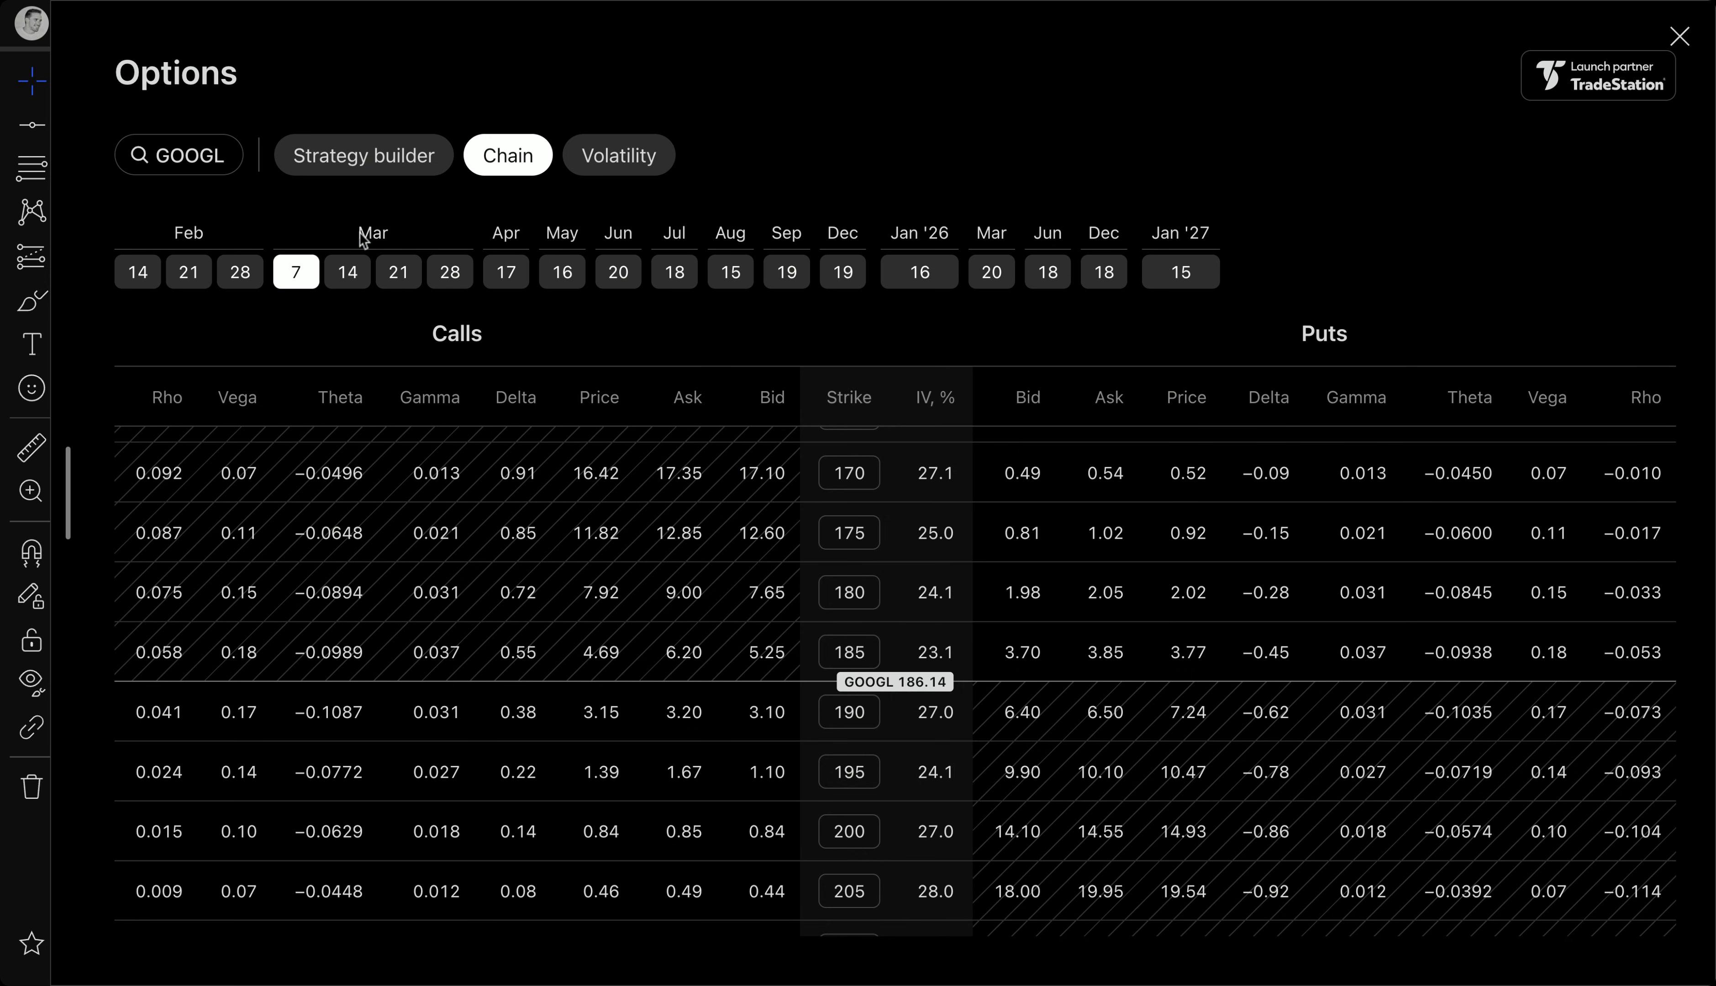
left_click(346, 273)
left_click(386, 274)
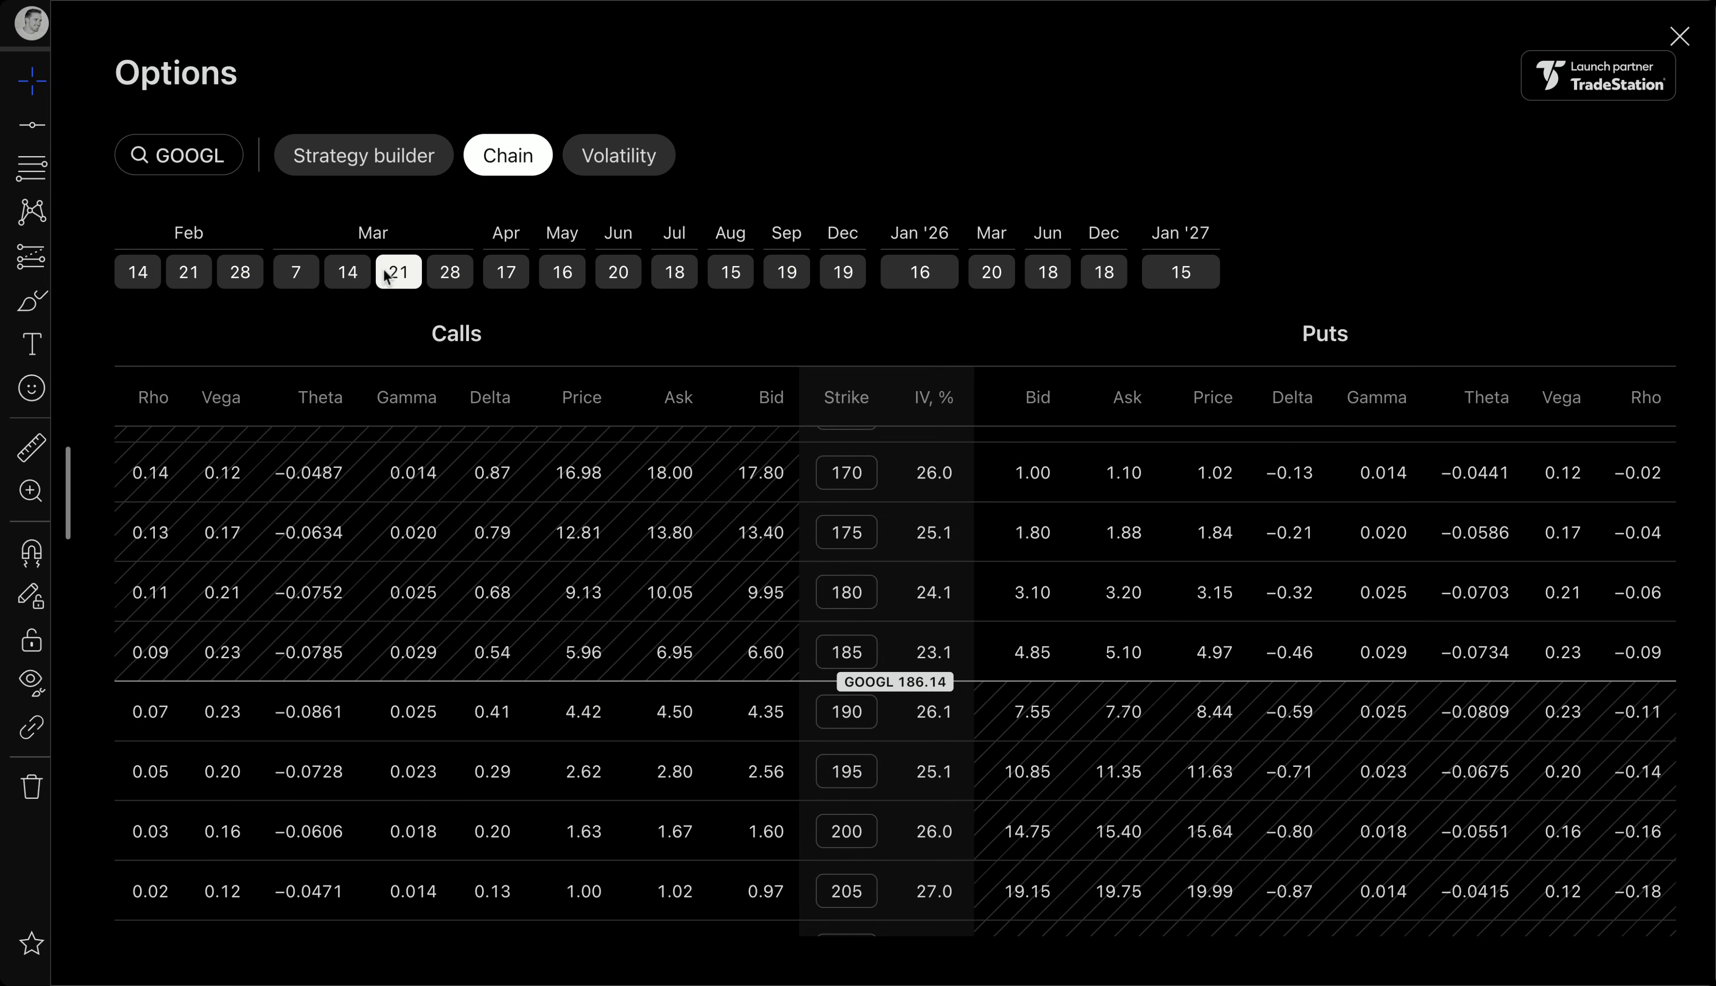
left_click(436, 274)
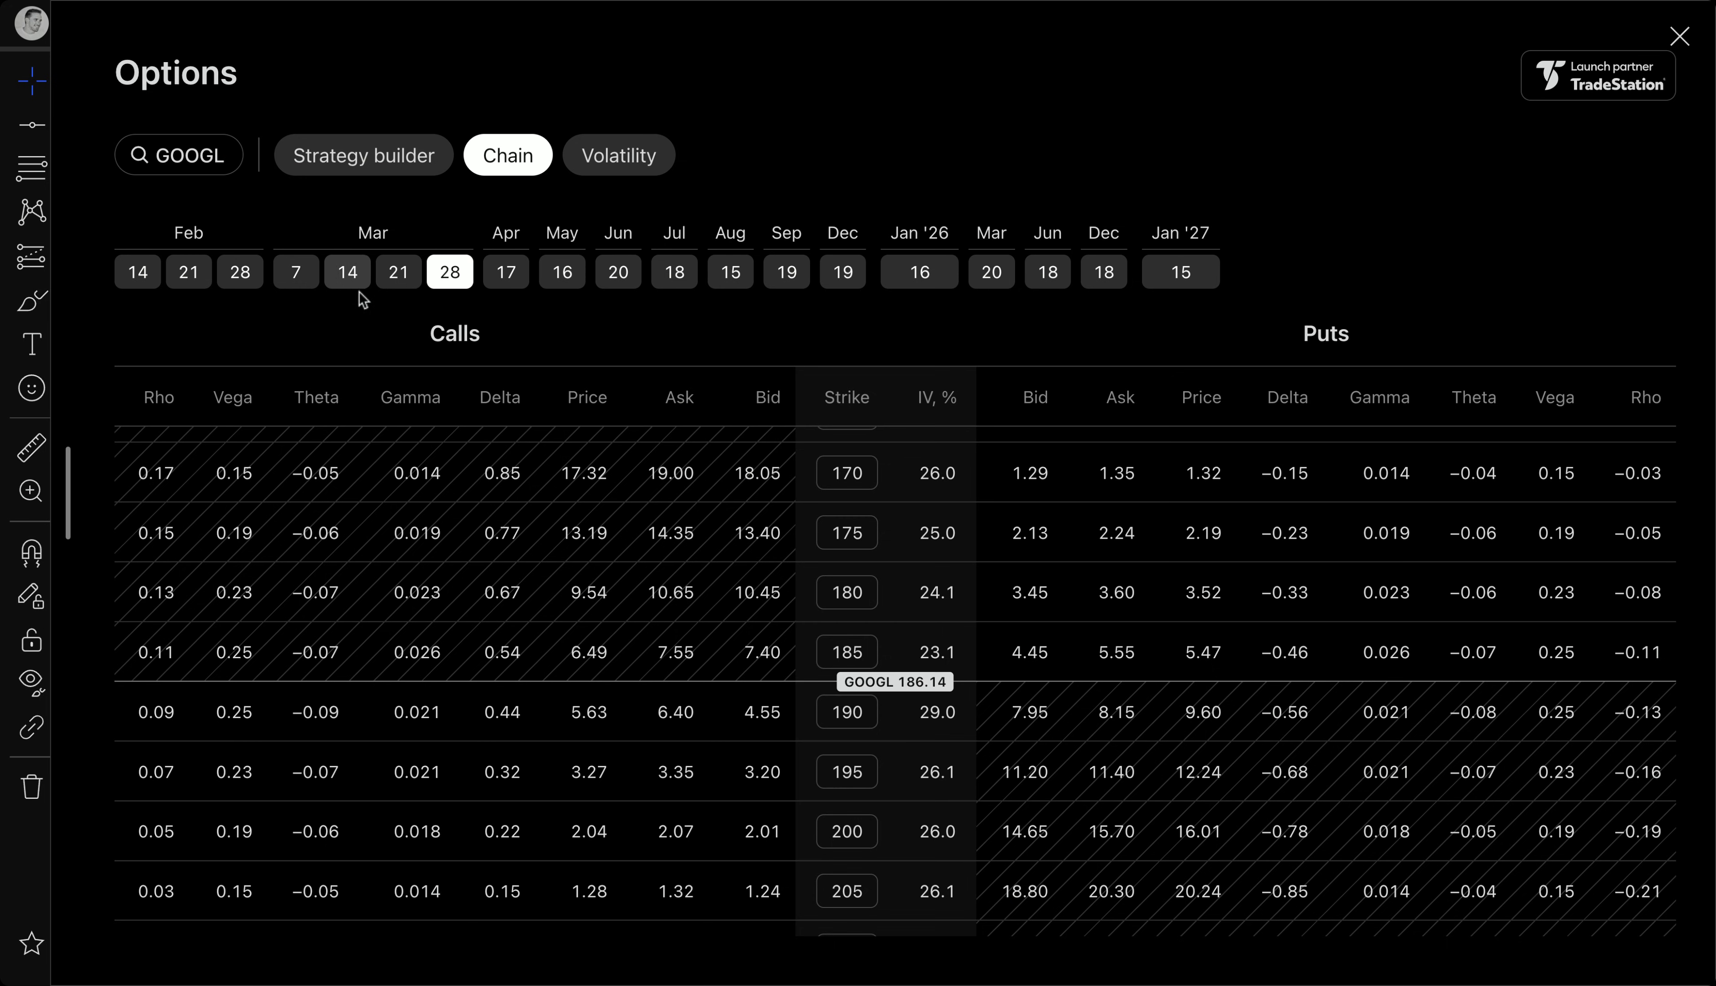
left_click(294, 273)
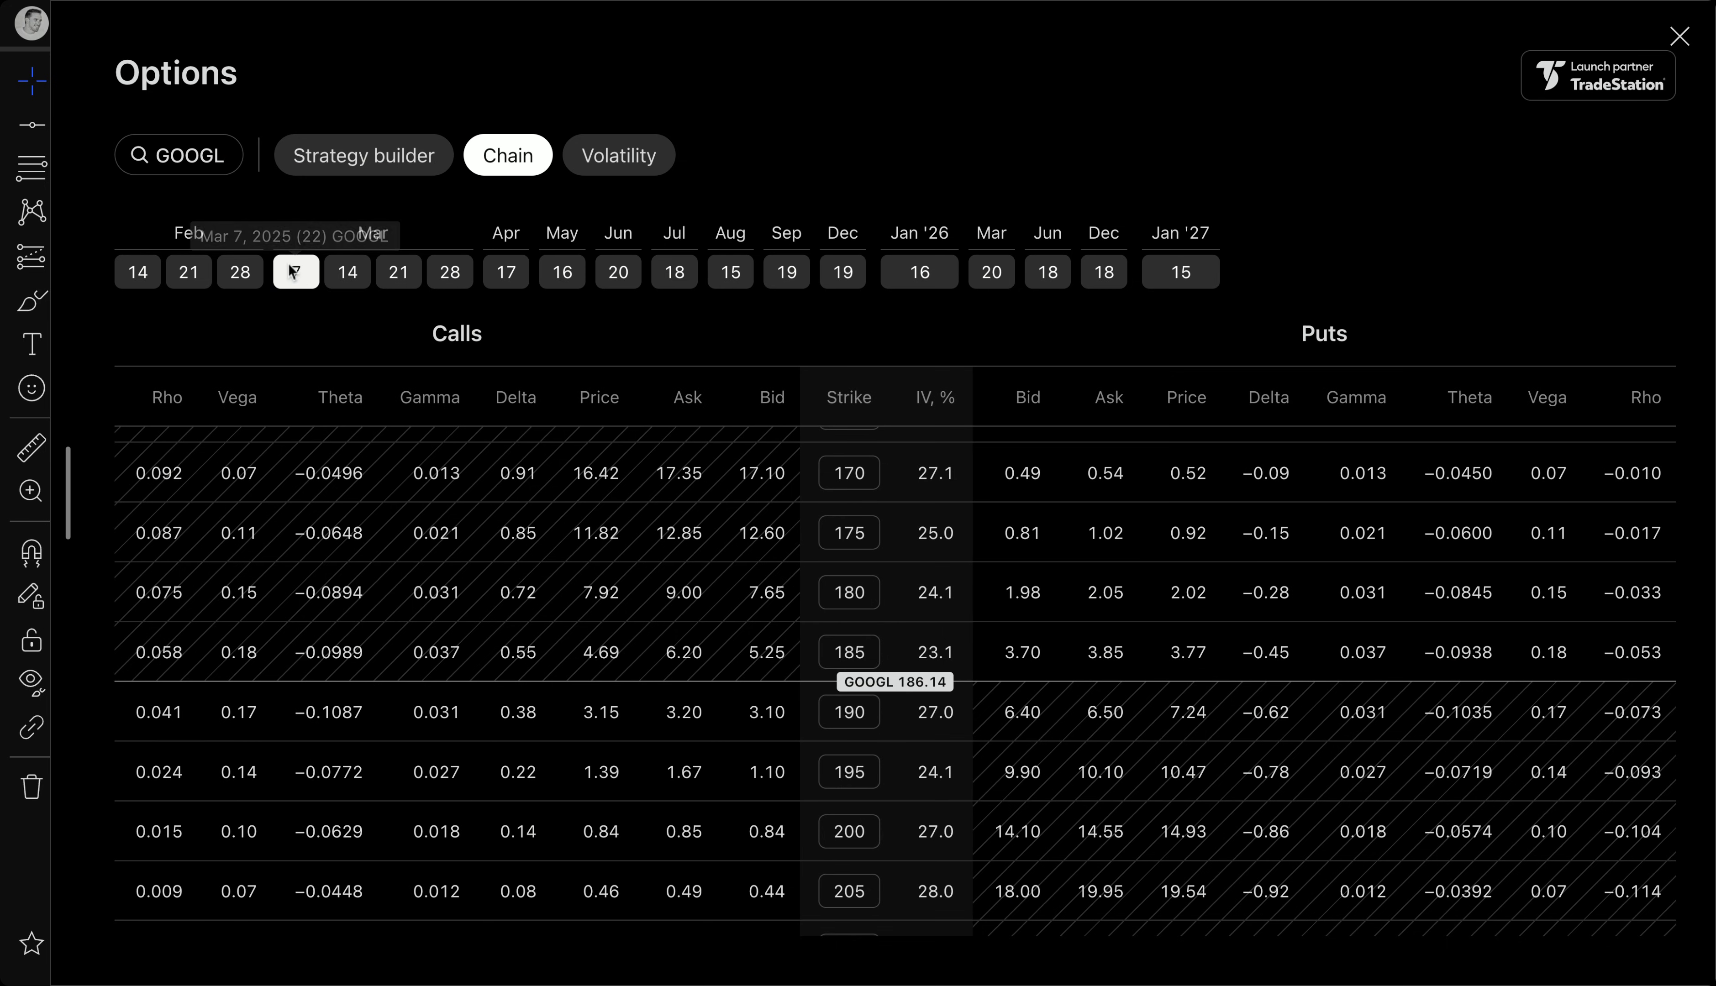
left_click(348, 272)
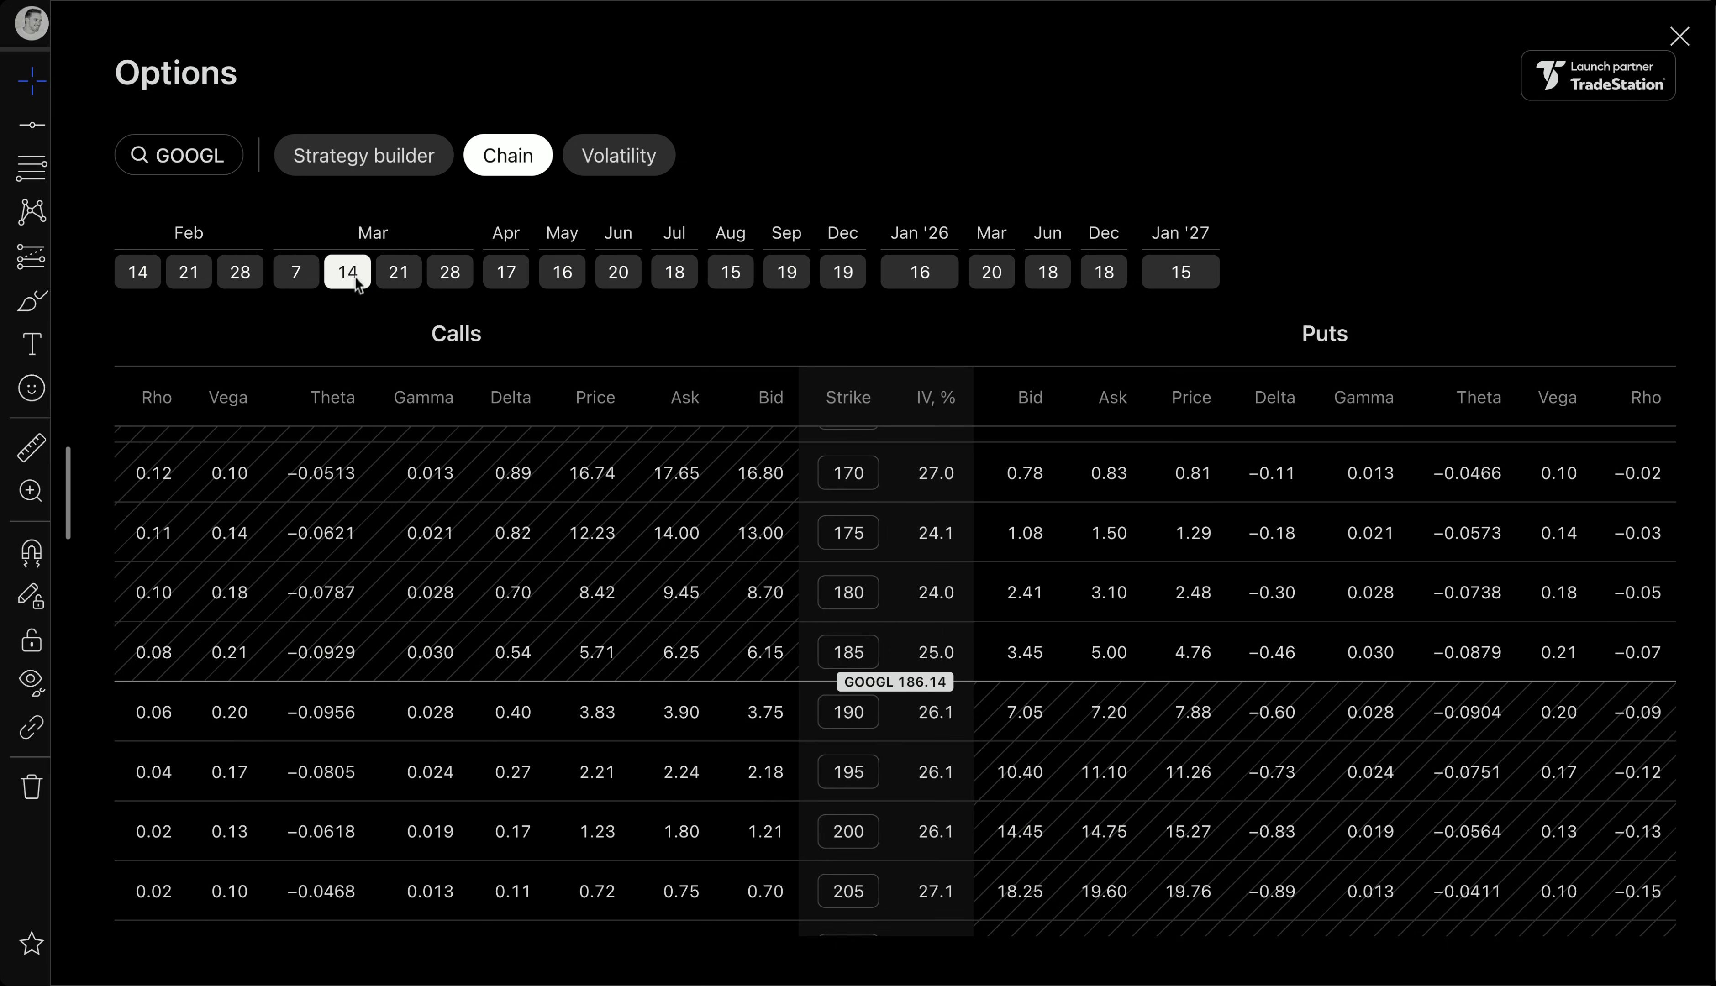
left_click(395, 272)
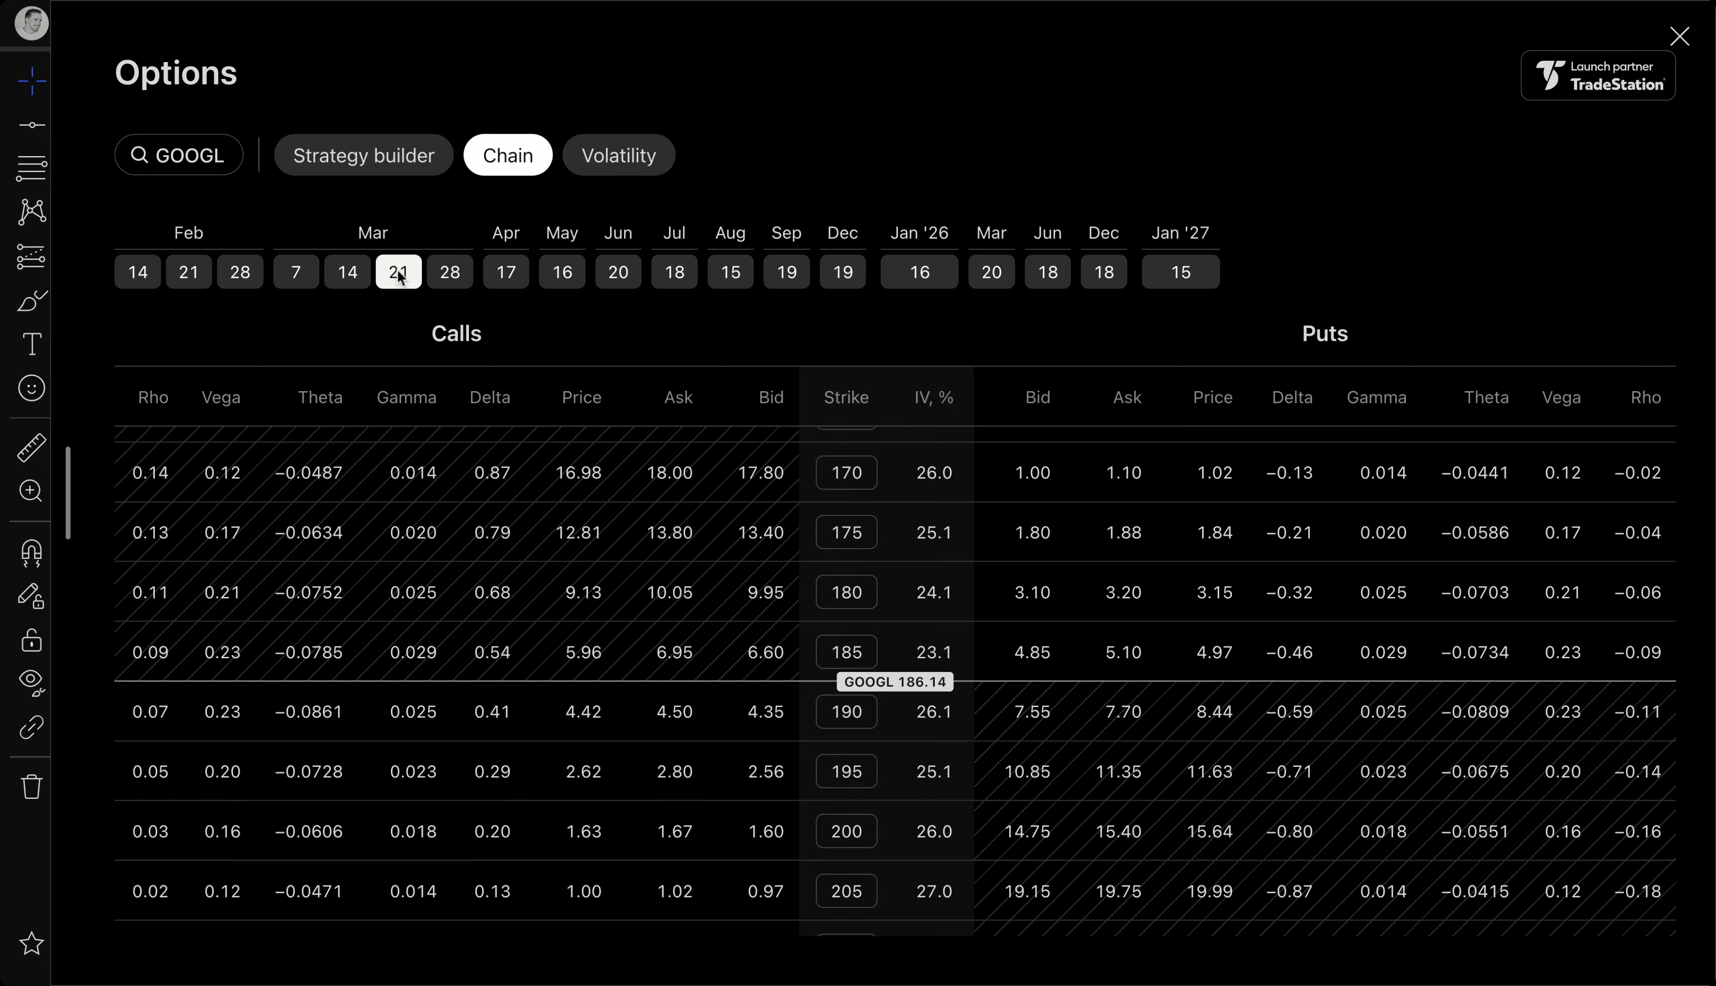
left_click(444, 270)
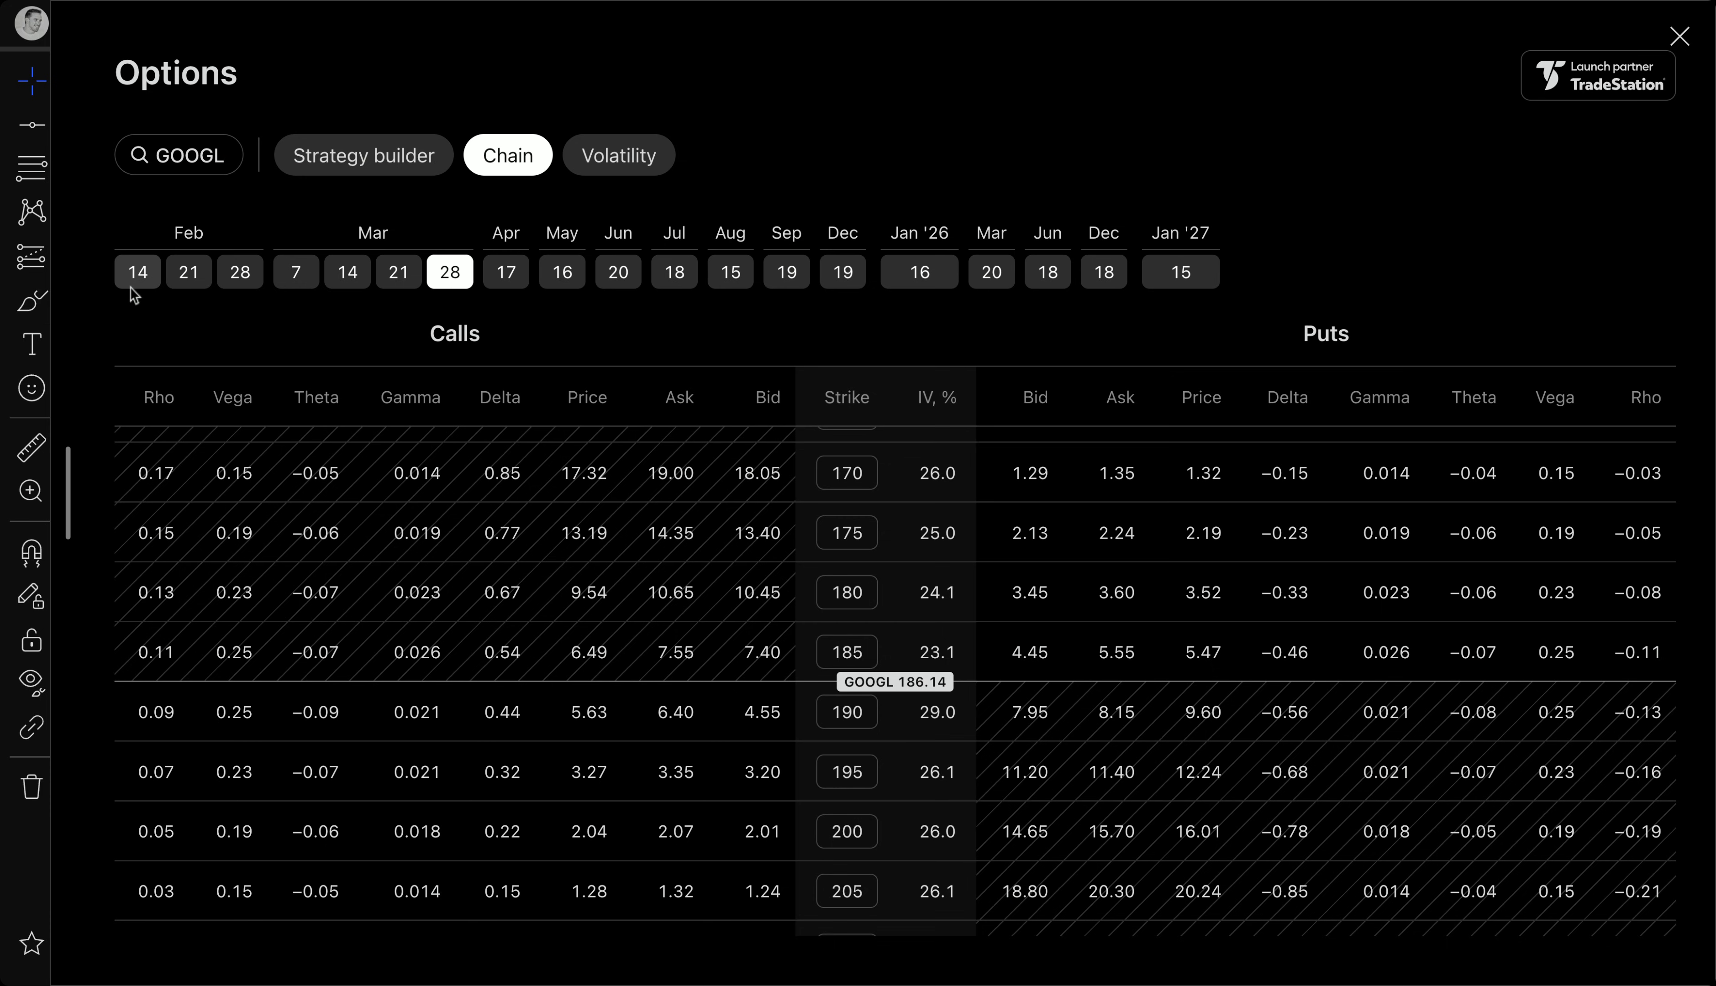
- Toggle among the Feb 14, Mar 7 and Feb 28 expiry chains, settling on Feb 14
left_click(145, 277)
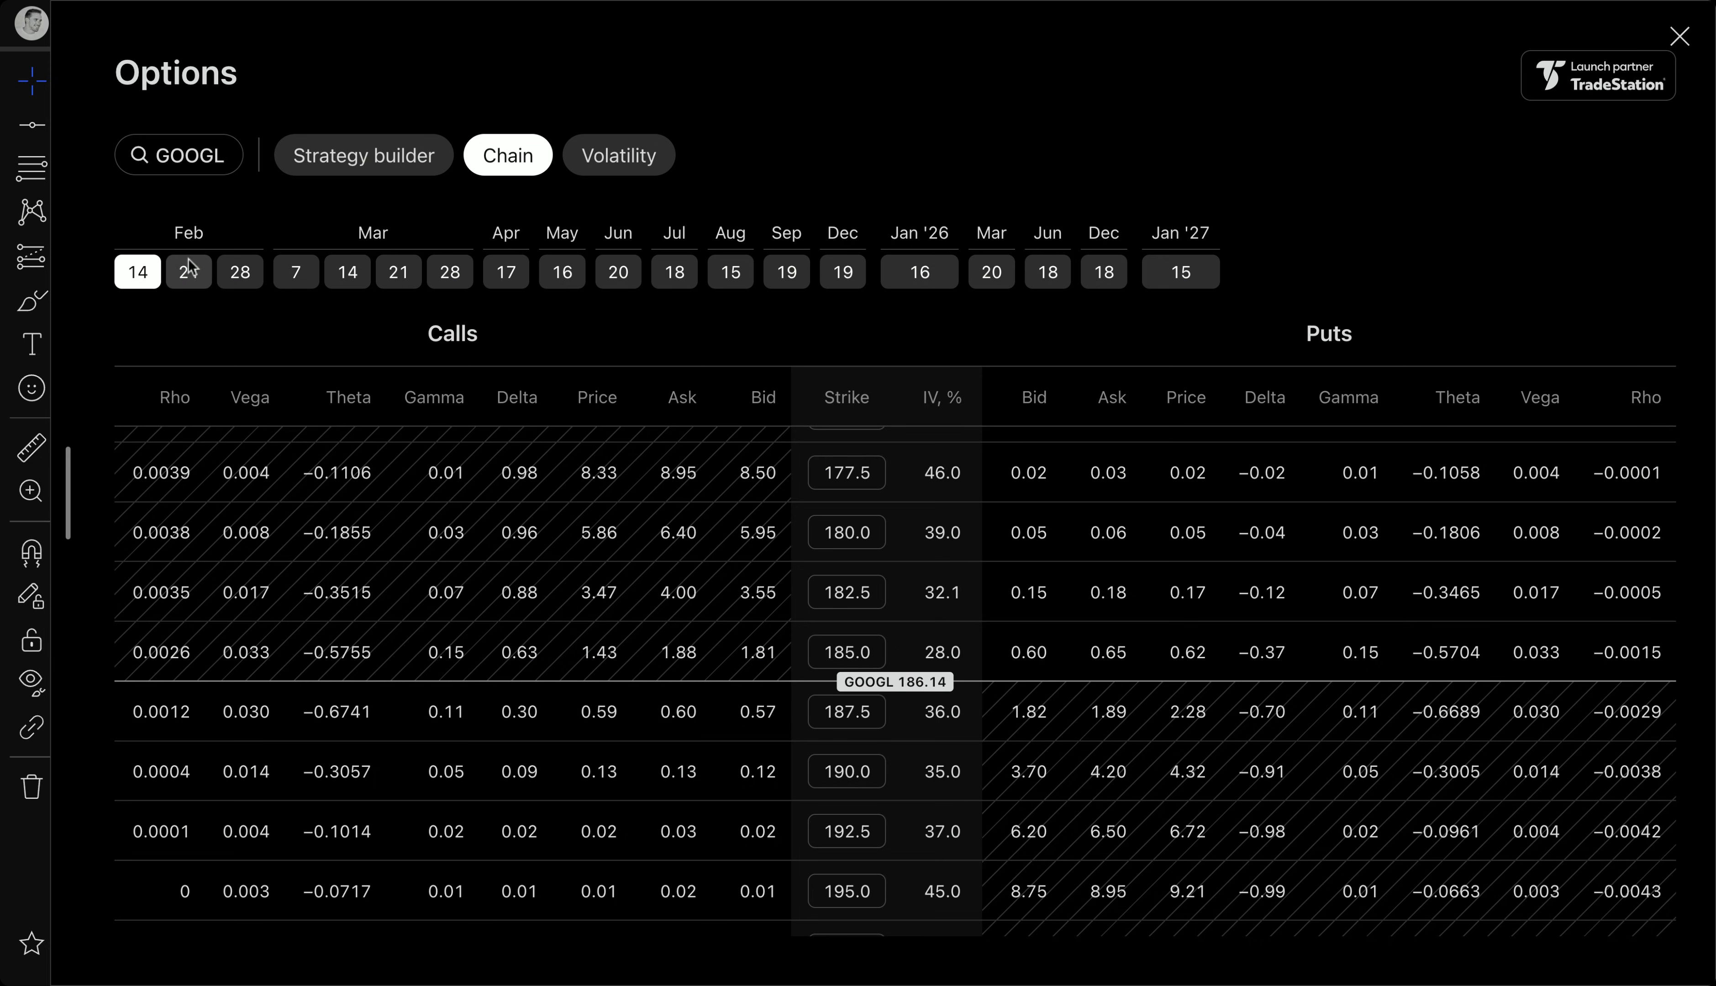
left_click(296, 273)
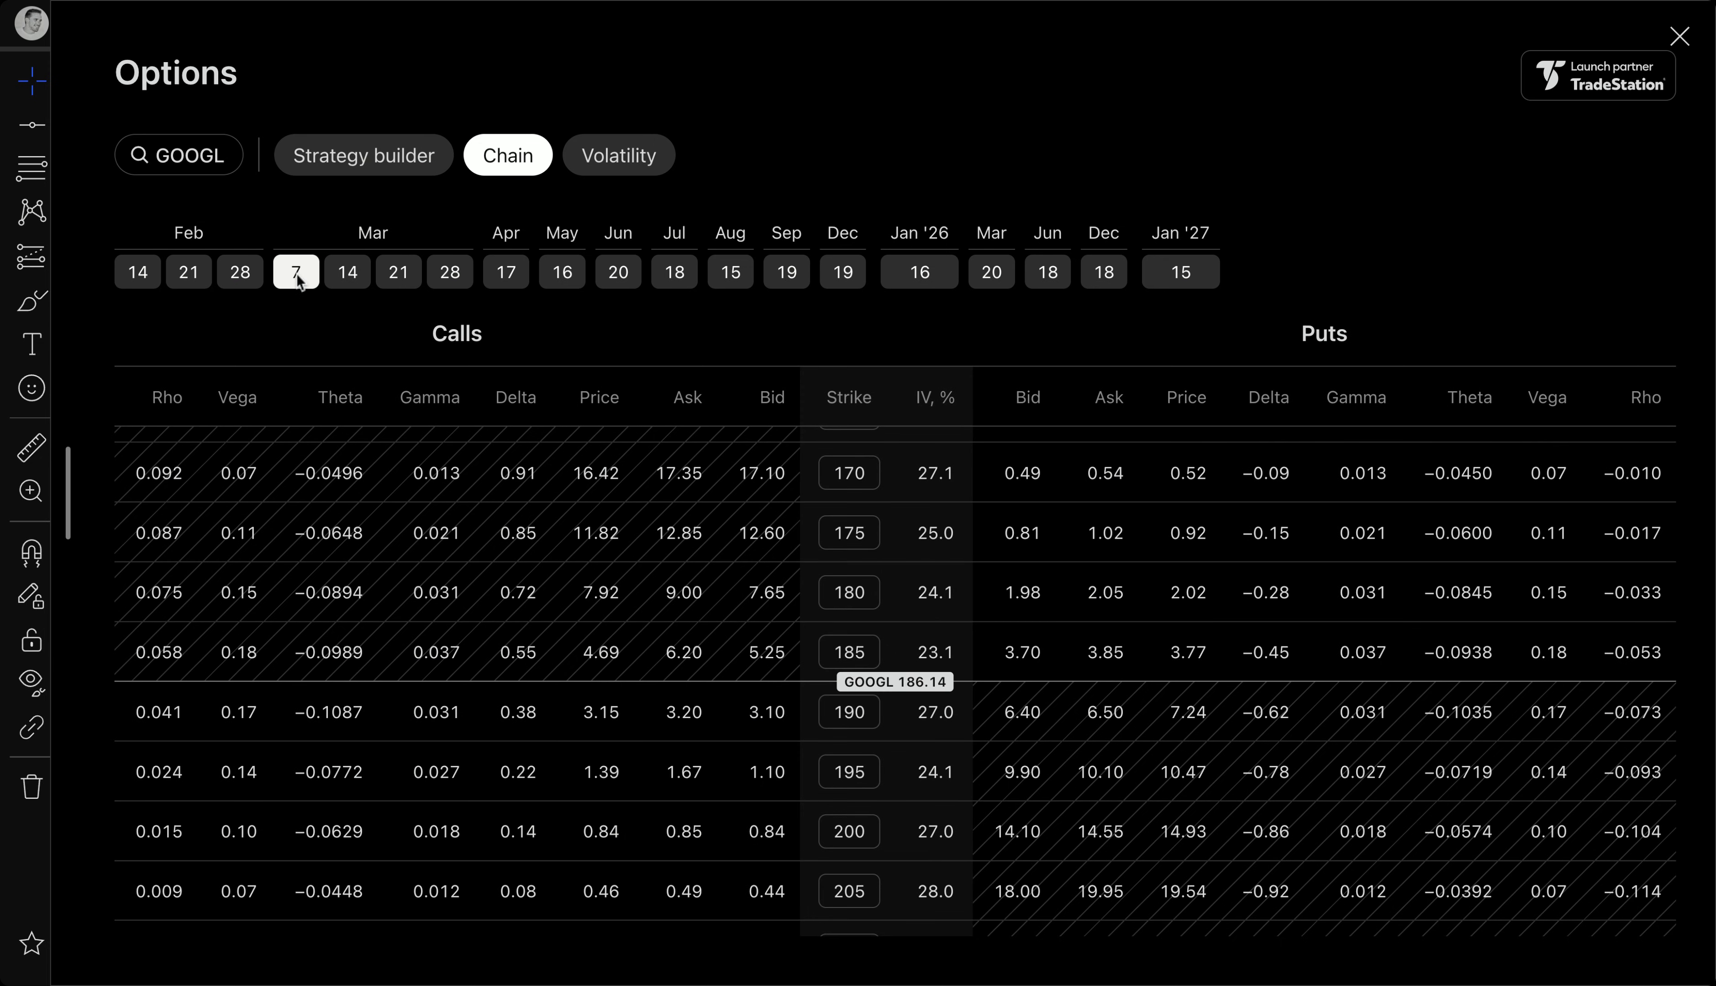
left_click(242, 272)
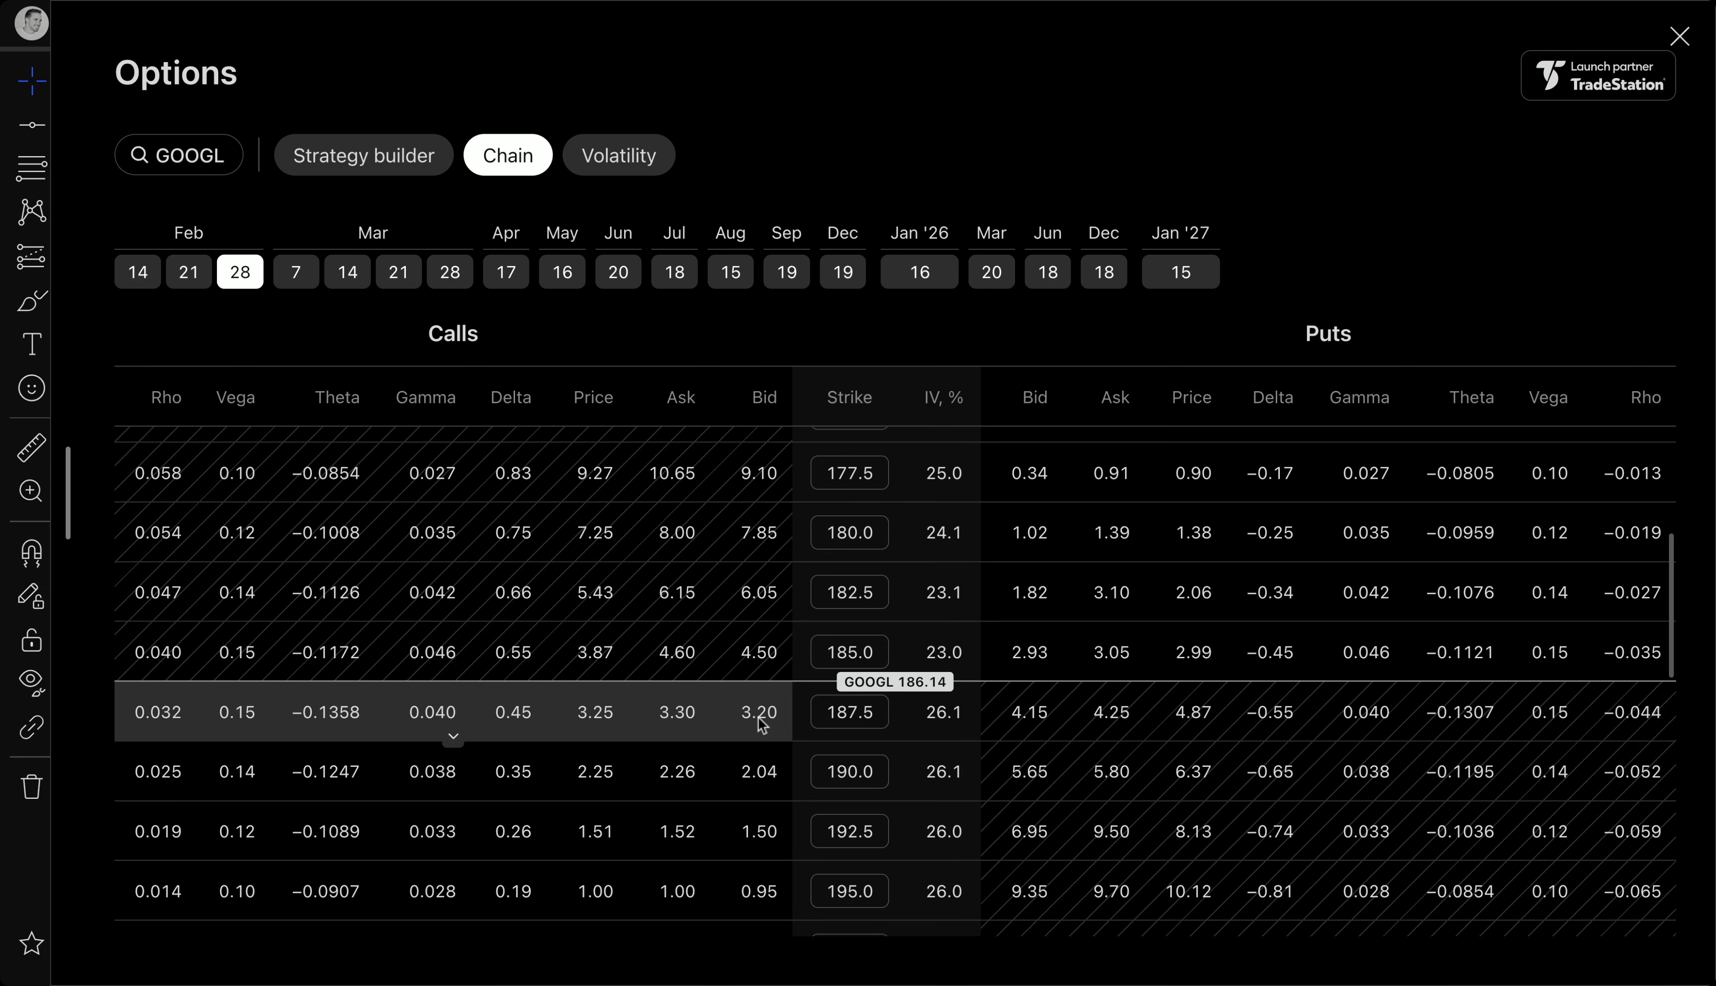
left_click(129, 271)
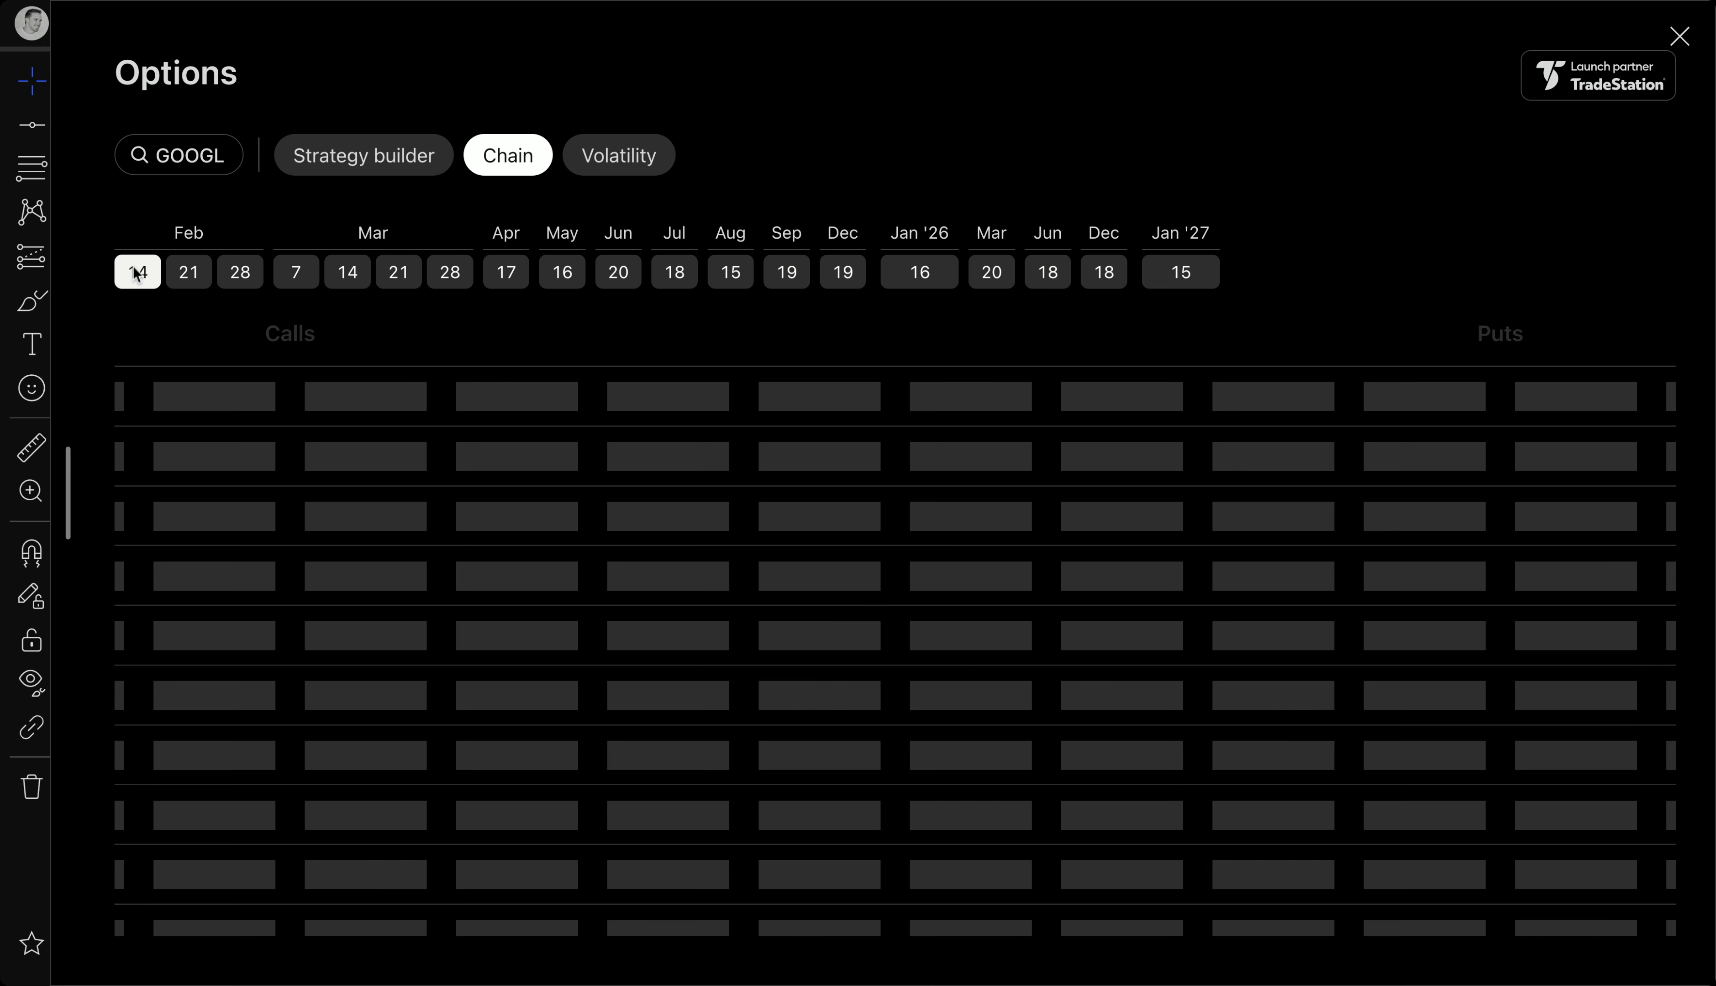
left_click(239, 272)
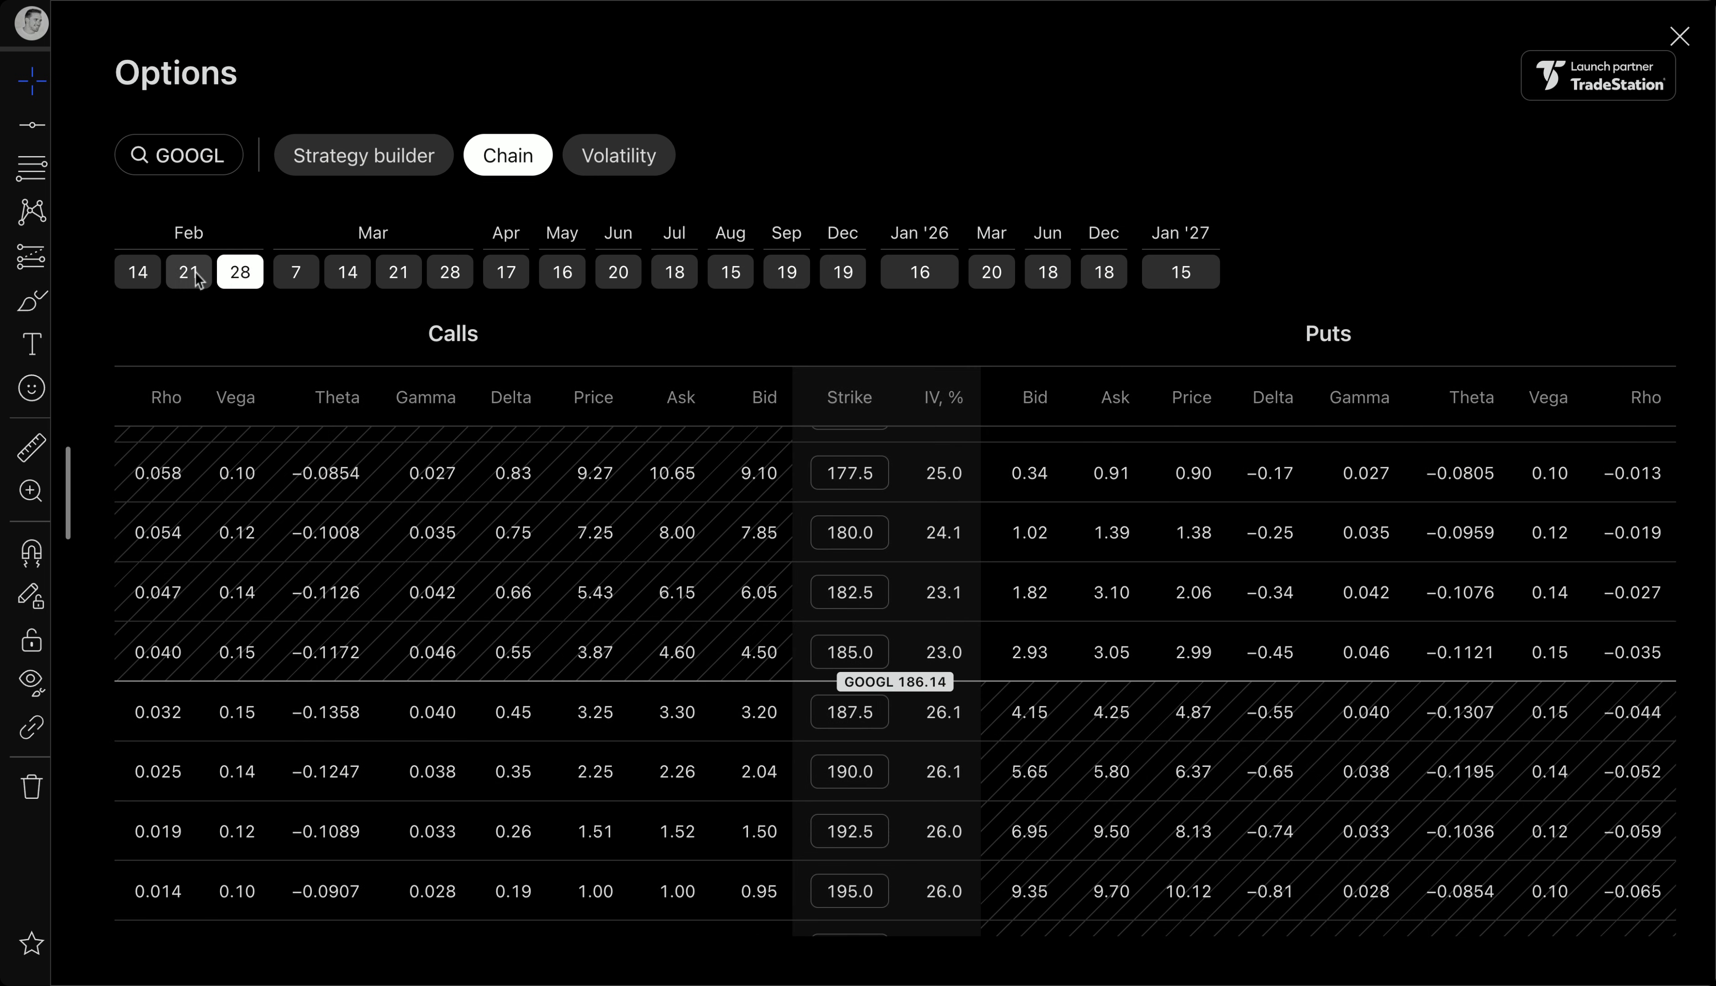
left_click(144, 276)
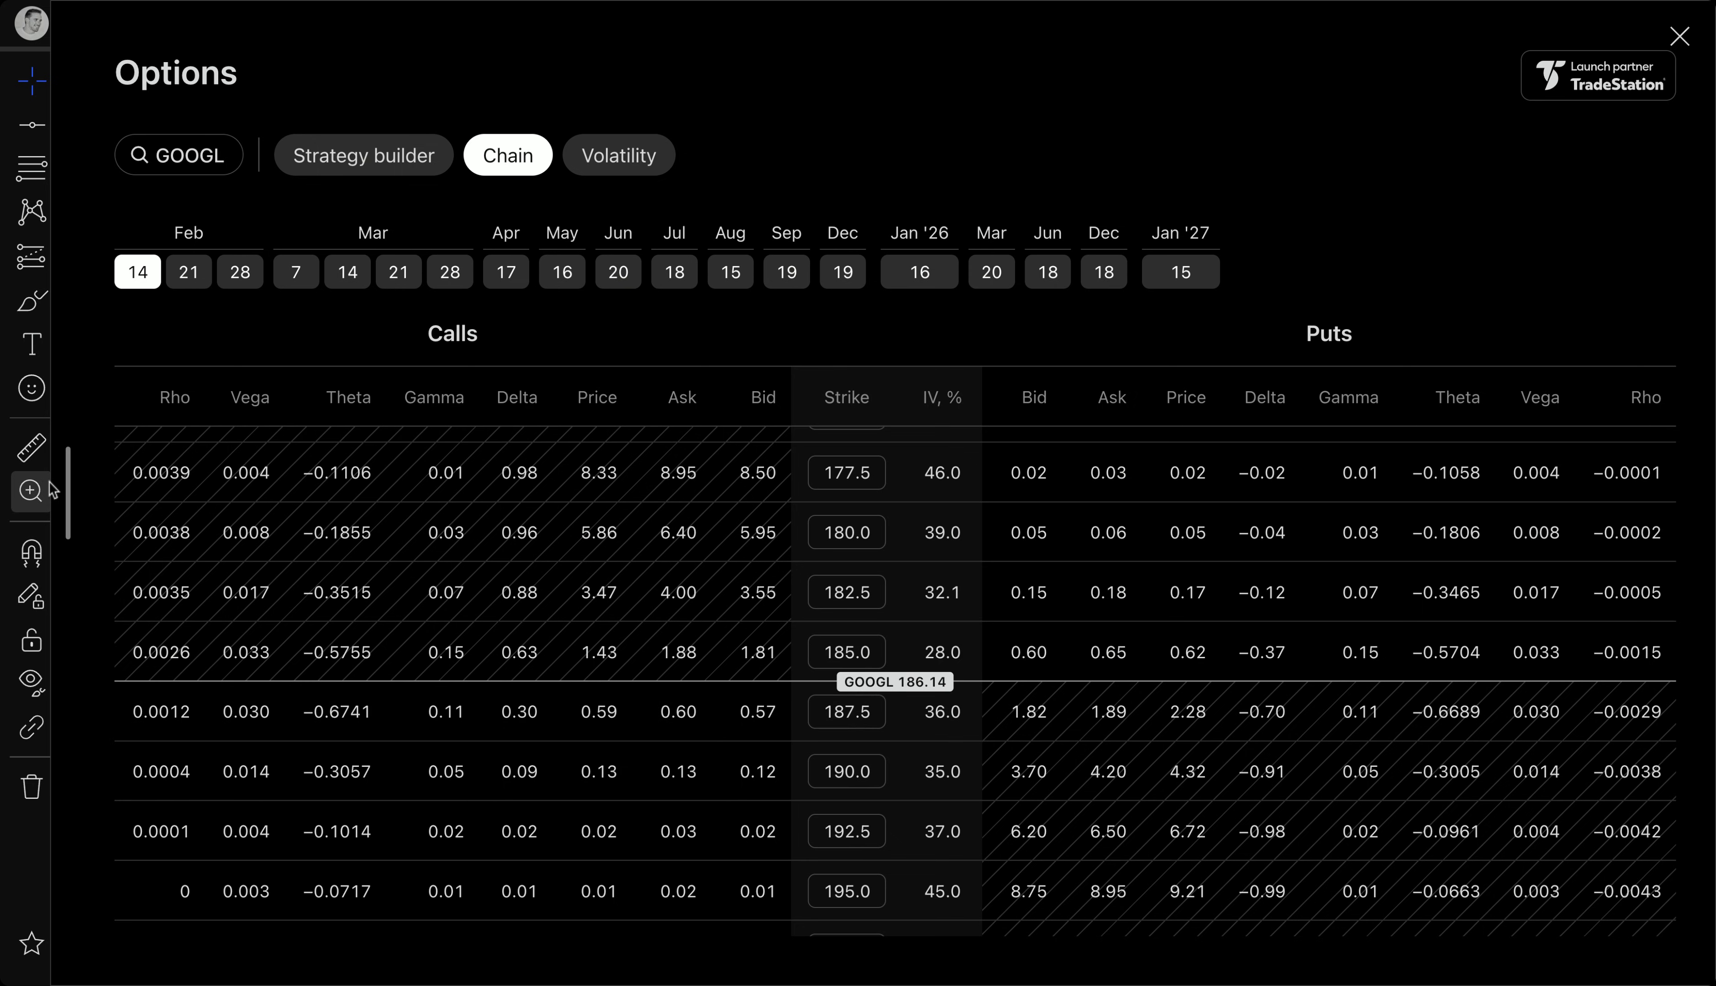
left_click(68, 492)
left_click(31, 300)
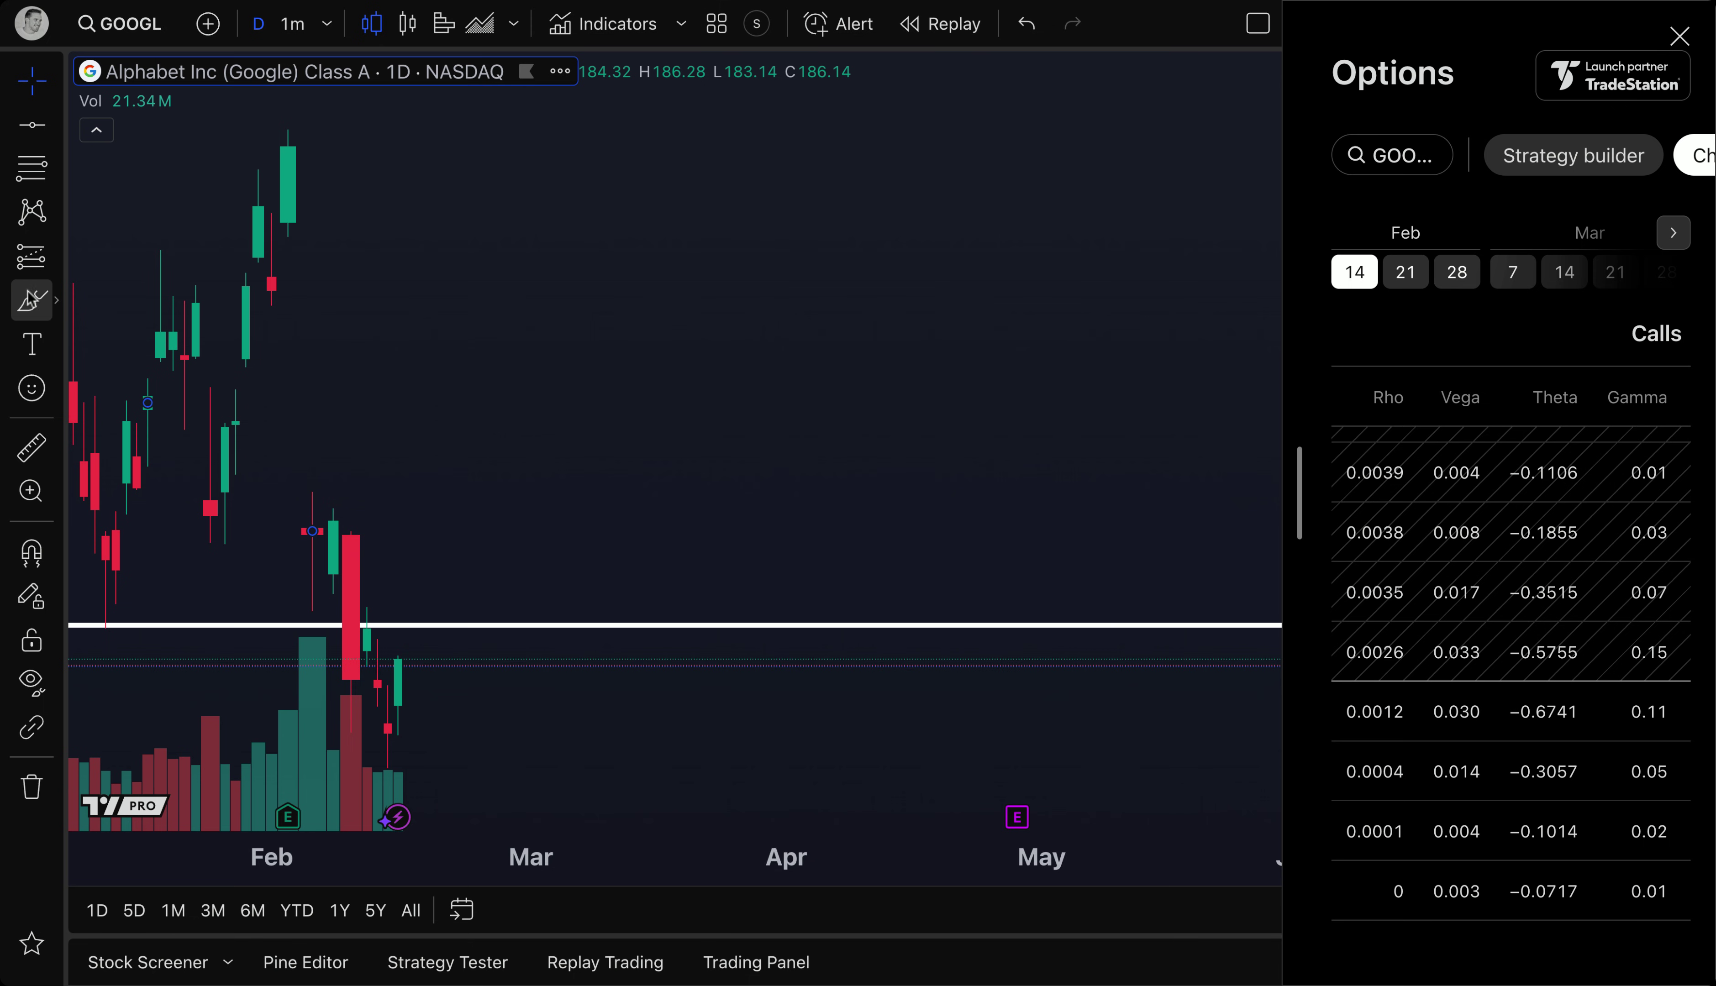
mouse_move(403, 625)
left_mouse_down()
mouse_move(438, 675)
mouse_move(398, 648)
mouse_move(421, 657)
mouse_move(421, 604)
mouse_move(446, 614)
left_mouse_up()
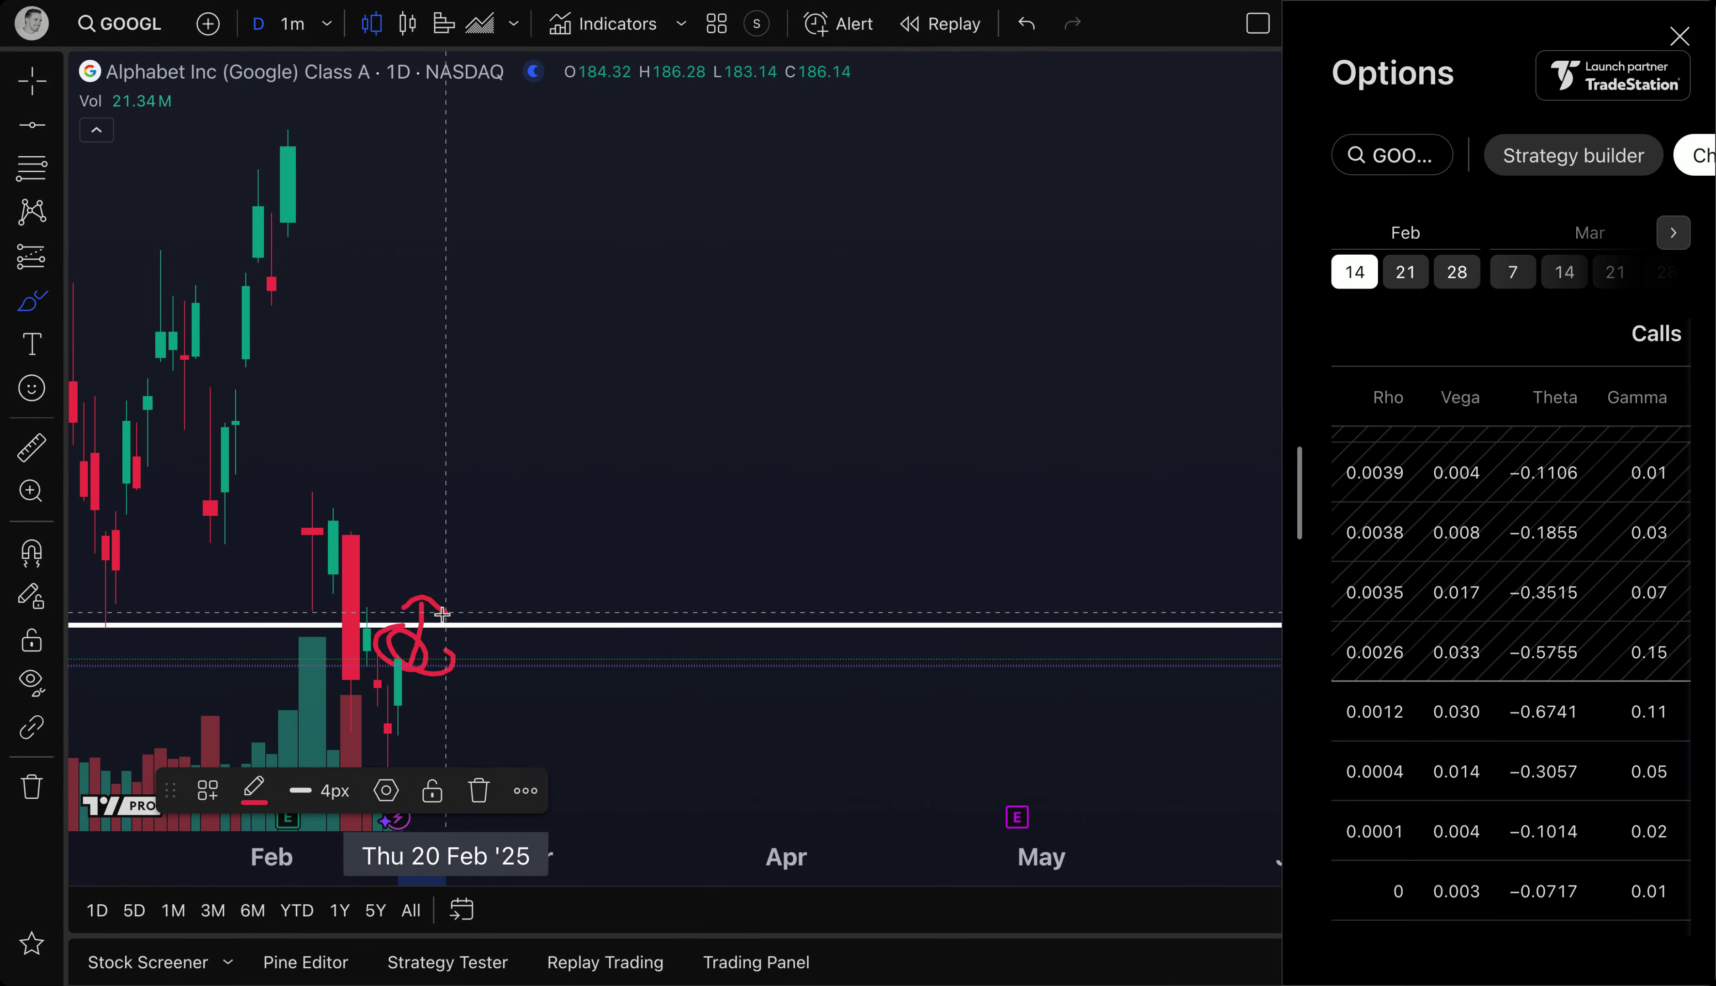
type("§§")
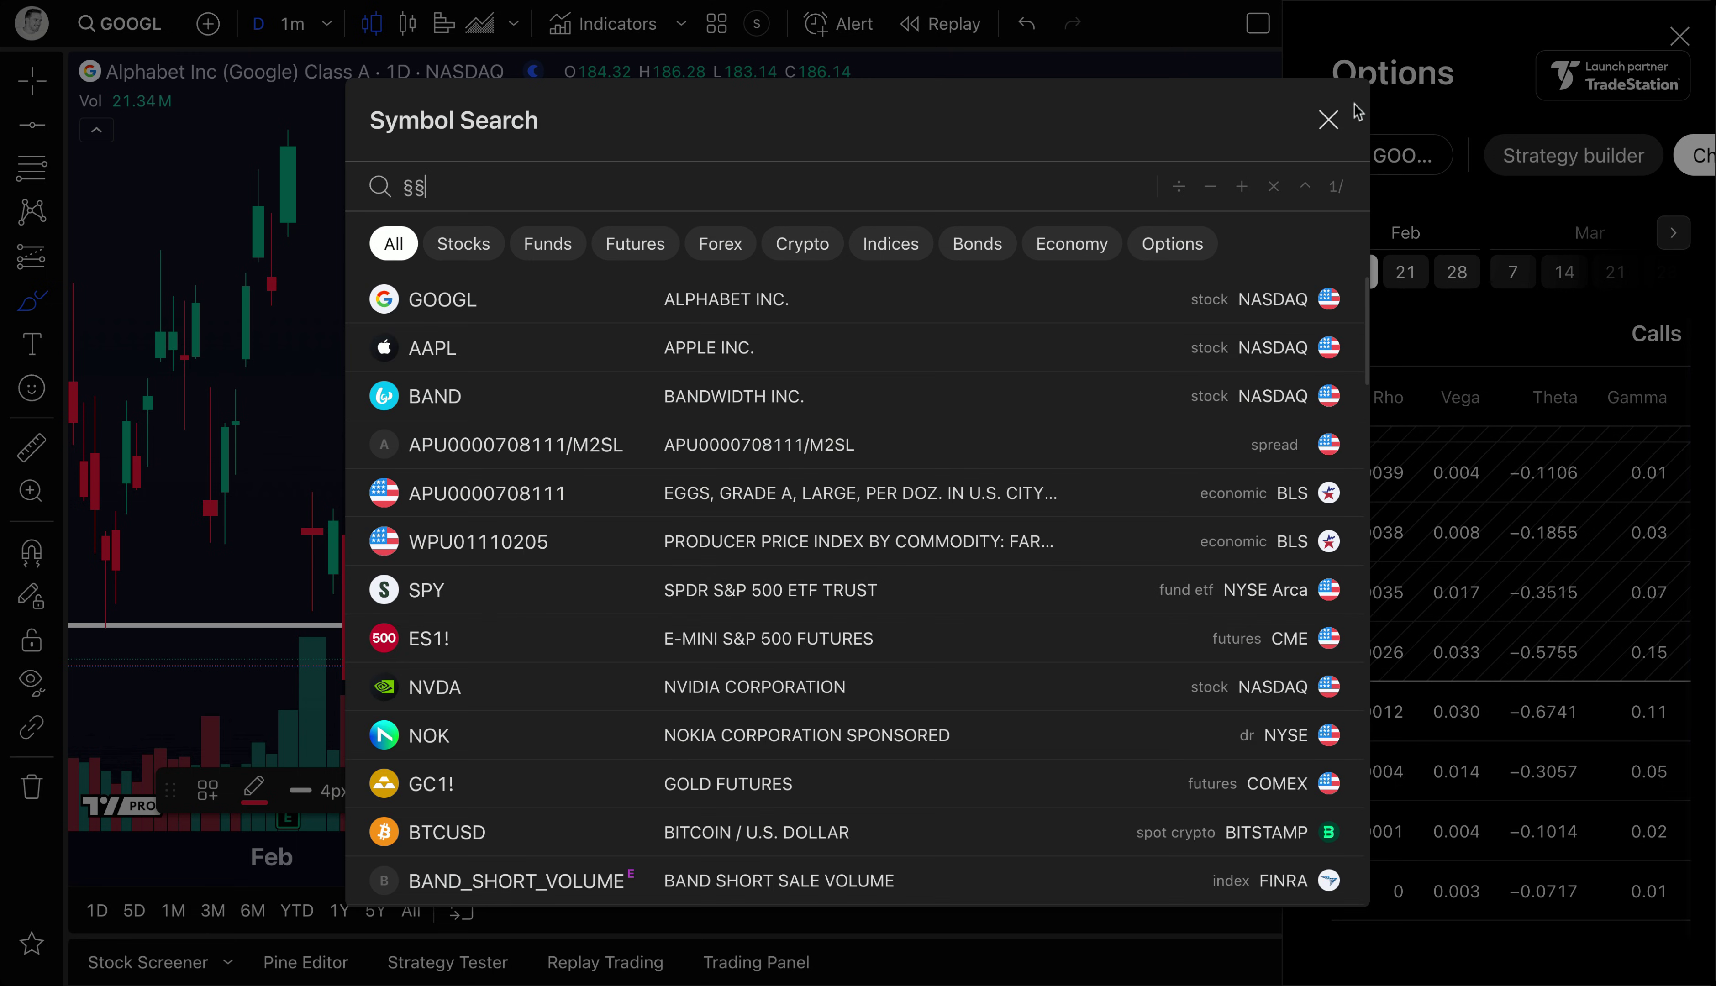
key("Escape")
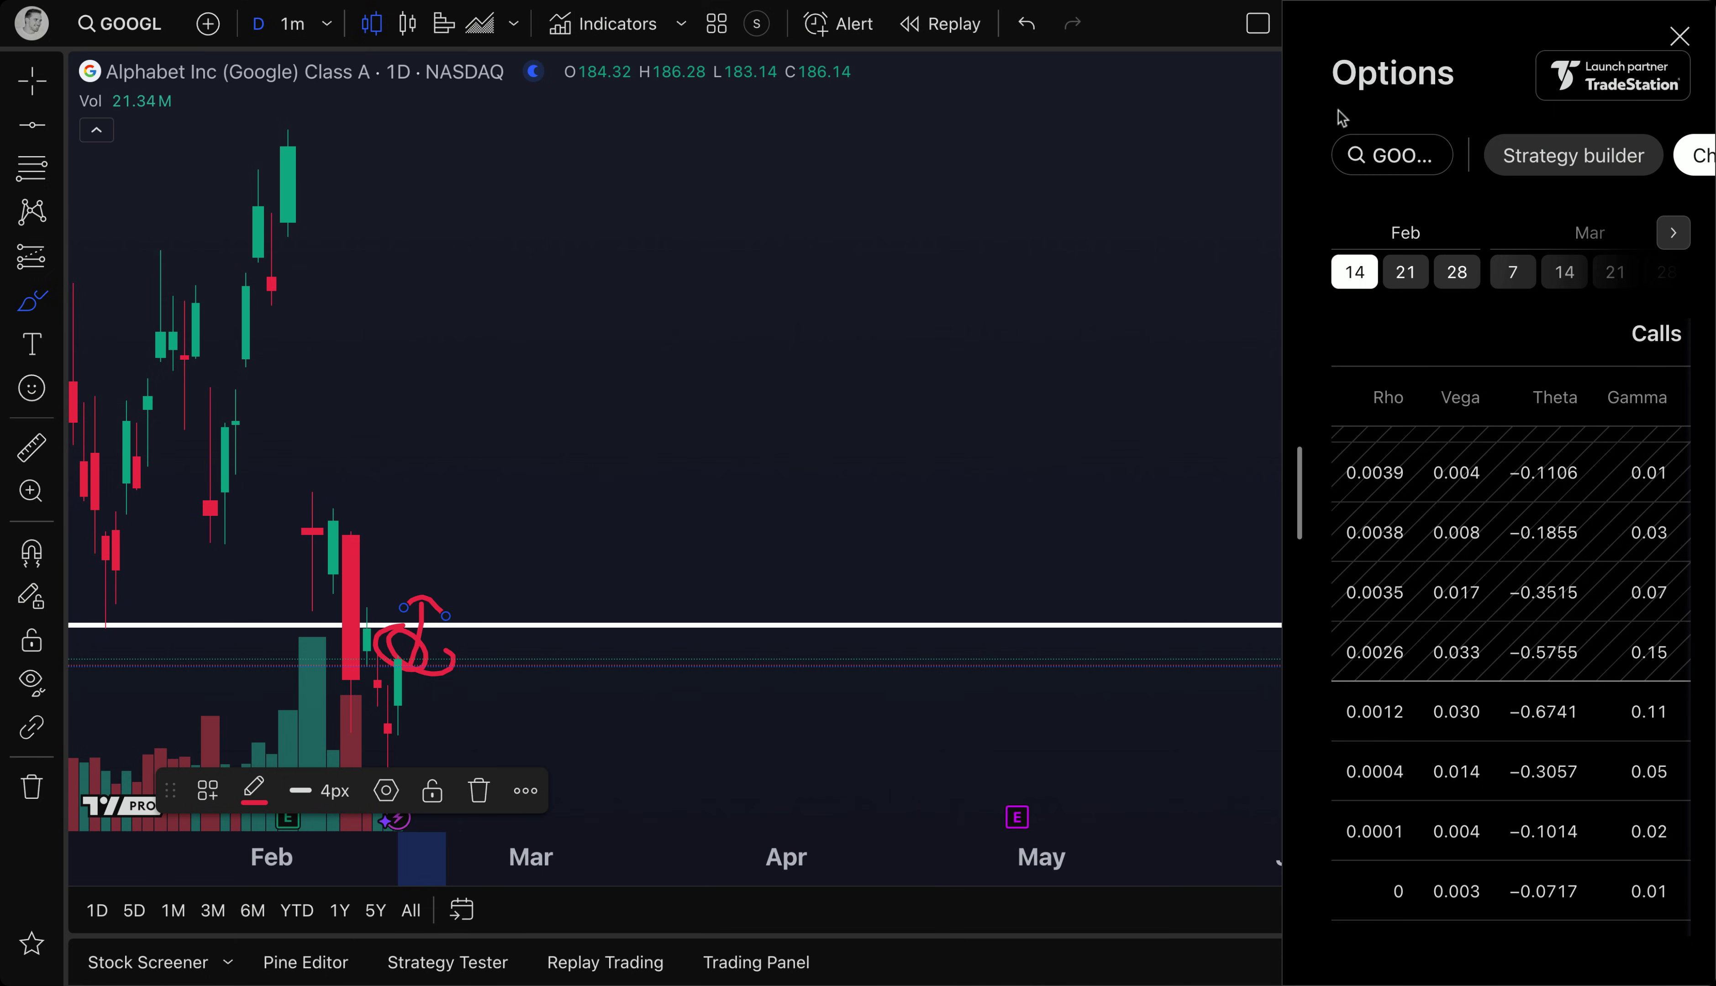
key("super+z")
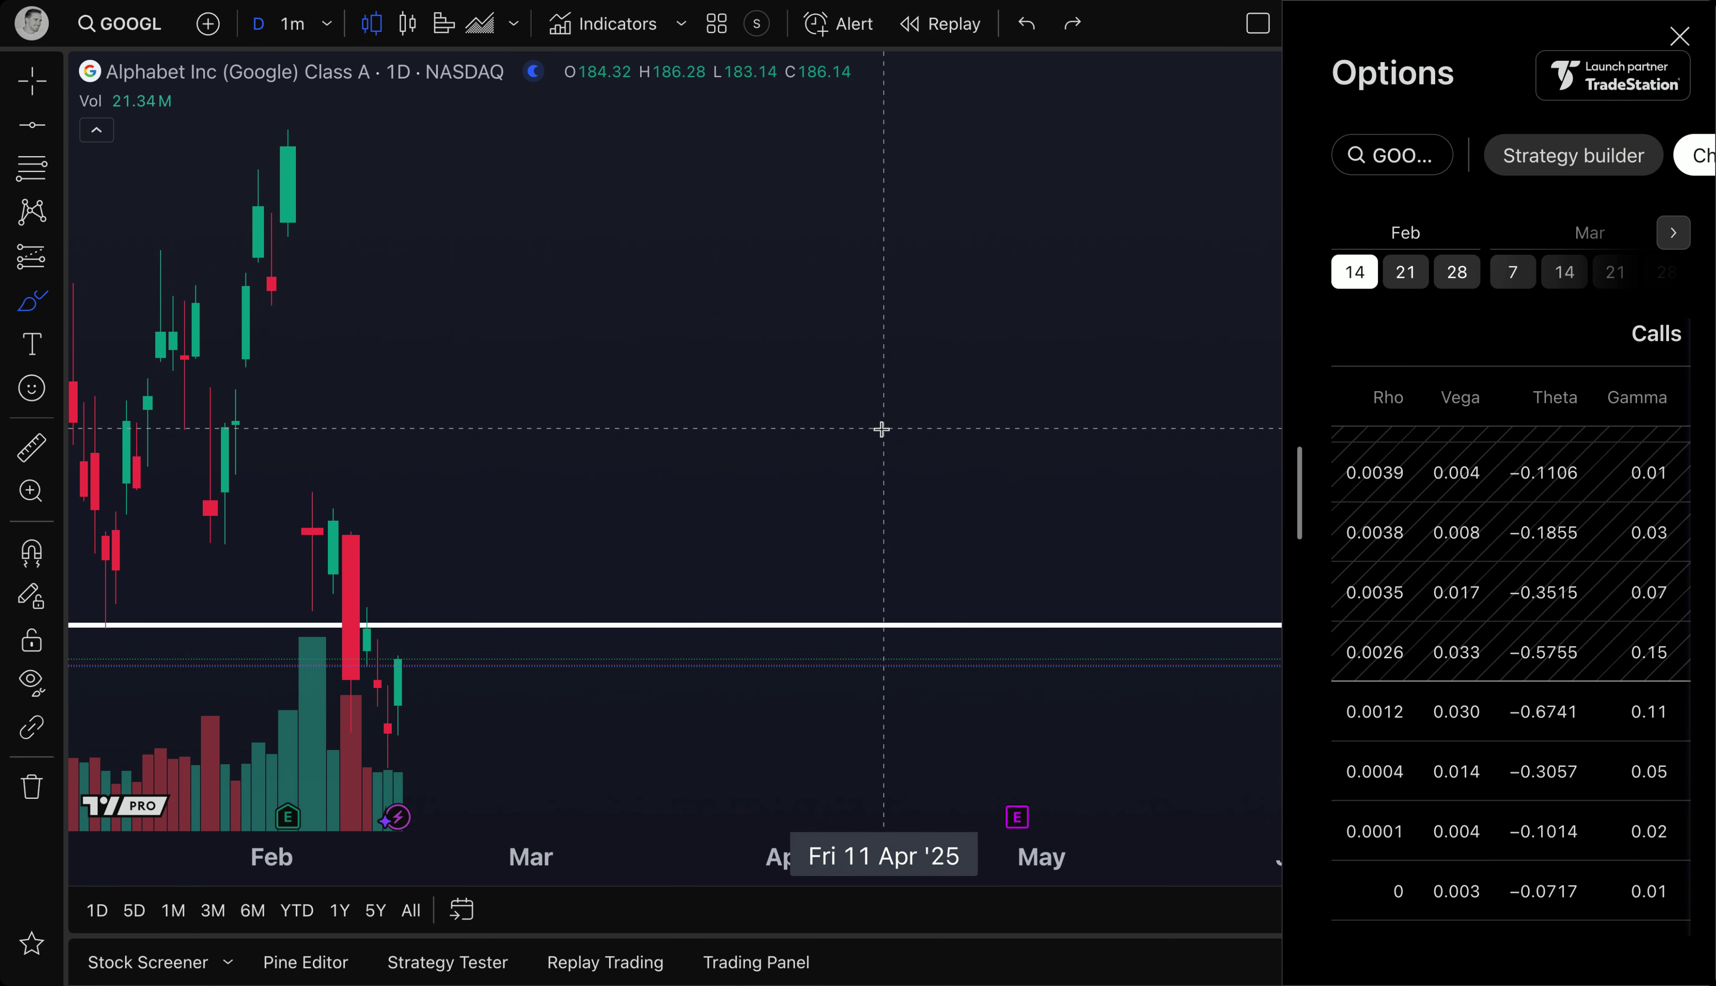
left_click_drag(1293, 494, 45, 434)
- Load the Feb 28 chain, collapse the drawing toolbar, and briefly expand the 175.0 call's details
left_click(196, 271)
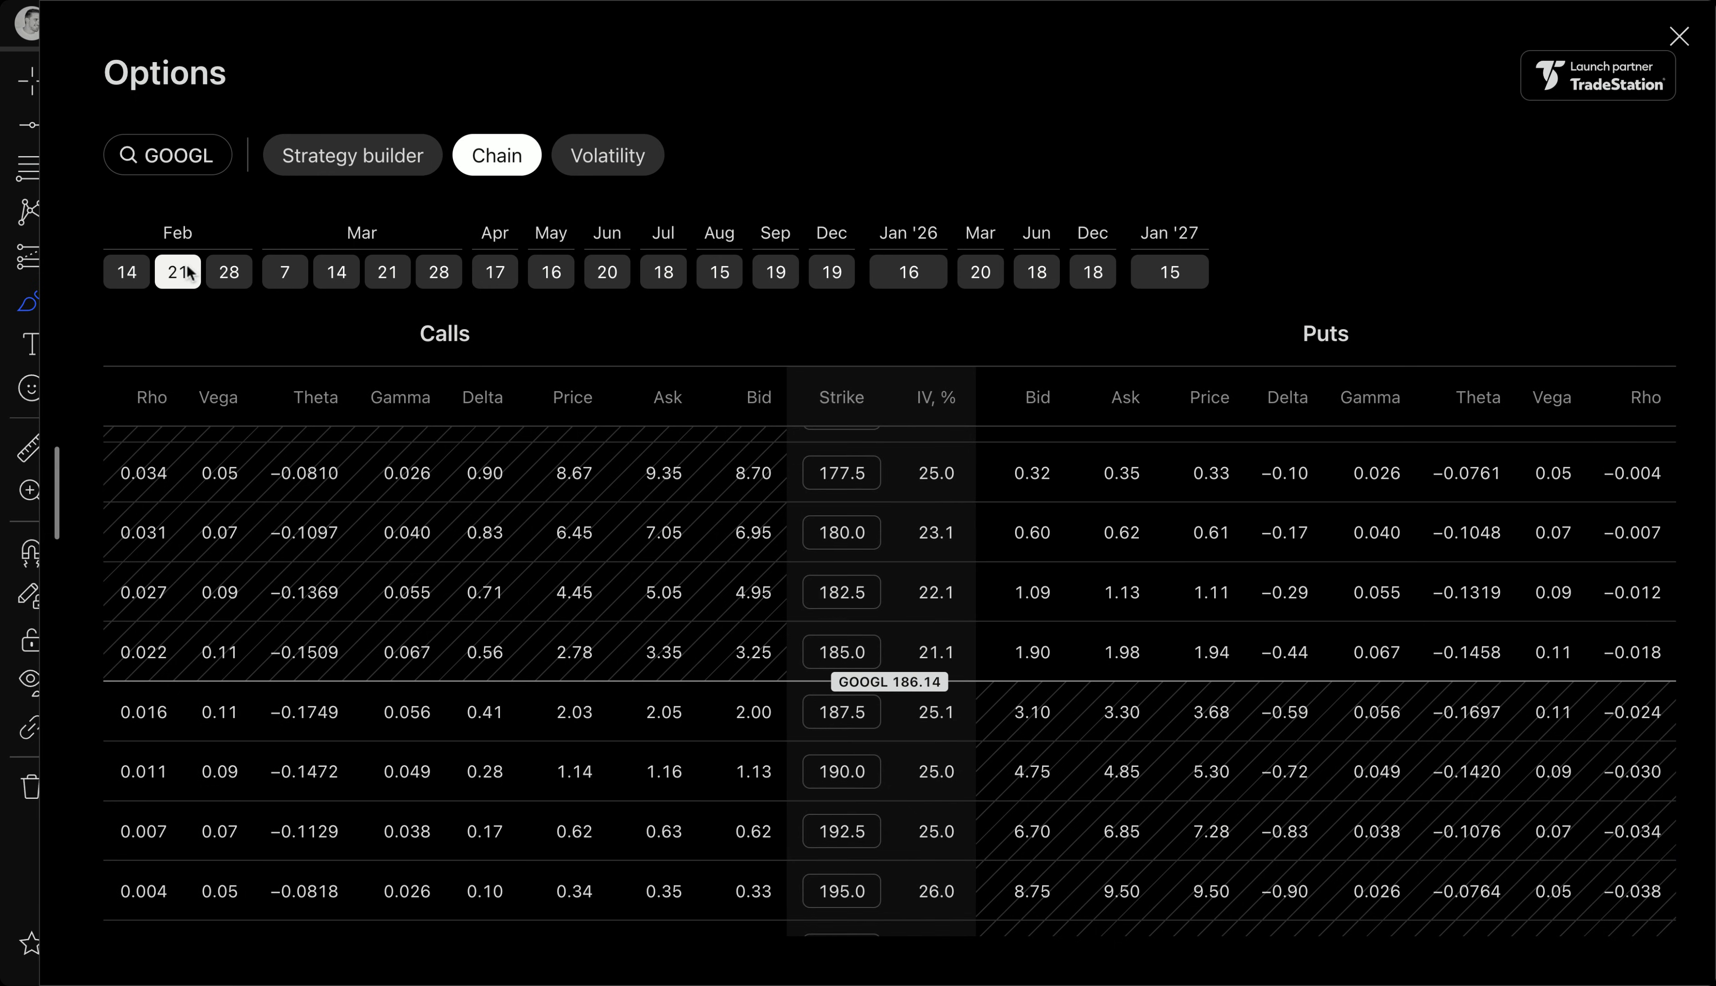
left_click(229, 271)
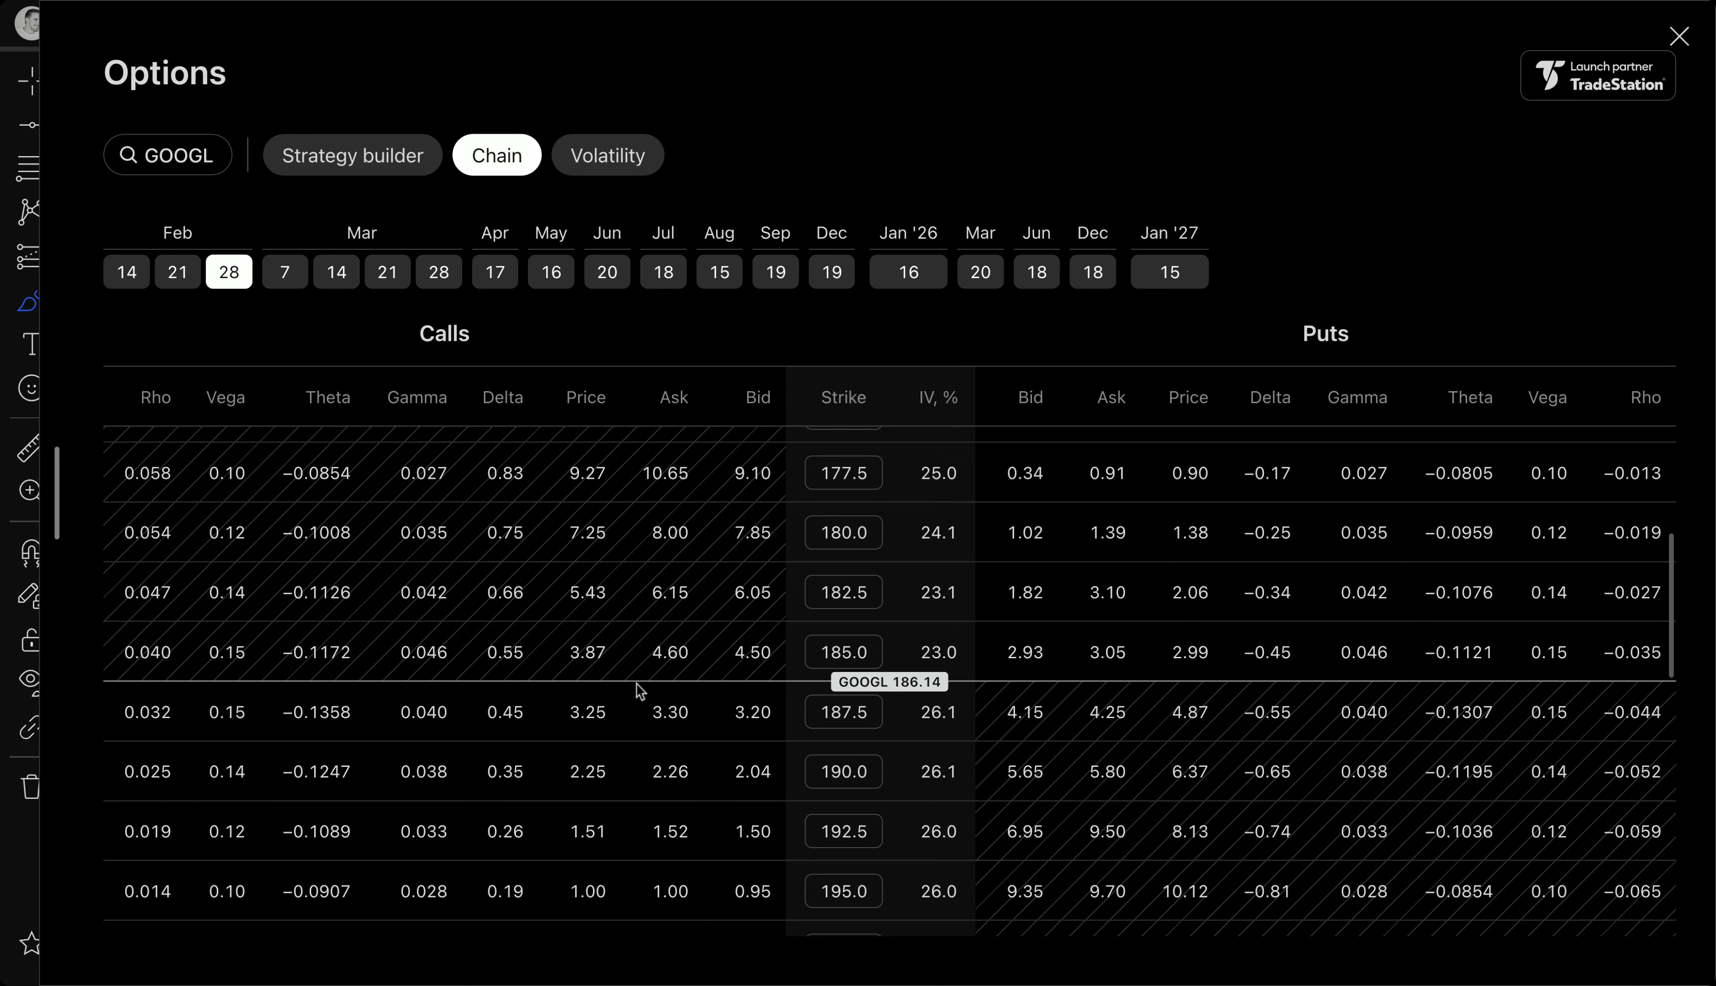
left_click(57, 493)
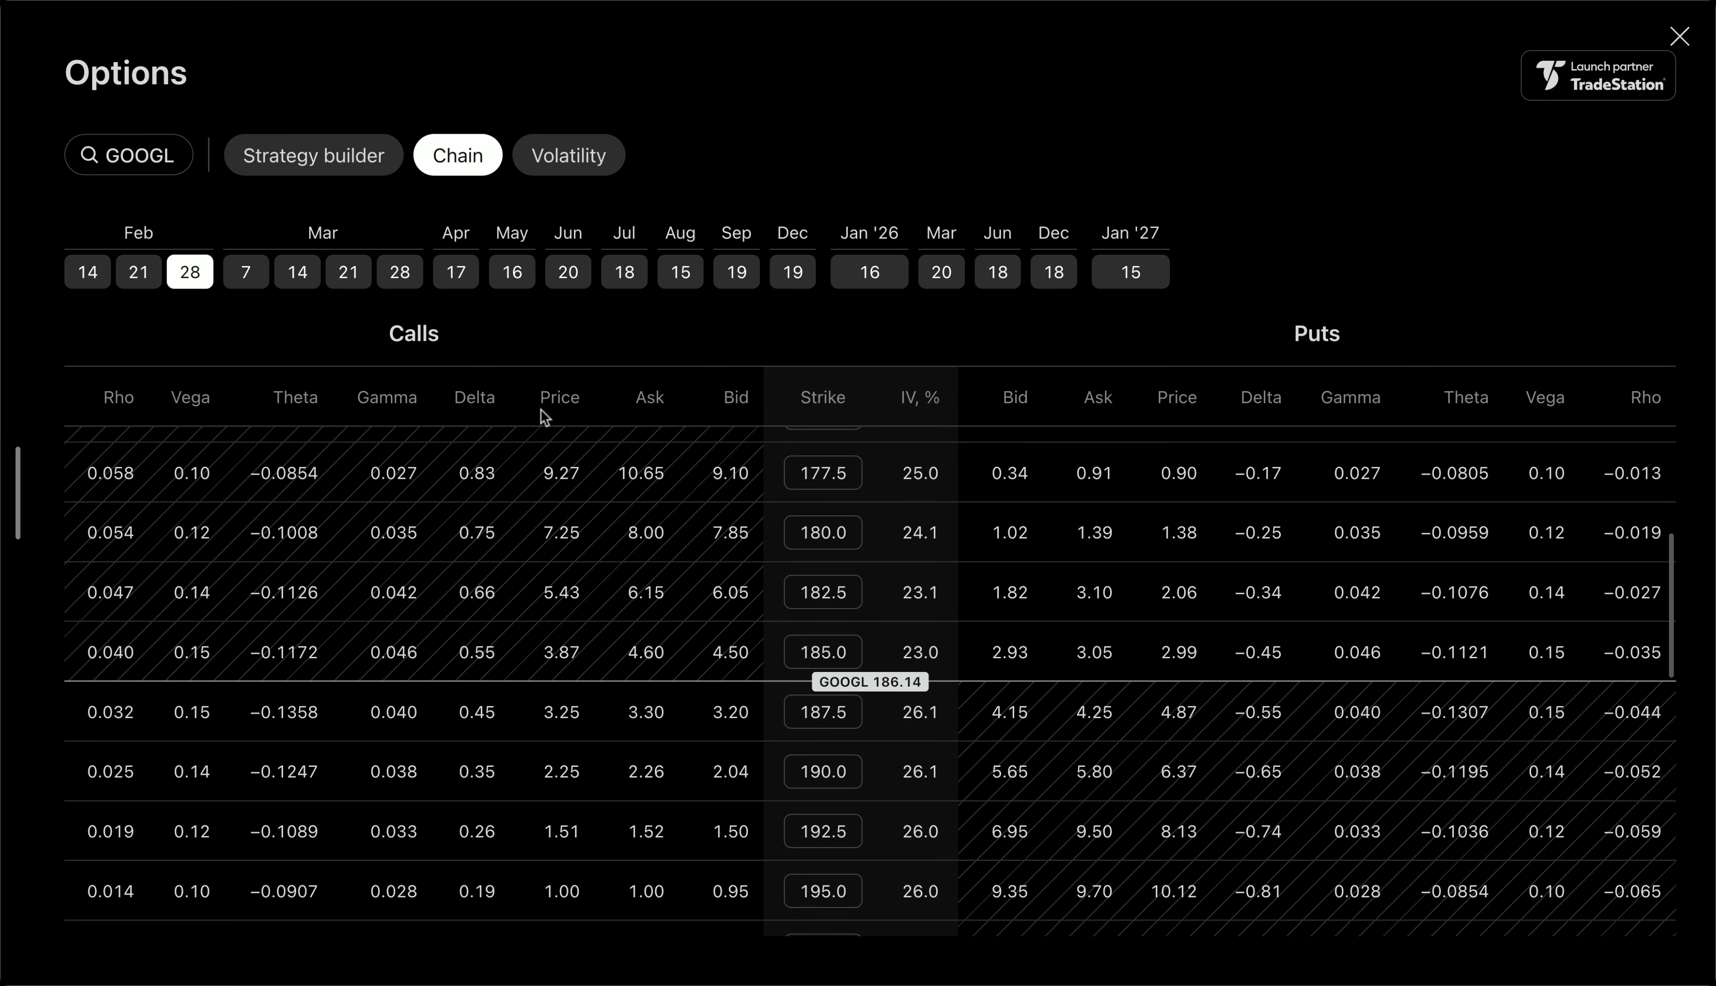
left_click(414, 439)
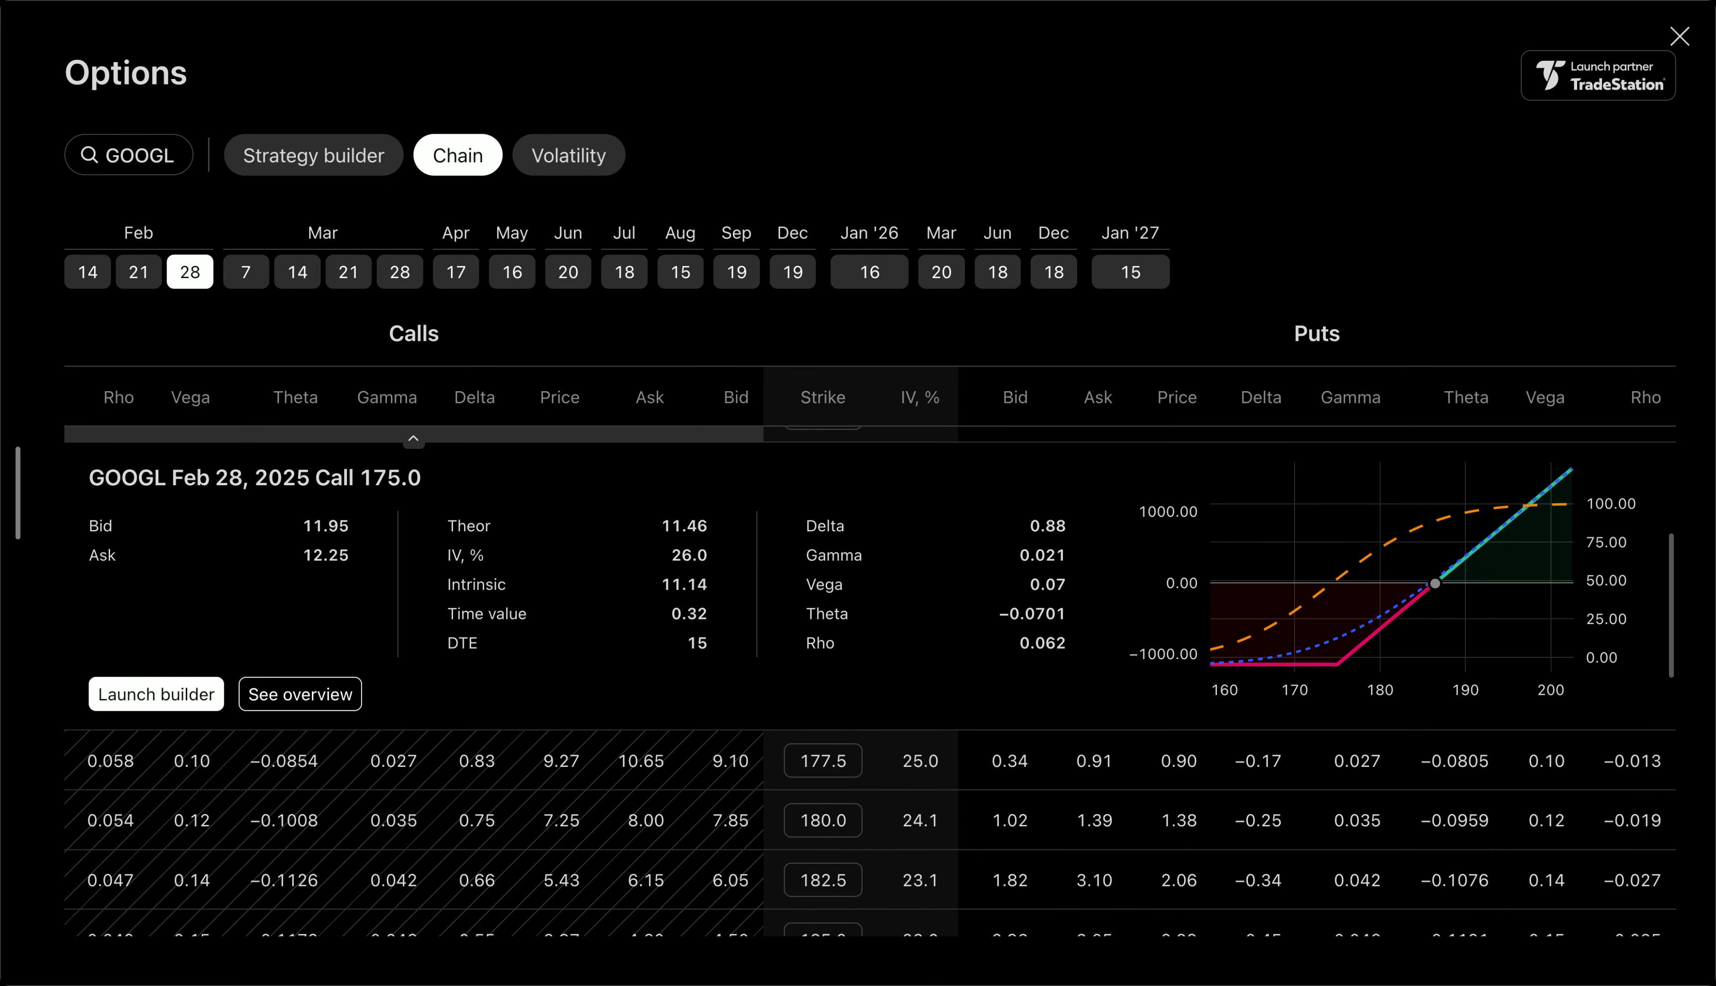
left_click(415, 442)
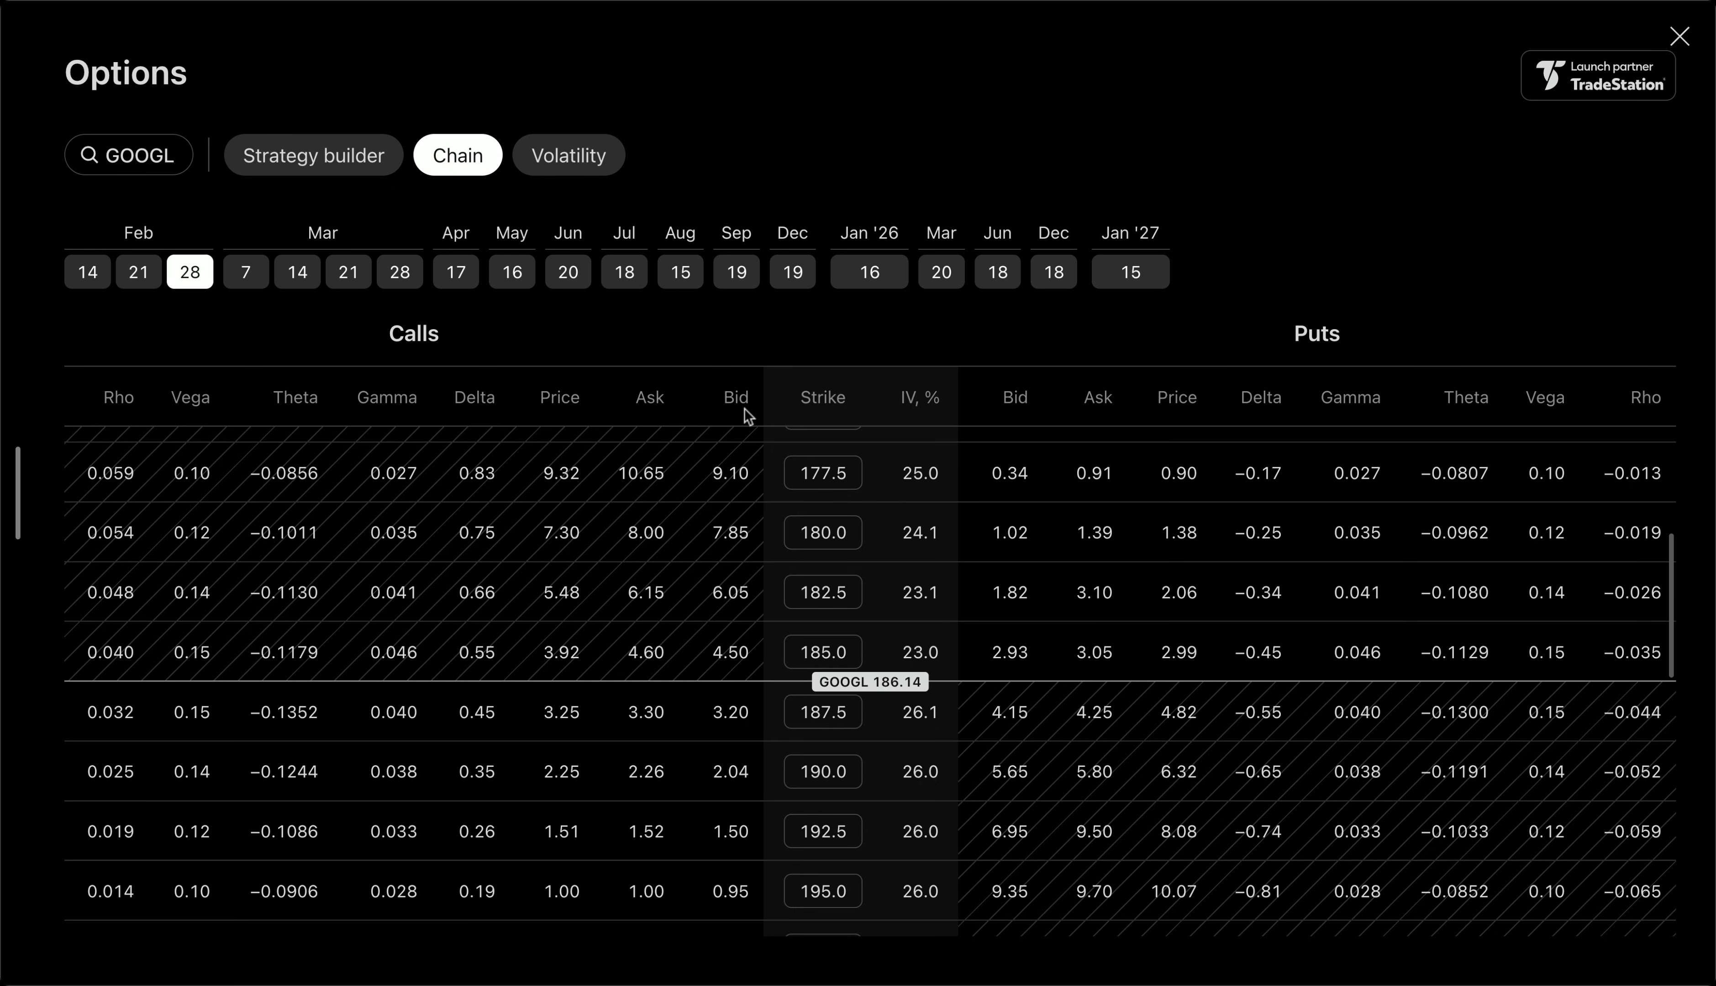
- Return the chain to the Feb 14 expiry, where the 185 call shows 1.53
left_click(87, 272)
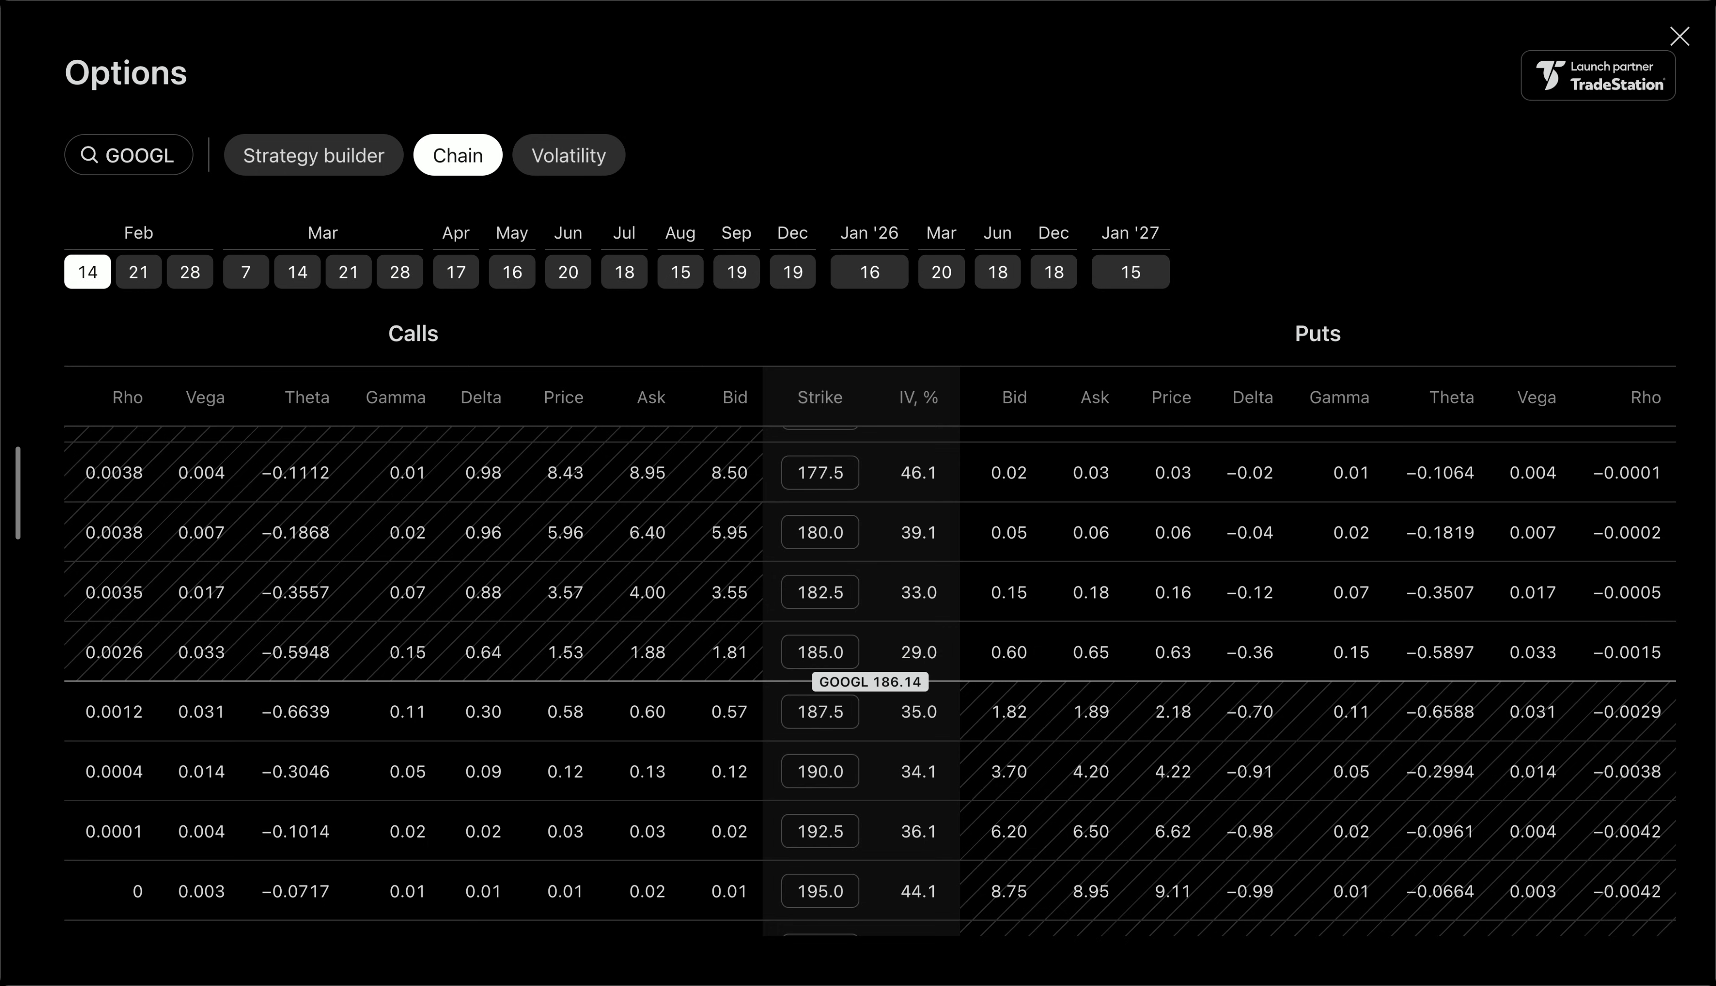
scroll(870, 681, "down", 2)
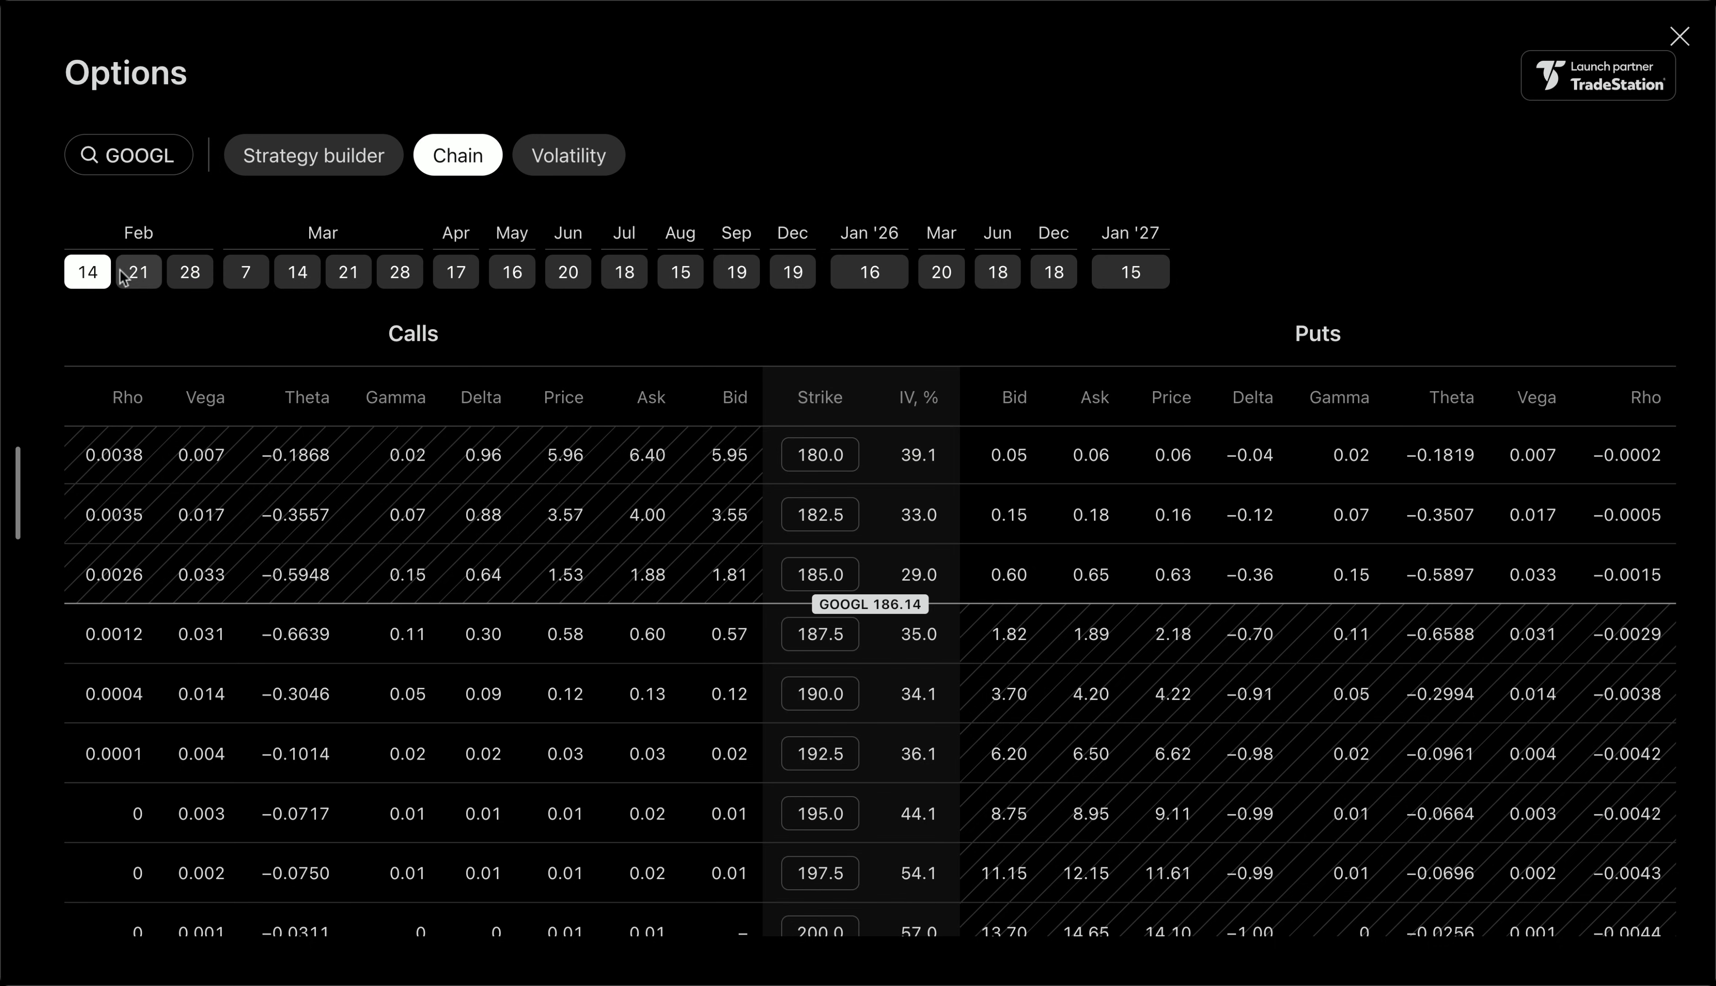
left_click(138, 272)
left_click(190, 271)
left_click(138, 272)
left_click(96, 276)
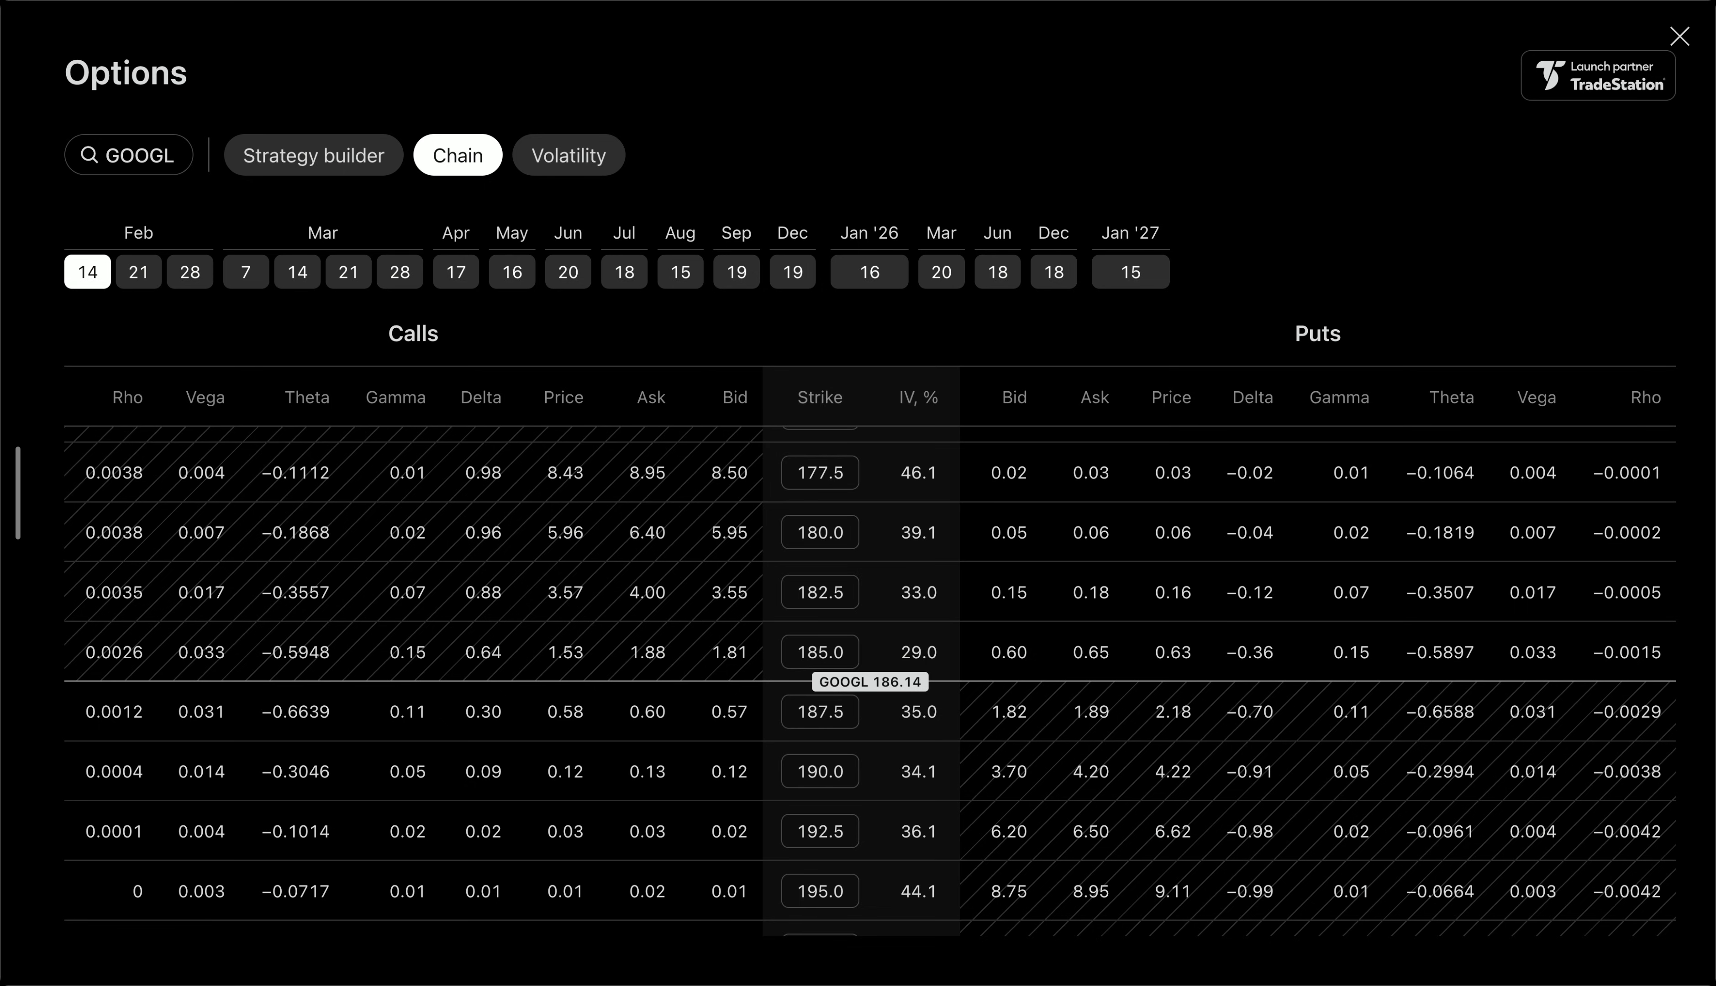
left_click(407, 731)
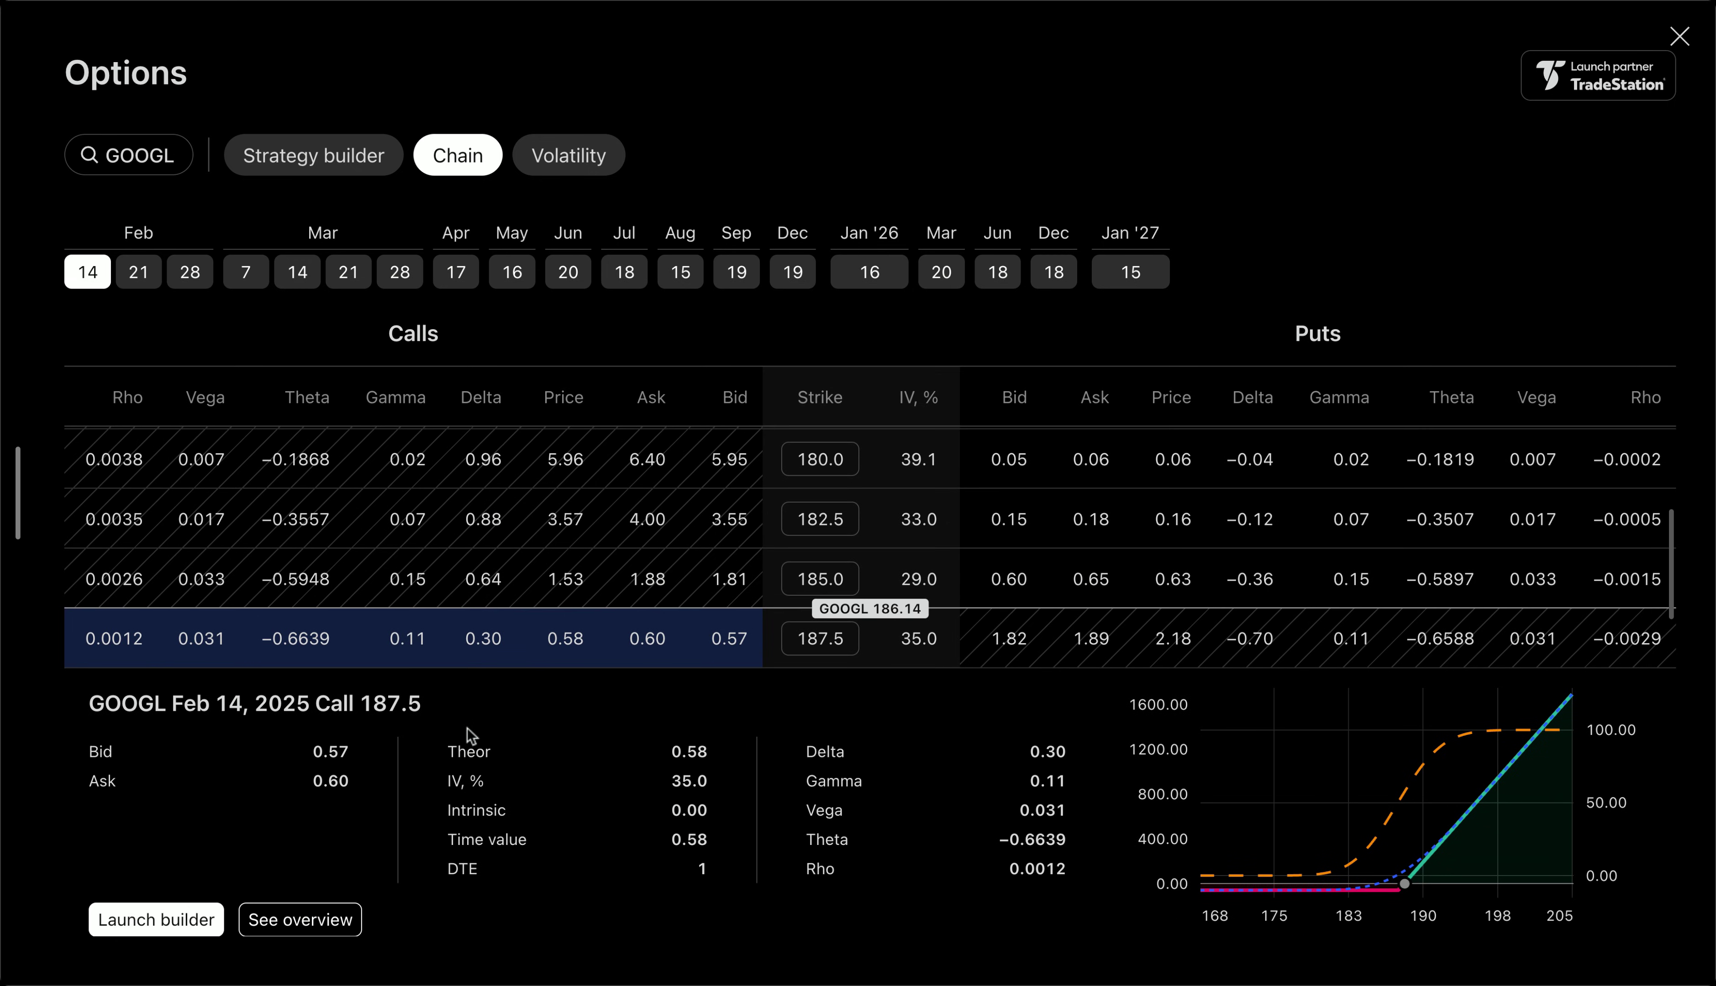
scroll(869, 681, "down", 3)
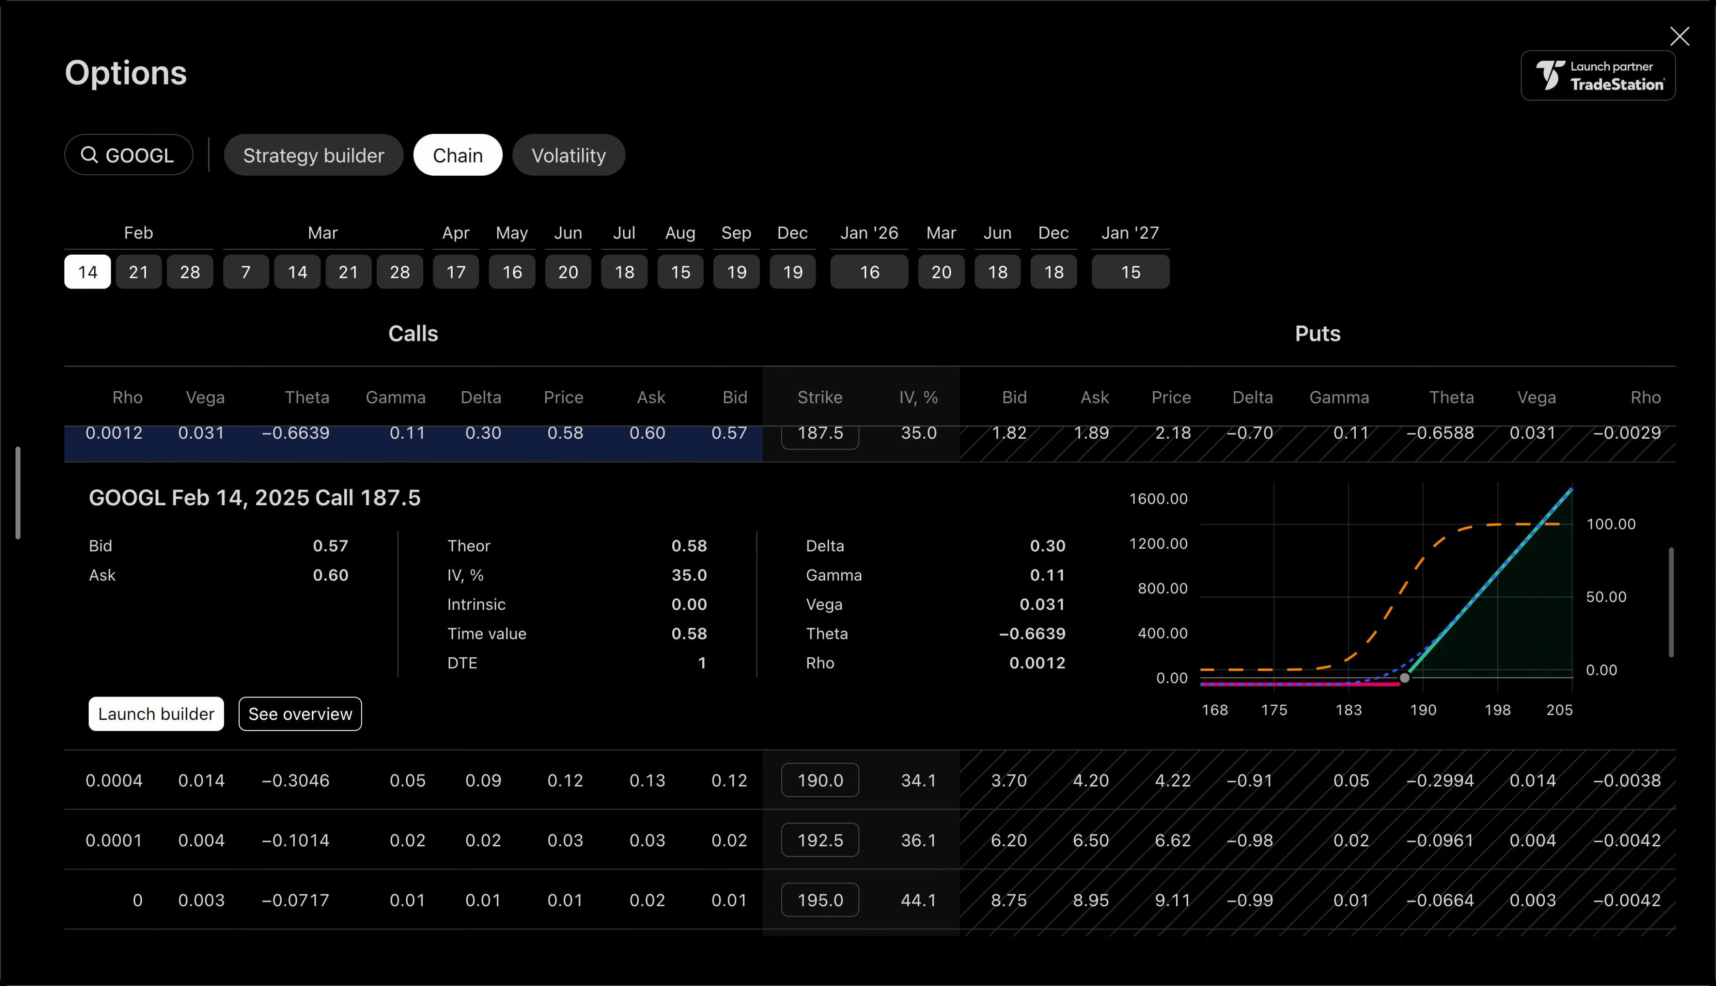
scroll(472, 700, "up", 1)
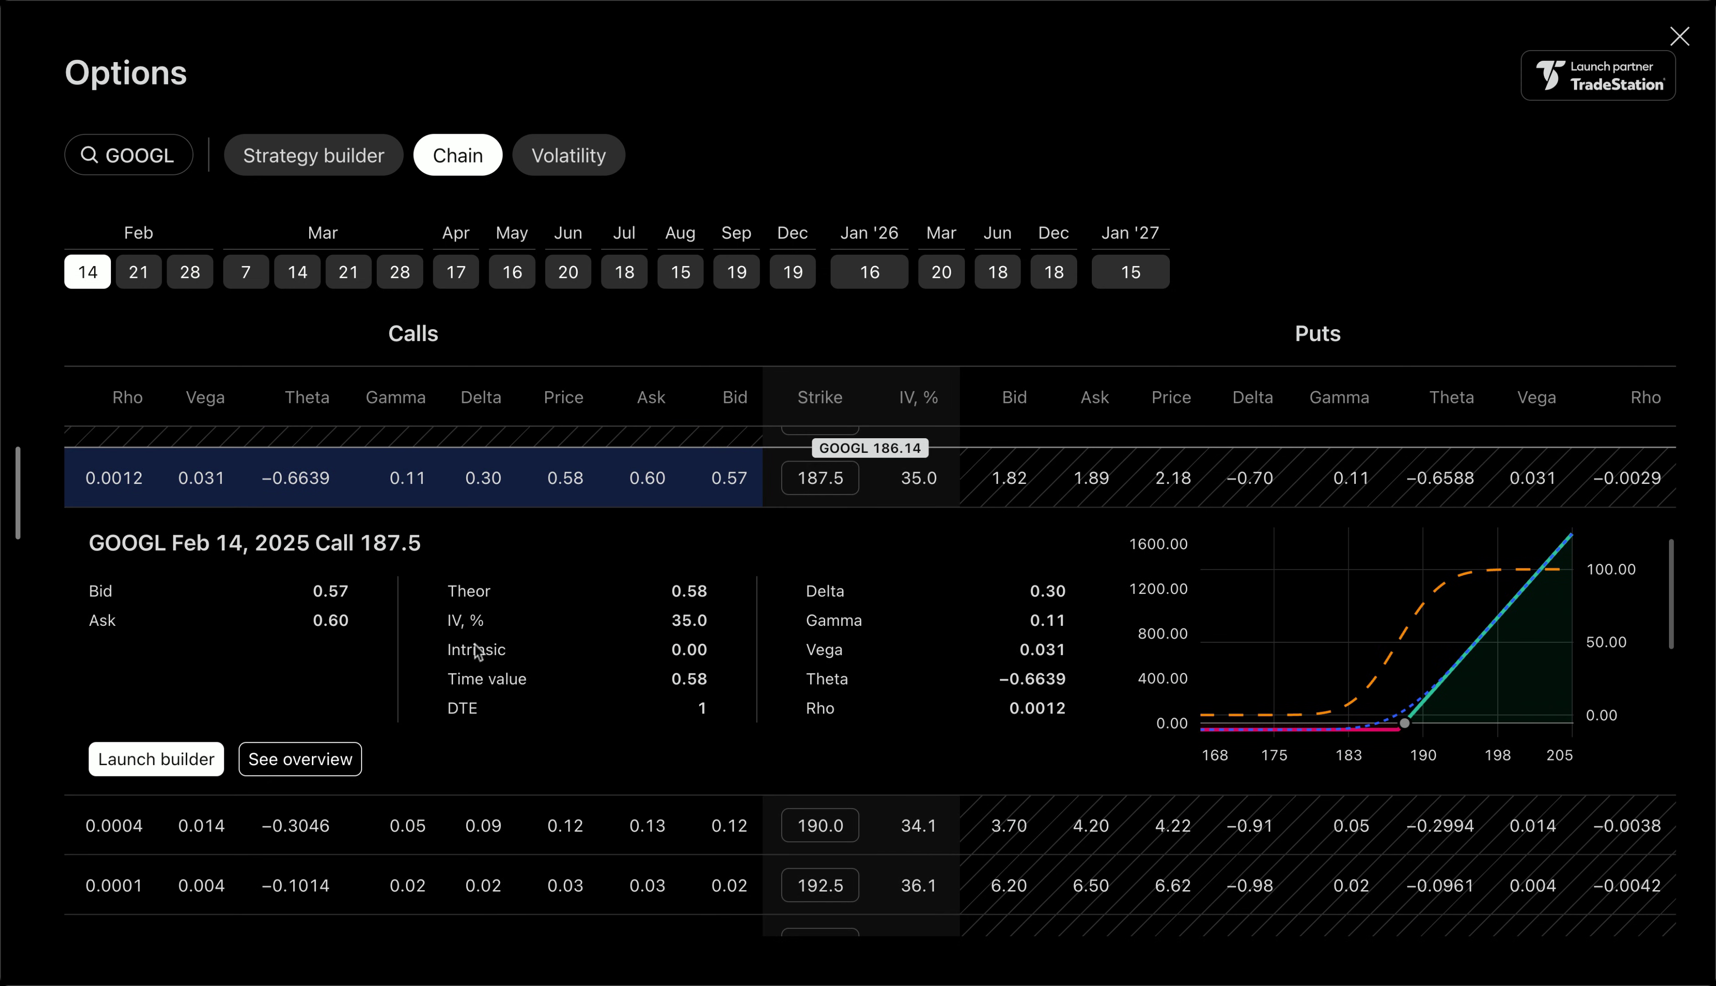
scroll(480, 637, "up", 1)
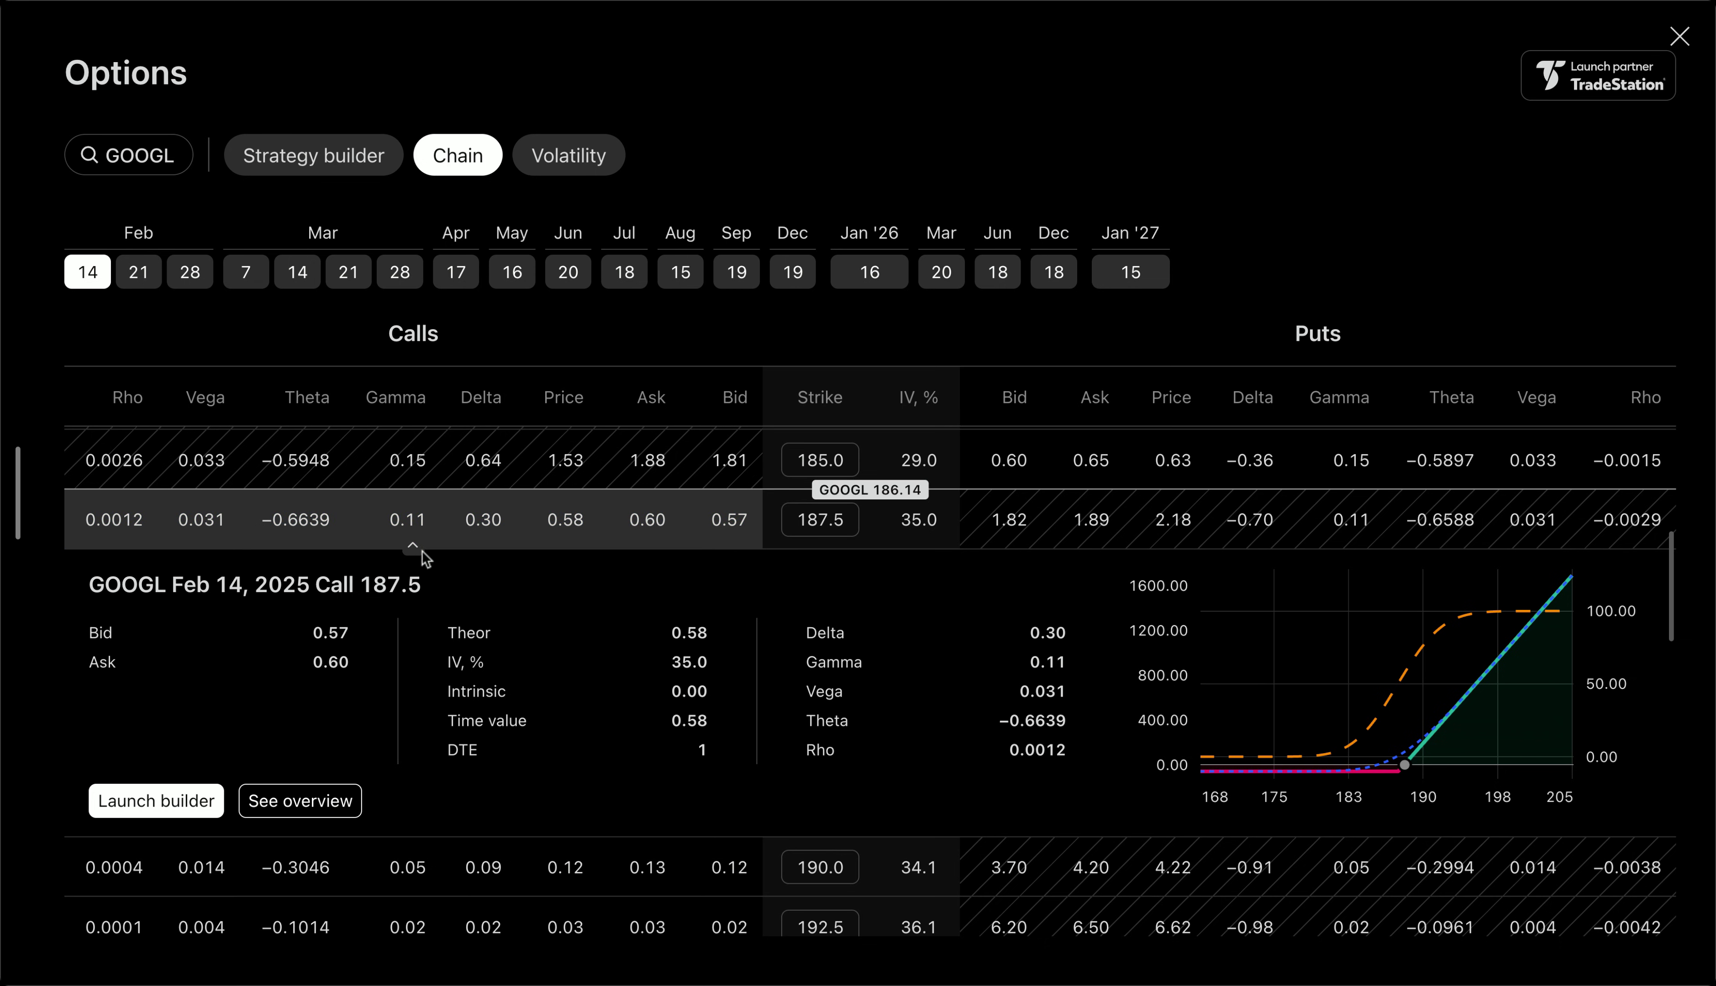
left_click(412, 545)
left_click(410, 545)
left_click(412, 549)
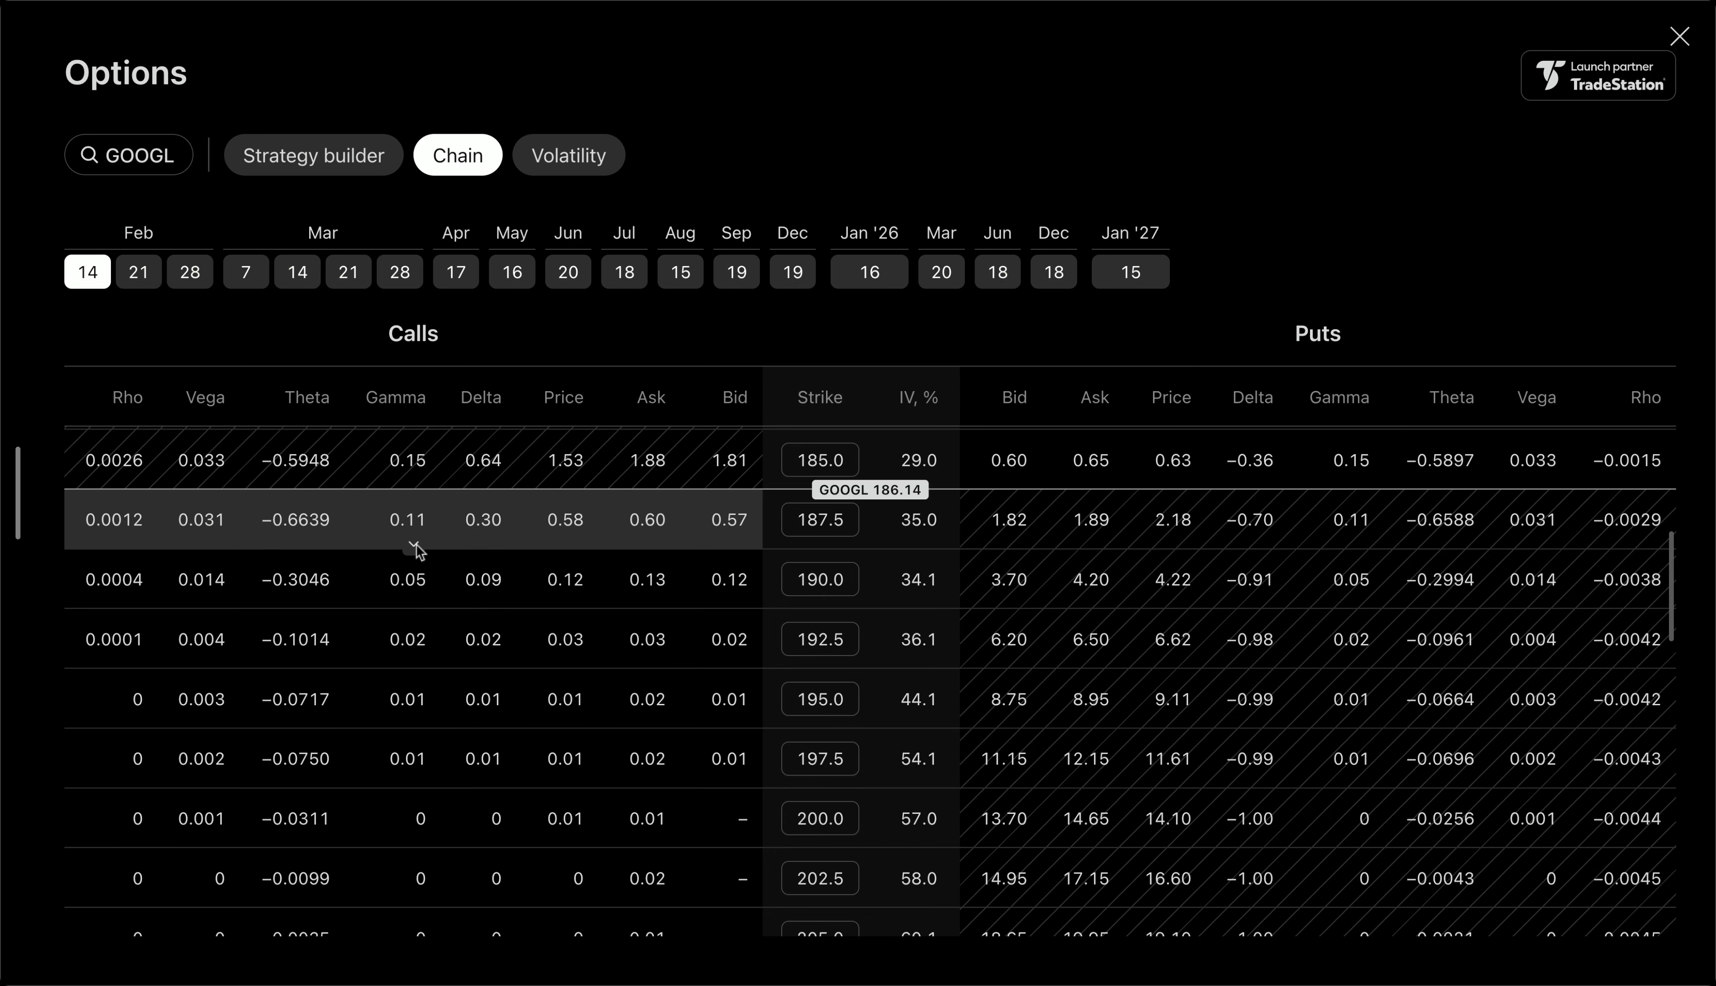
- Expand the Feb 14 187.5 call's detail panel to view its Greeks and payoff chart
left_click(414, 545)
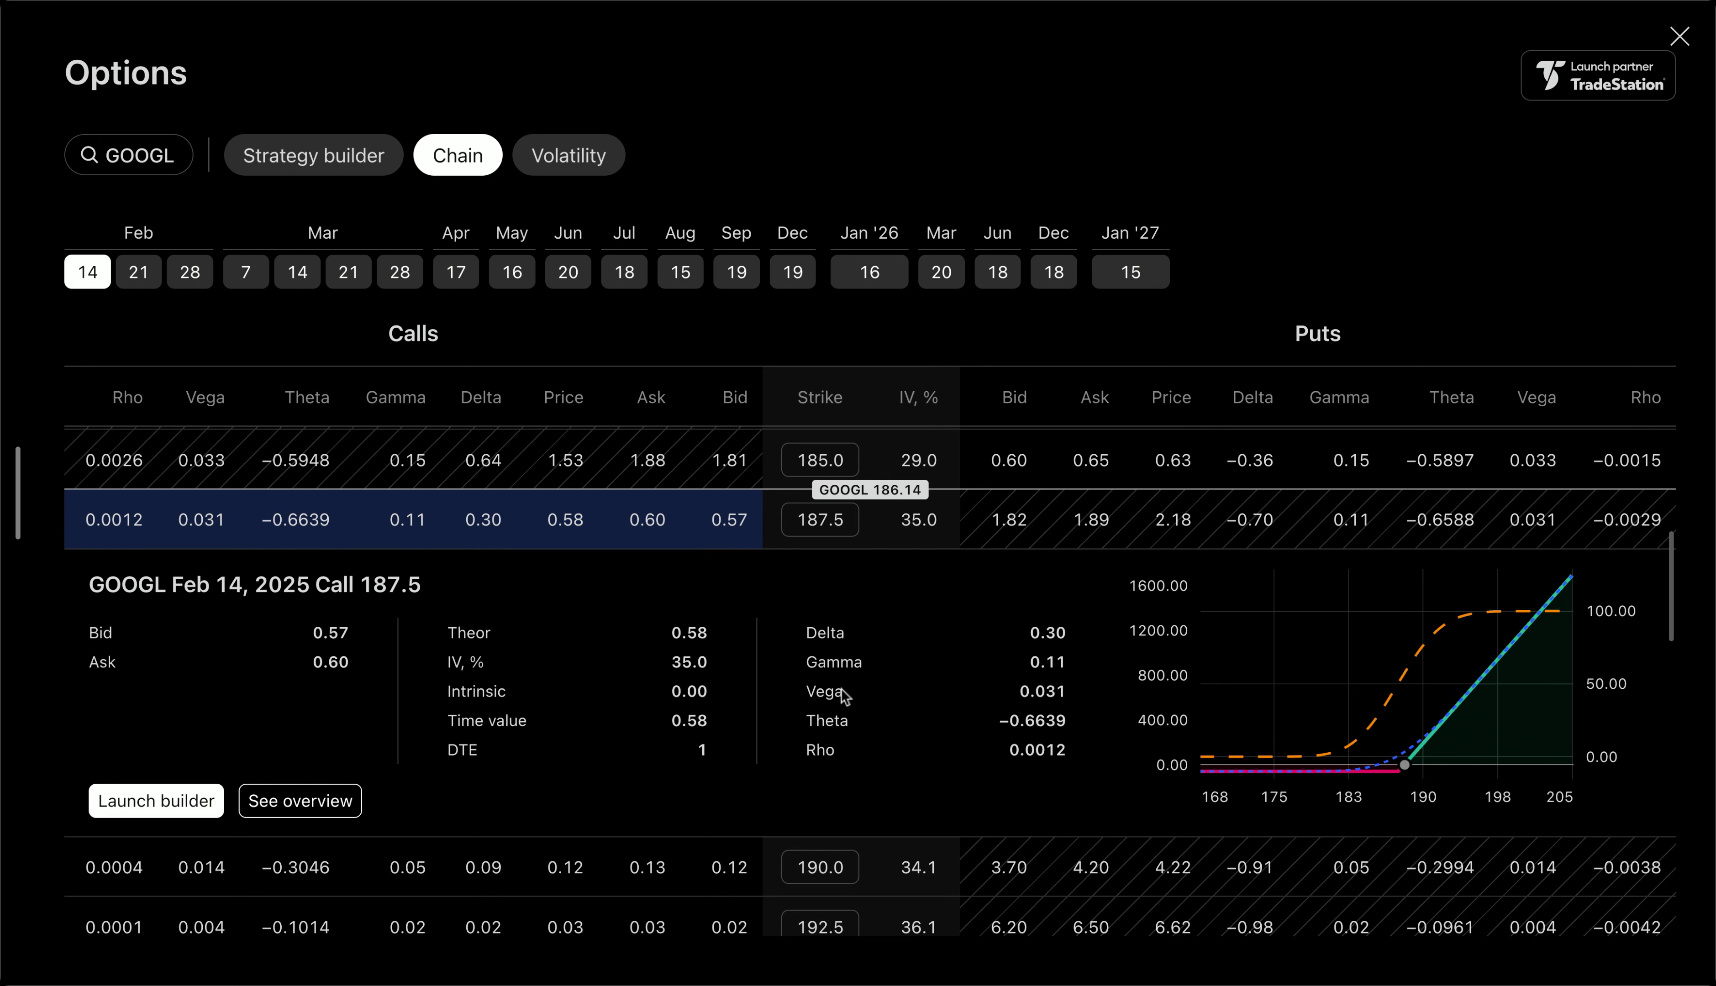
mouse_move(1268, 671)
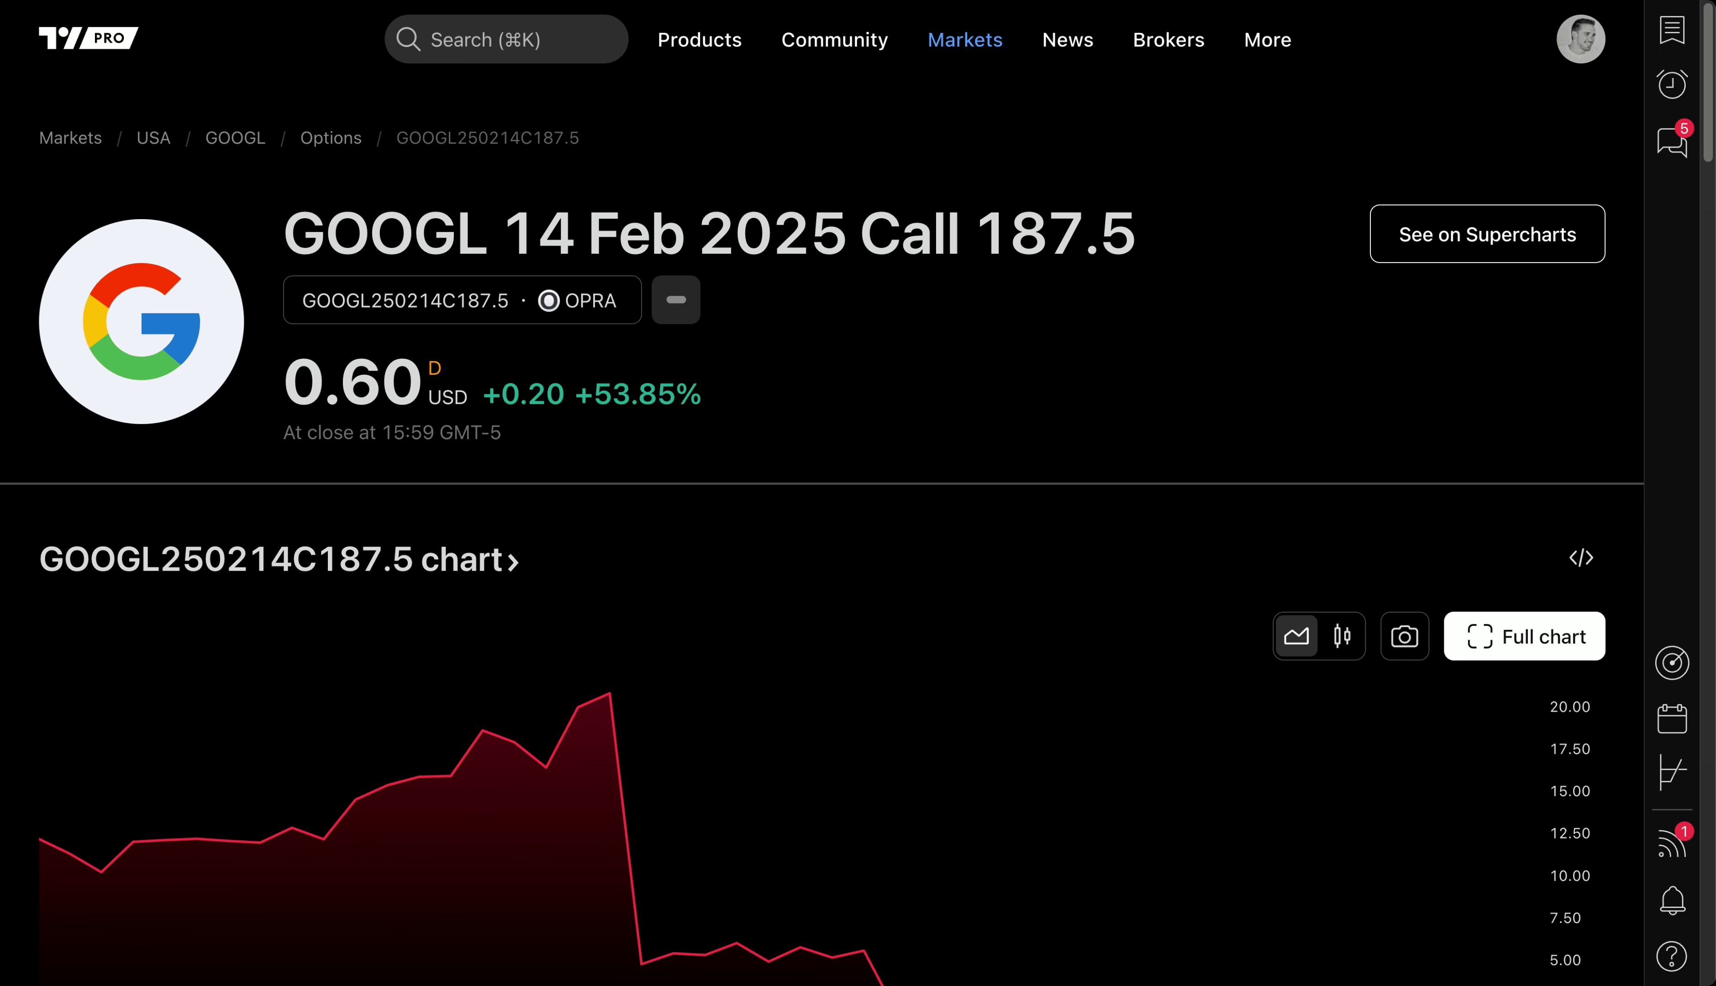
- Set the 187.5 call's price chart to the 1-year range, trying candles before reverting to area
scroll(822, 545, "down", 10)
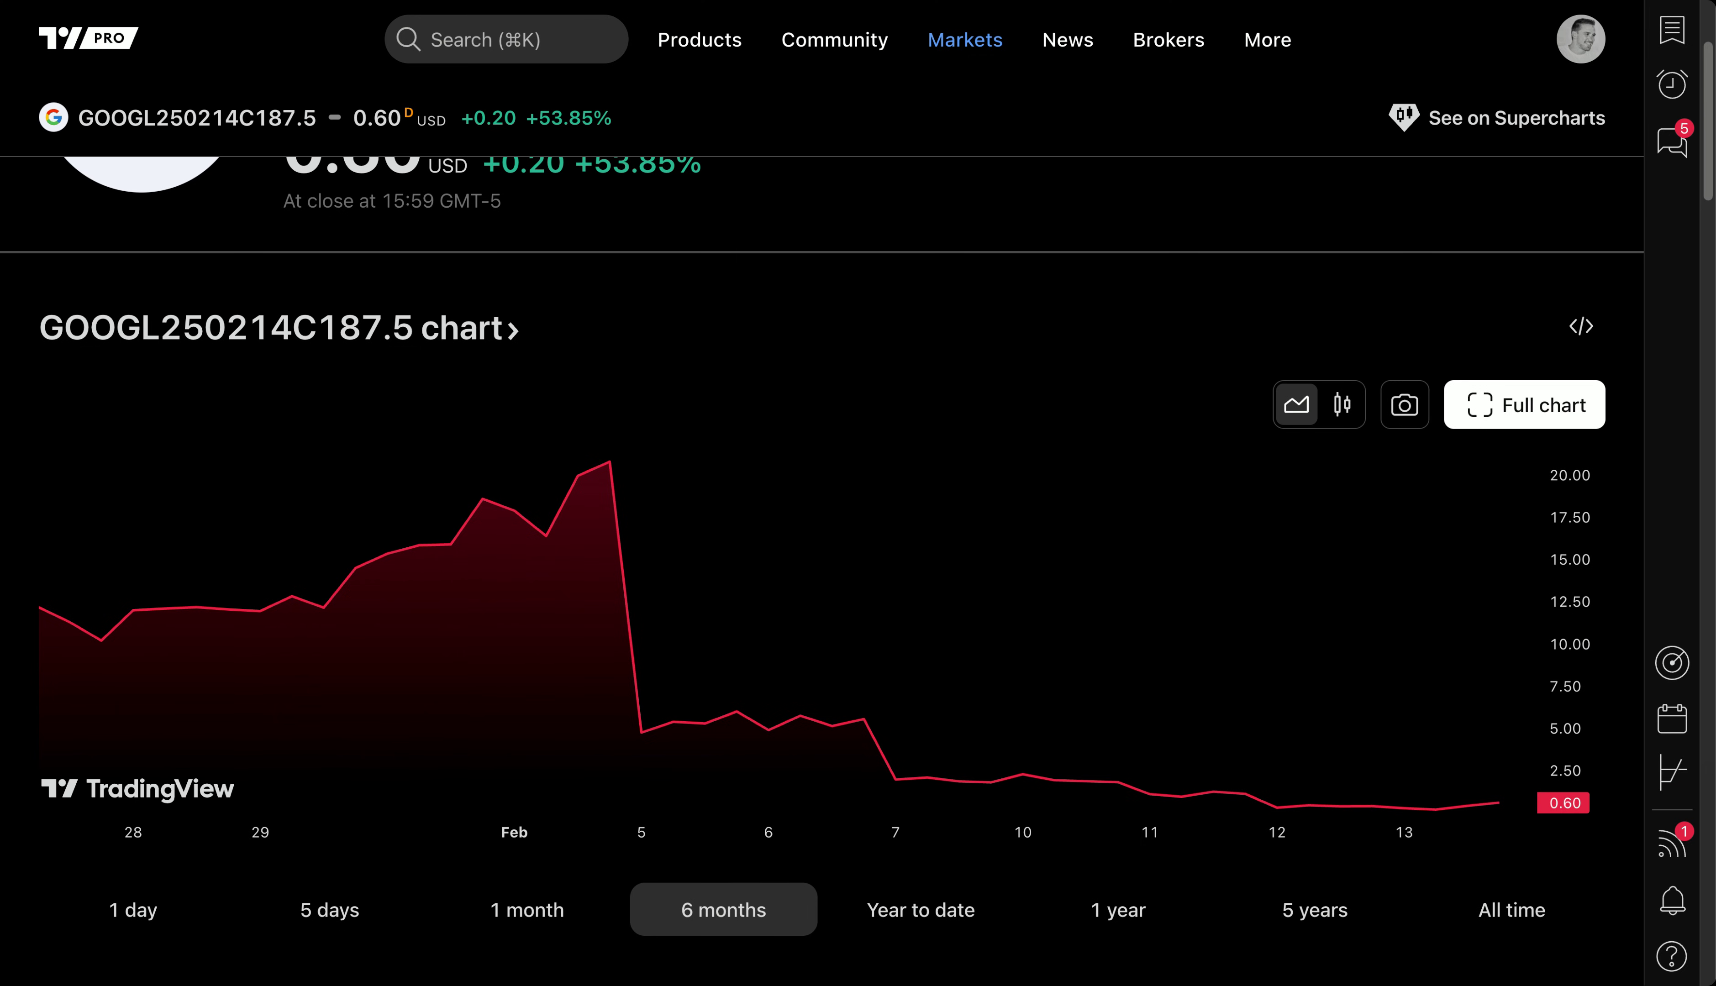
scroll(822, 545, "up", 3)
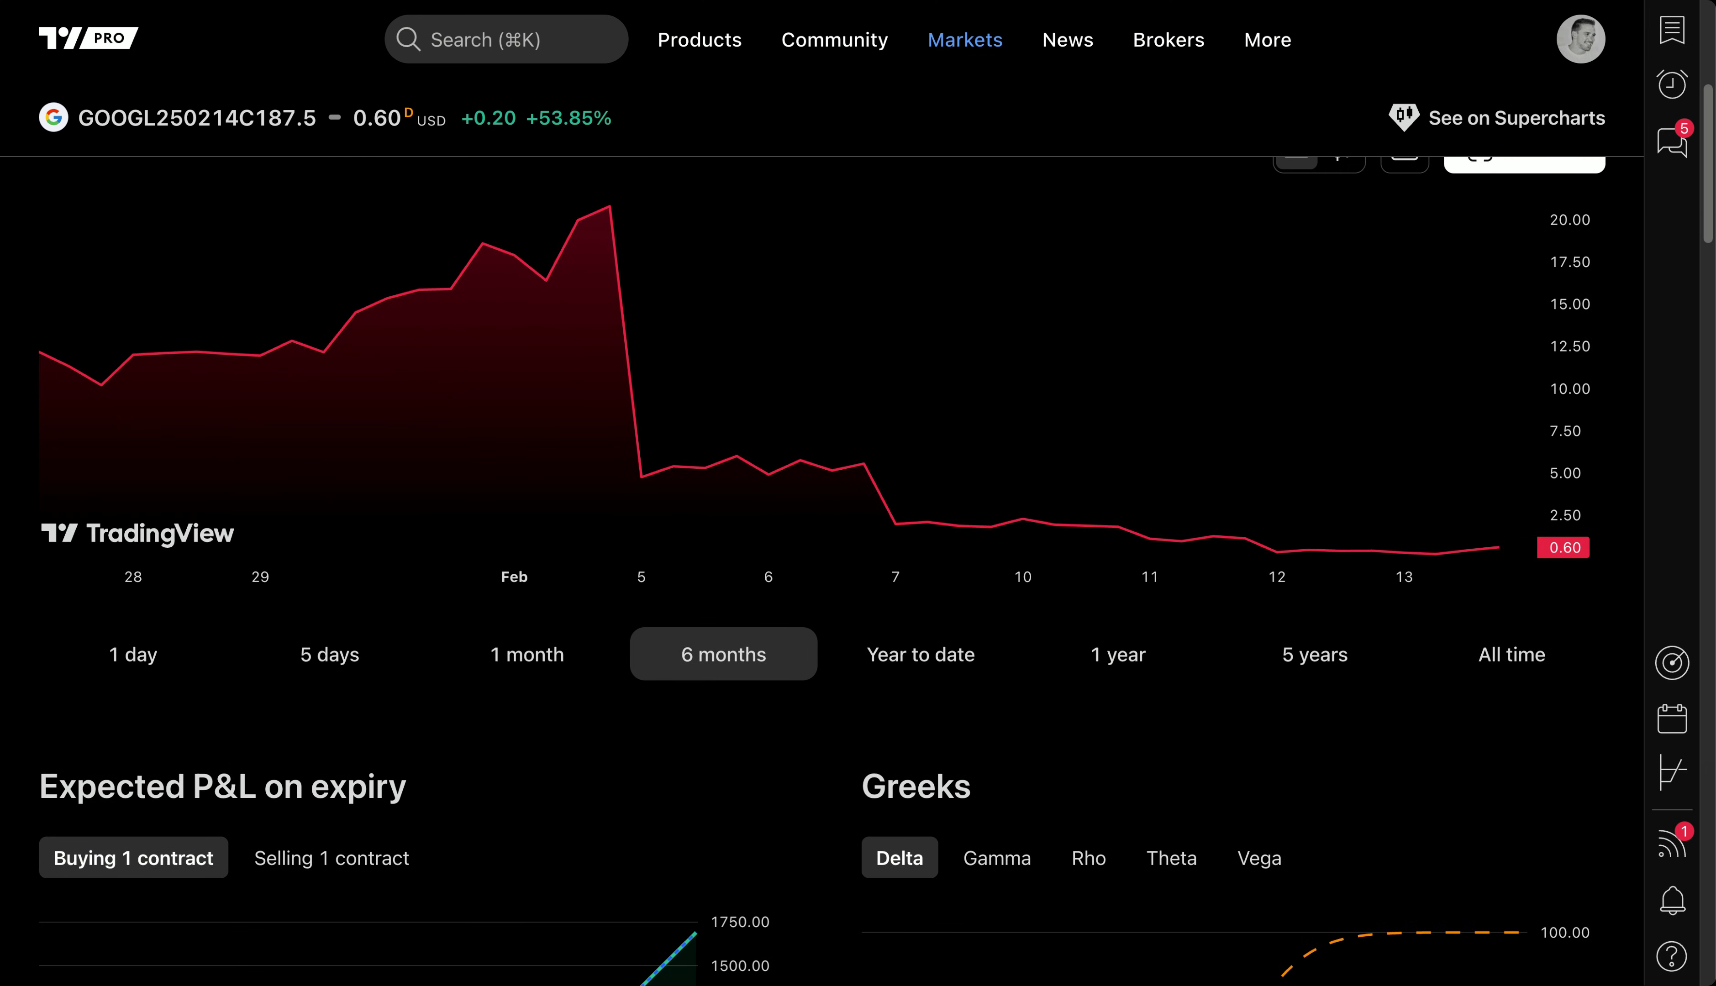
left_click(893, 654)
left_click(1117, 654)
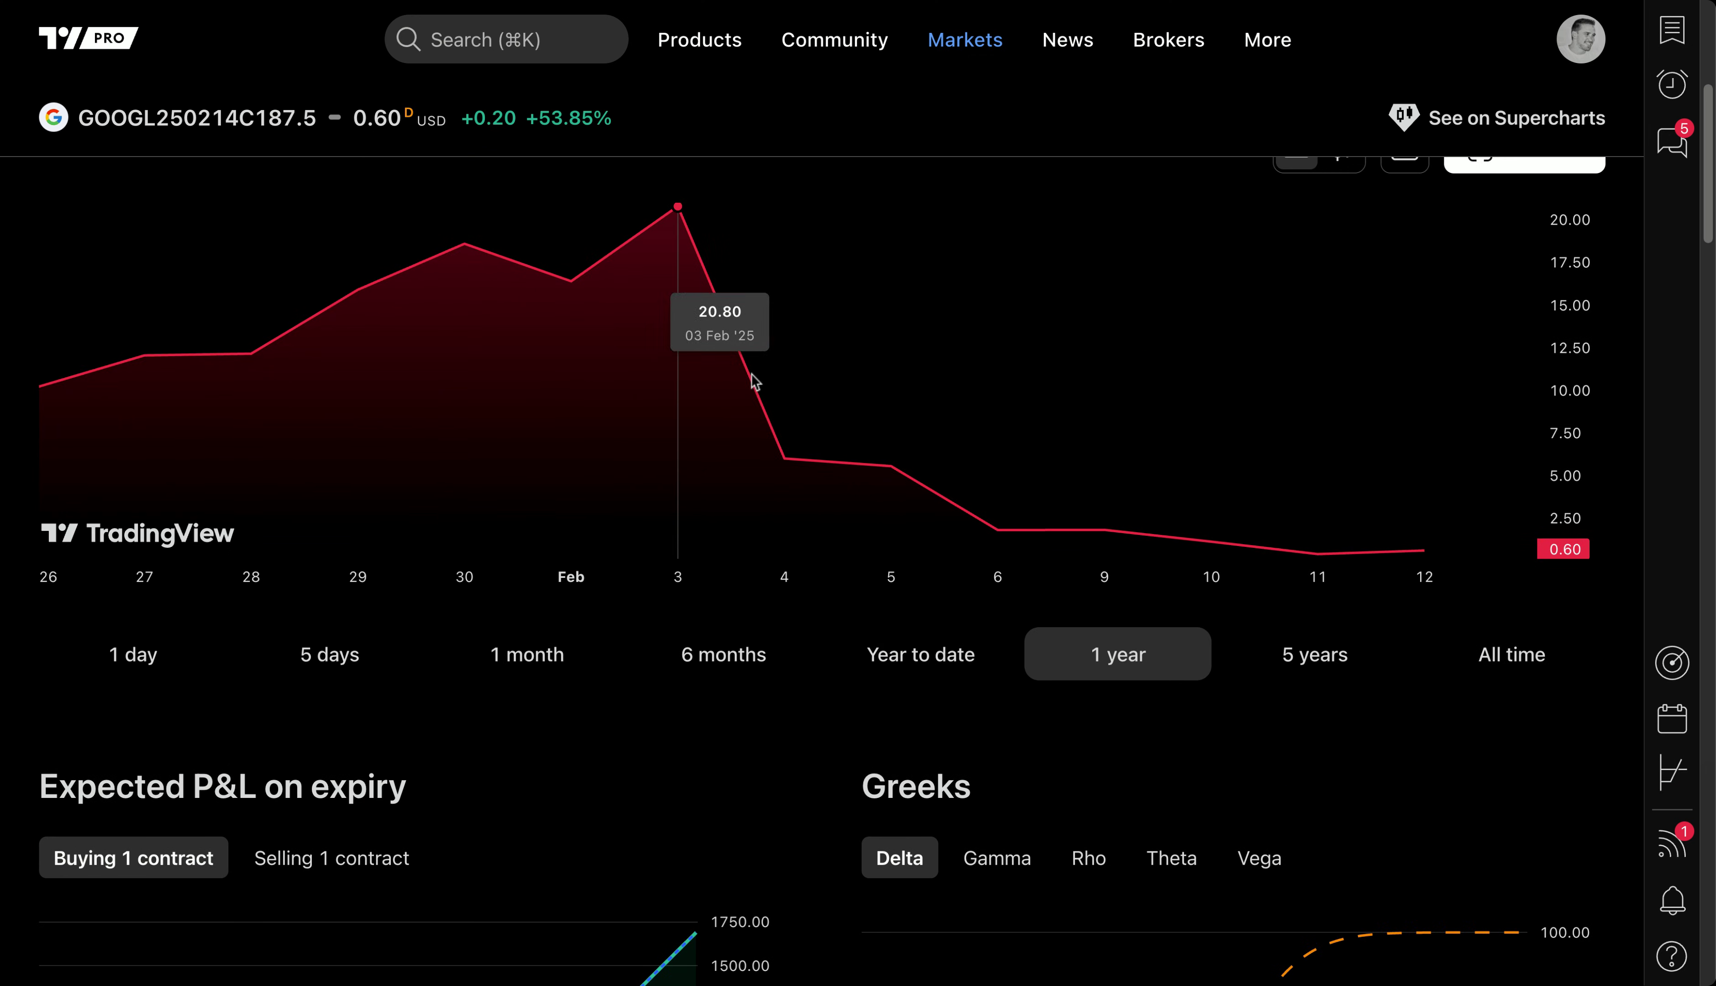
scroll(1077, 434, "up", 2)
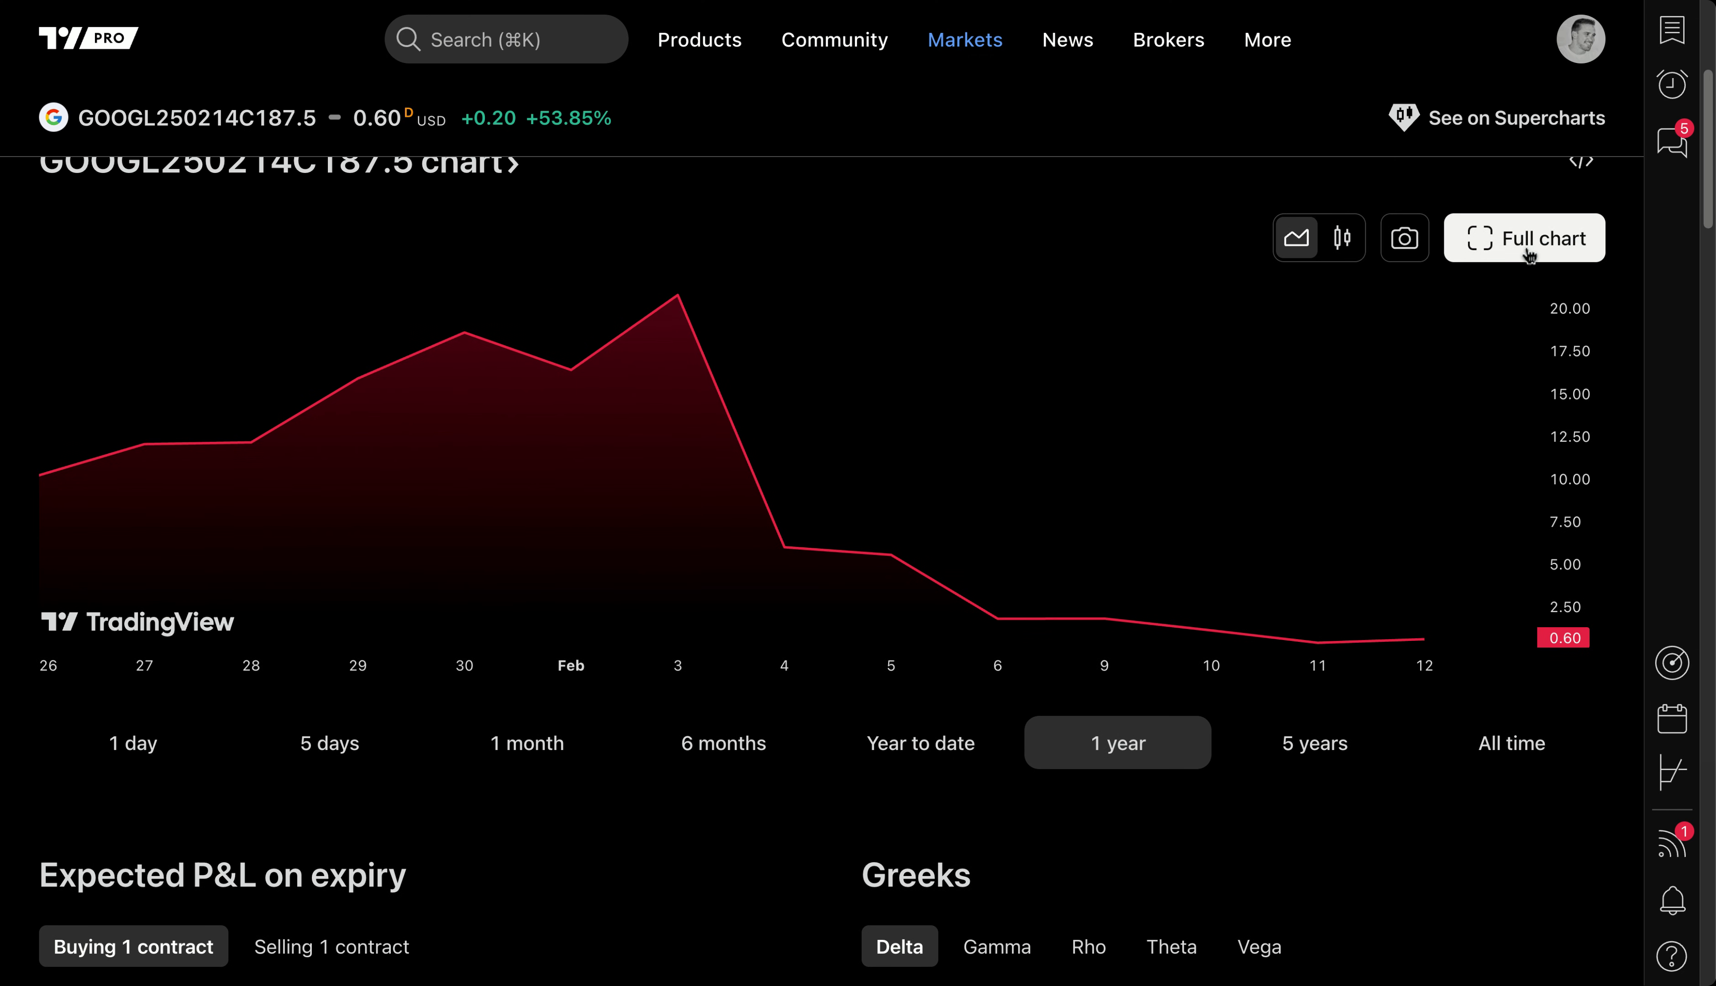
left_click(1332, 245)
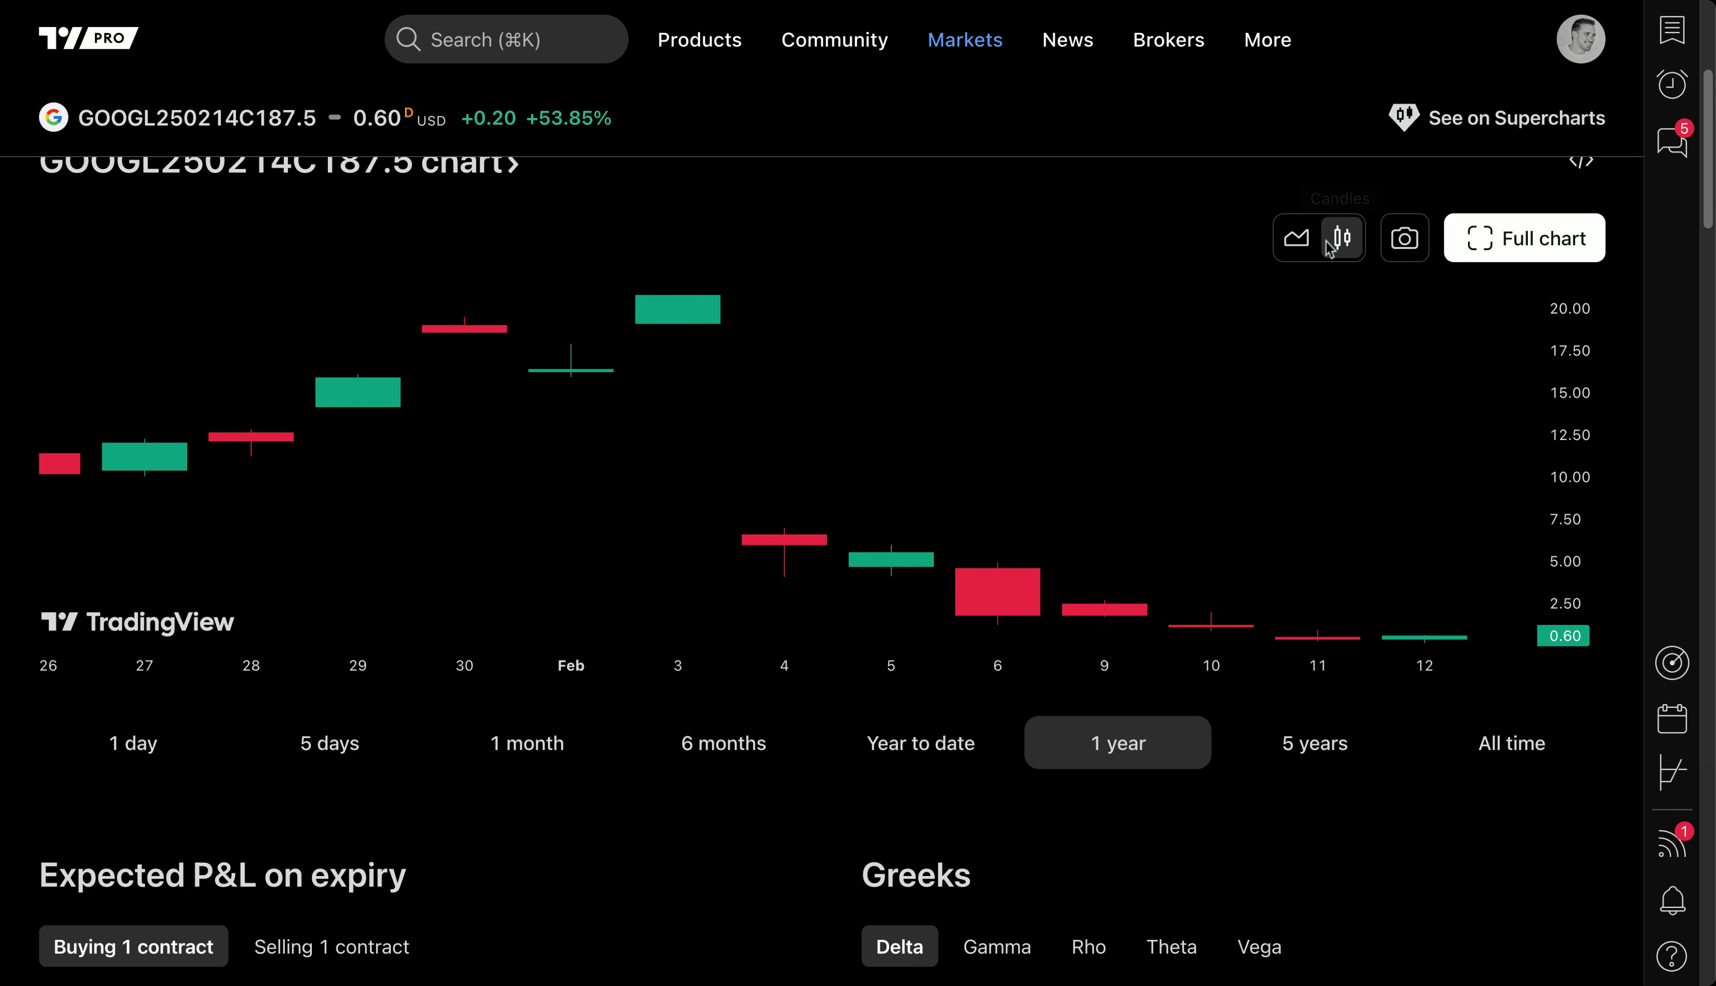
left_click(1297, 238)
scroll(767, 414, "down", 10)
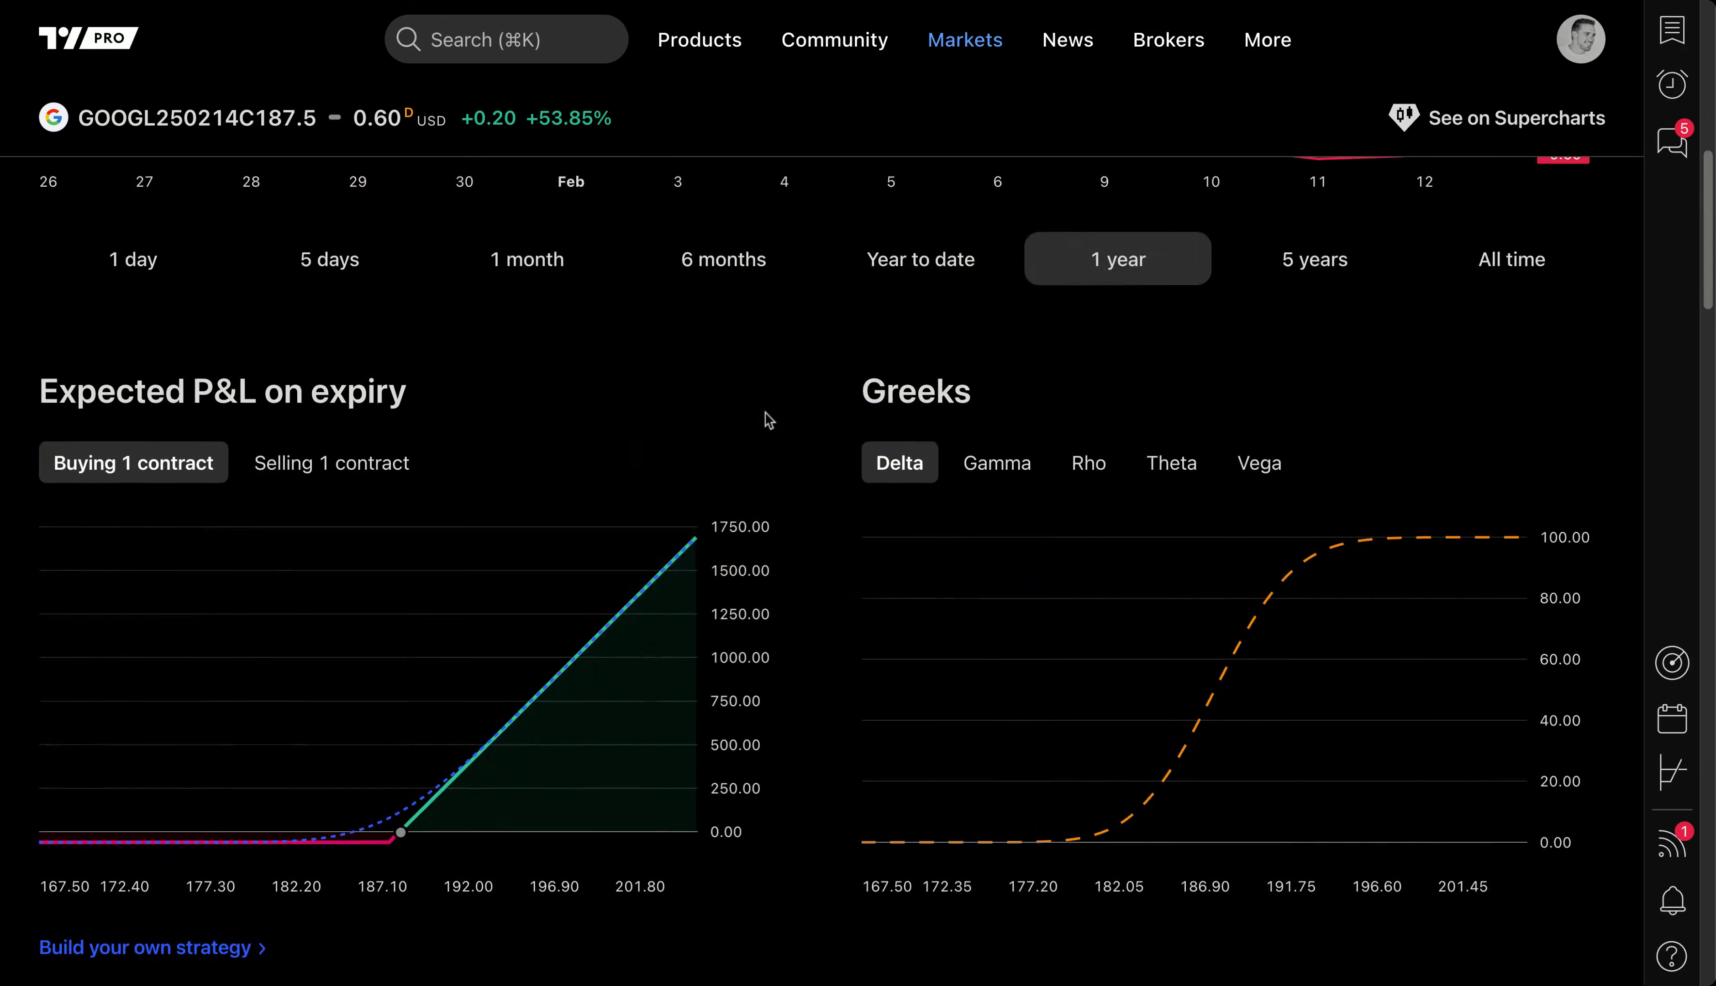
scroll(297, 423, "down", 5)
scroll(204, 341, "up", 3)
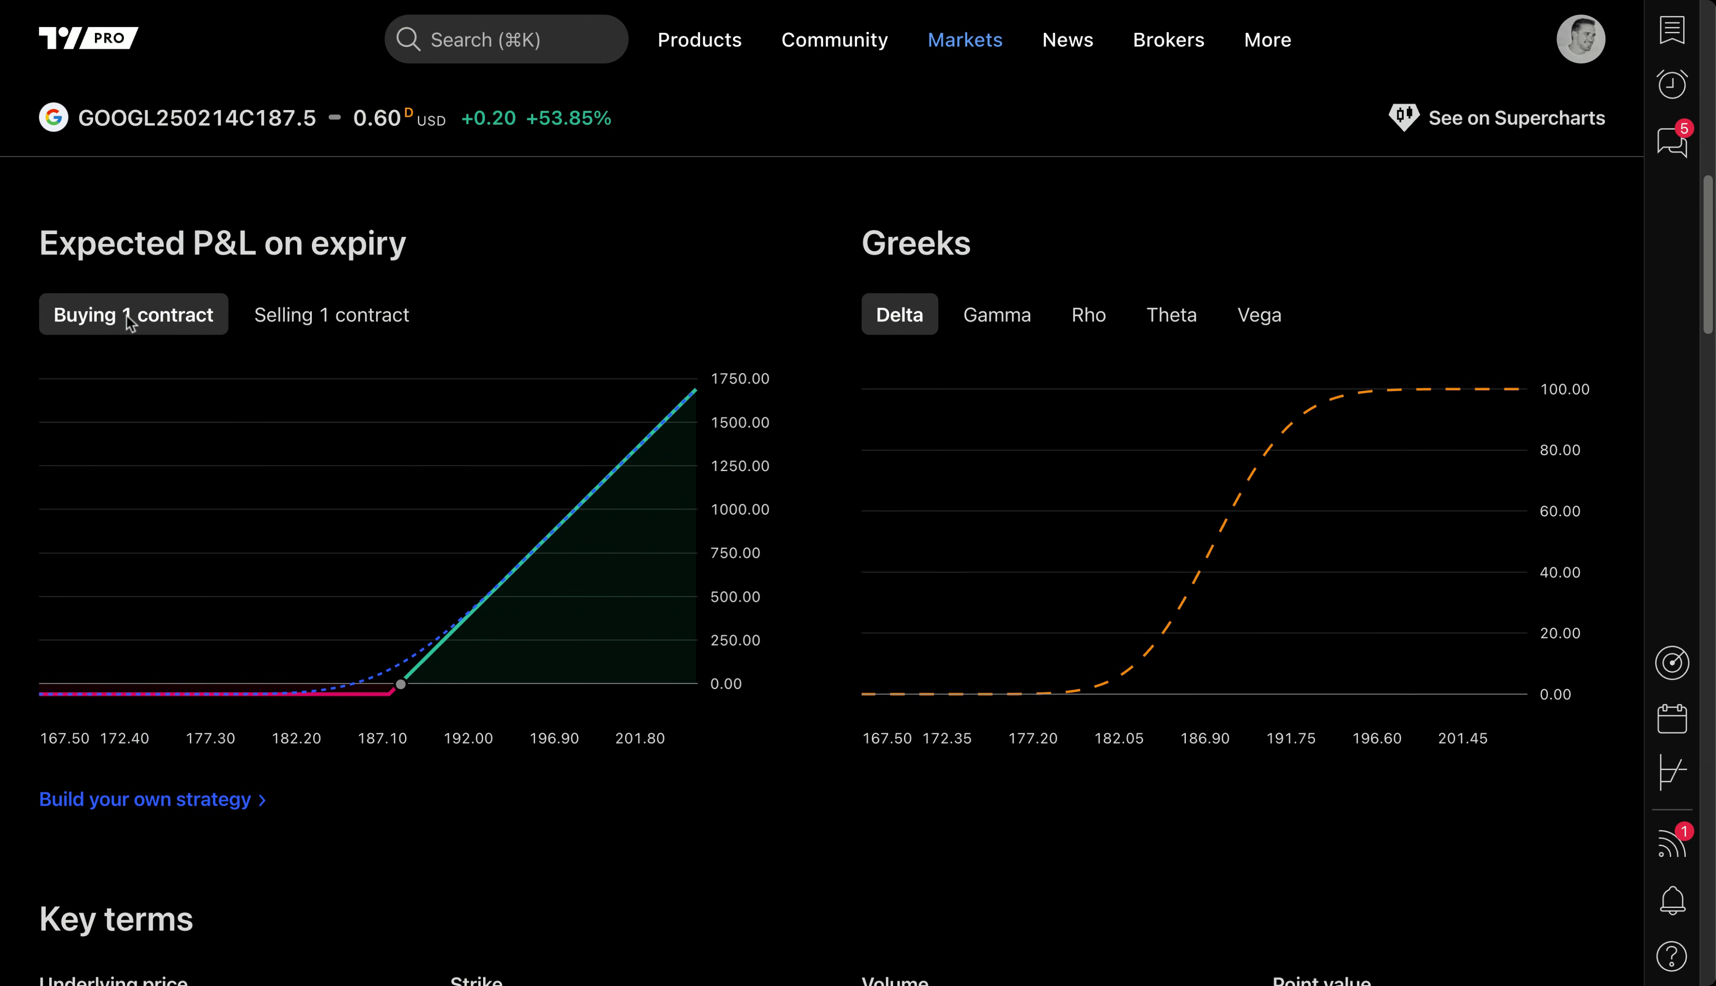
left_click(378, 320)
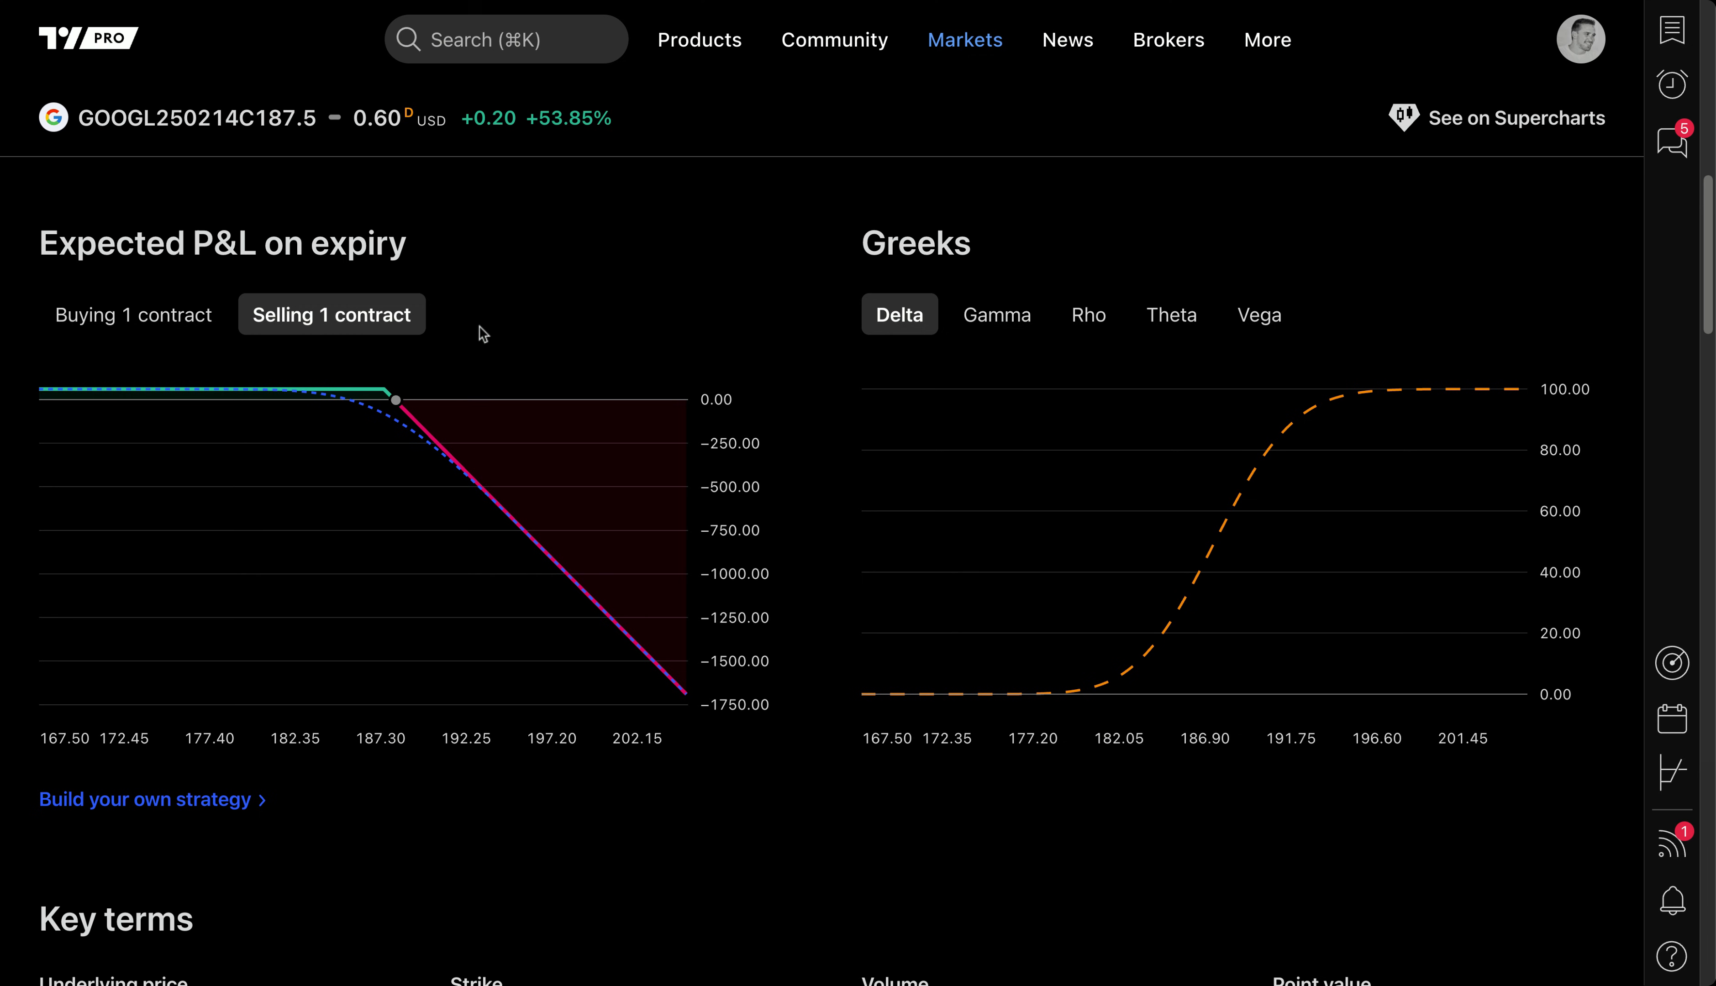
left_click(991, 320)
left_click(1103, 320)
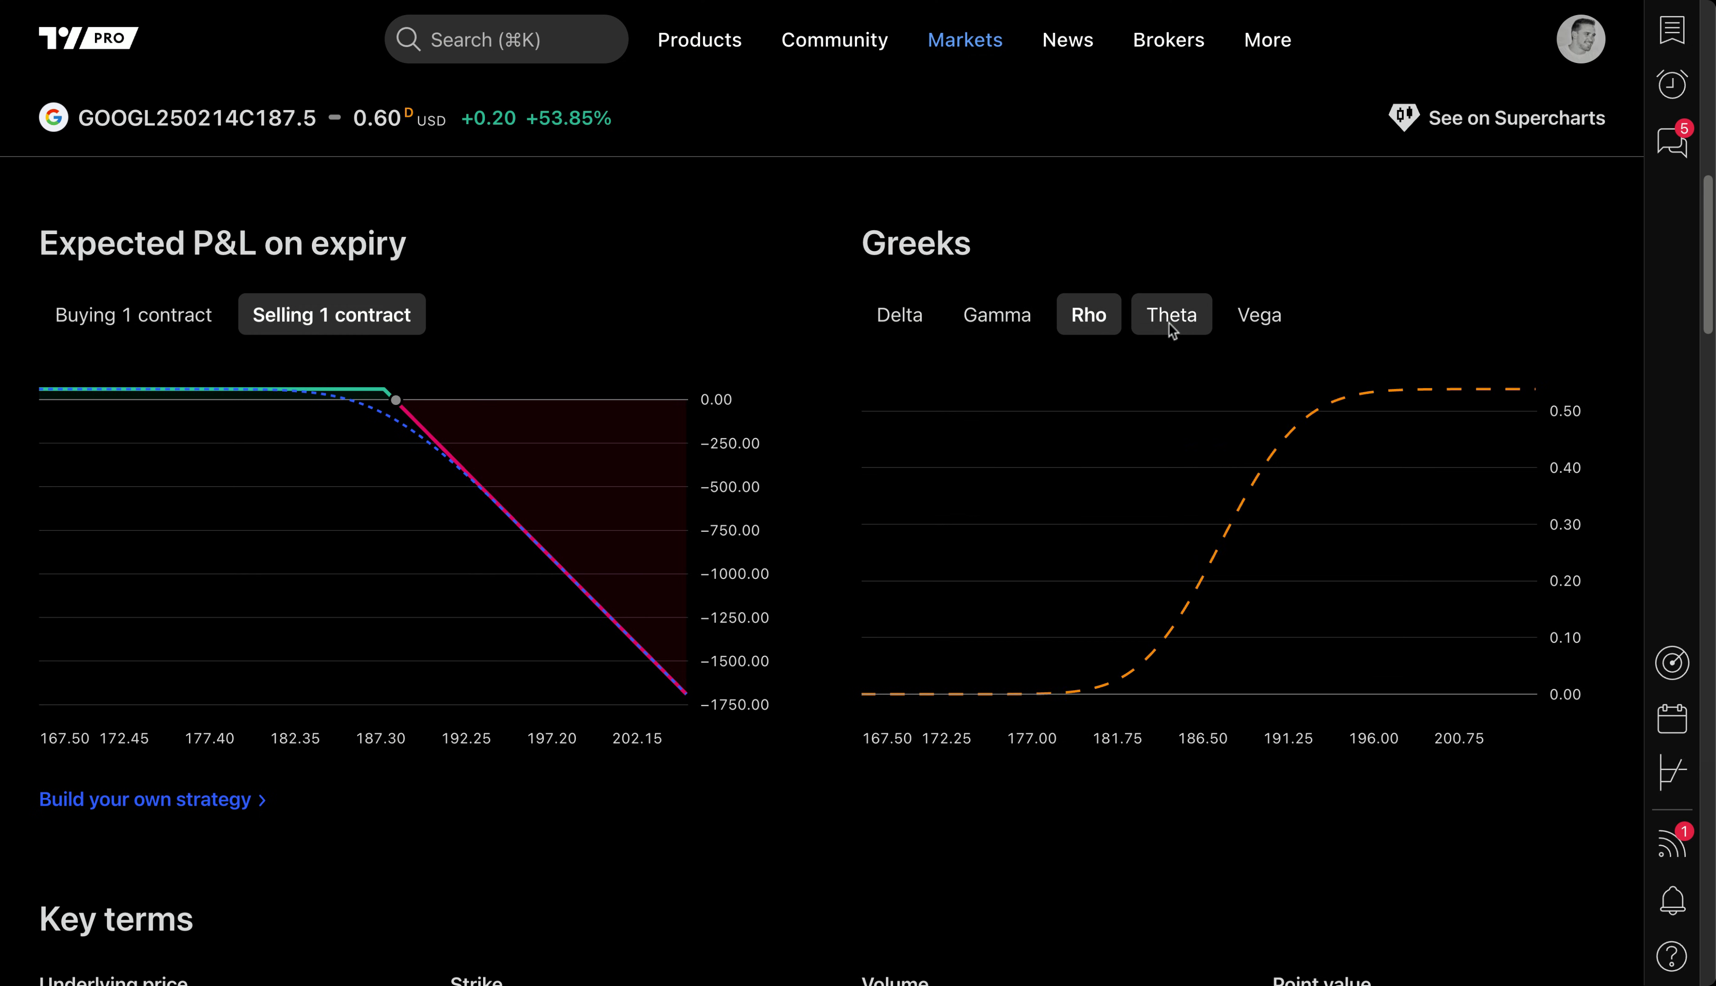
left_click(1172, 320)
left_click(1257, 316)
scroll(680, 422, "down", 7)
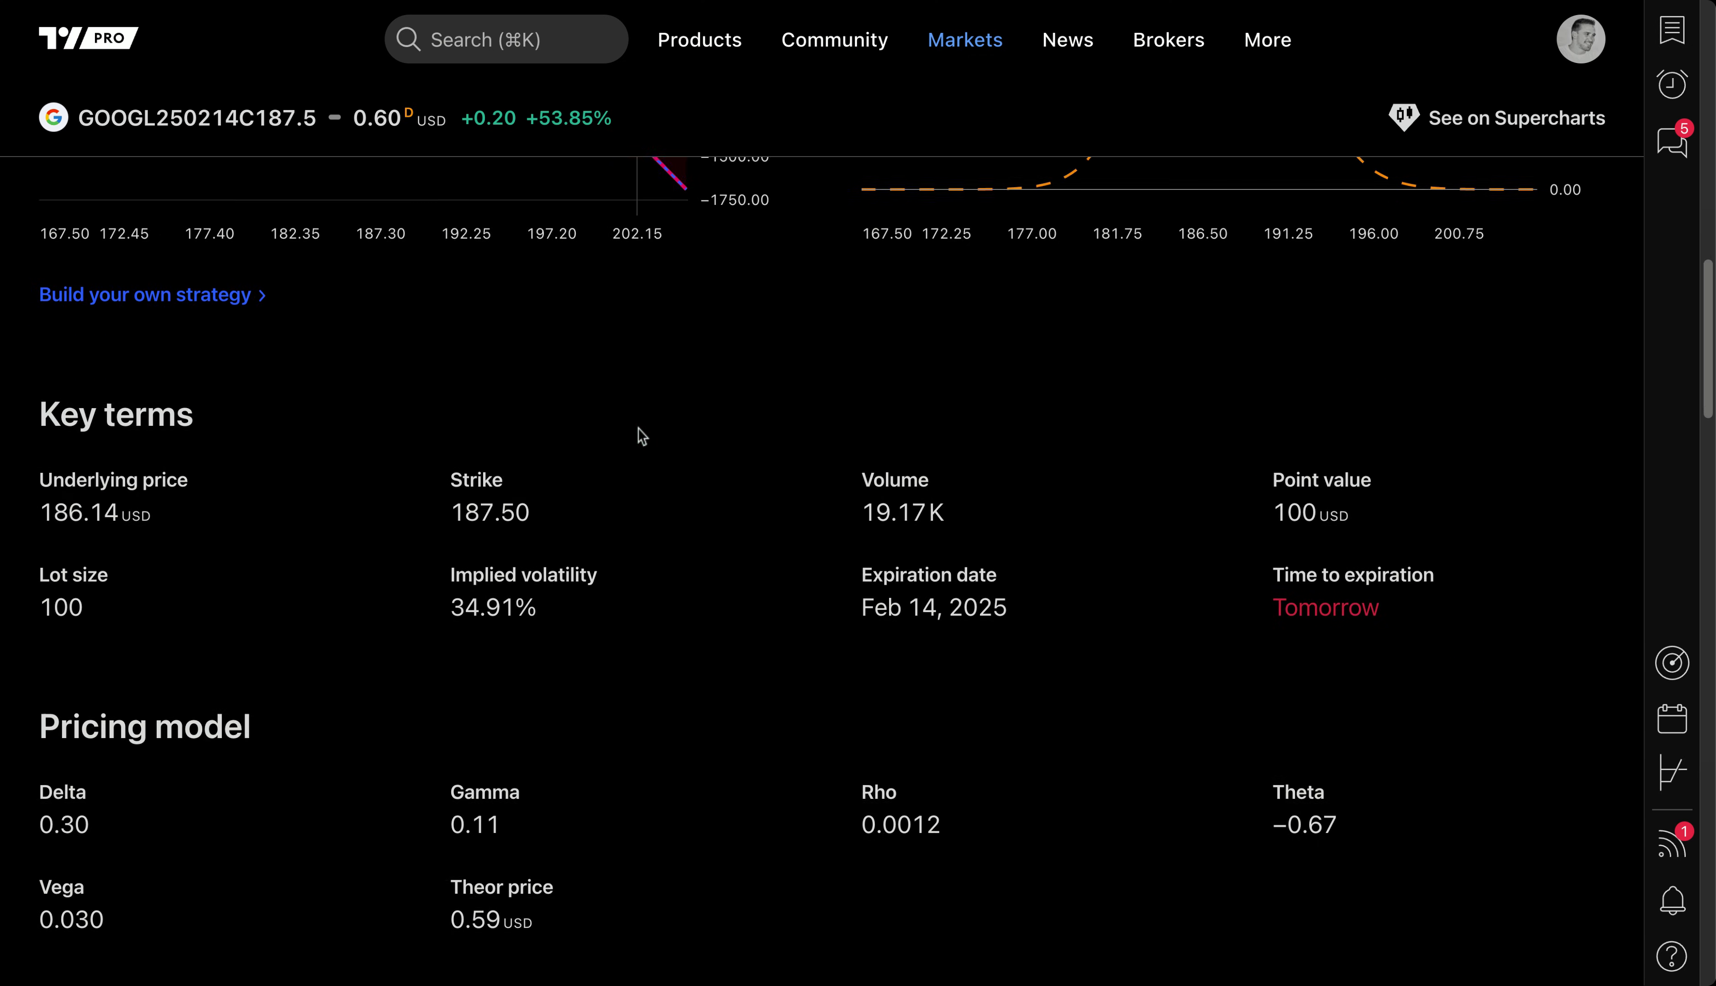
scroll(642, 436, "down", 3)
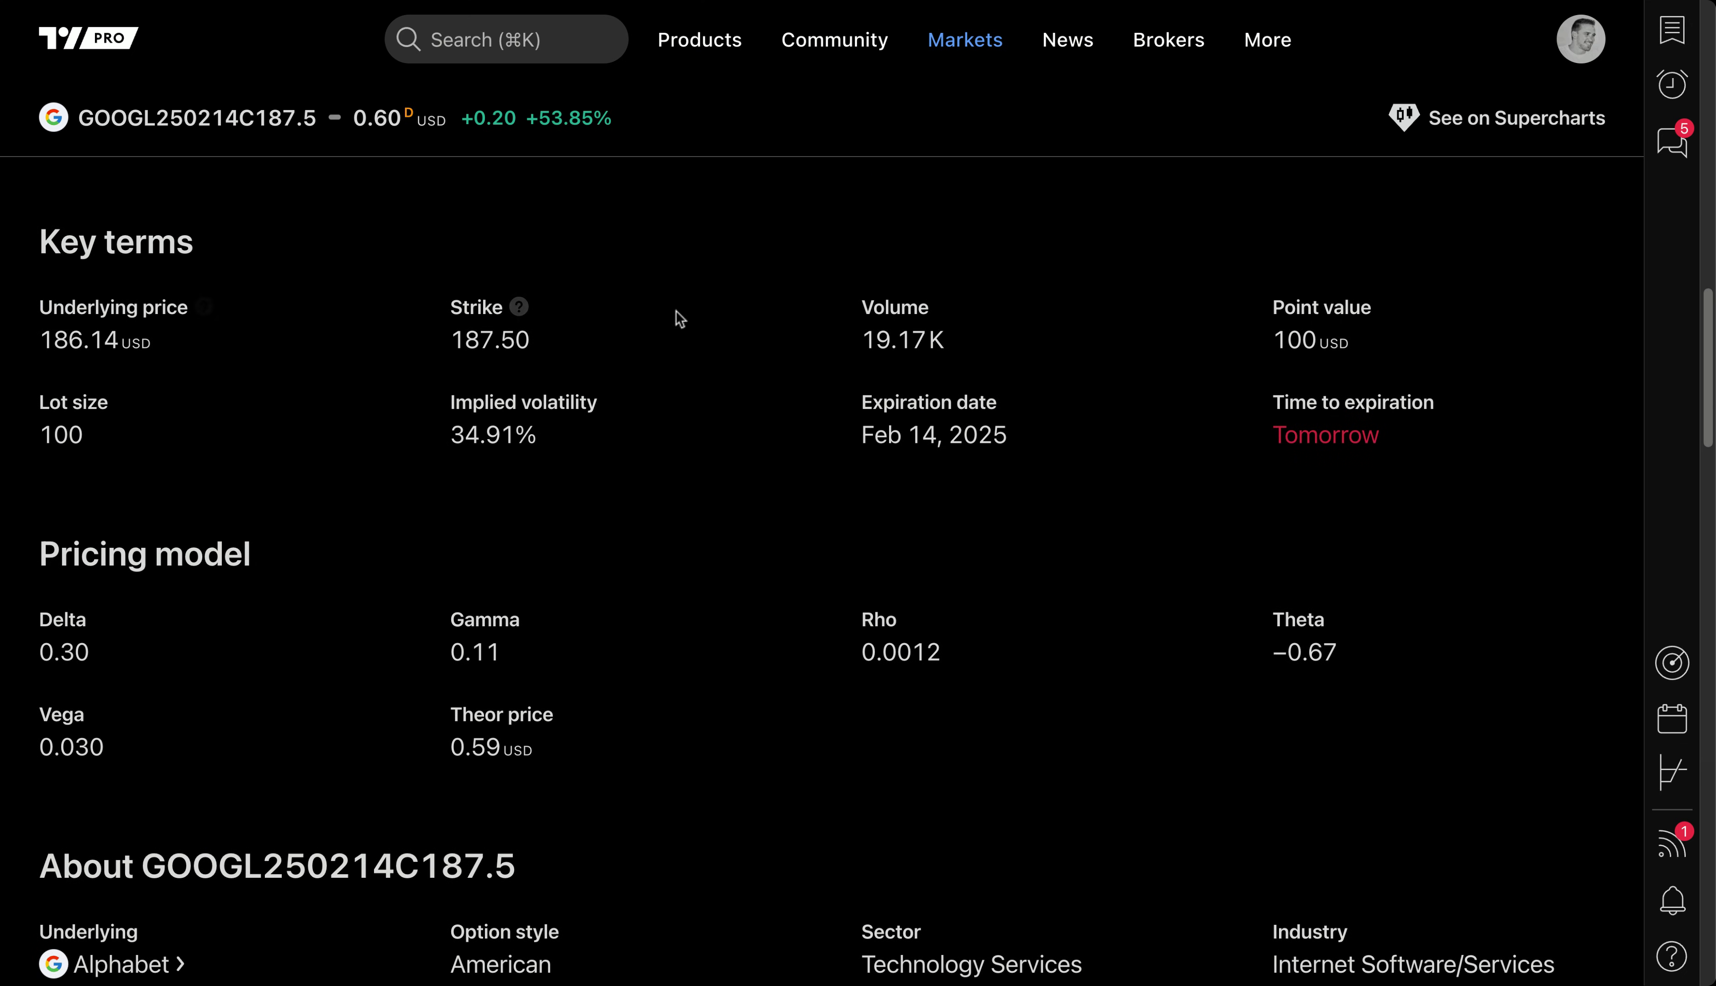
mouse_move(861, 307)
left_mouse_down()
mouse_move(946, 341)
mouse_move(863, 334)
mouse_move(859, 314)
left_mouse_up()
left_click(912, 337)
left_click(860, 317)
- Show the full Alphabet description in the About section, then return to the page top
scroll(797, 333, "down", 10)
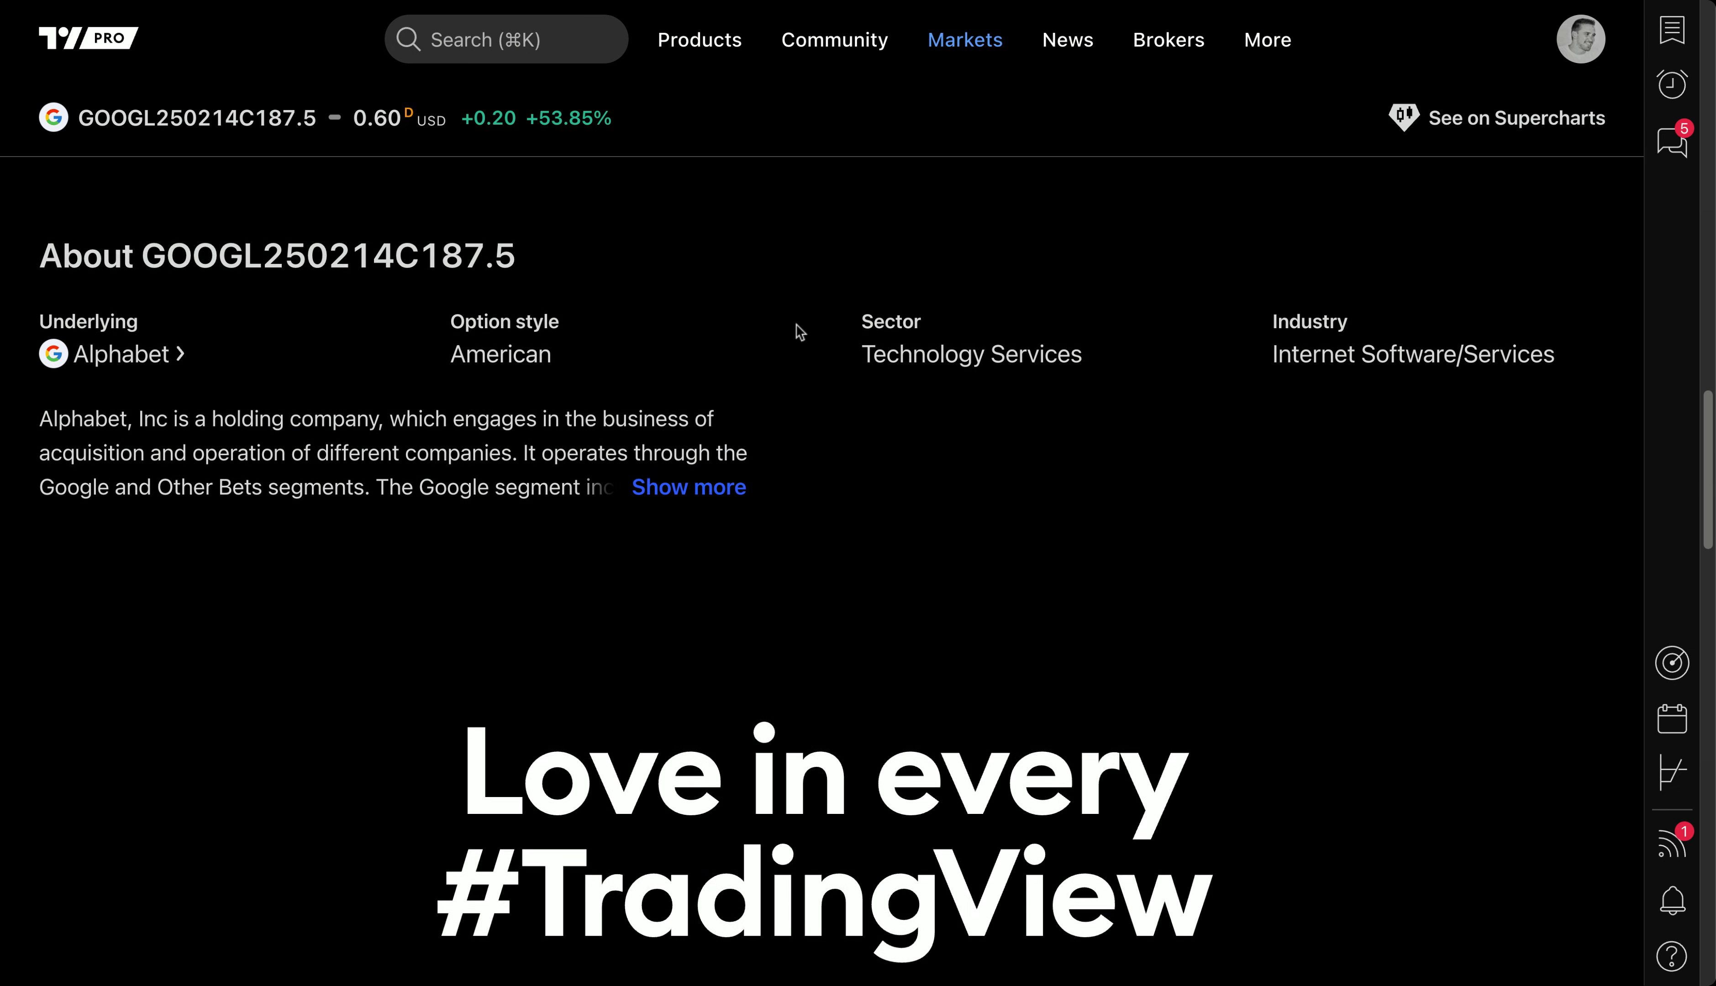
scroll(800, 333, "up", 3)
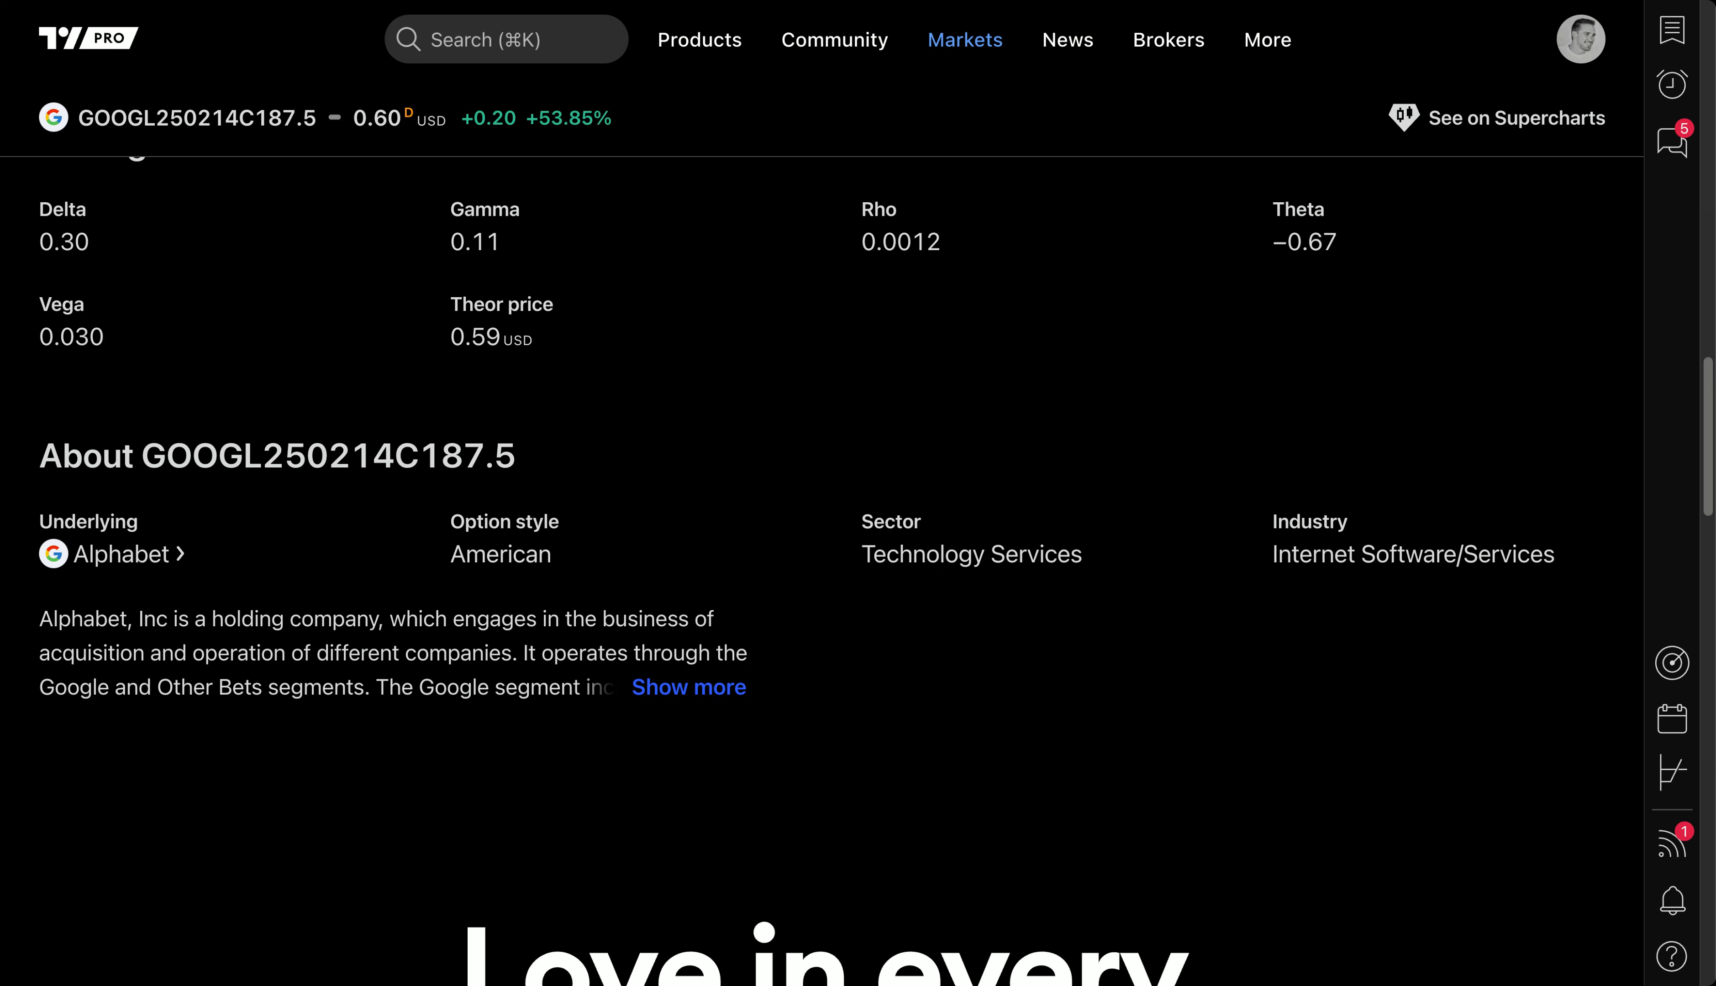
left_click(679, 681)
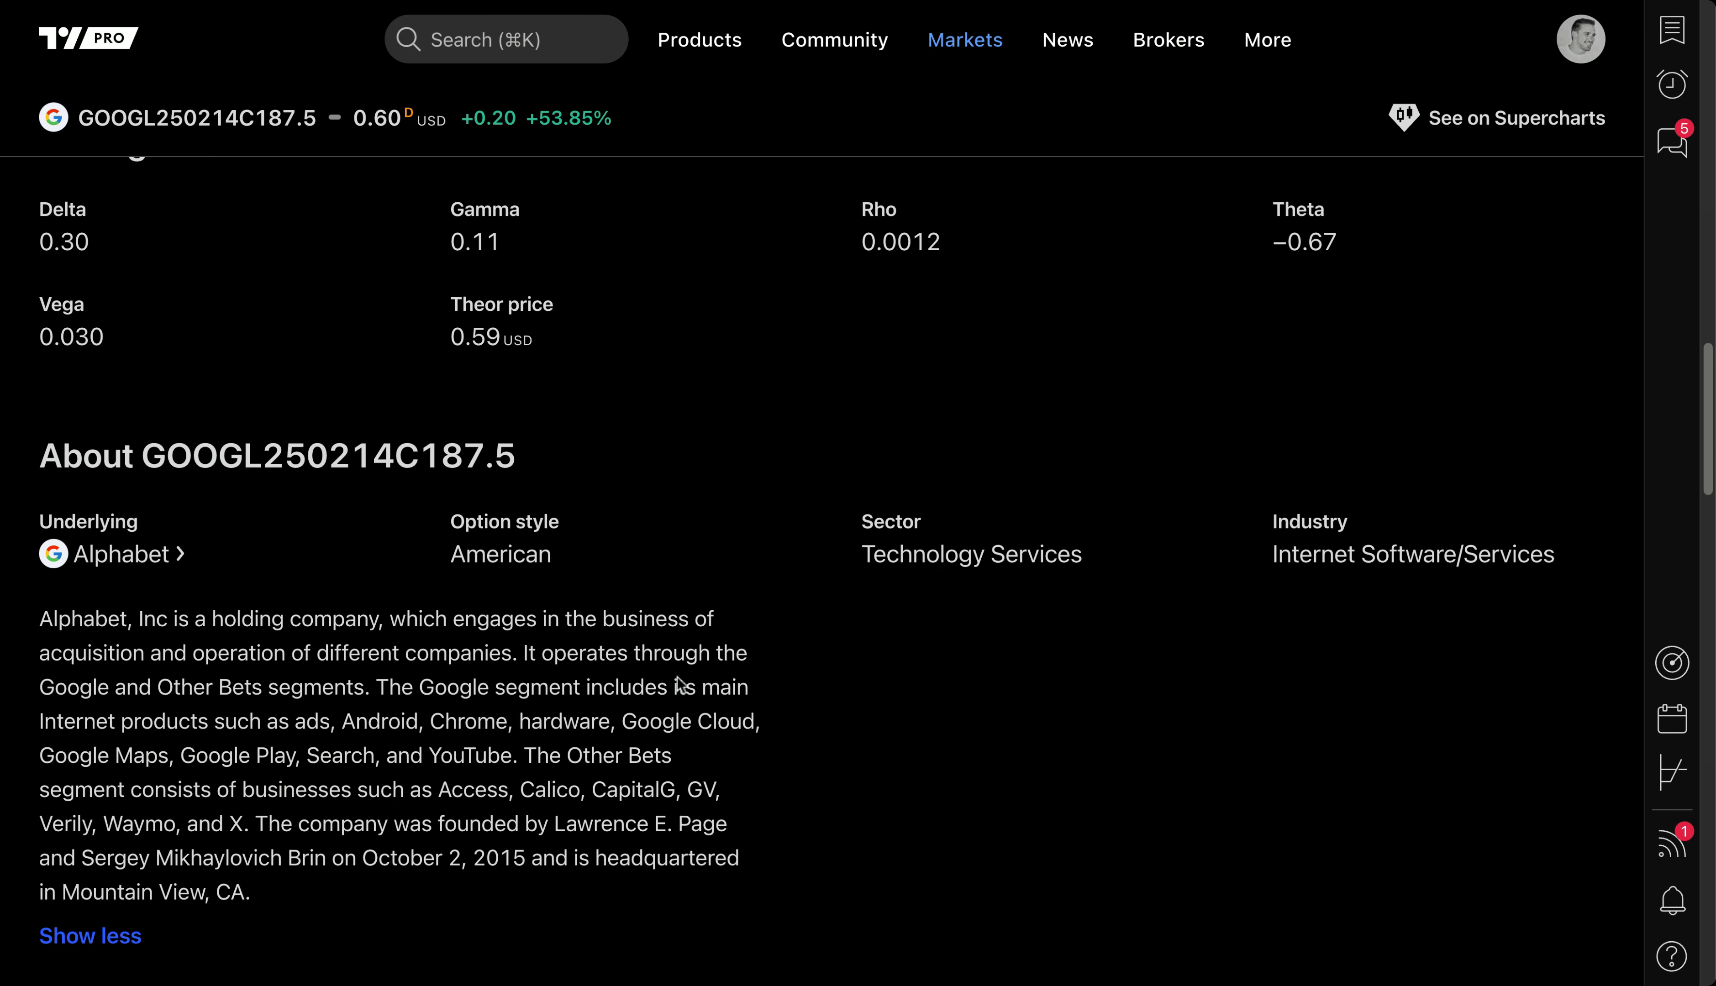
scroll(622, 594, "up", 3)
scroll(618, 594, "down", 7)
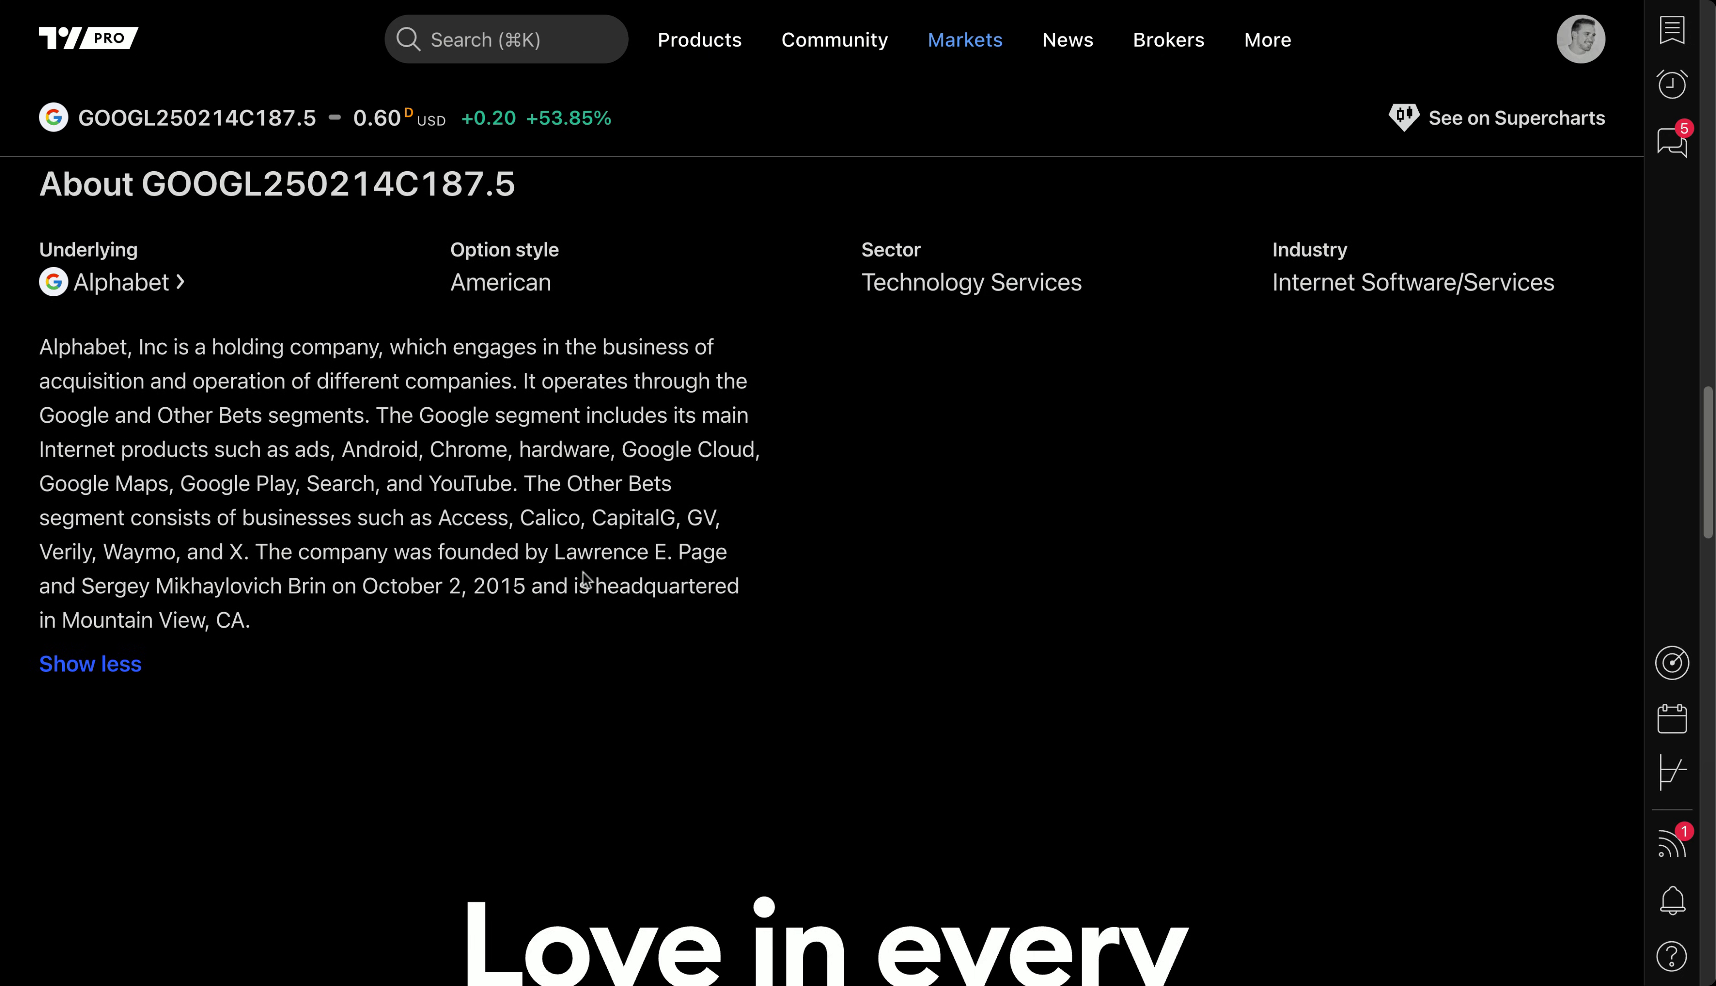
scroll(583, 579, "up", 15)
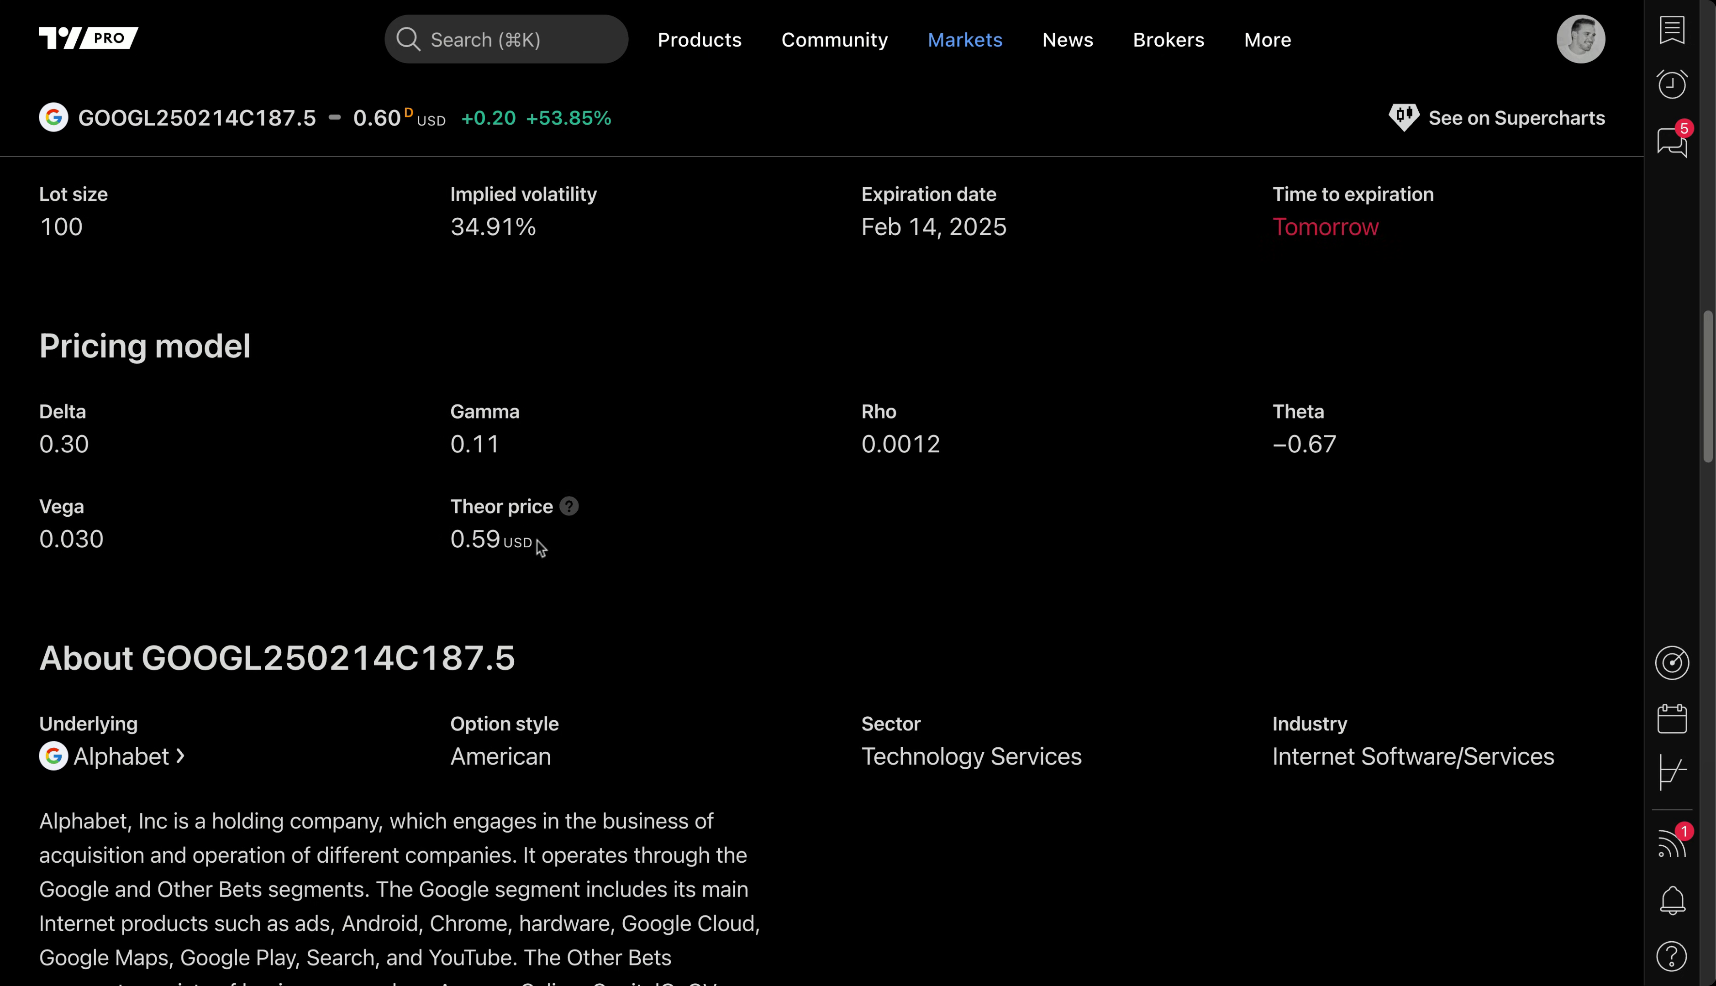
scroll(559, 526, "up", 6)
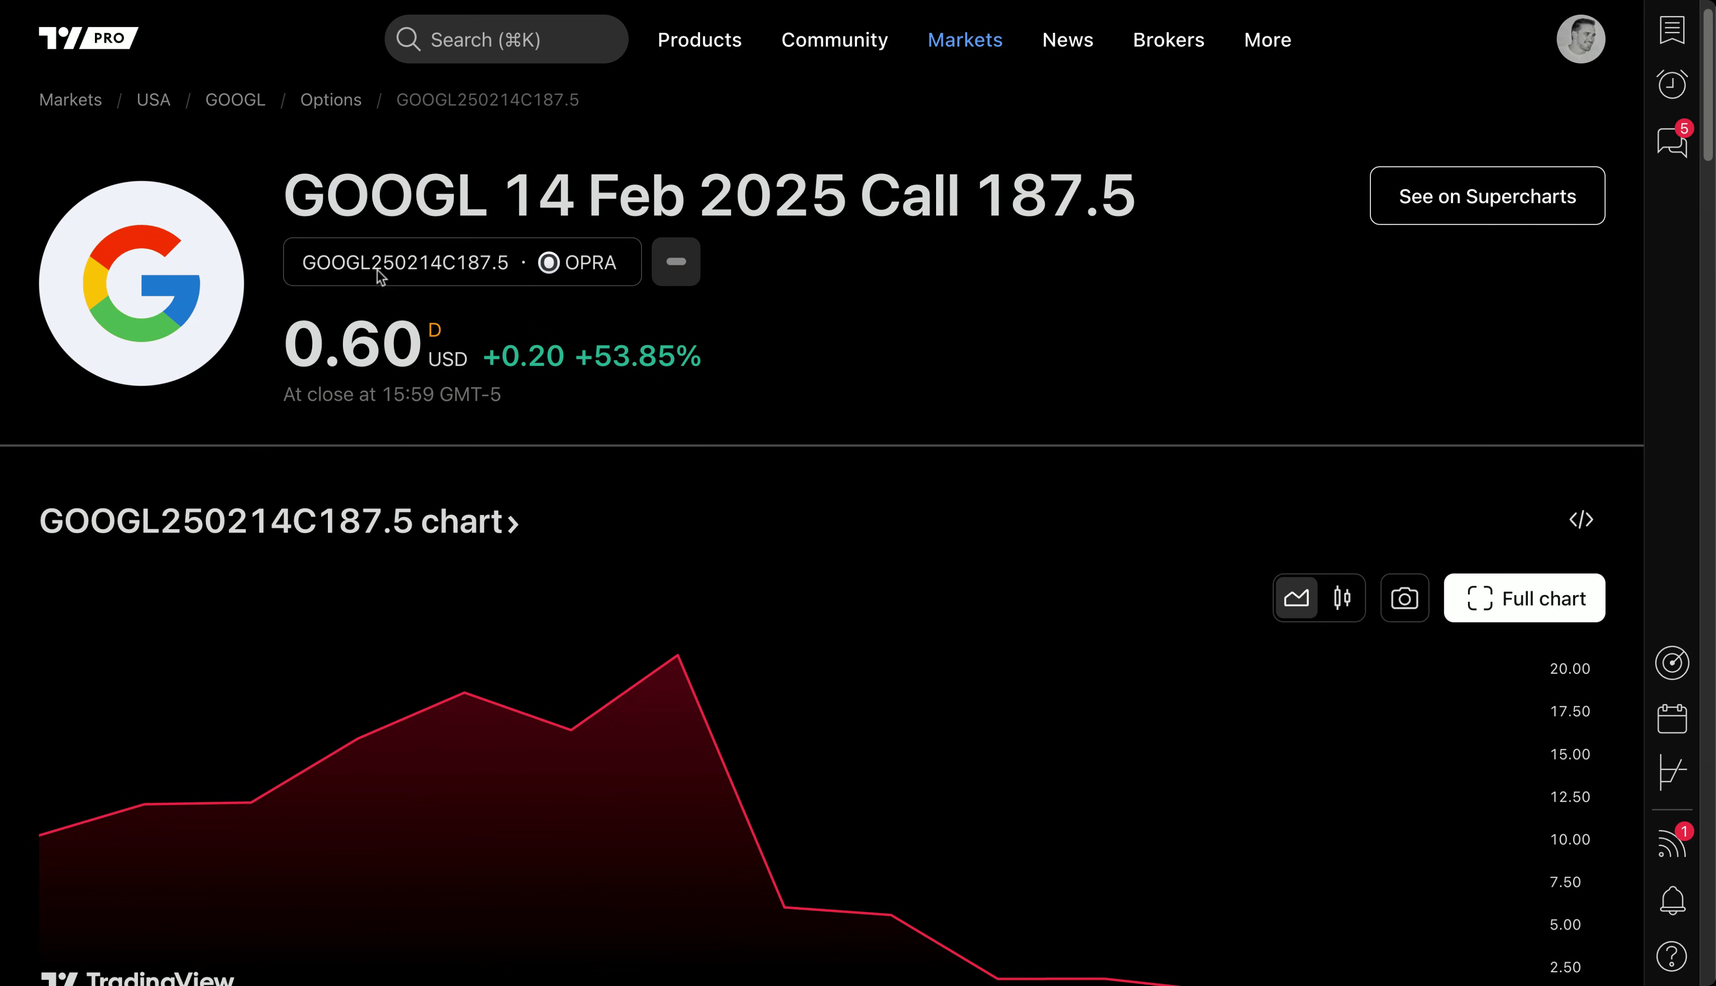
- Reach the GOOGL options chain from the Overview's Options tab and scroll down to the table
scroll(563, 289, "up", 1)
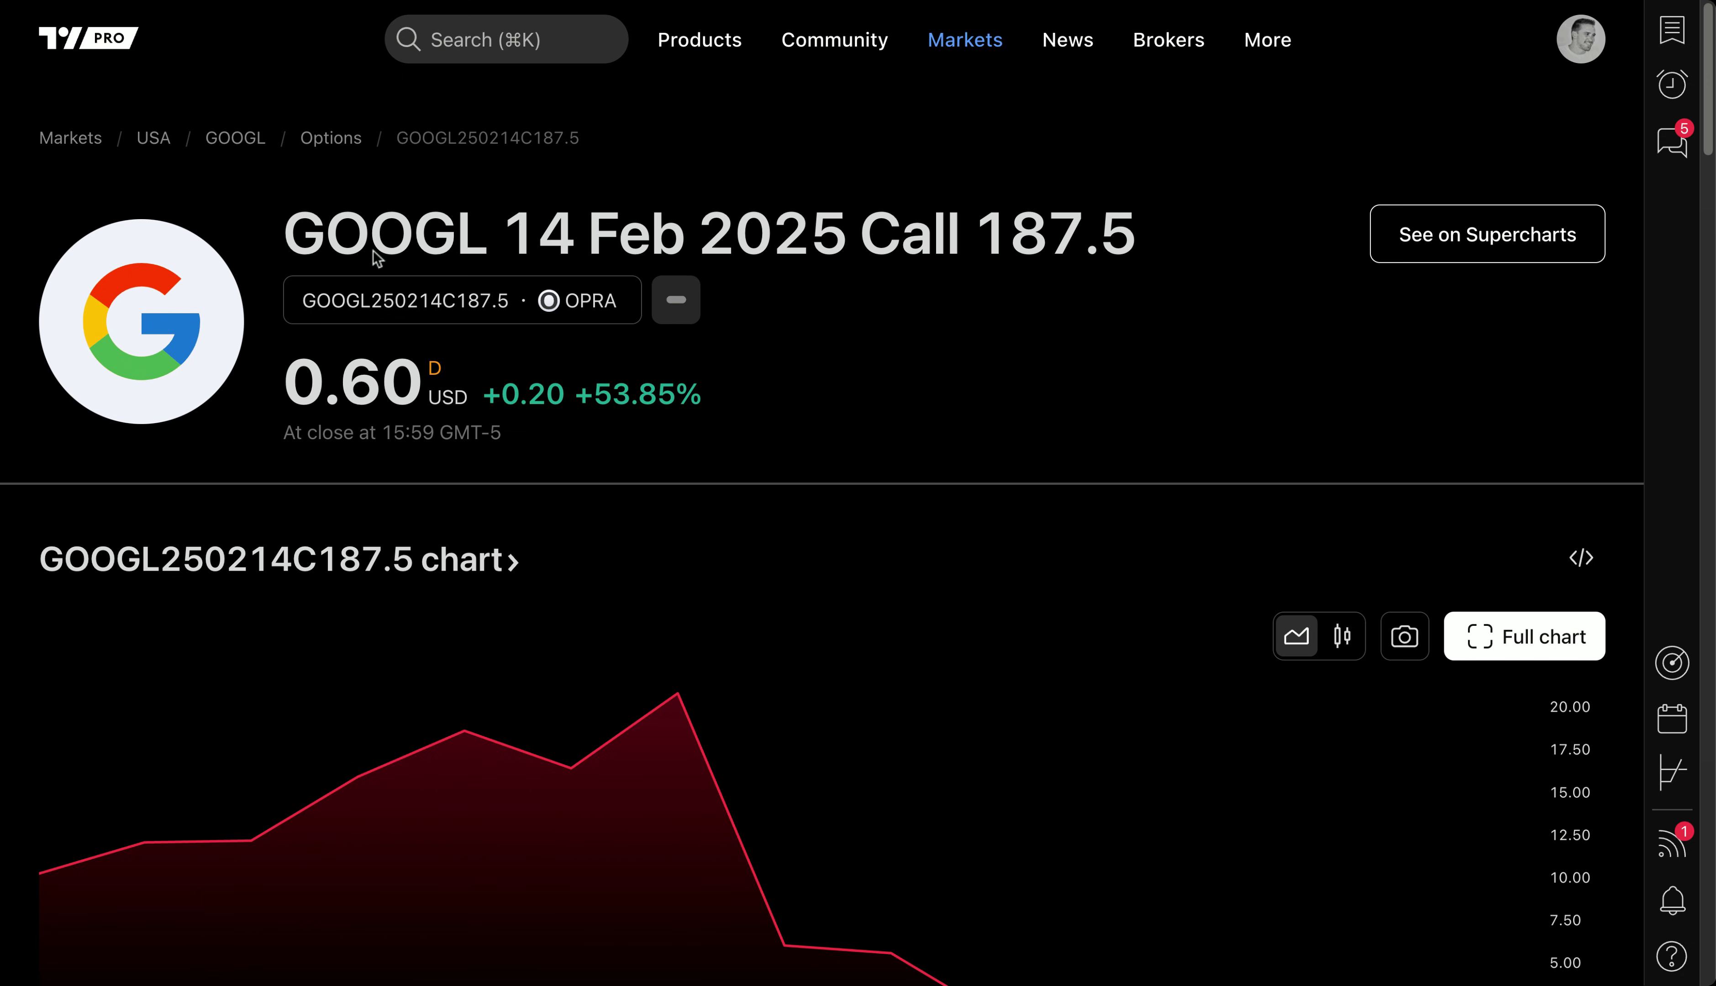
left_click(331, 139)
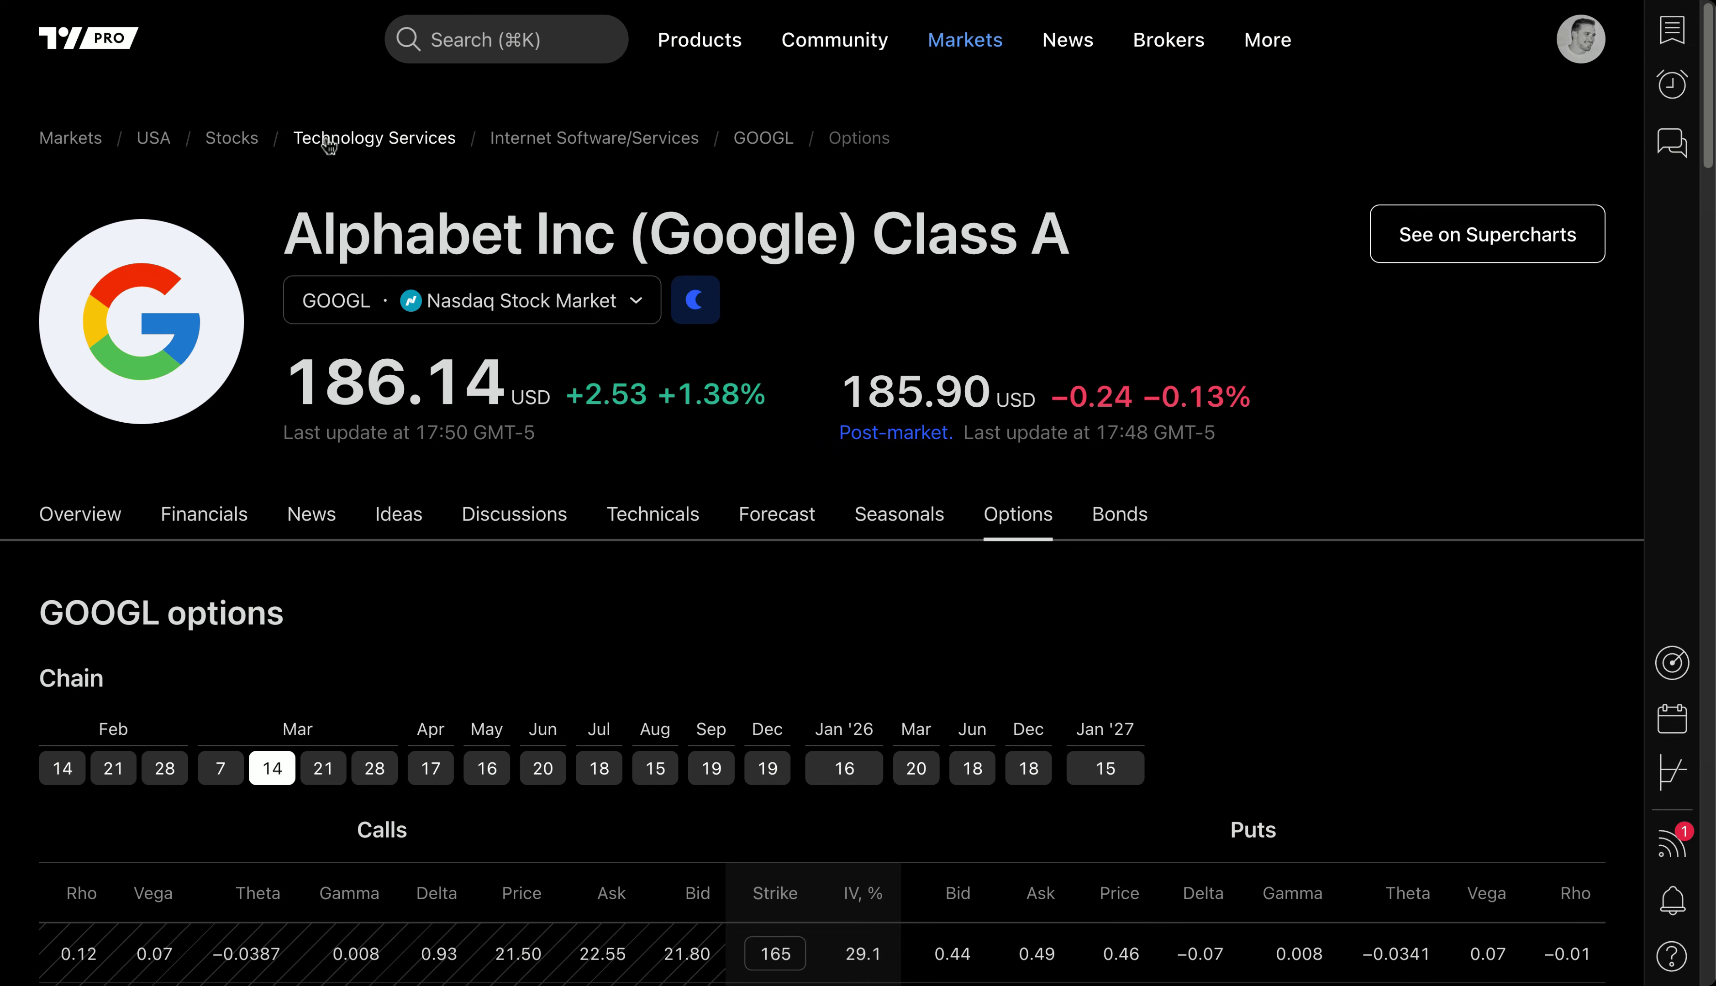
key("super+bracketleft")
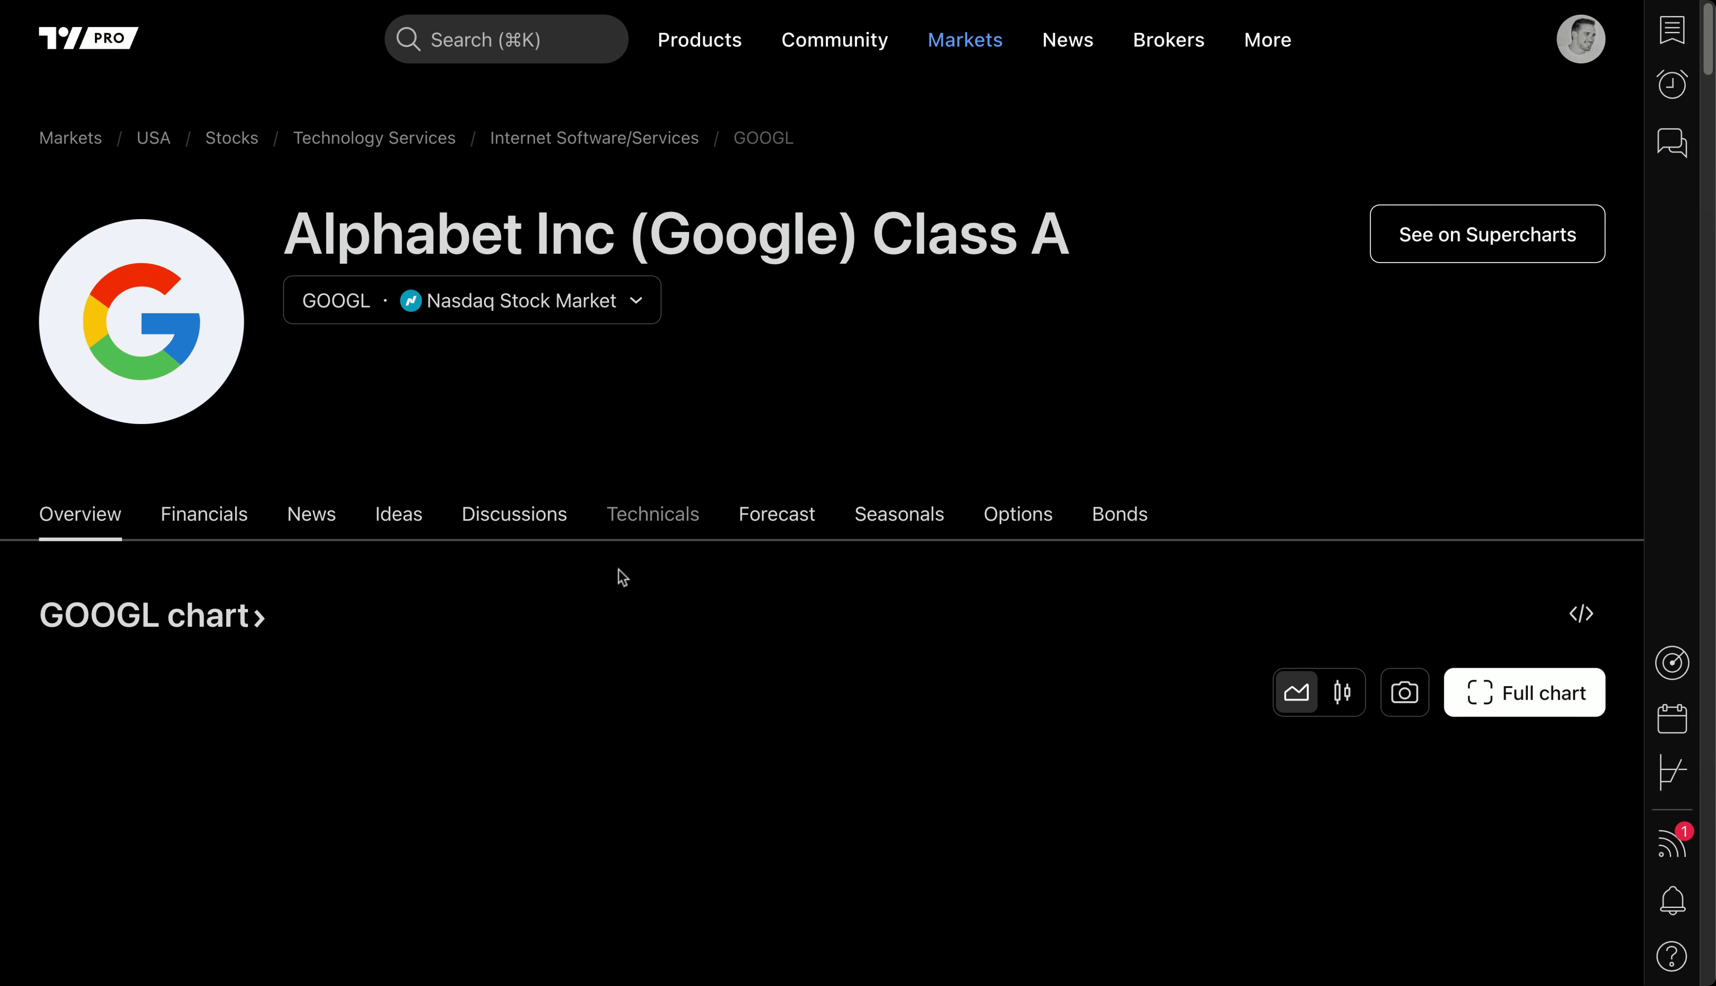
left_click(1013, 516)
scroll(832, 384, "down", 1)
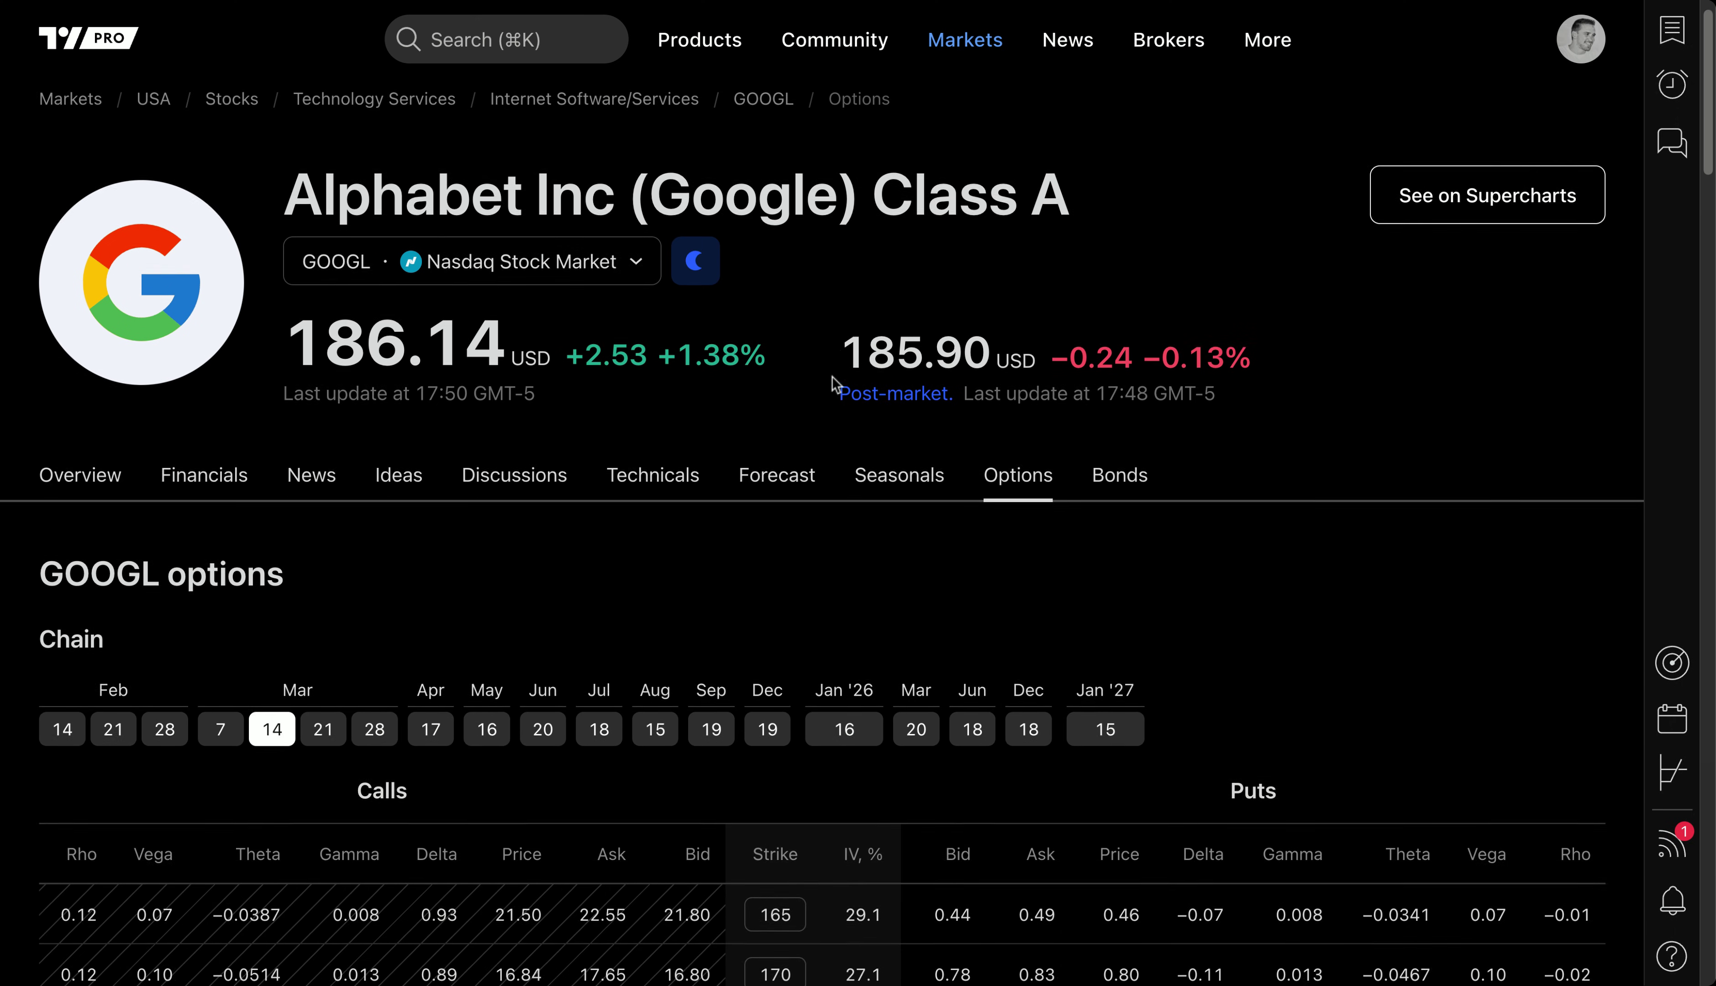
scroll(832, 385, "down", 5)
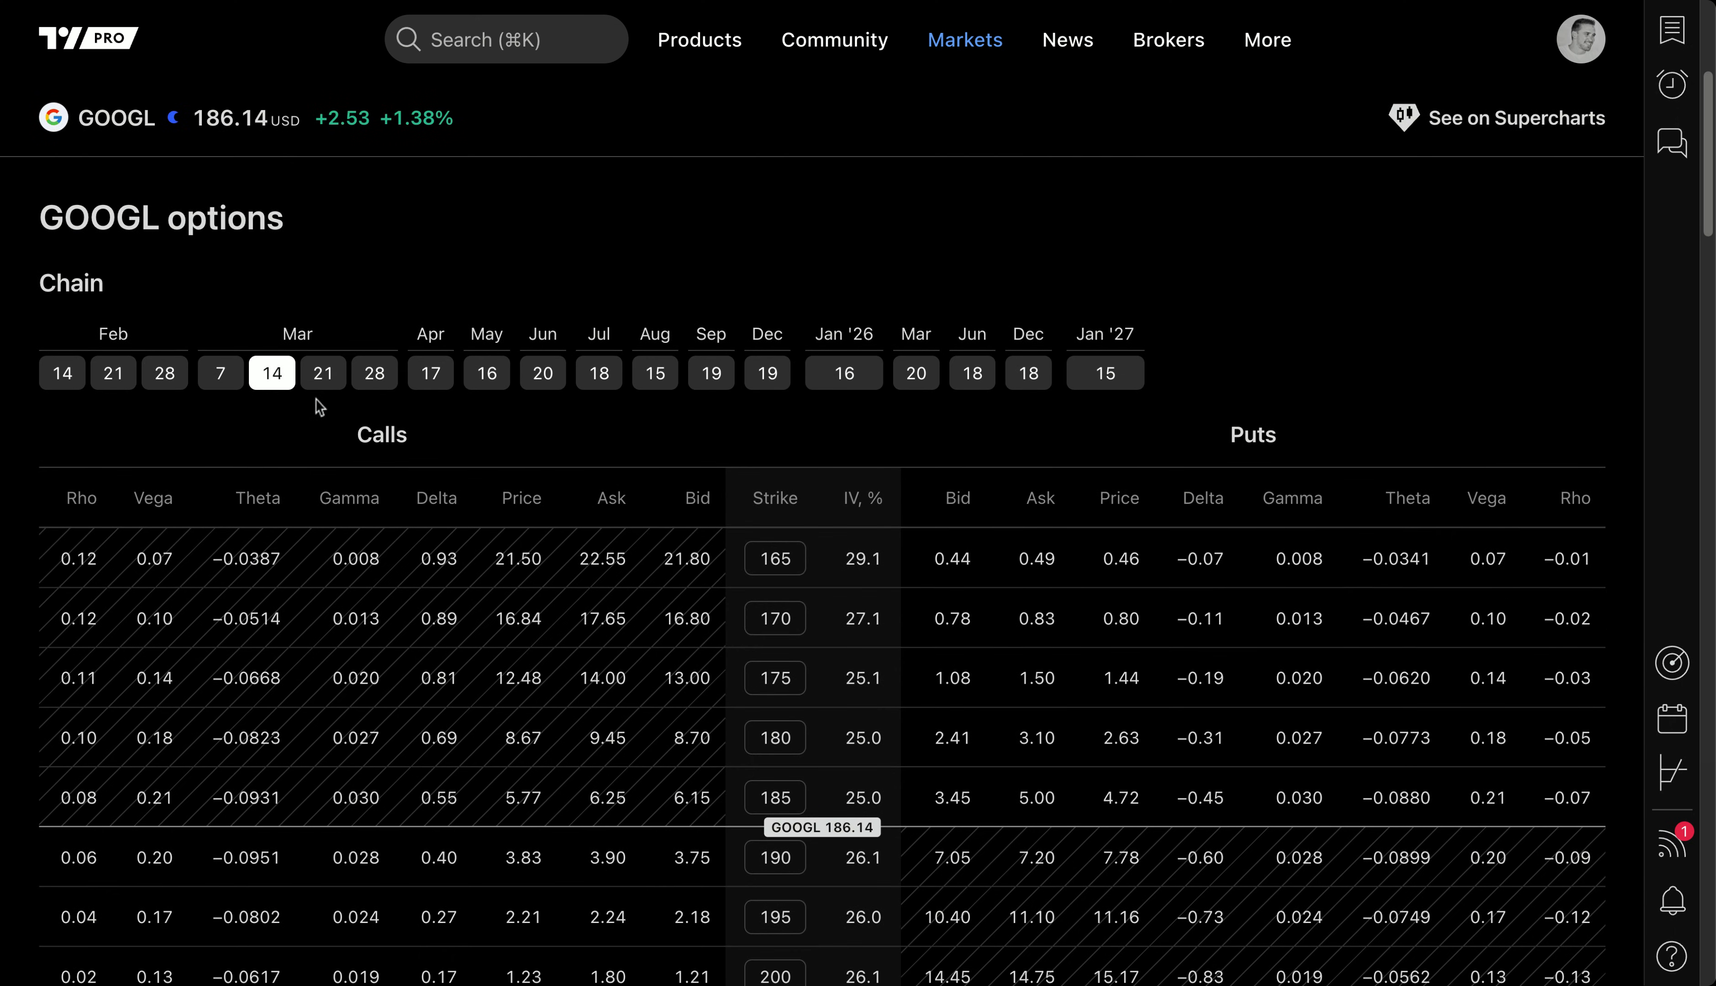
- Step through Mar 21 and Mar 28 to the Apr 17 expiry and expand its 190 call
left_click(323, 373)
left_click(374, 373)
left_click(430, 373)
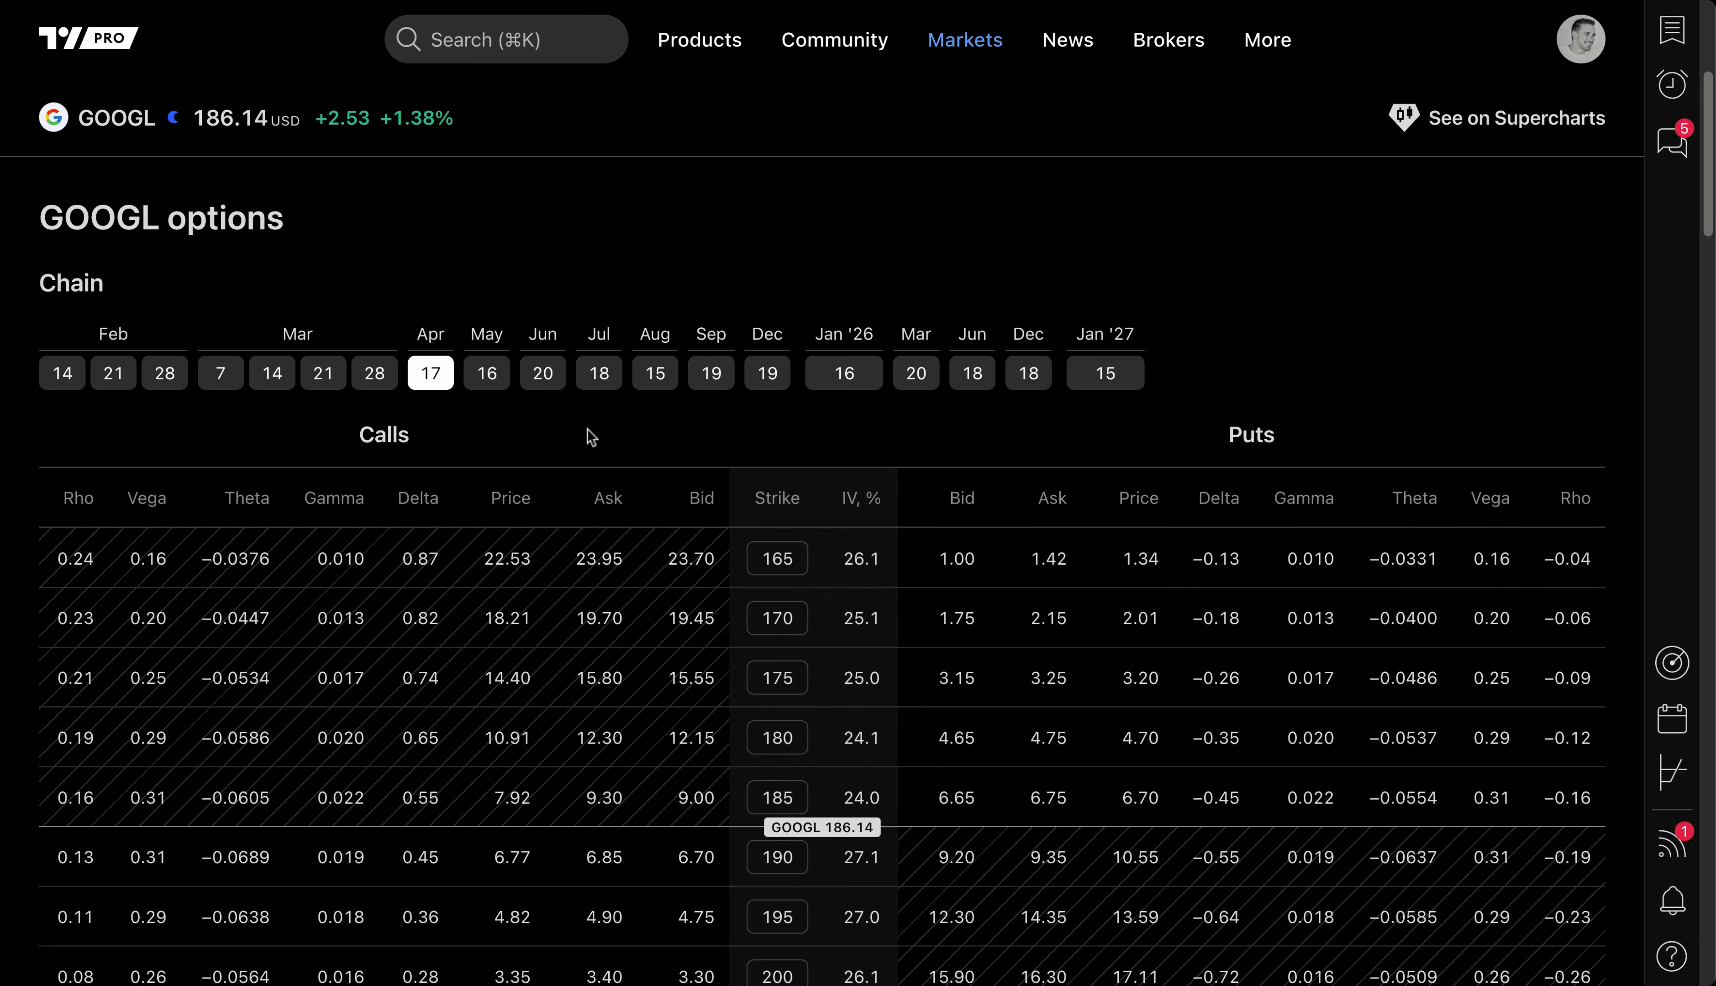
scroll(480, 634, "down", 3)
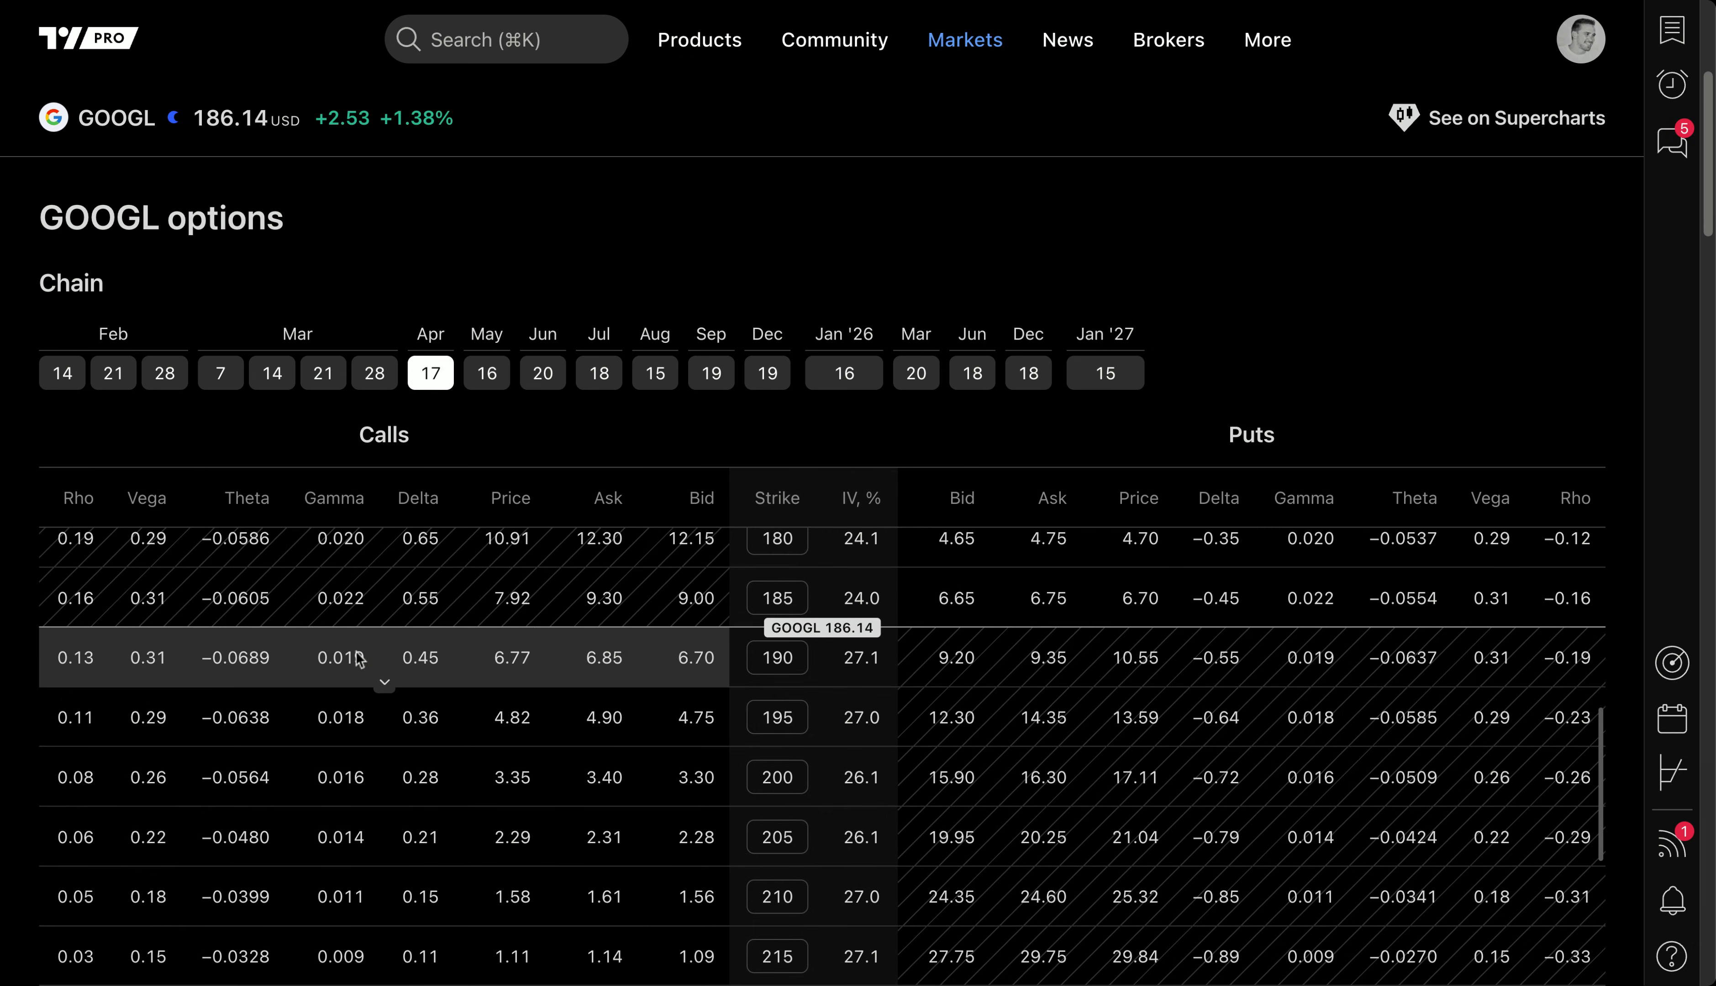
left_click(383, 685)
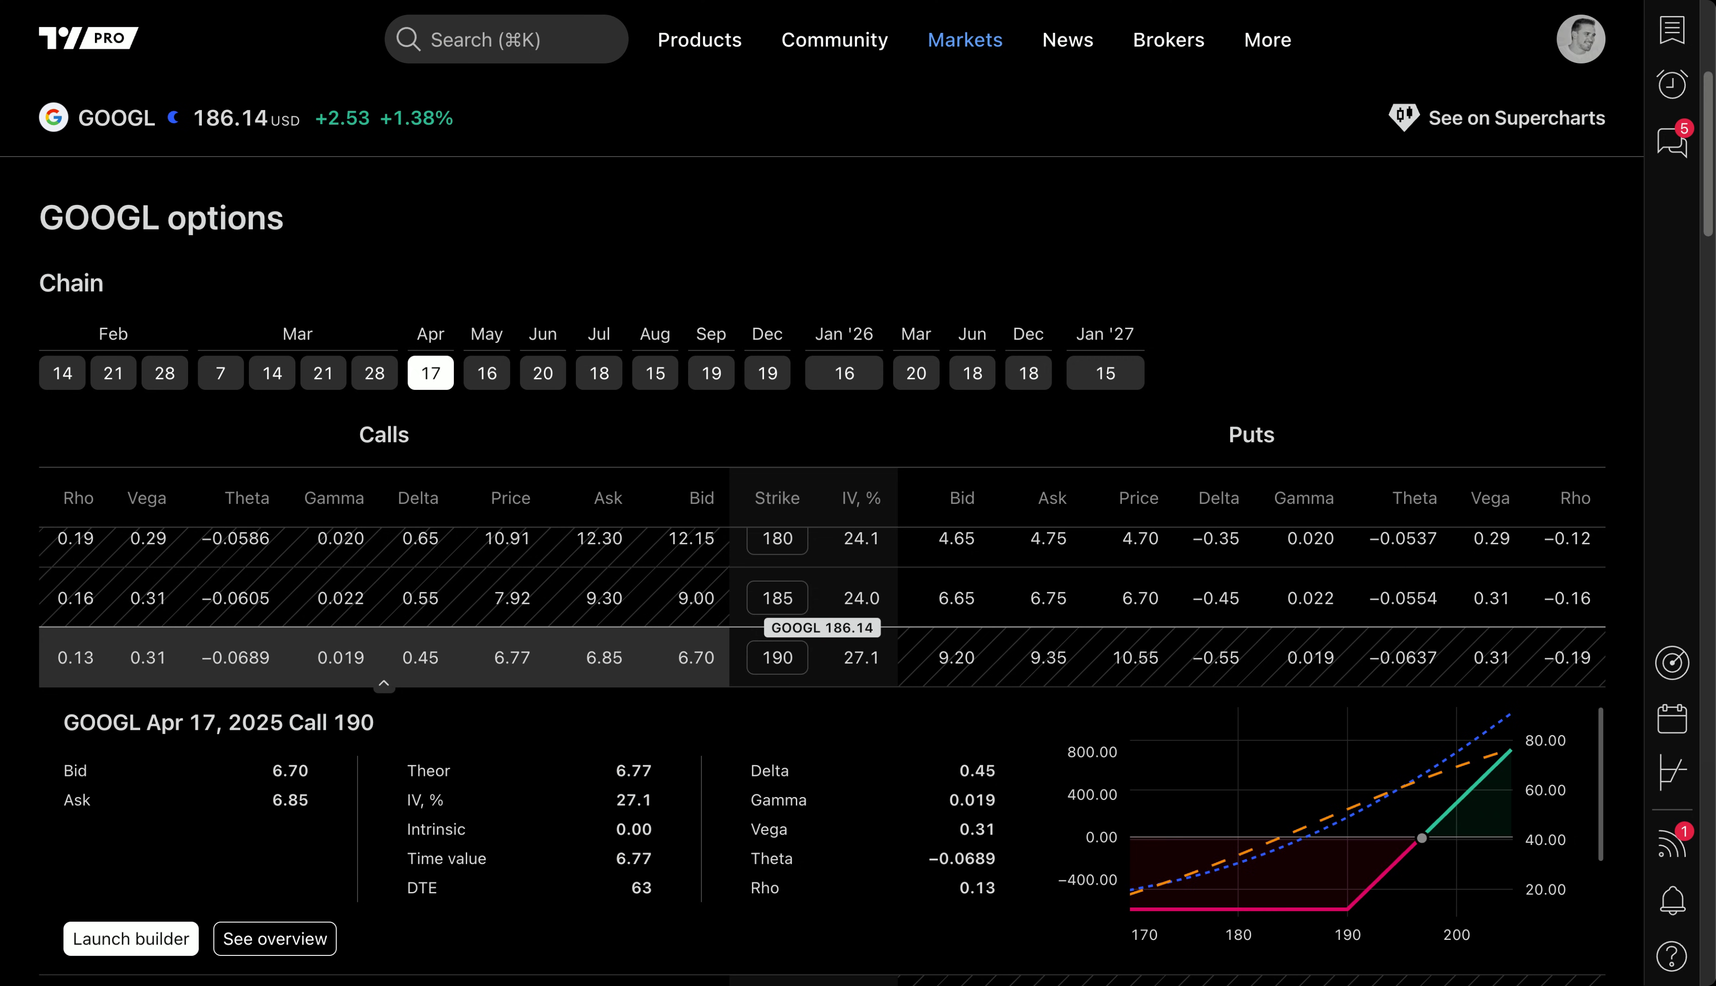
scroll(370, 658, "up", 15)
scroll(605, 810, "down", 15)
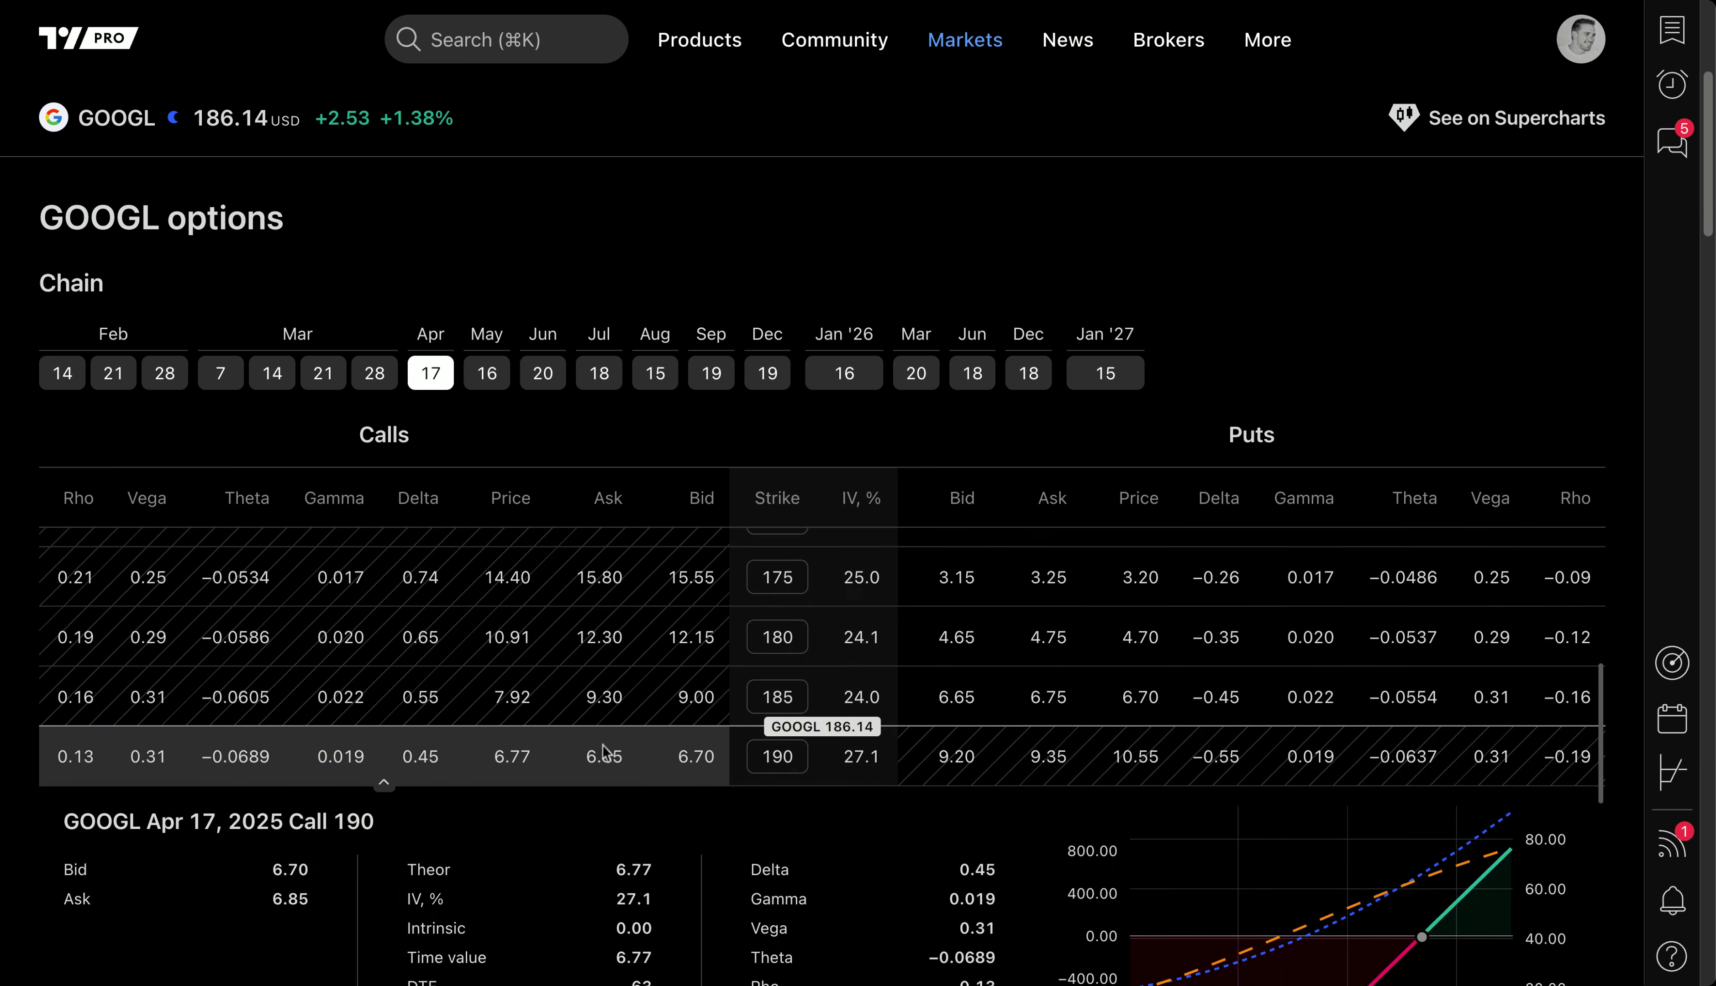
scroll(440, 402, "up", 1)
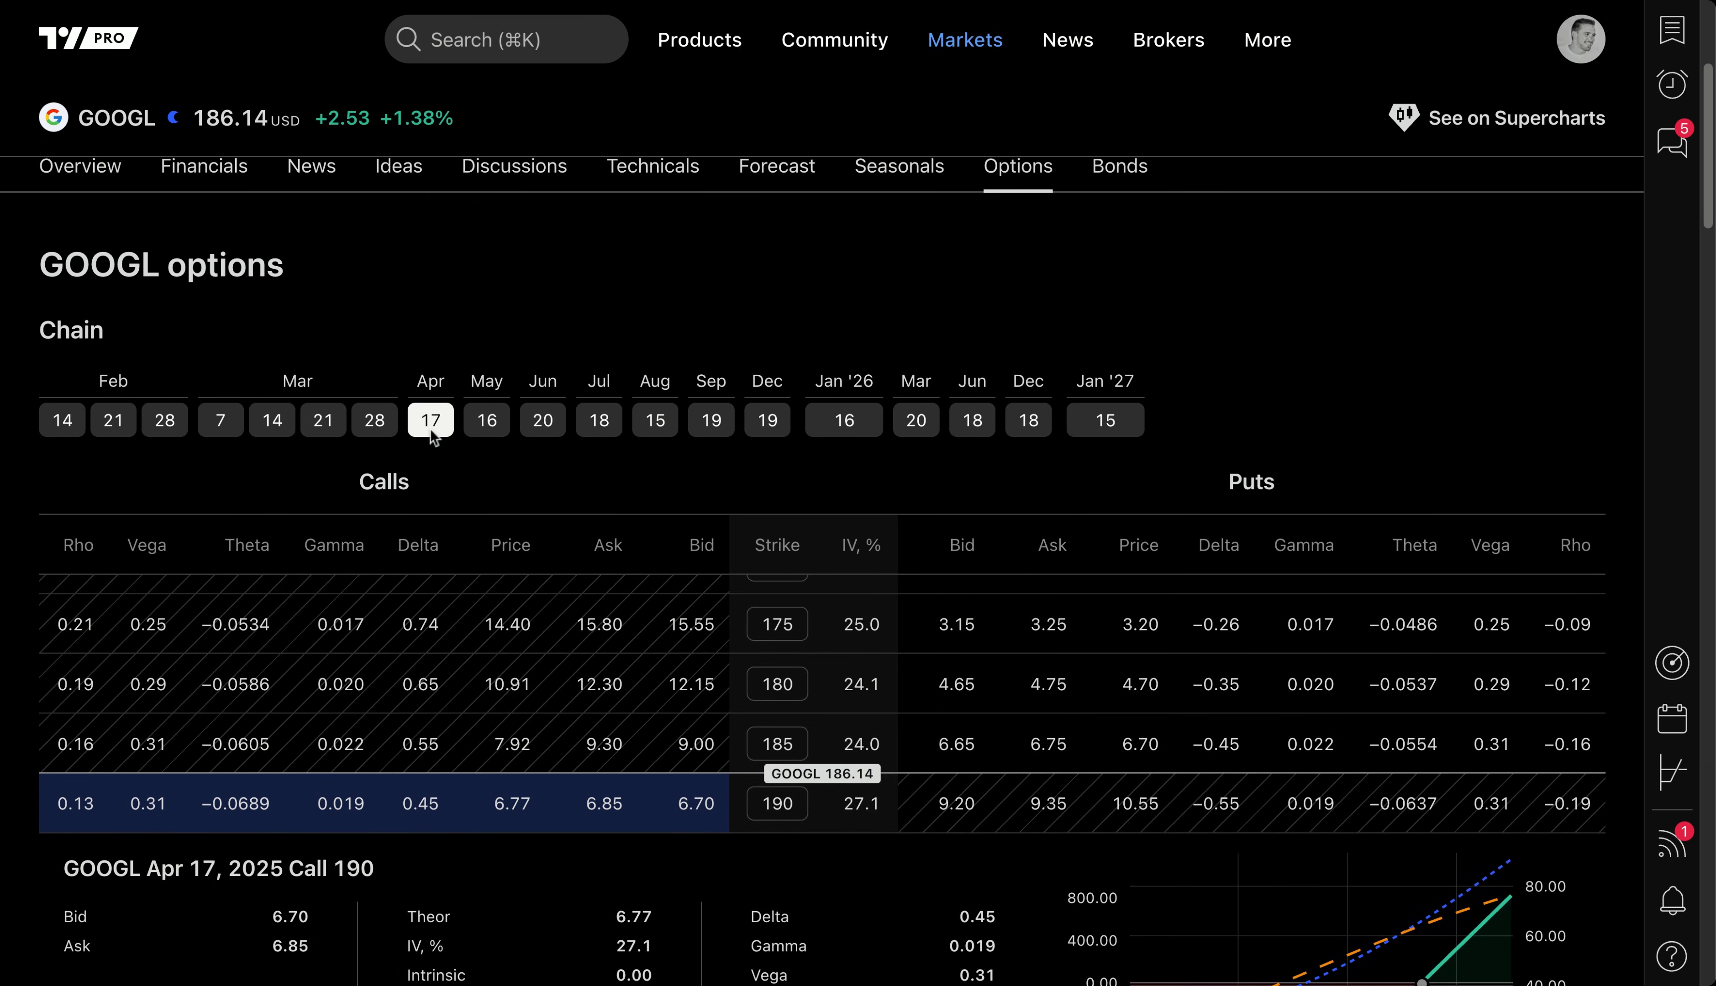
scroll(434, 436, "up", 5)
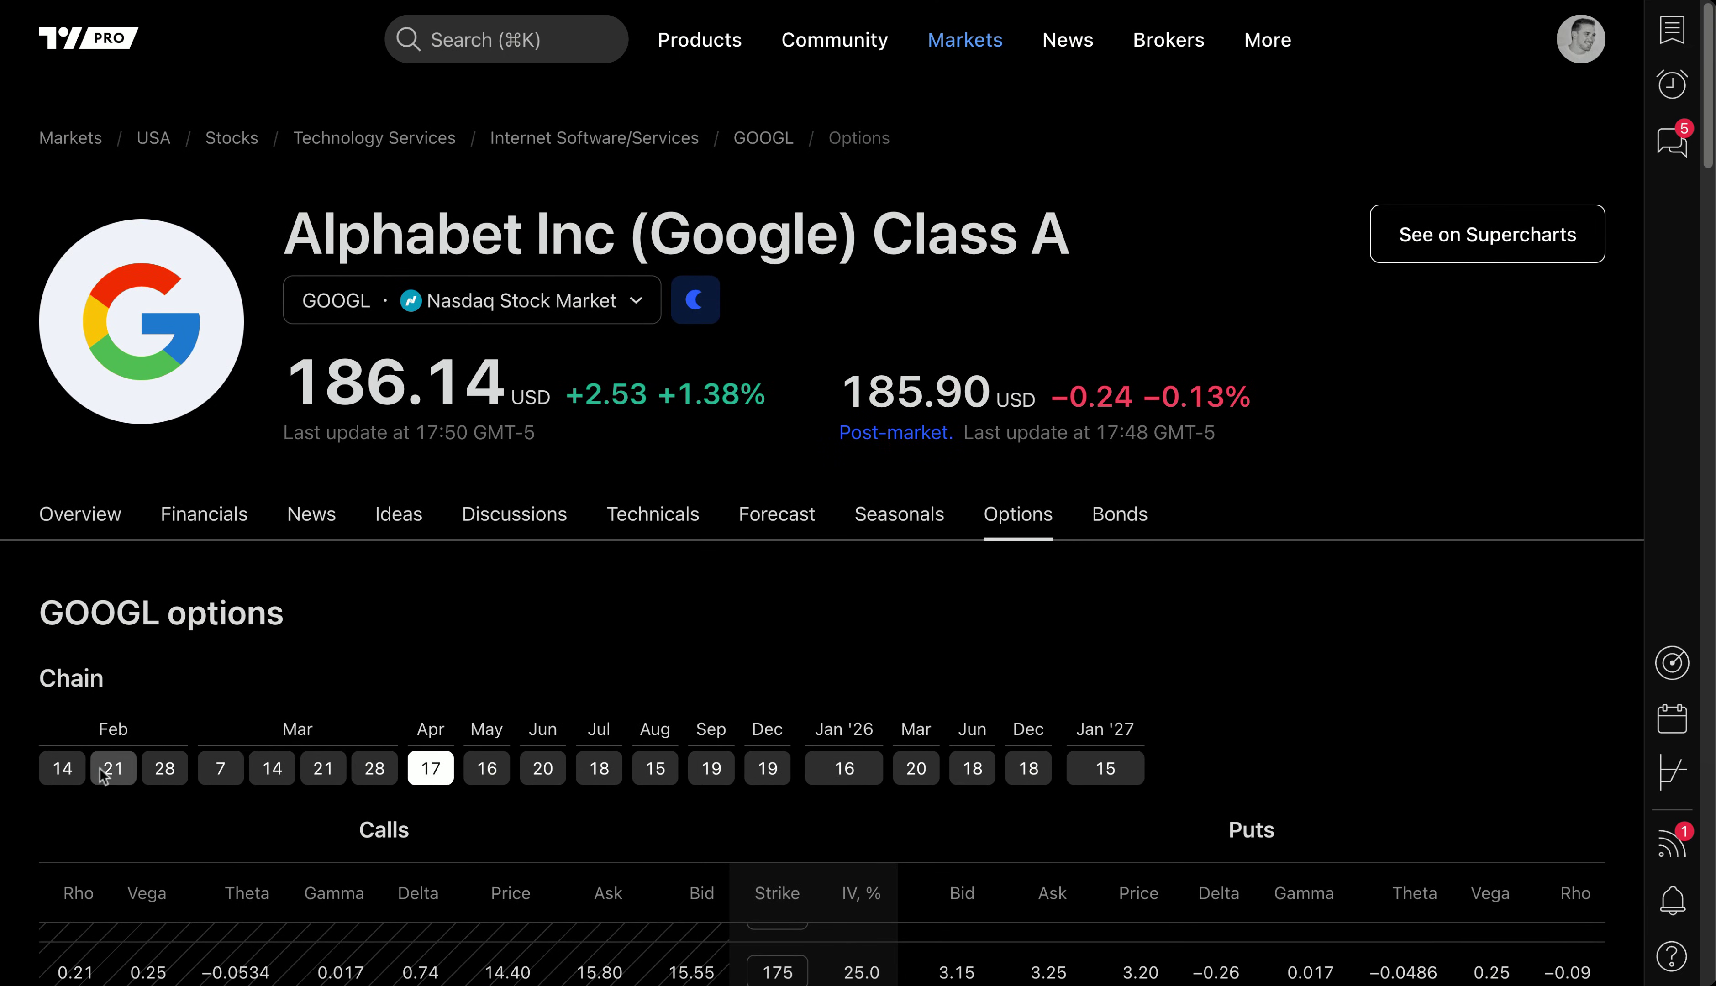
- Pass through Feb 21 to the Mar 7 expiry and scroll down to its chain table
left_click(114, 769)
left_click(220, 769)
scroll(373, 627, "down", 6)
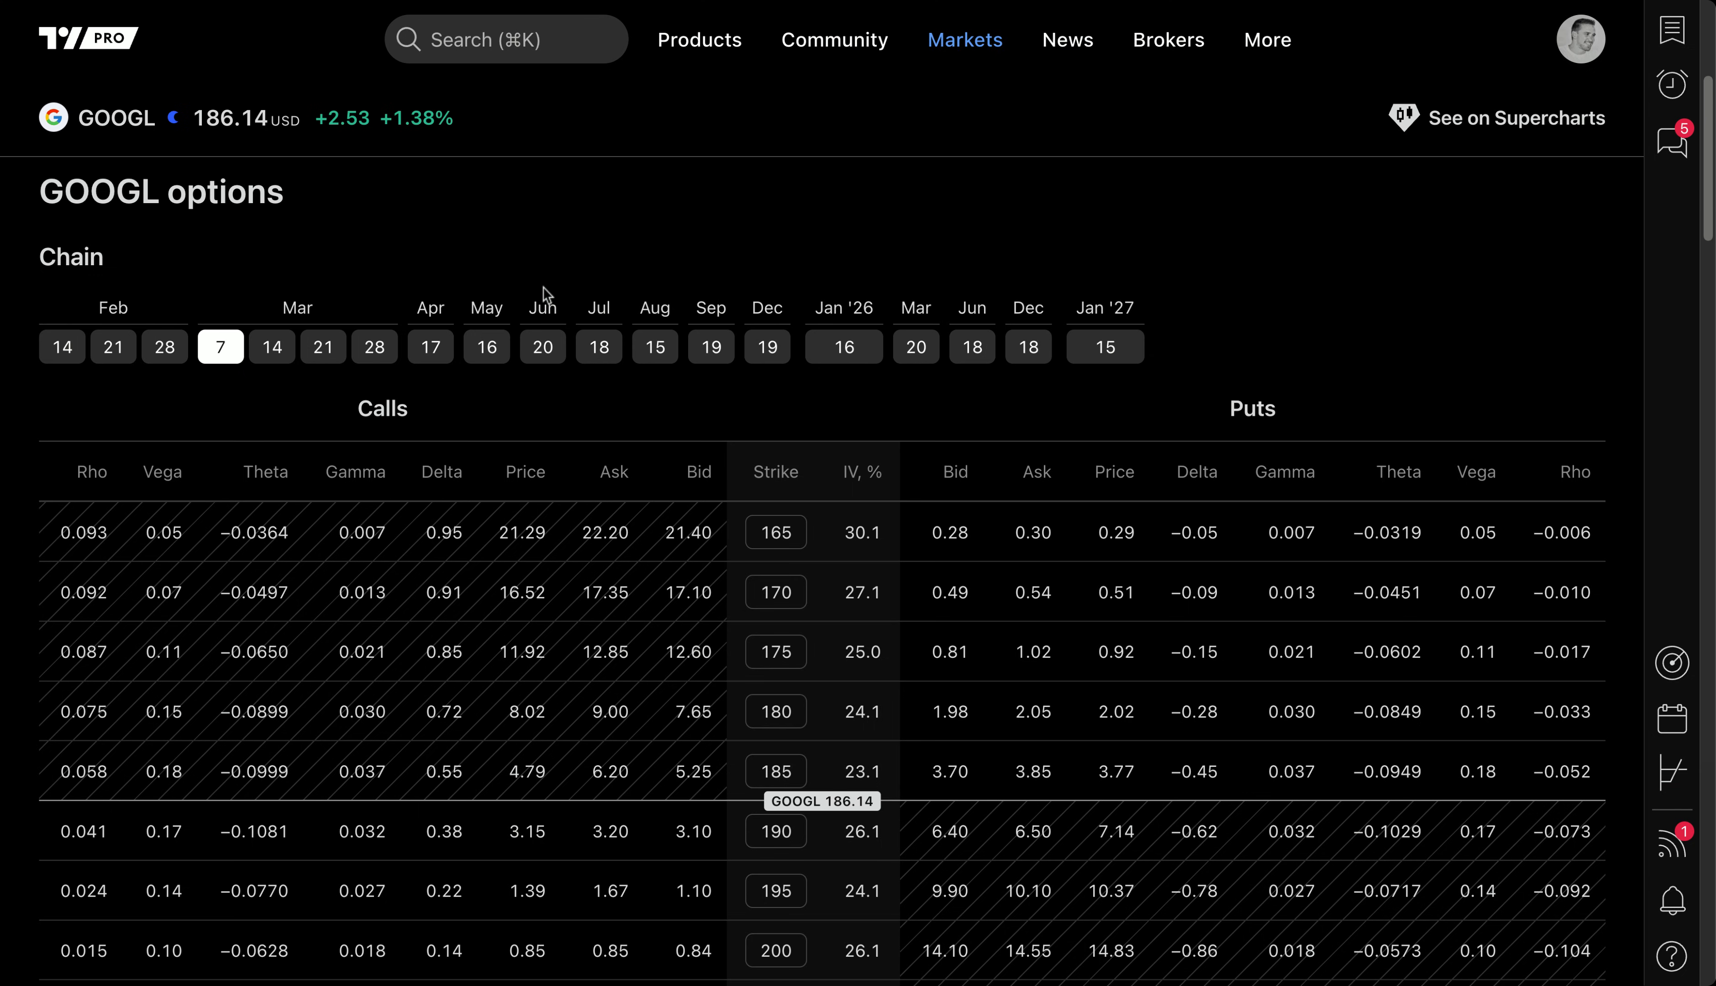
- Open GOOGL's Options window, check the volatility curve, then return to the Mar 14 chain
left_click(1673, 773)
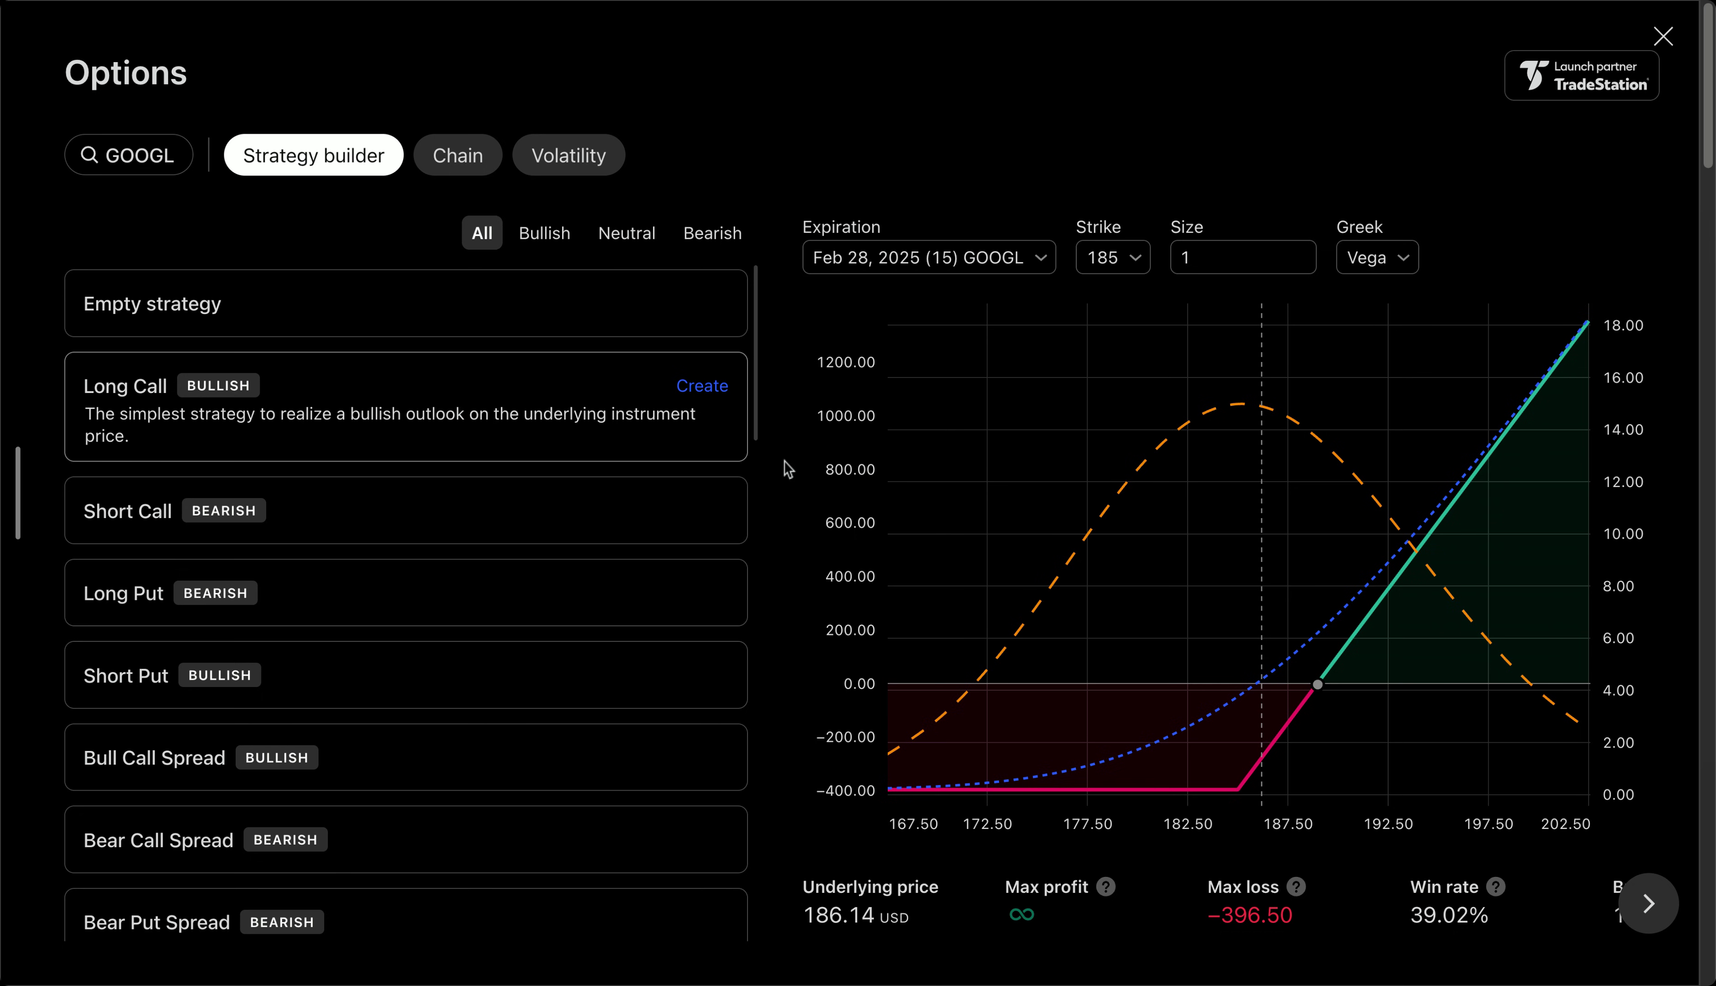
left_click(495, 167)
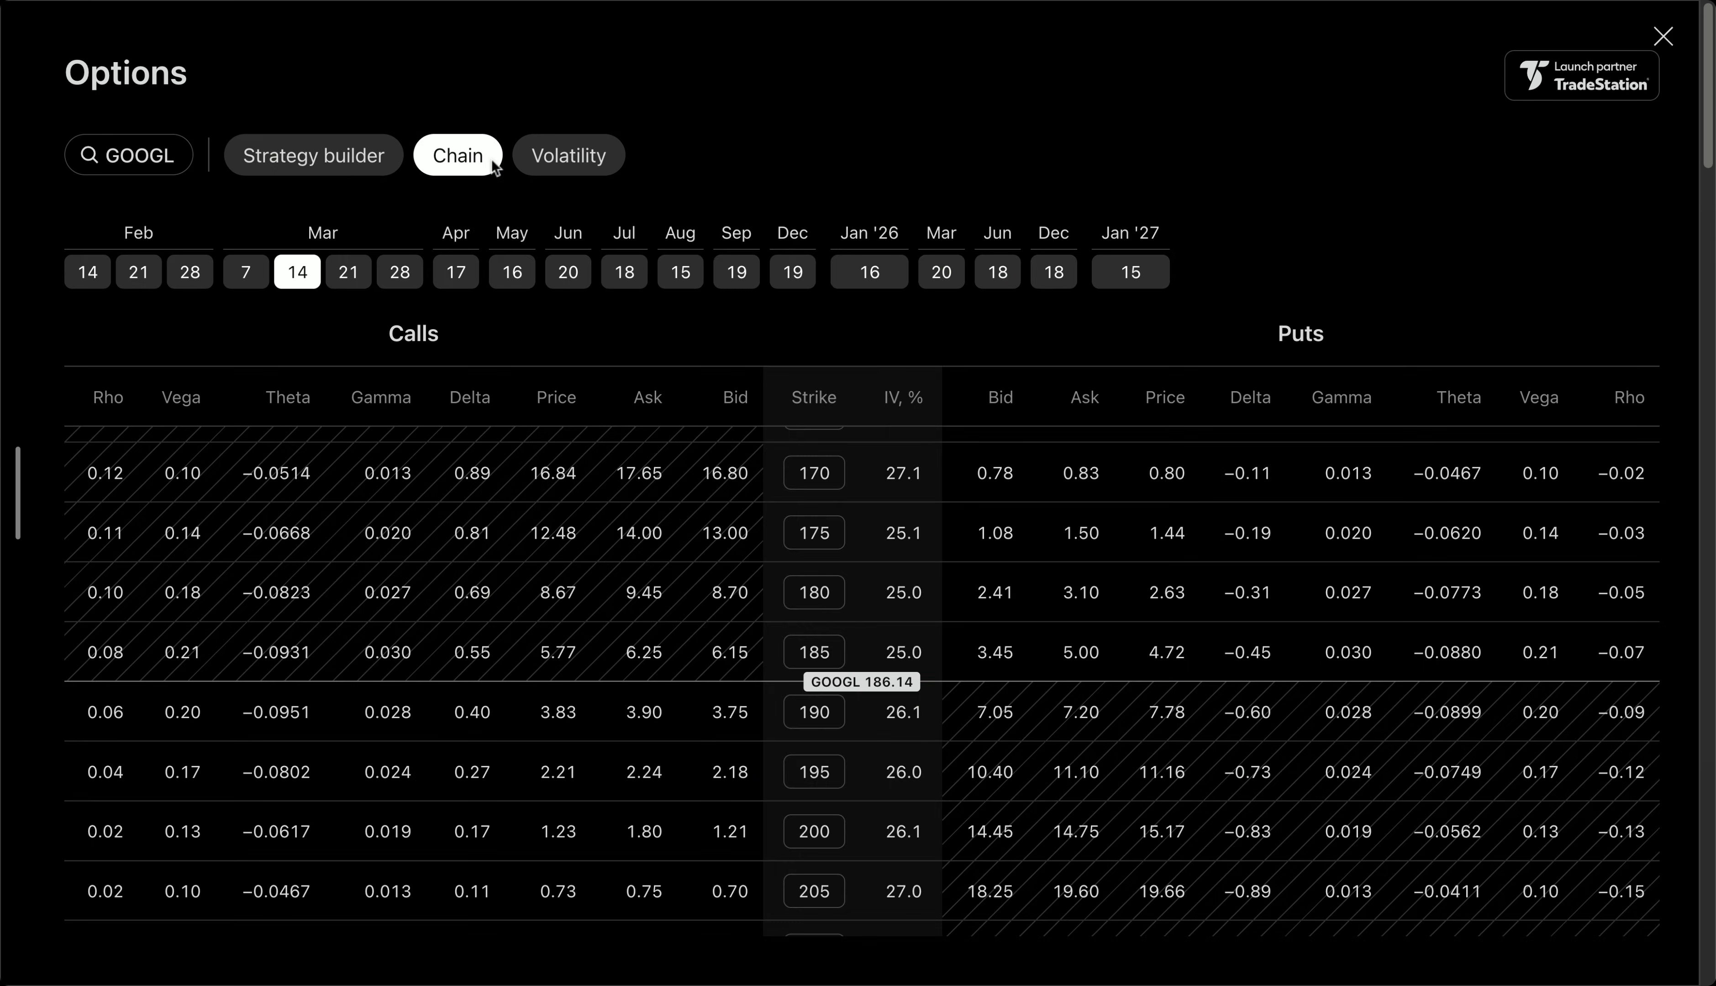
left_click(531, 162)
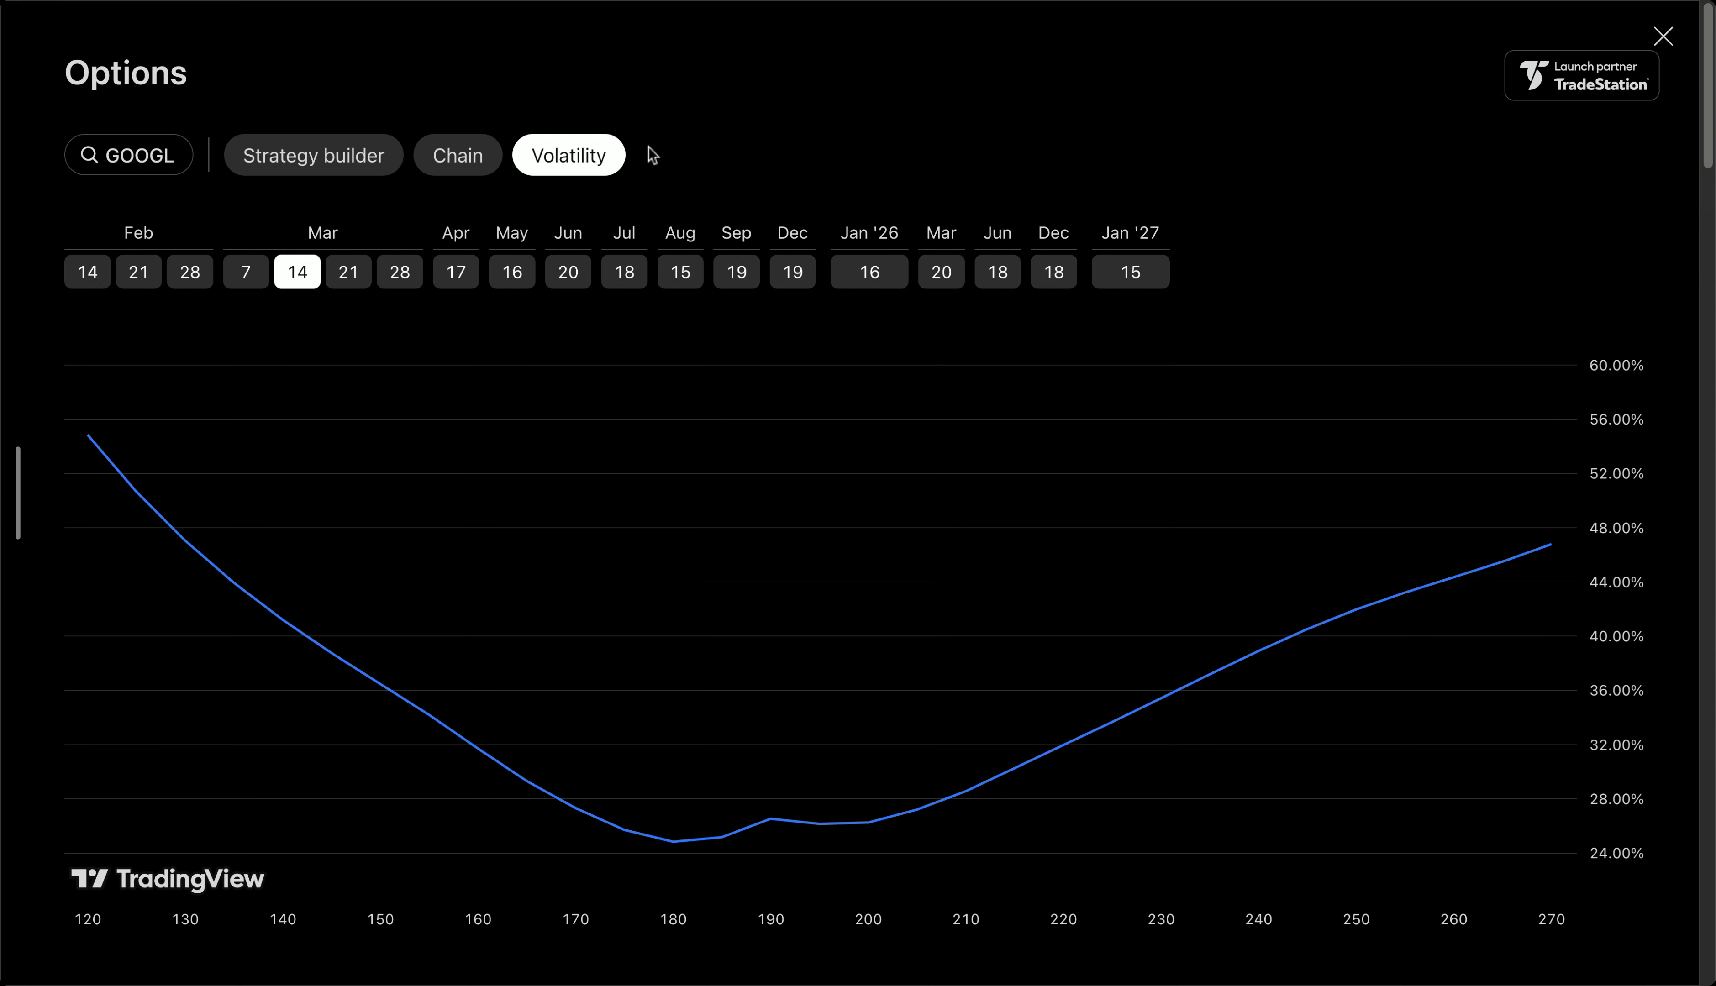
left_click(479, 165)
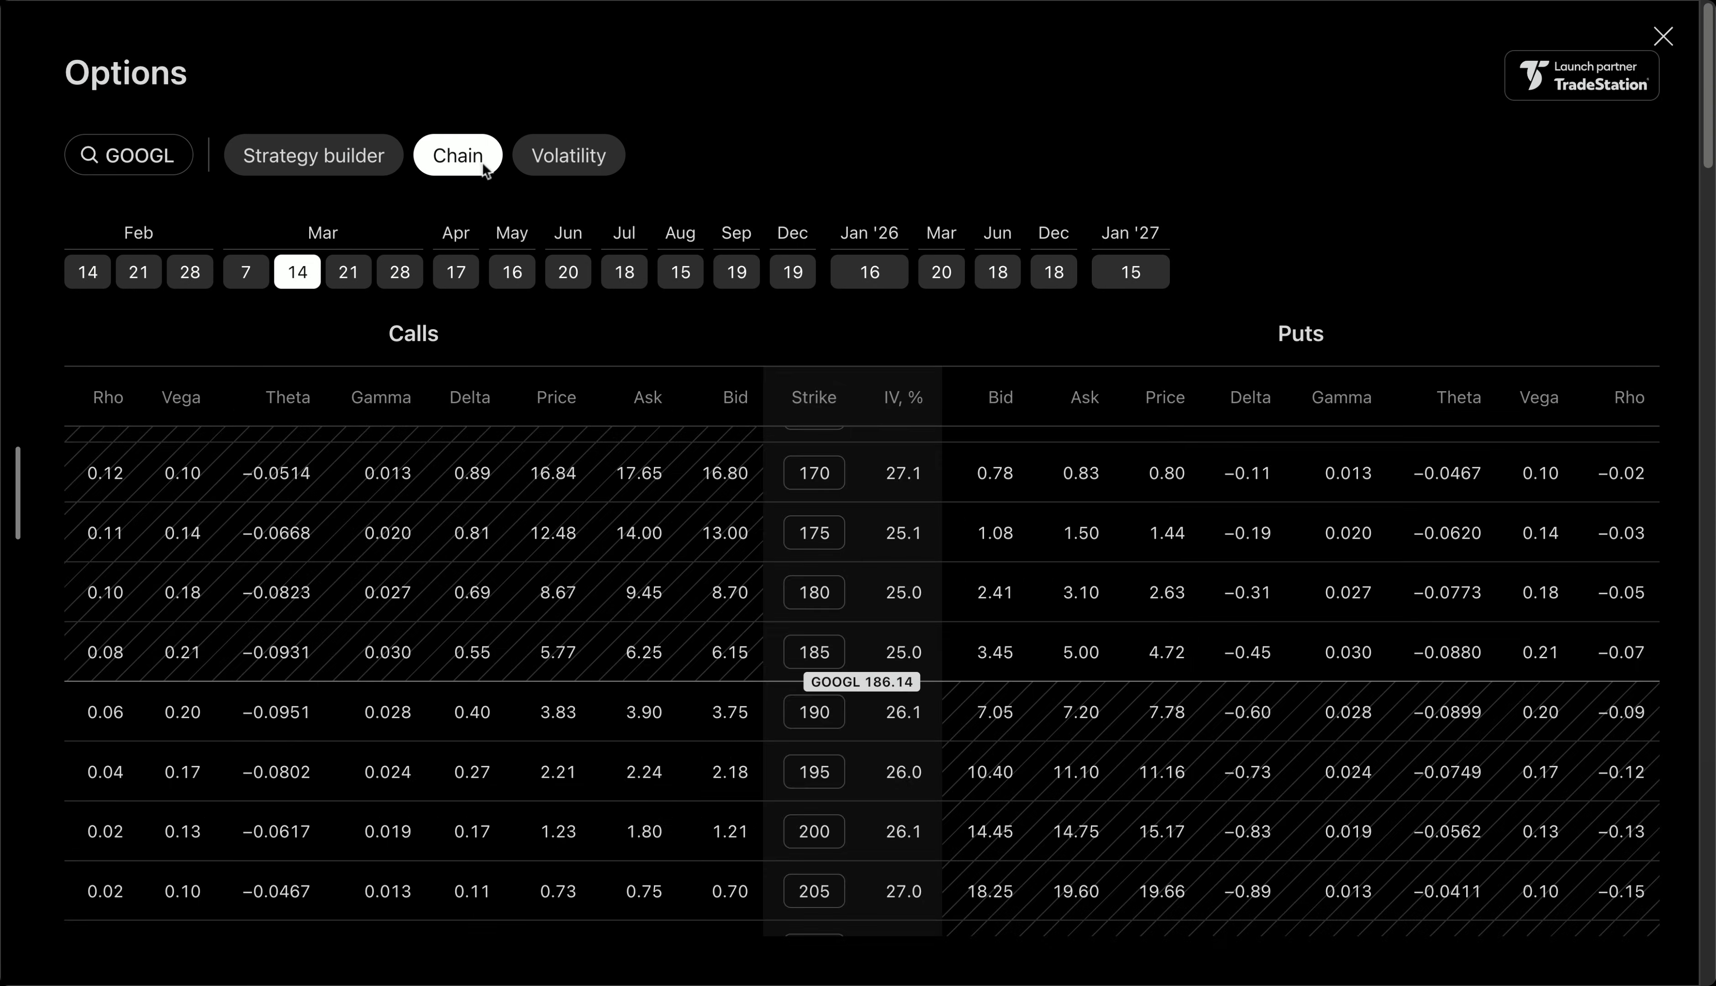